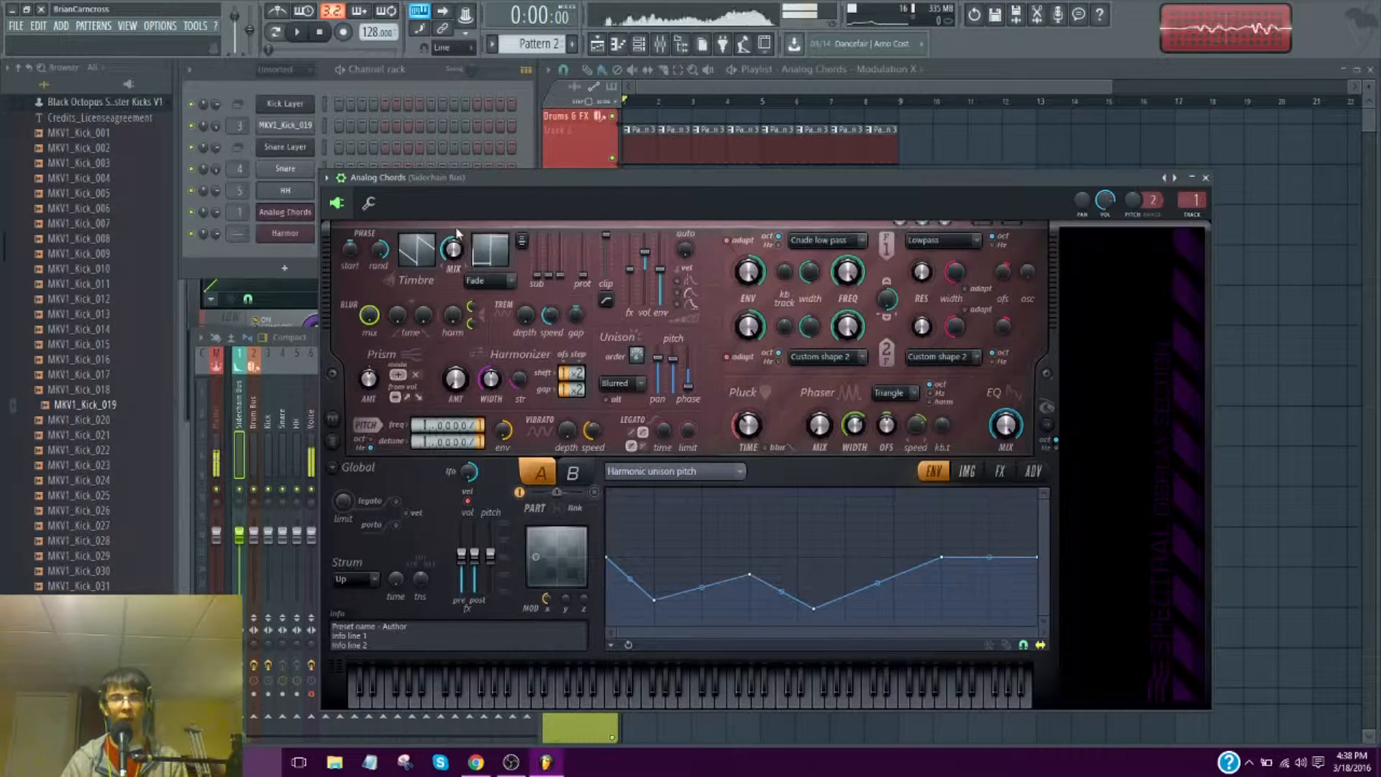
Play the song repeatedly from the start to hear the modulated Analog Chords sound
{"action": "key", "text": "space"}
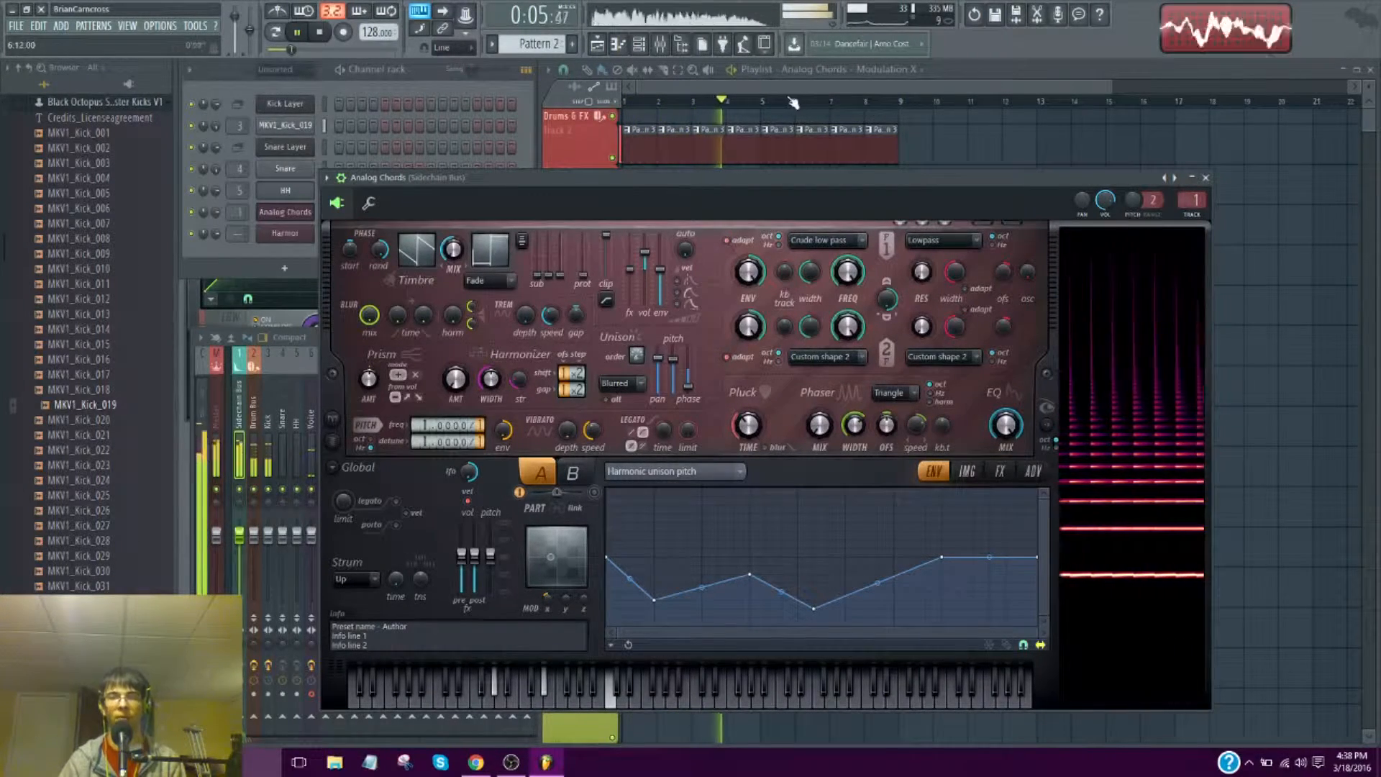
{"action": "key", "text": "space"}
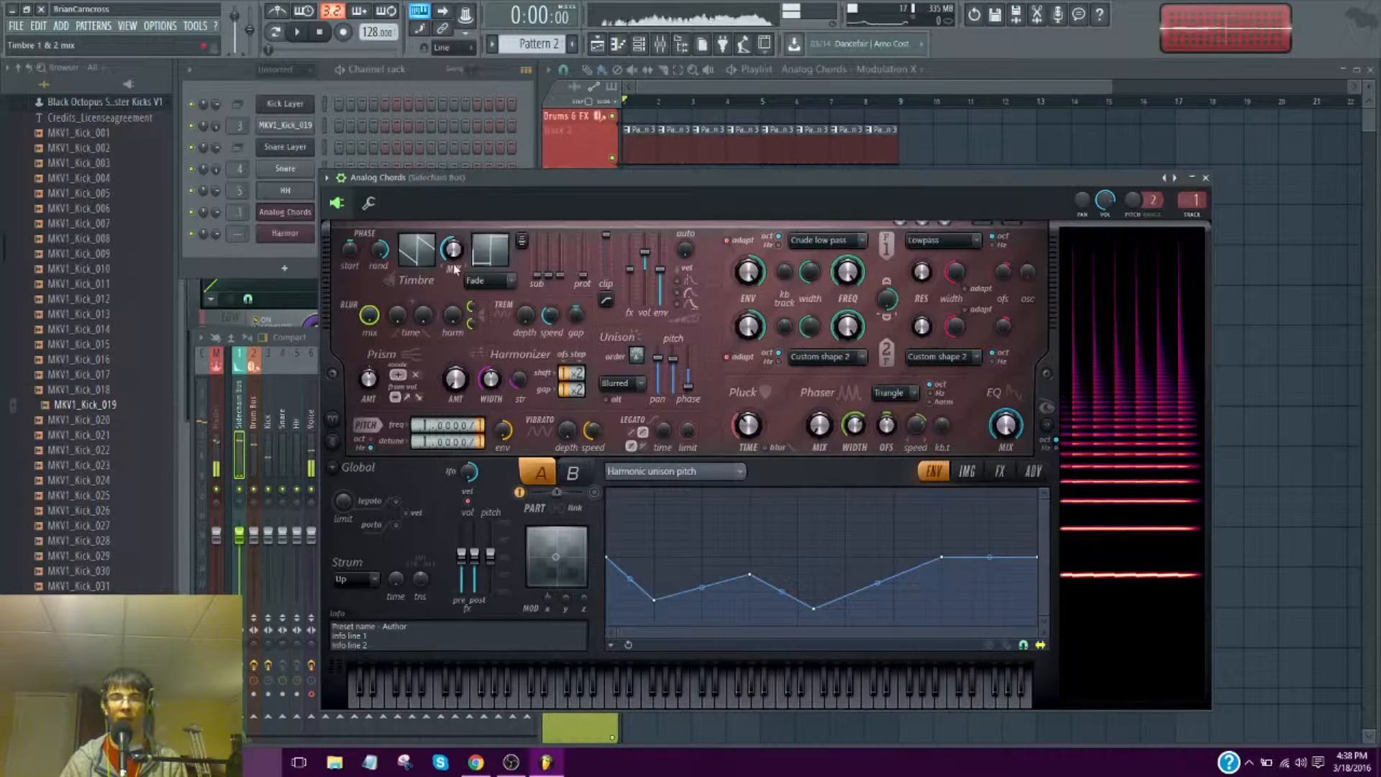
{"action": "key", "text": "space"}
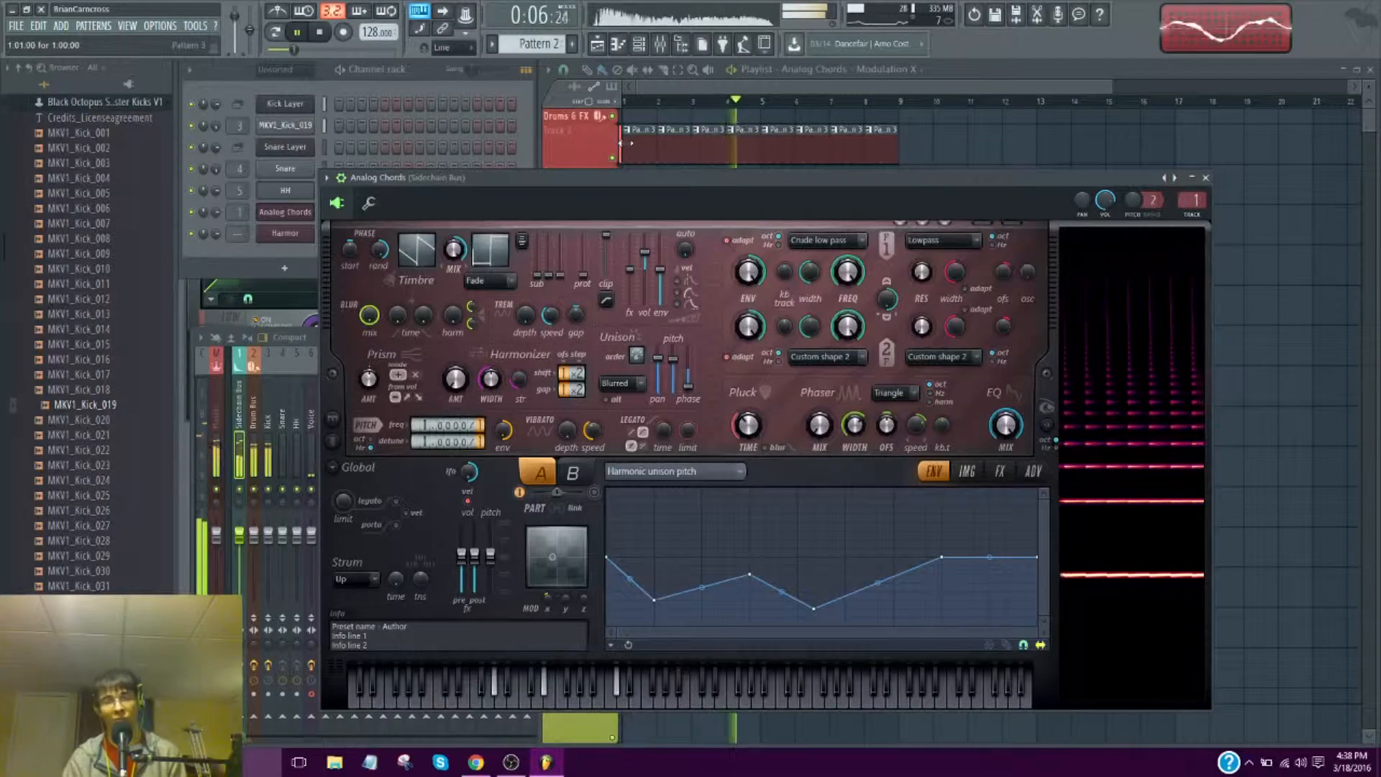
{"action": "key", "text": "space"}
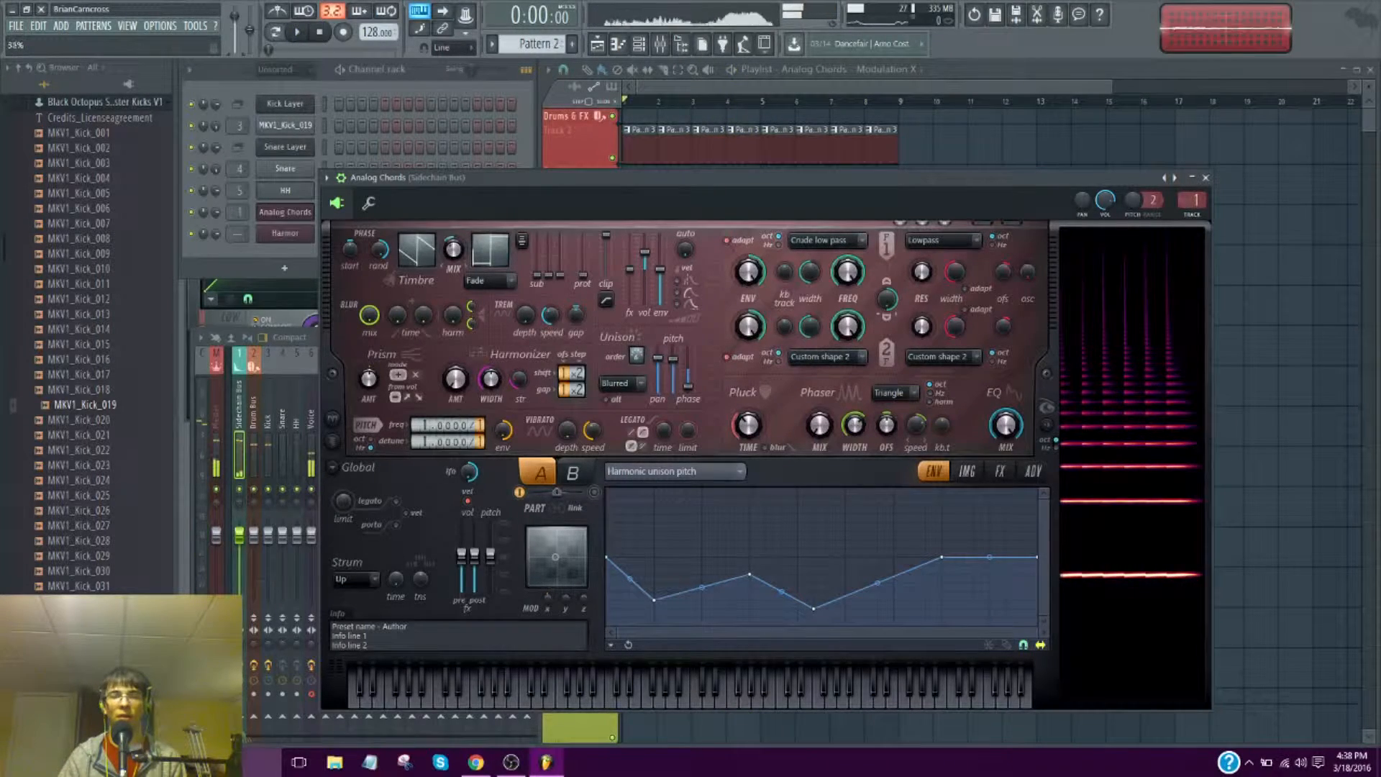
{"action": "key", "text": "space"}
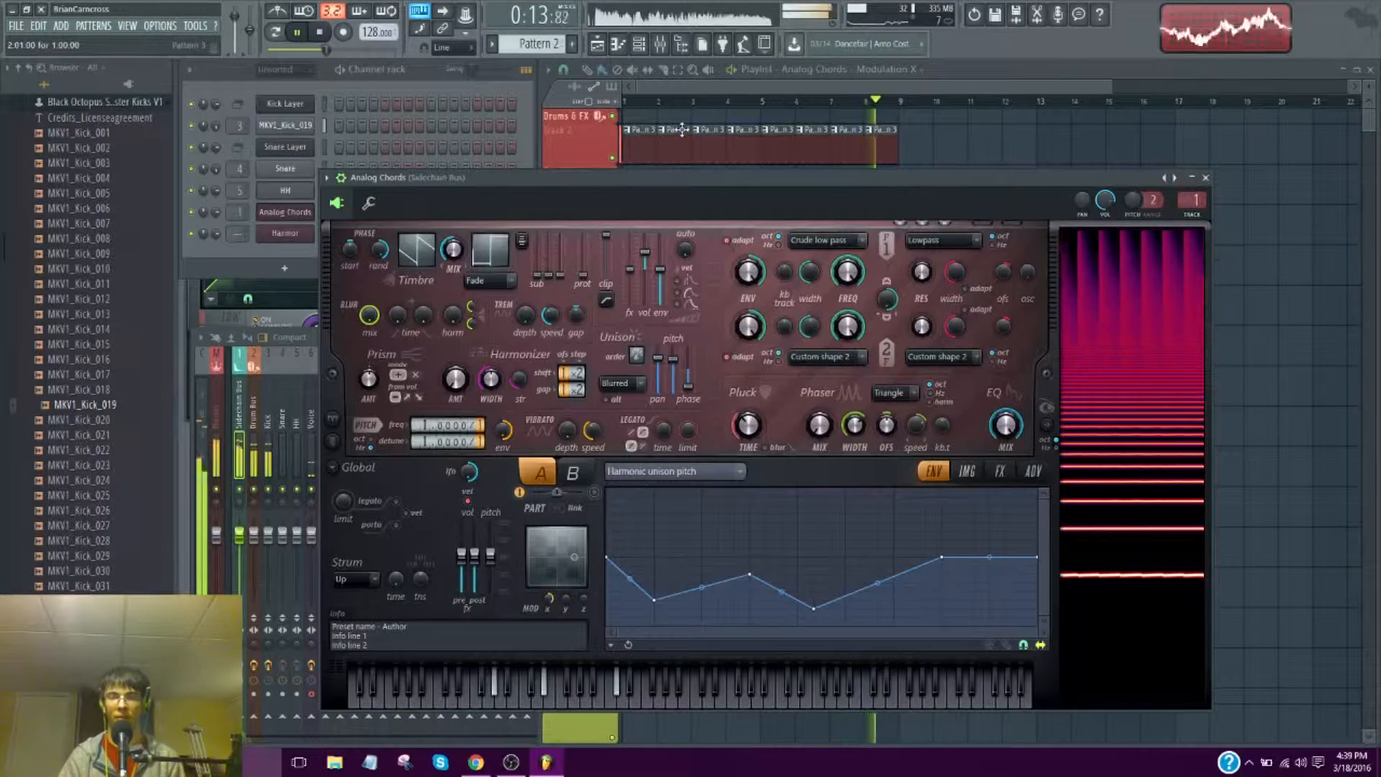
{"action": "key", "text": "space"}
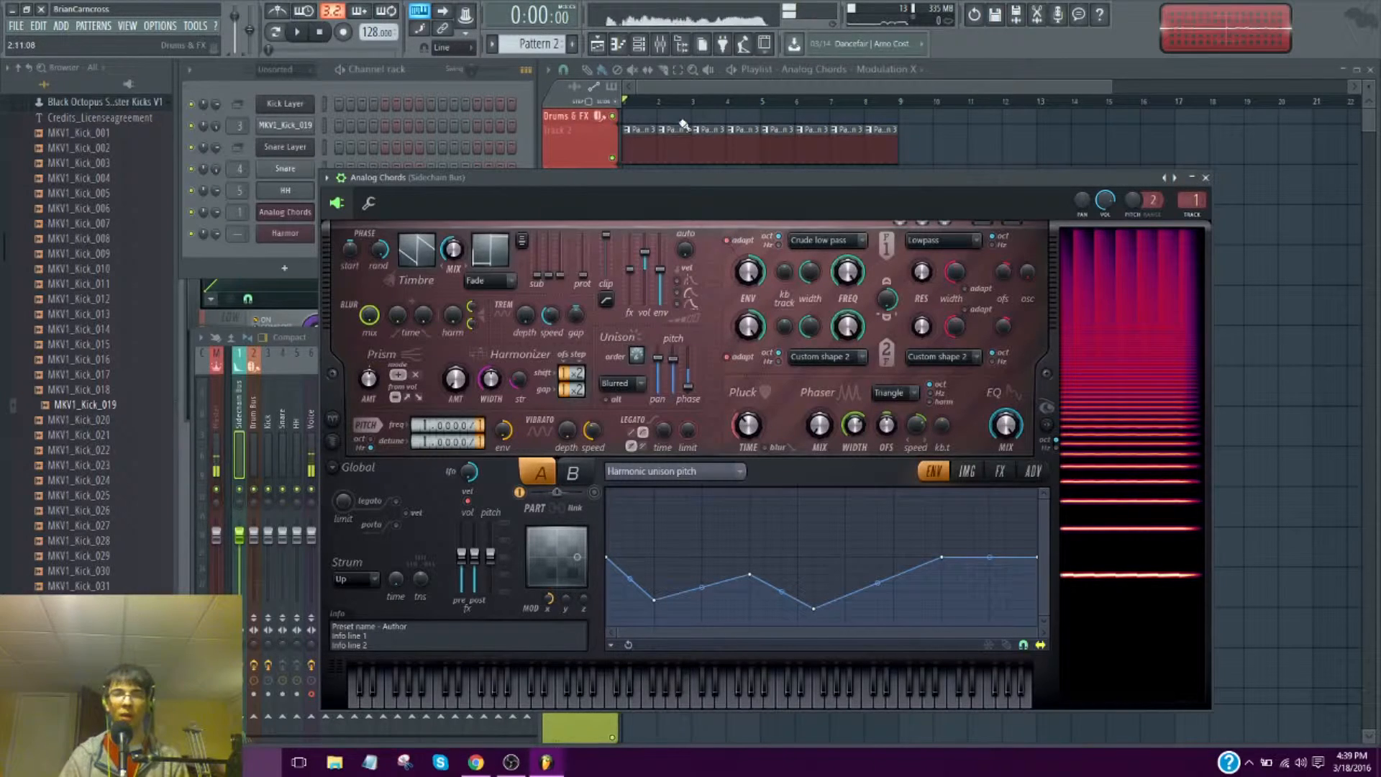
Reposition the Analog Chords synth window and show its effects page
{"action": "left_click", "coordinate": [526, 114]}
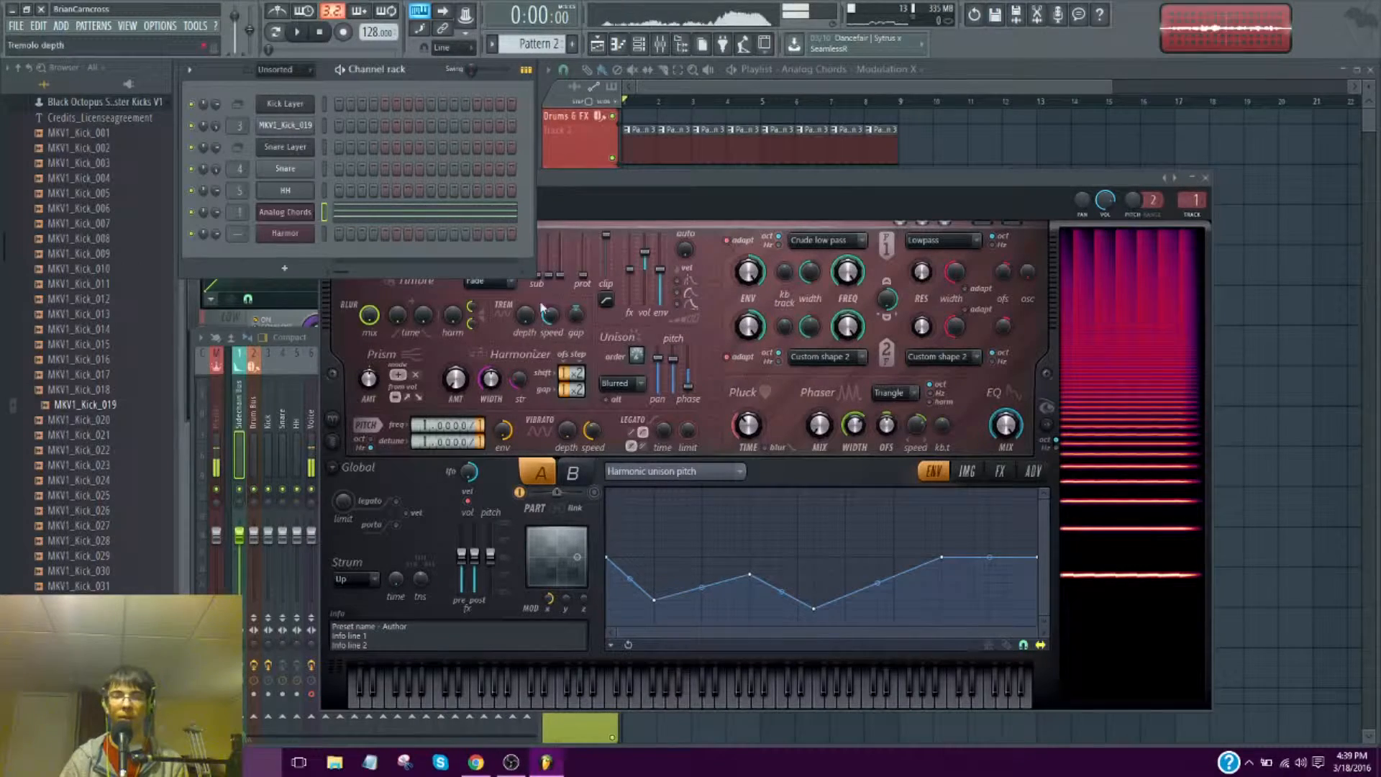
{"action": "left_click_drag", "start_coordinate": [722, 179], "coordinate": [813, 148]}
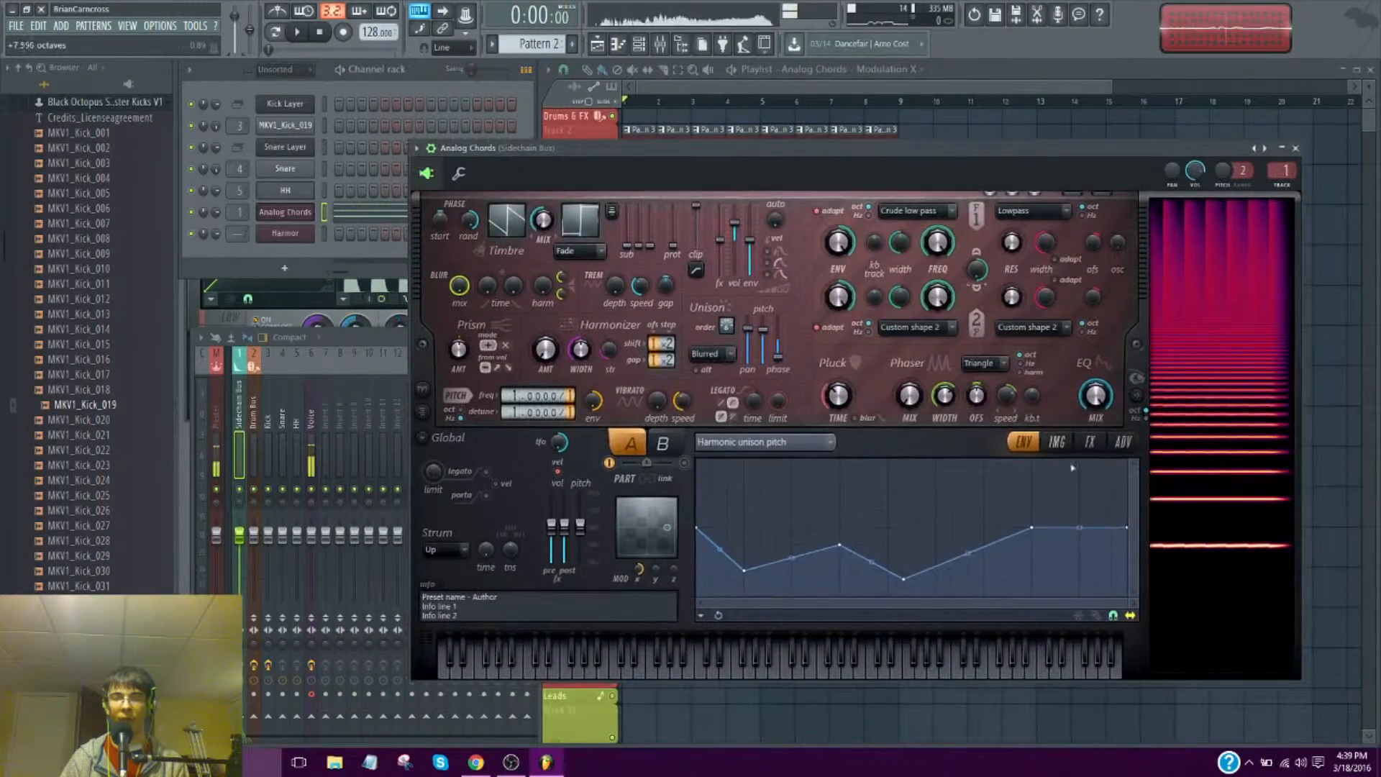
{"action": "left_click", "coordinate": [1088, 442]}
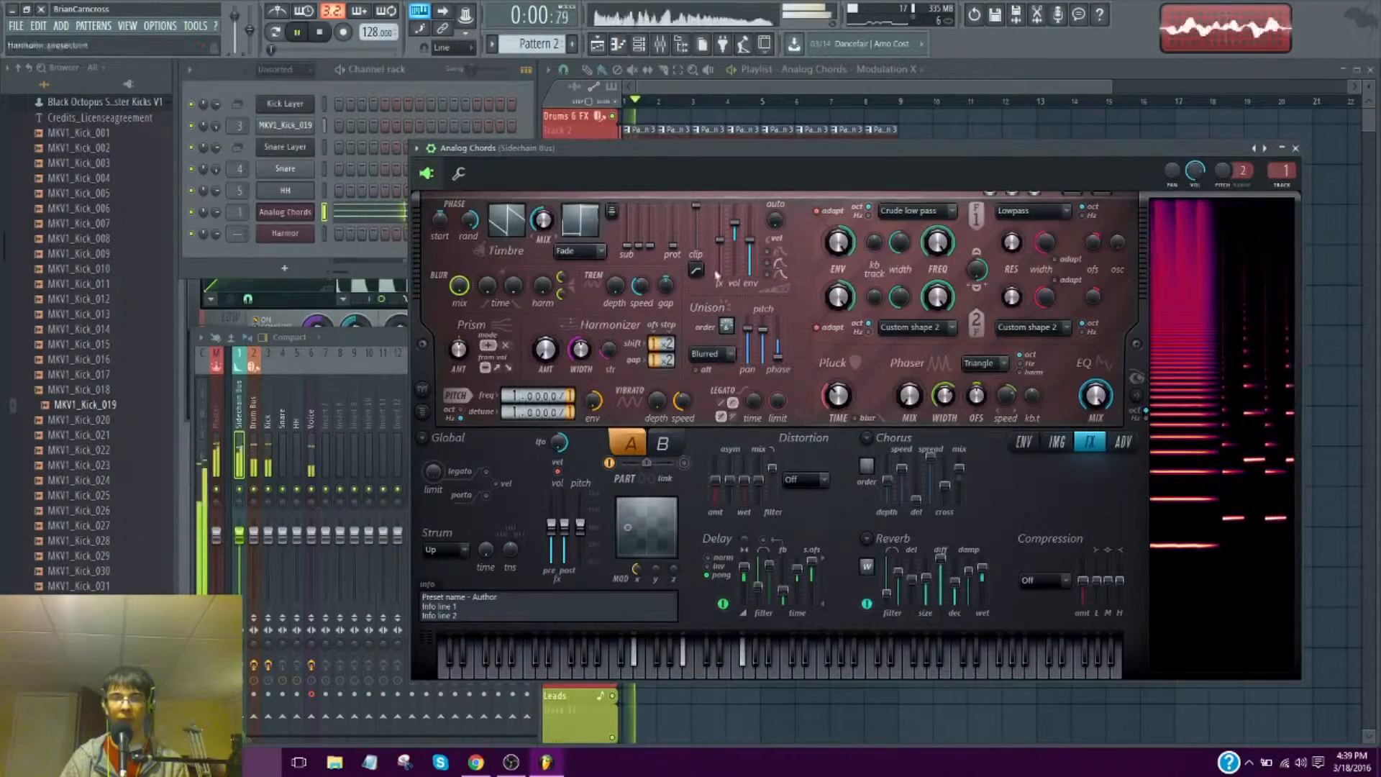
{"action": "left_click", "coordinate": [522, 104]}
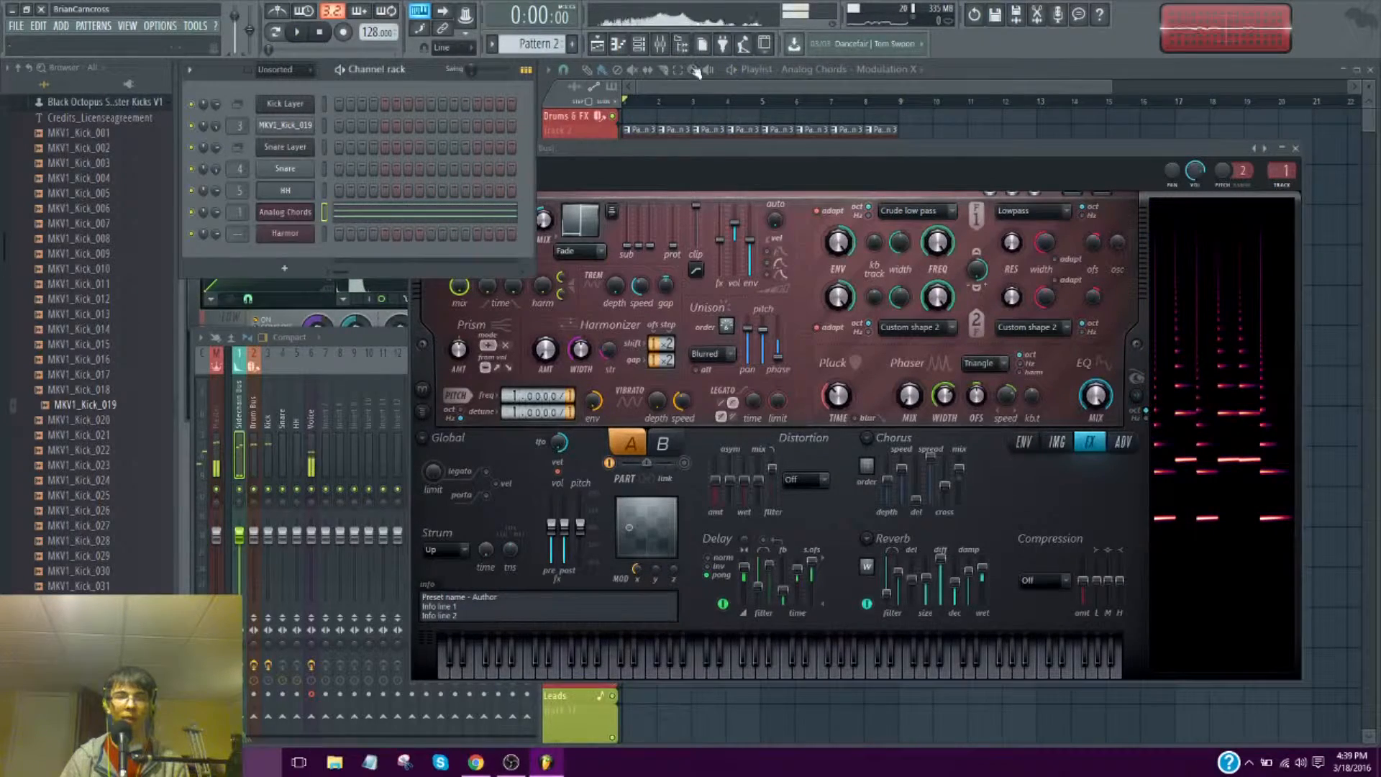
Hide the Analog Chords spectrum display and bring the playlist arrangement to the front
{"action": "left_click", "coordinate": [1135, 395]}
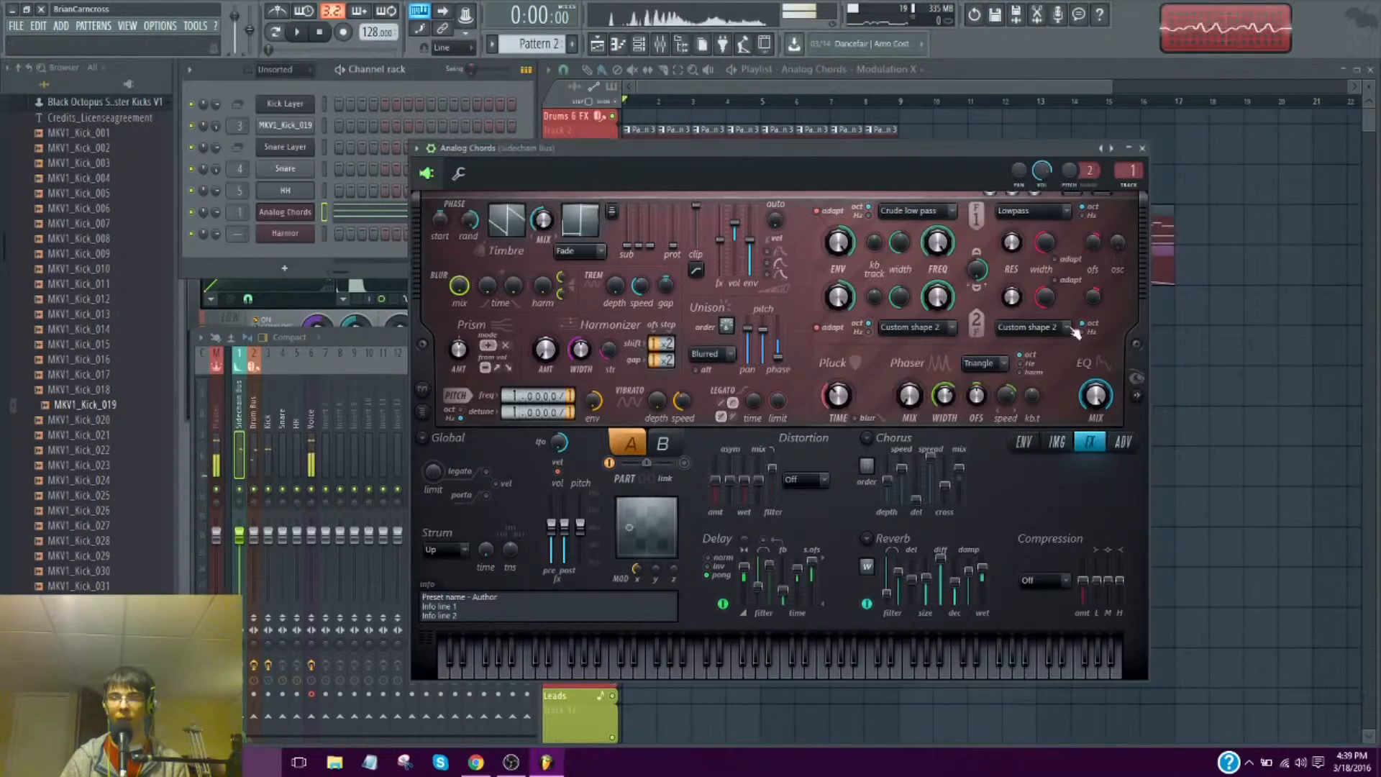
{"action": "left_click_drag", "start_coordinate": [869, 174], "coordinate": [935, 293]}
{"action": "left_click", "coordinate": [731, 94]}
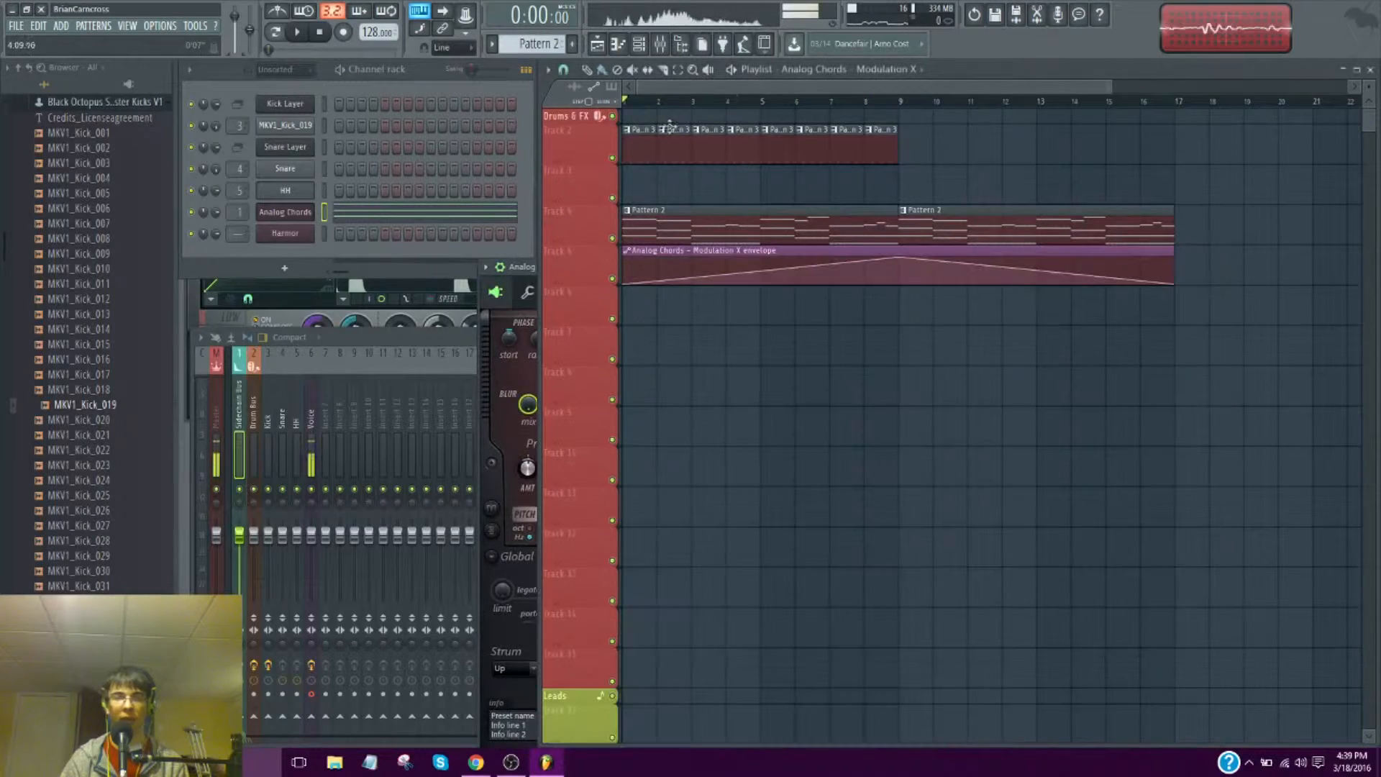
Open the Harmor channel's synth and load the Default preset into it
{"action": "left_click", "coordinate": [294, 240]}
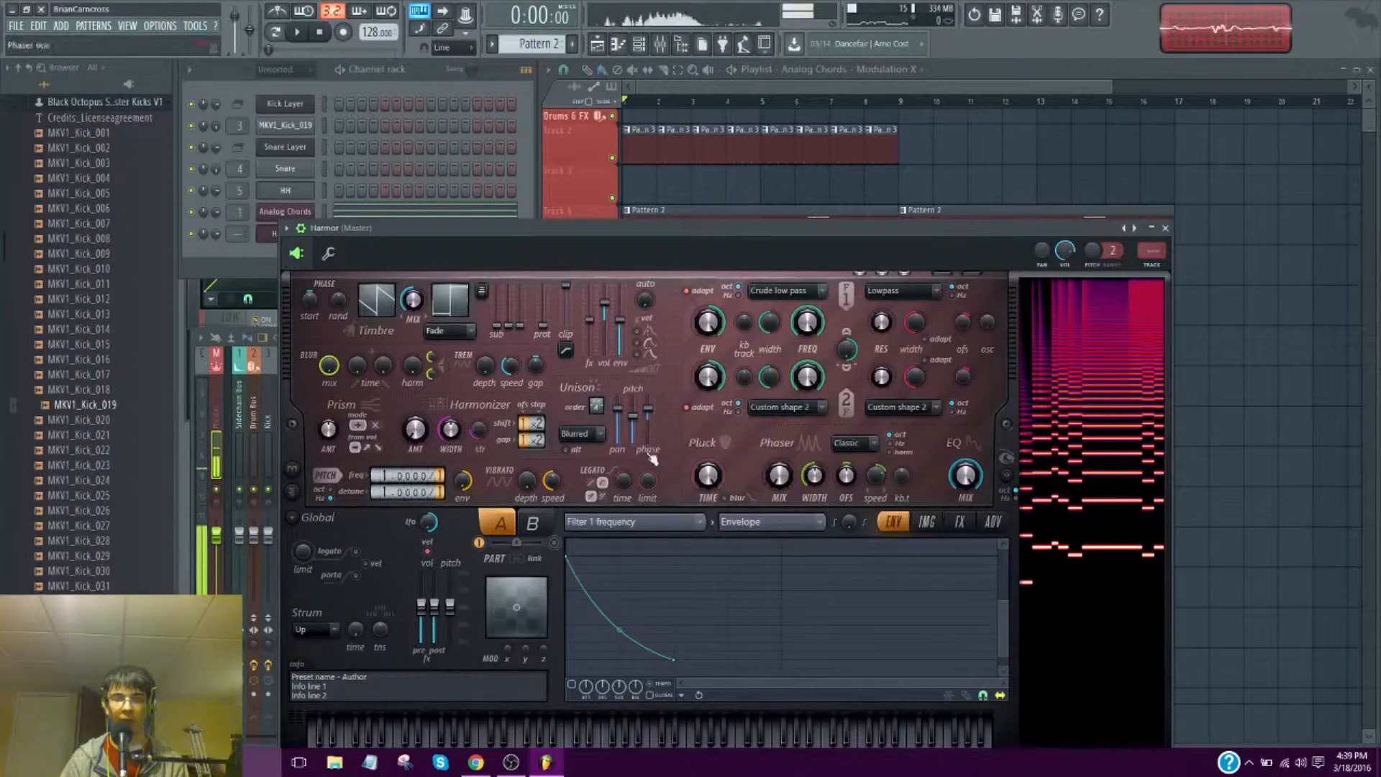
{"action": "key", "text": "v"}
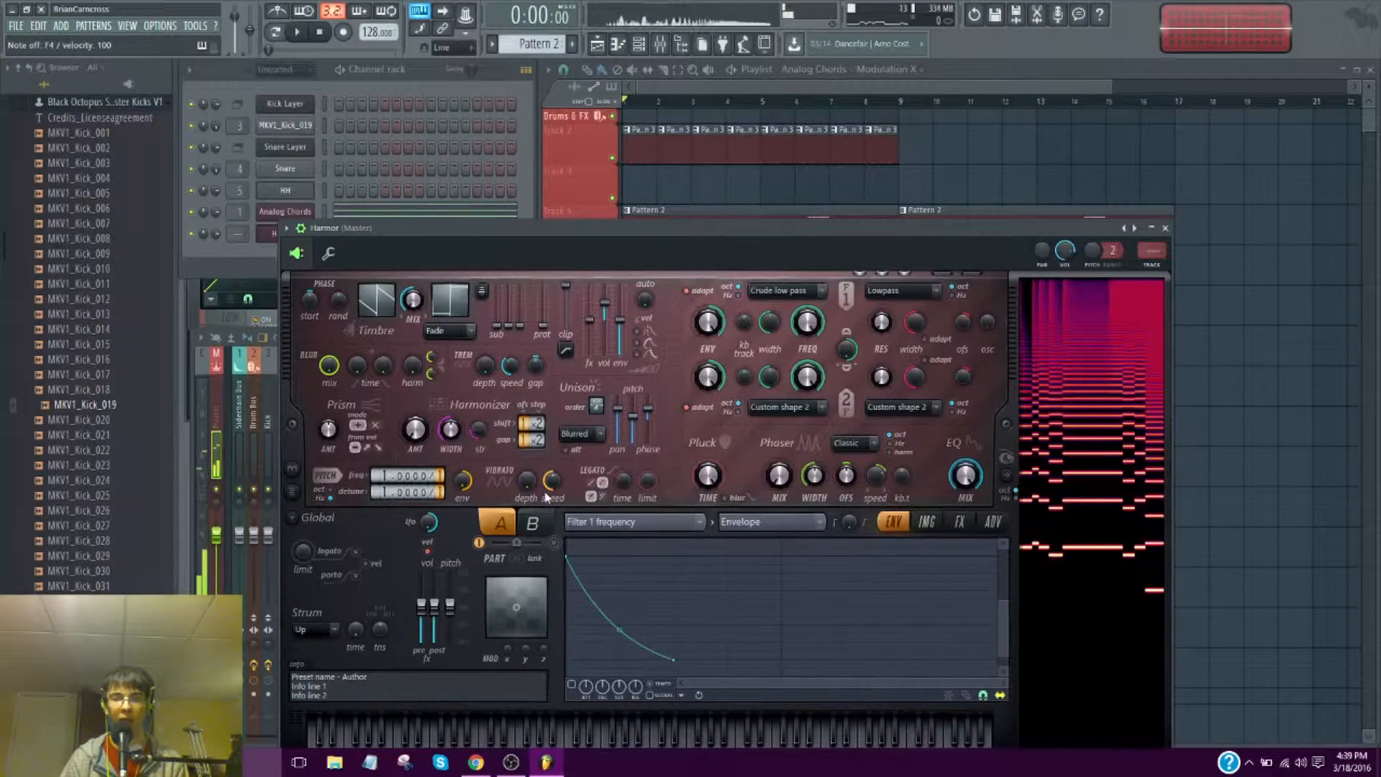
{"action": "left_click_drag", "start_coordinate": [331, 234], "coordinate": [393, 193]}
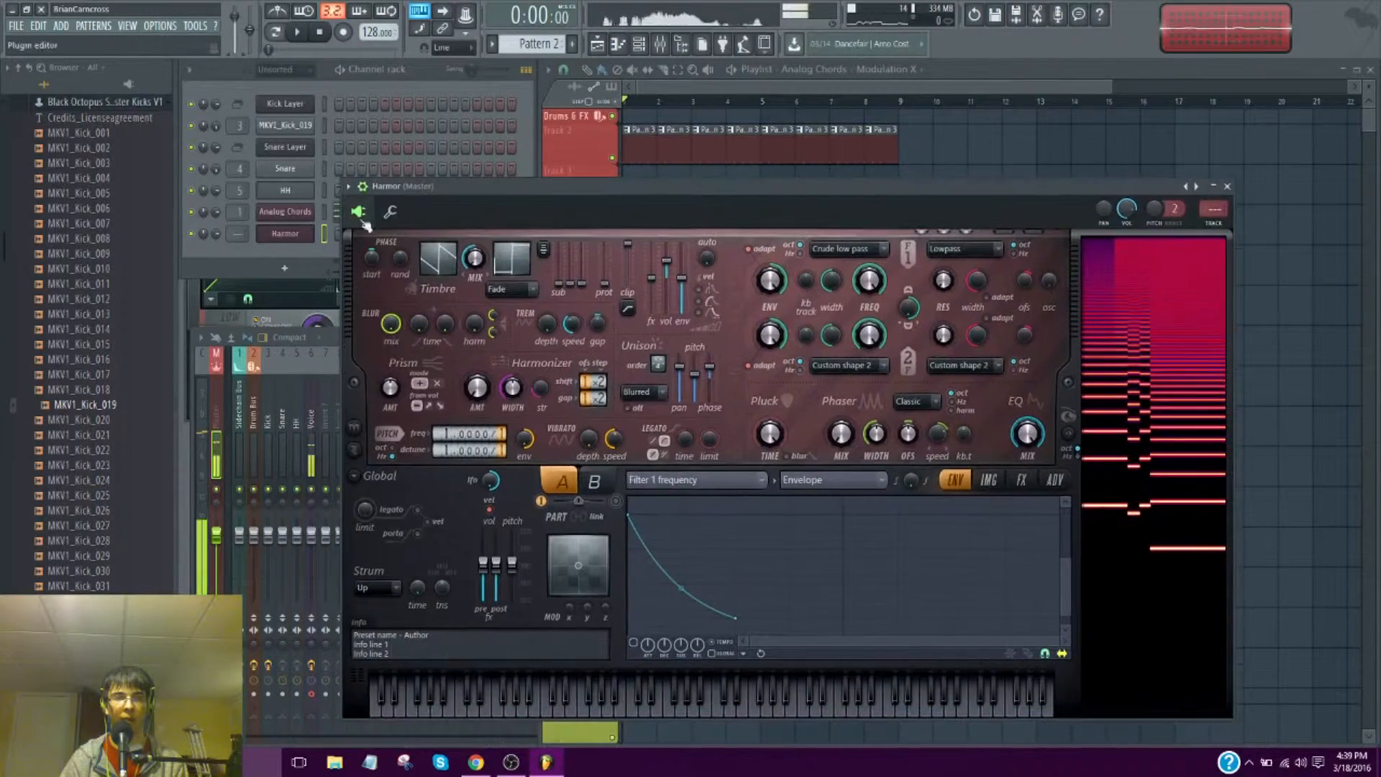
{"action": "left_click", "coordinate": [348, 186]}
{"action": "mouse_move", "coordinate": [410, 245]}
{"action": "left_click", "coordinate": [584, 298]}
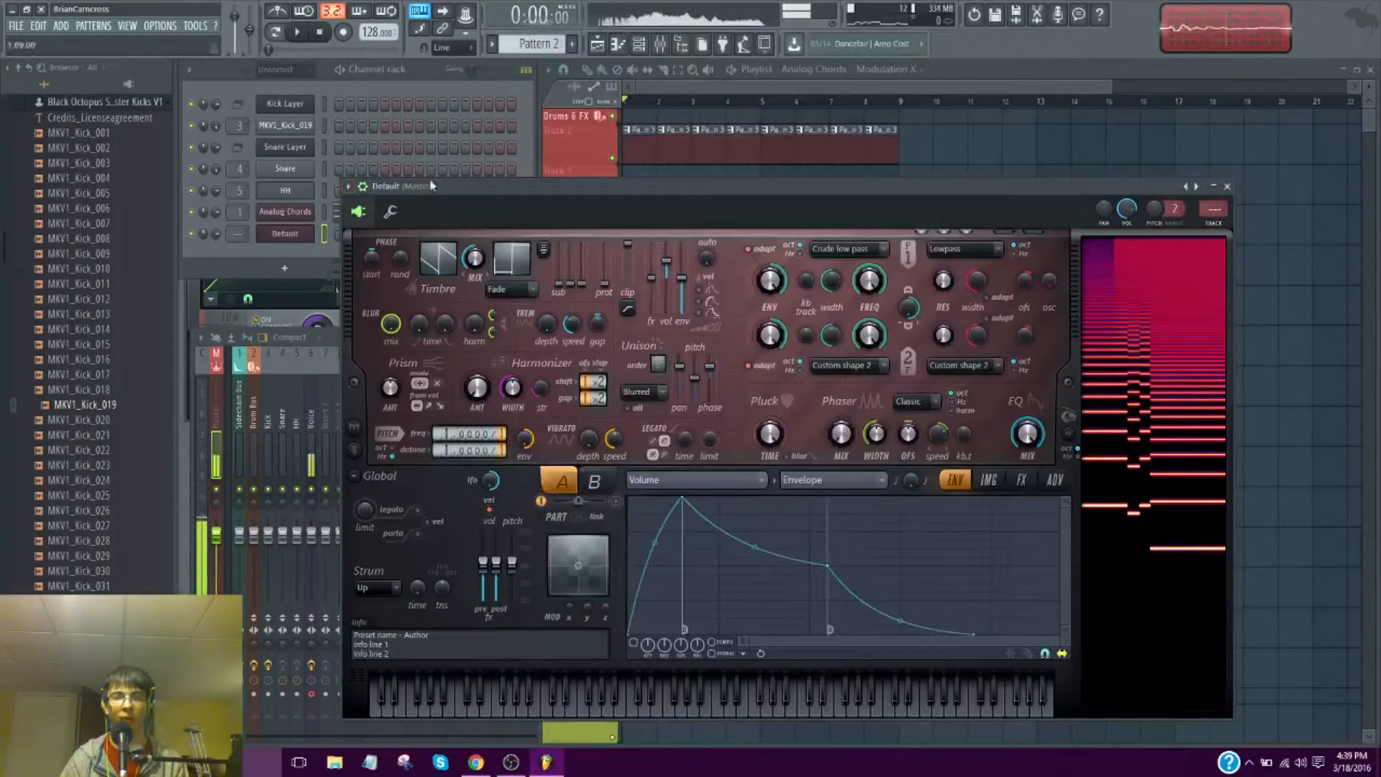
Audition the default sound and adjust its unison order
{"action": "key", "text": "v"}
{"action": "key", "text": "v"}
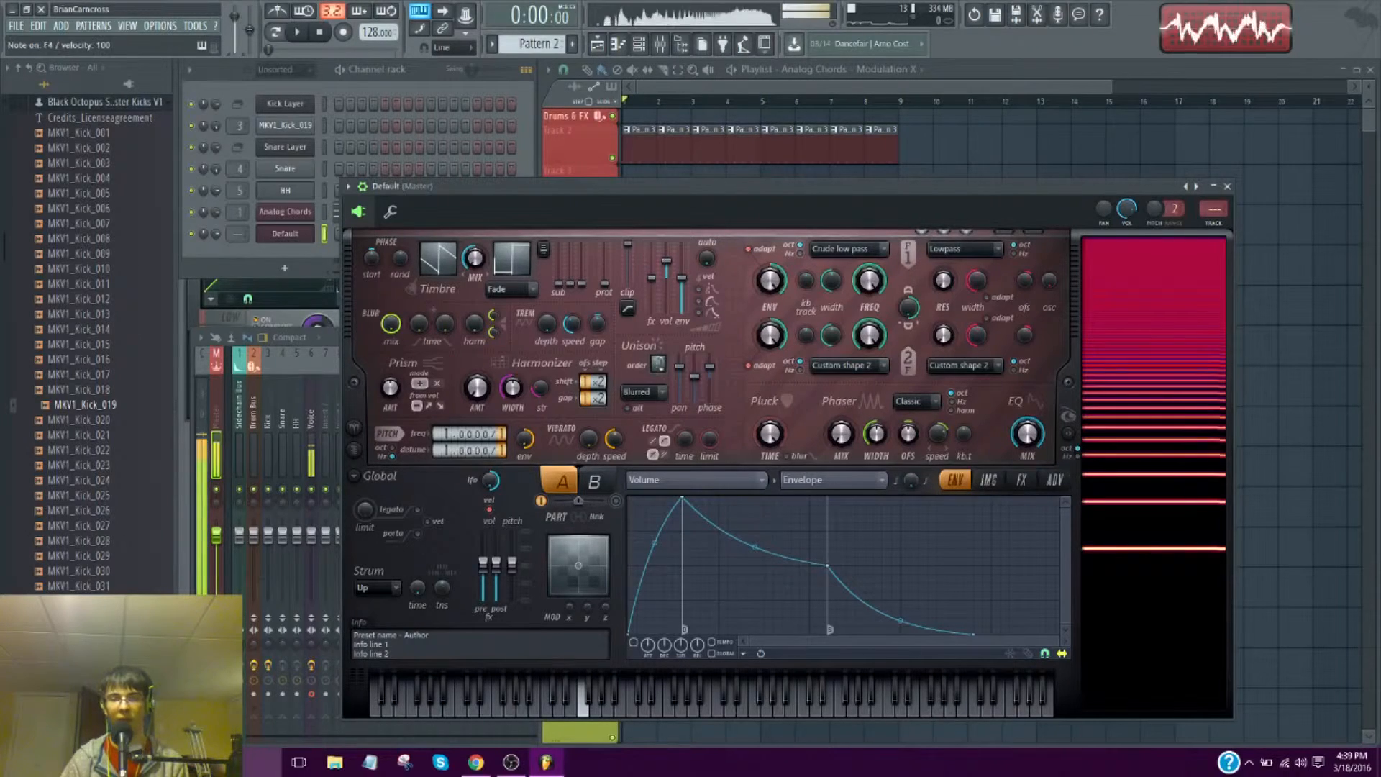
{"action": "left_click_drag", "start_coordinate": [662, 363], "coordinate": [662, 356]}
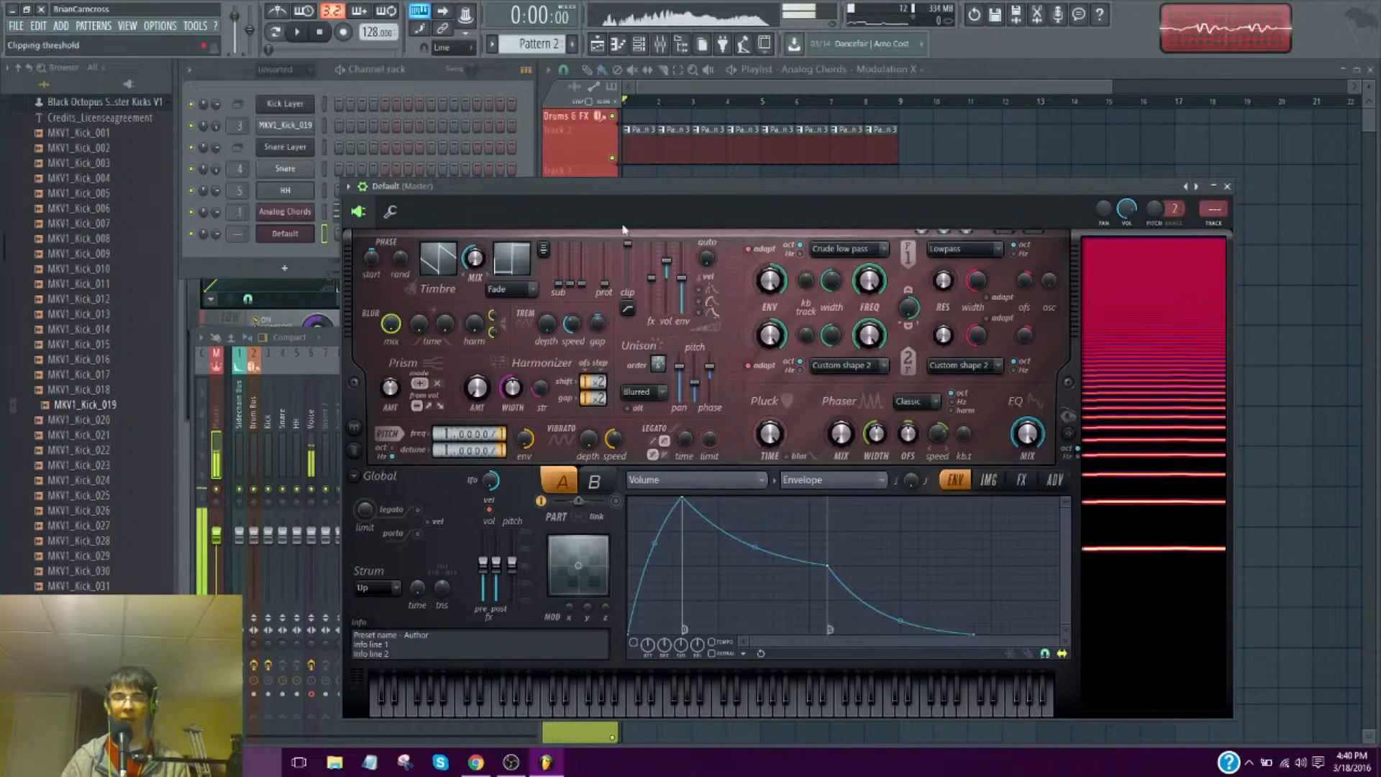
Play the Analog Chords patch for comparison and return to the Default channel's synth
{"action": "left_click", "coordinate": [302, 213]}
{"action": "key", "text": "space"}
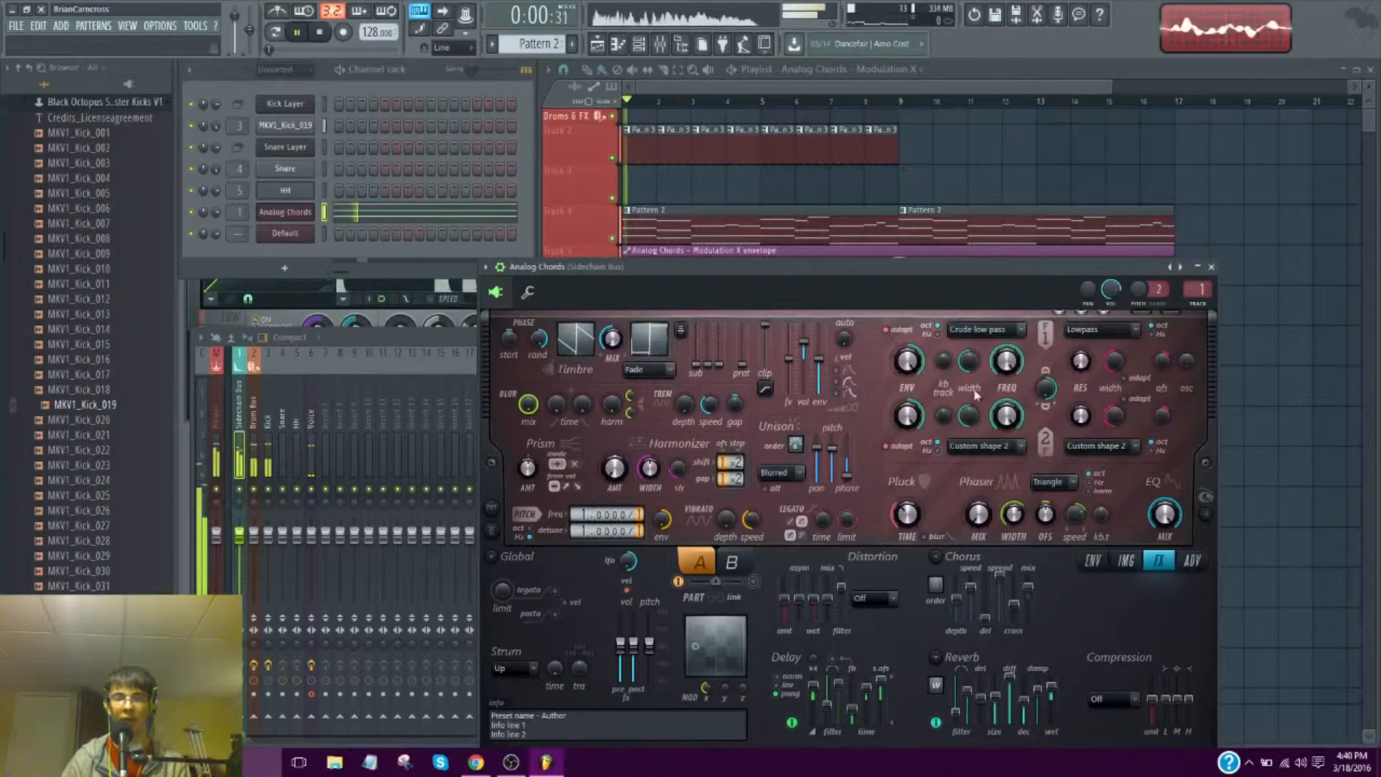
{"action": "key", "text": "space"}
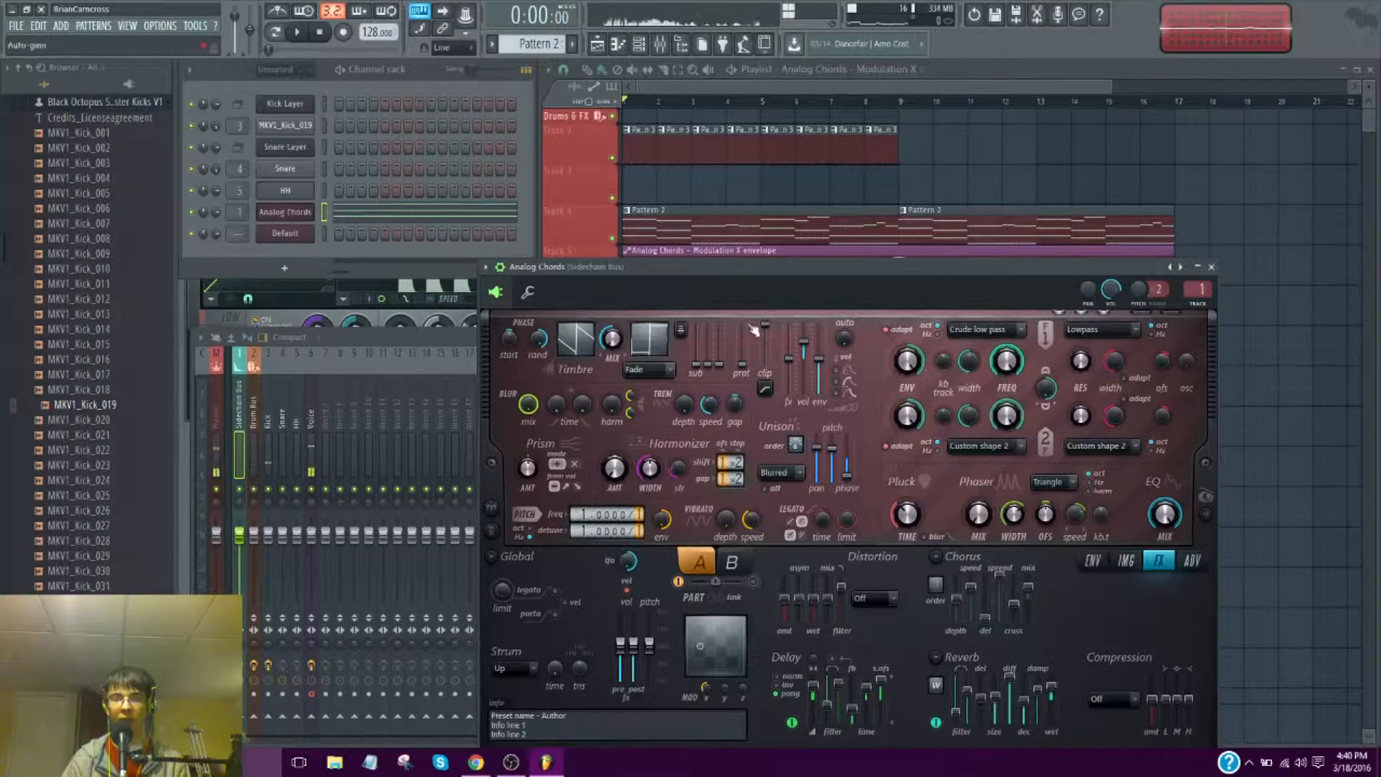
{"action": "left_click", "coordinate": [302, 234]}
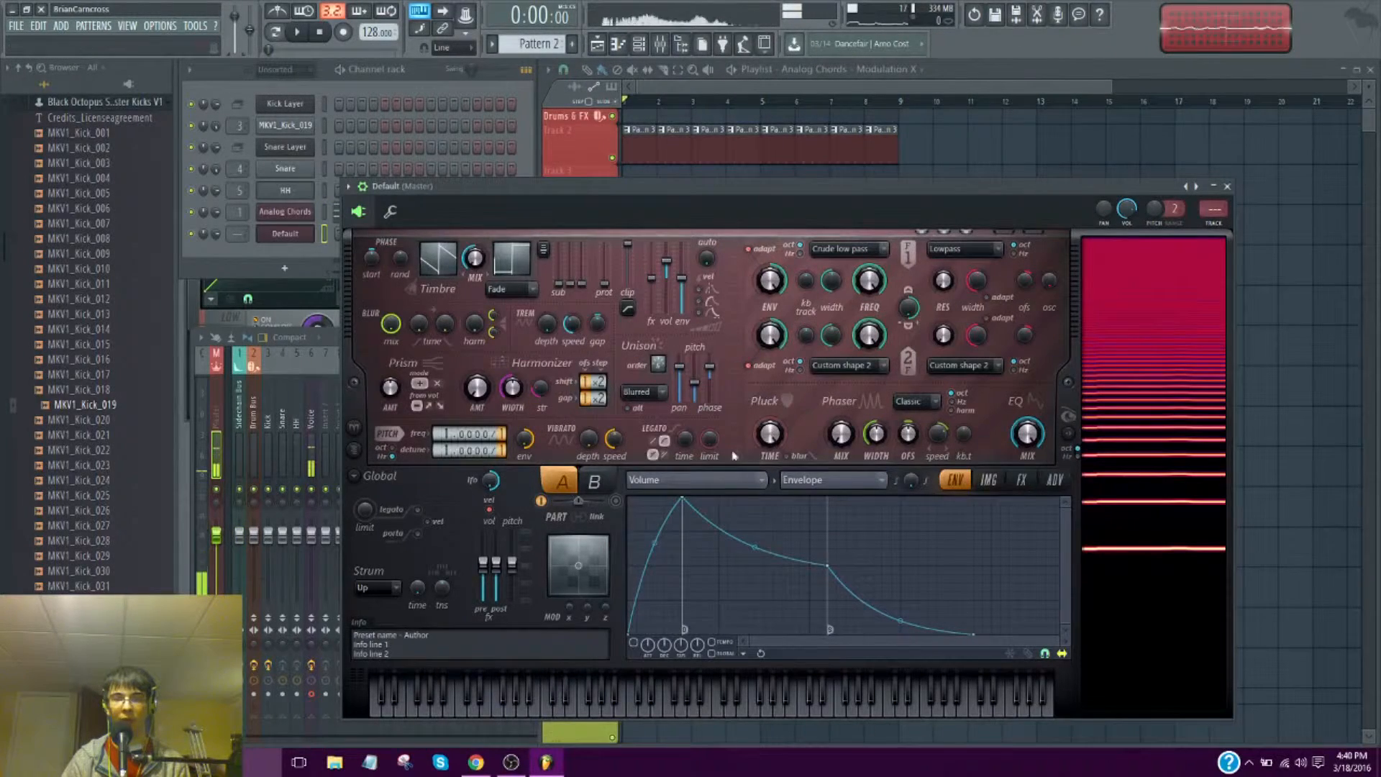
Try shorter pluck times on the Default synth while auditioning a repeated F4 note
{"action": "key", "text": "v"}
{"action": "key", "text": "v"}
{"action": "mouse_move", "coordinate": [770, 434]}
{"action": "left_mouse_down"}
{"action": "mouse_move", "coordinate": [770, 414]}
{"action": "mouse_move", "coordinate": [770, 436]}
{"action": "left_mouse_up"}
{"action": "key", "text": "v"}
{"action": "key", "text": "v"}
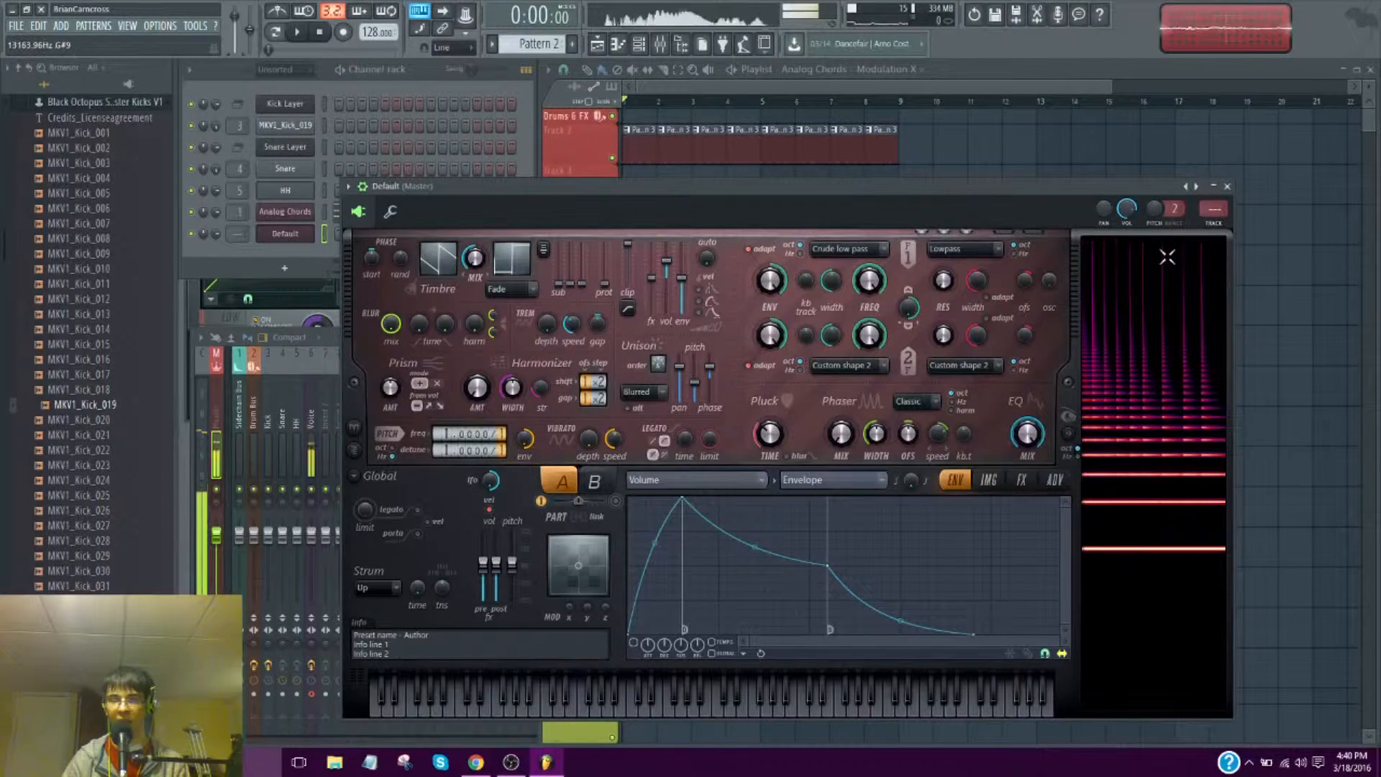
{"action": "key", "text": "v"}
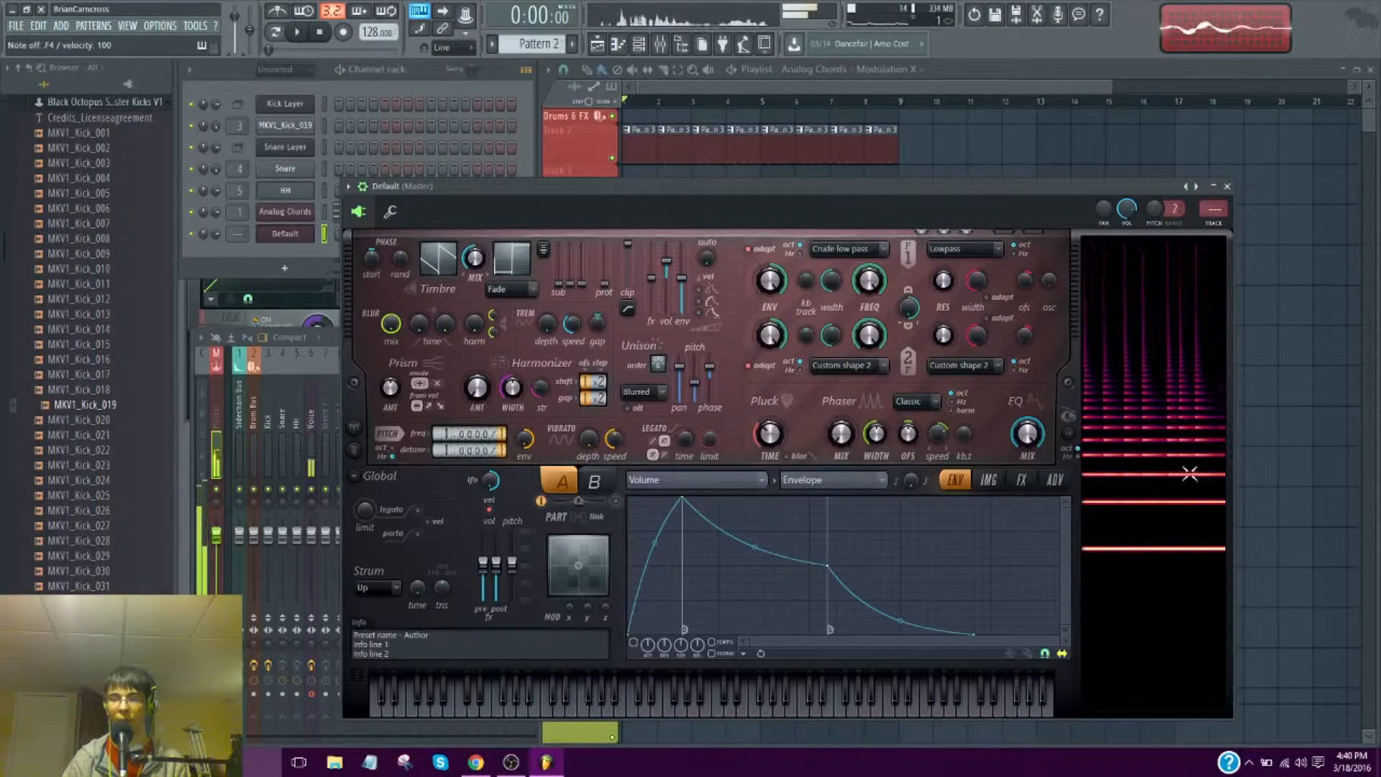
{"action": "key", "text": "v"}
{"action": "key", "text": "v"}
{"action": "key", "text": "v"}
{"action": "key", "text": "v"}
{"action": "key", "text": "v"}
{"action": "key", "text": "v"}
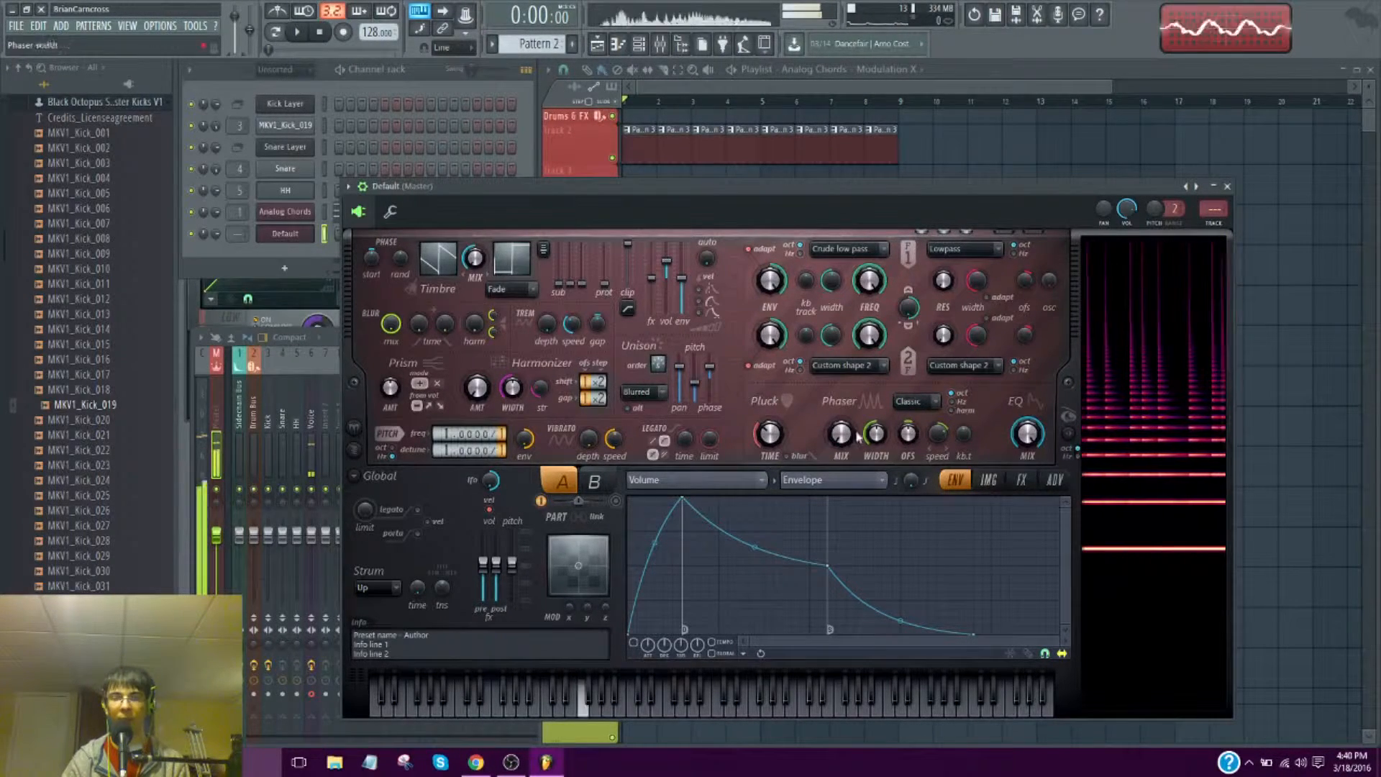
{"action": "left_click_drag", "start_coordinate": [769, 433], "coordinate": [769, 447]}
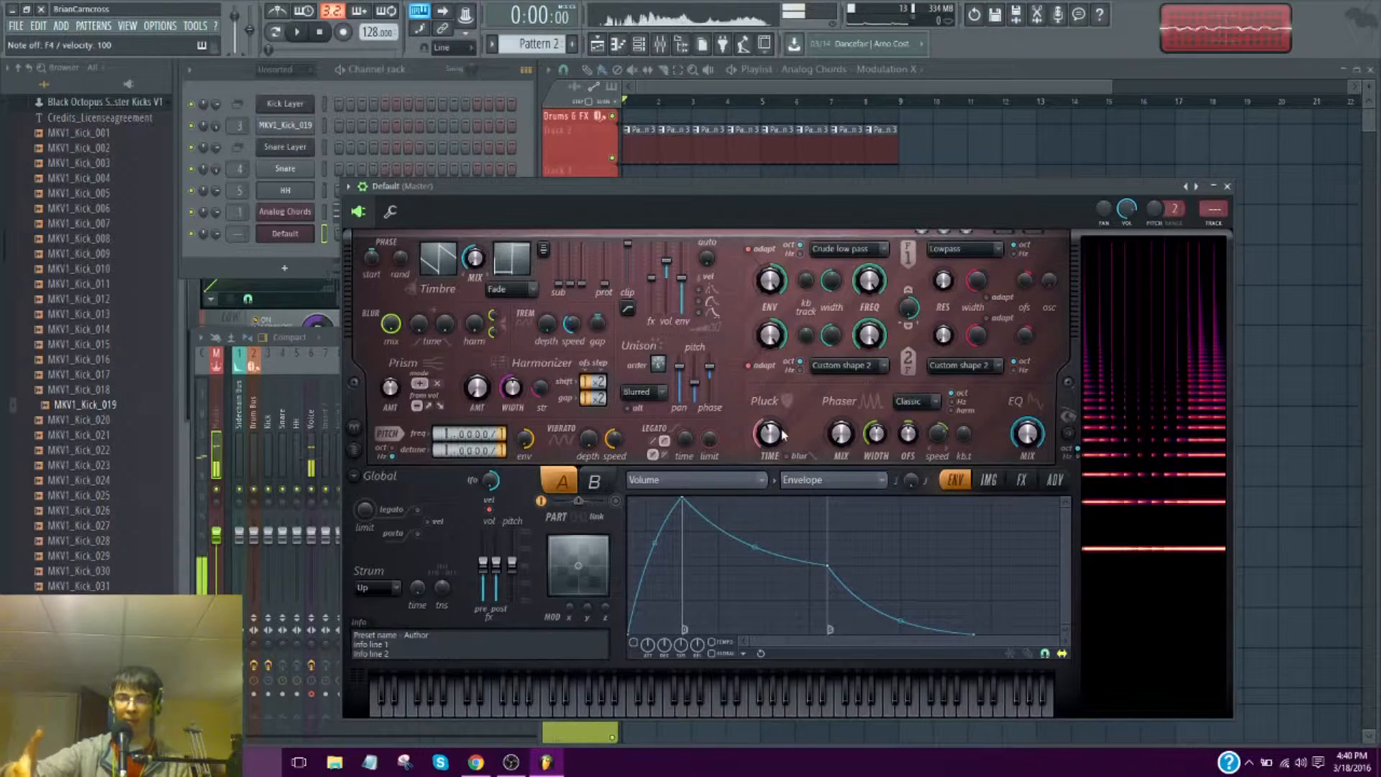
{"action": "key", "text": "v"}
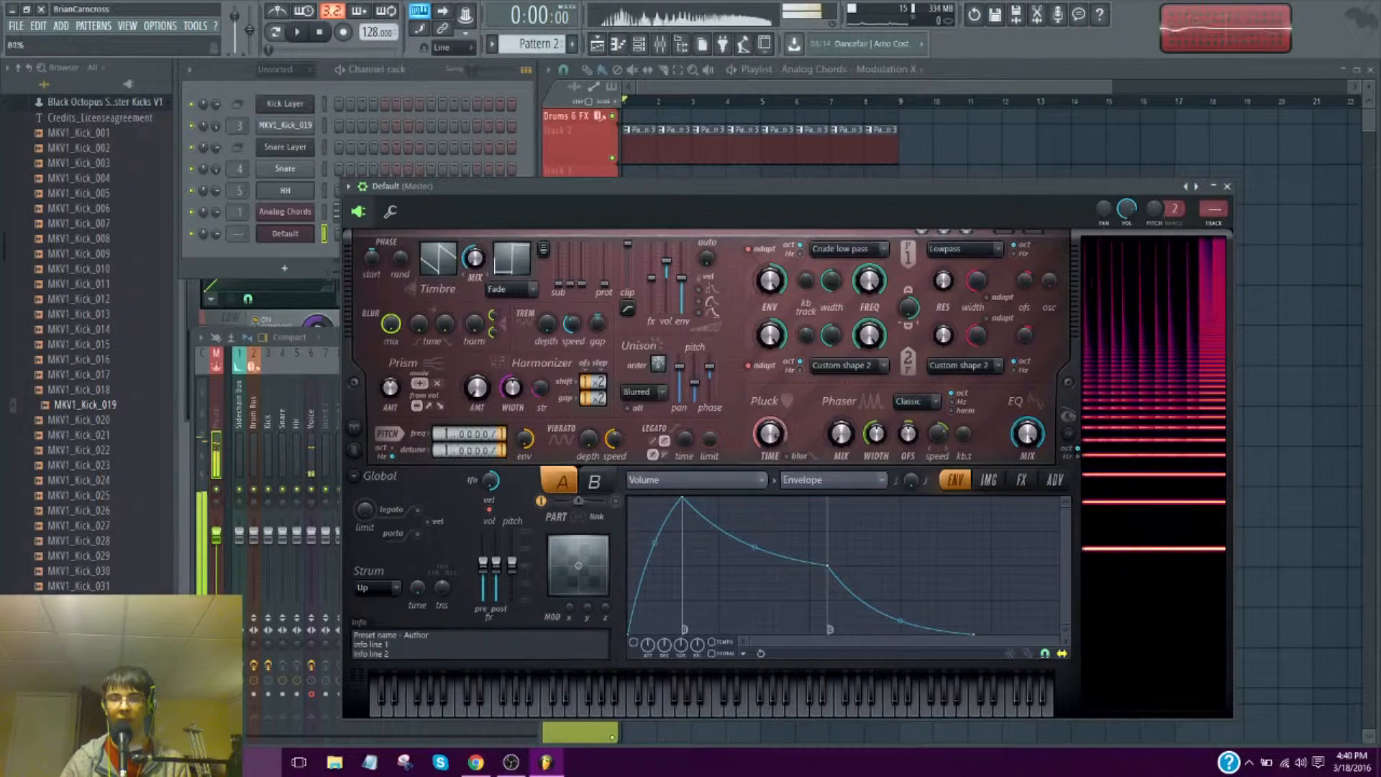
Open the Filter 1 frequency articulator for editing with its Envelope shown
{"action": "right_click", "coordinate": [870, 288]}
{"action": "left_click", "coordinate": [907, 320]}
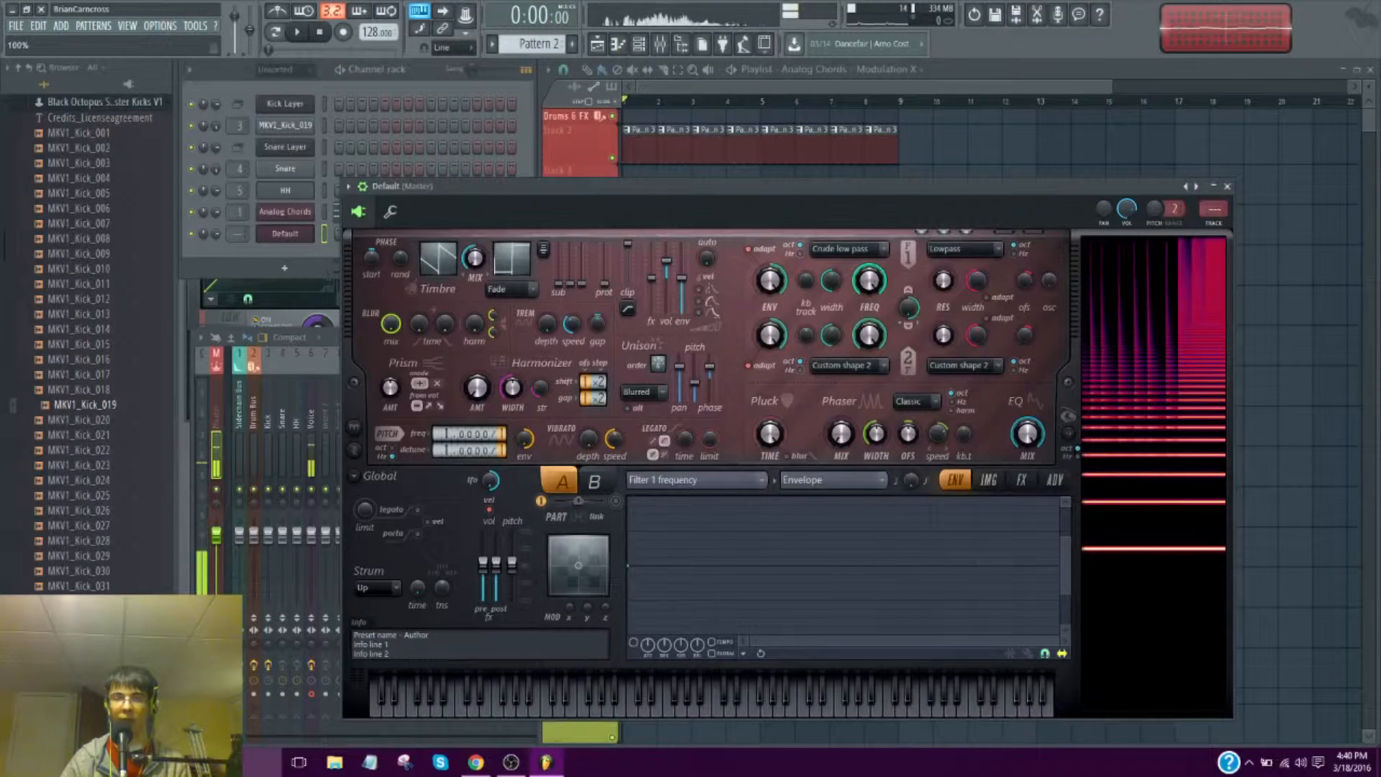
{"action": "right_click", "coordinate": [877, 276]}
{"action": "left_click", "coordinate": [889, 309]}
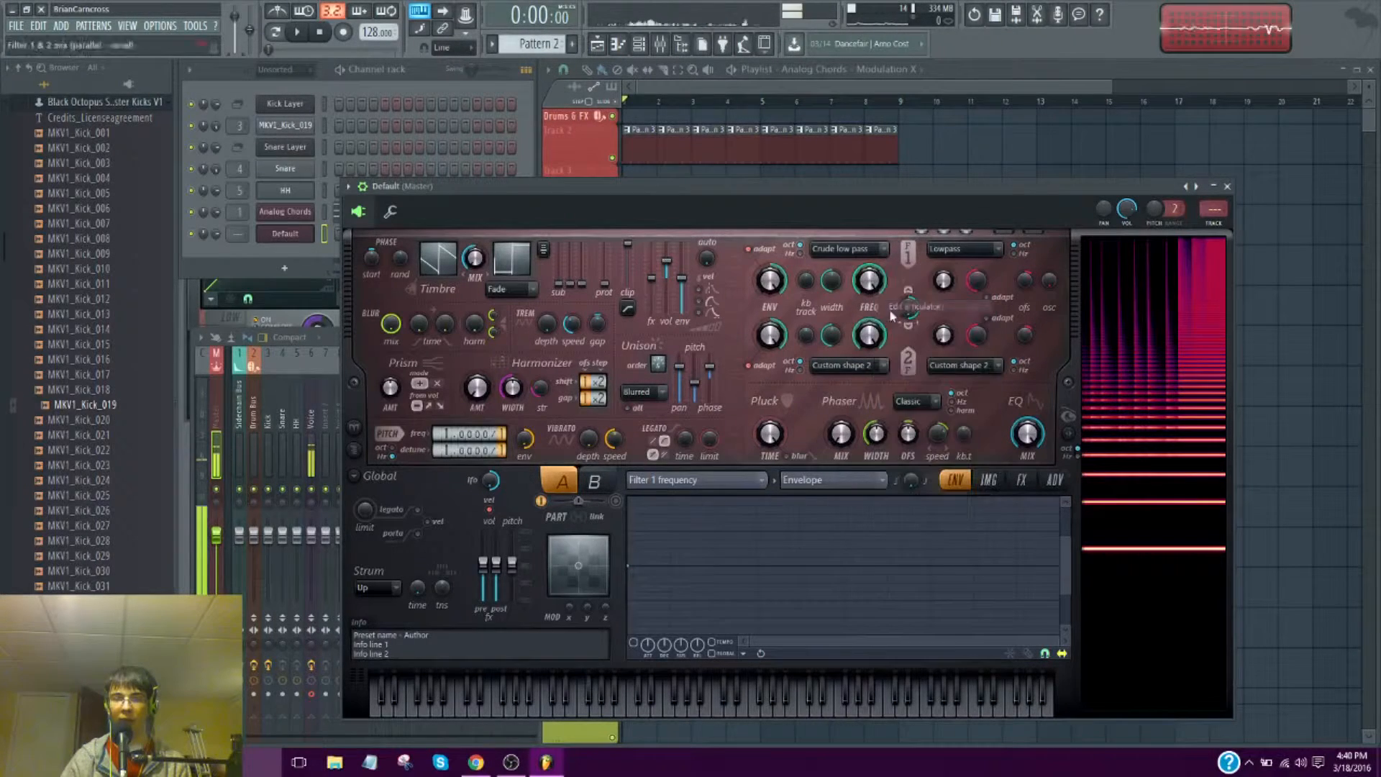
{"action": "left_click", "coordinate": [820, 486]}
{"action": "left_click", "coordinate": [800, 498]}
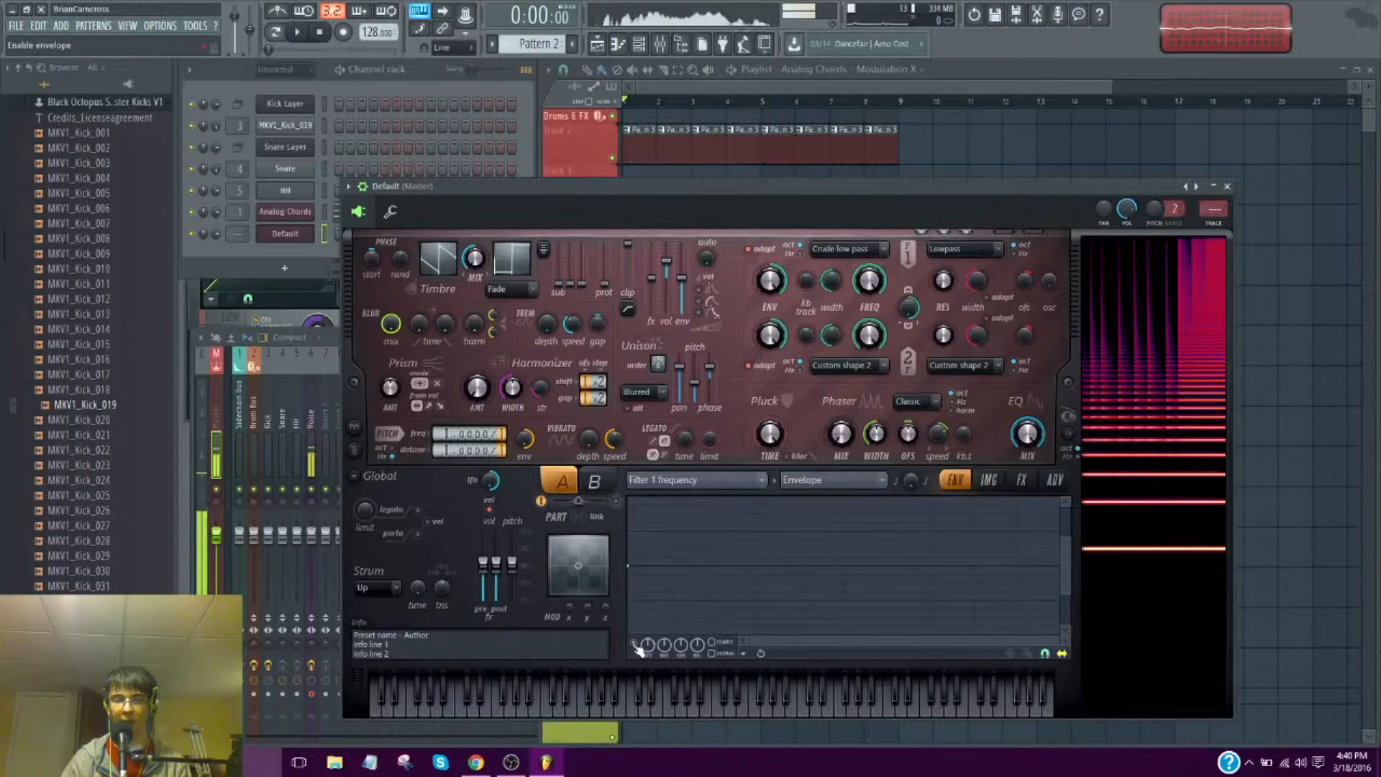
Shape a falling decay envelope for the Filter 1 frequency and audition it with repeated F4 notes
{"action": "right_click", "coordinate": [678, 635]}
{"action": "left_click_drag", "start_coordinate": [679, 635], "coordinate": [682, 549]}
{"action": "key", "text": "v"}
{"action": "key", "text": "v"}
{"action": "key", "text": "v"}
{"action": "key", "text": "v"}
{"action": "key", "text": "v"}
{"action": "key", "text": "v"}
{"action": "key", "text": "v"}
{"action": "key", "text": "v"}
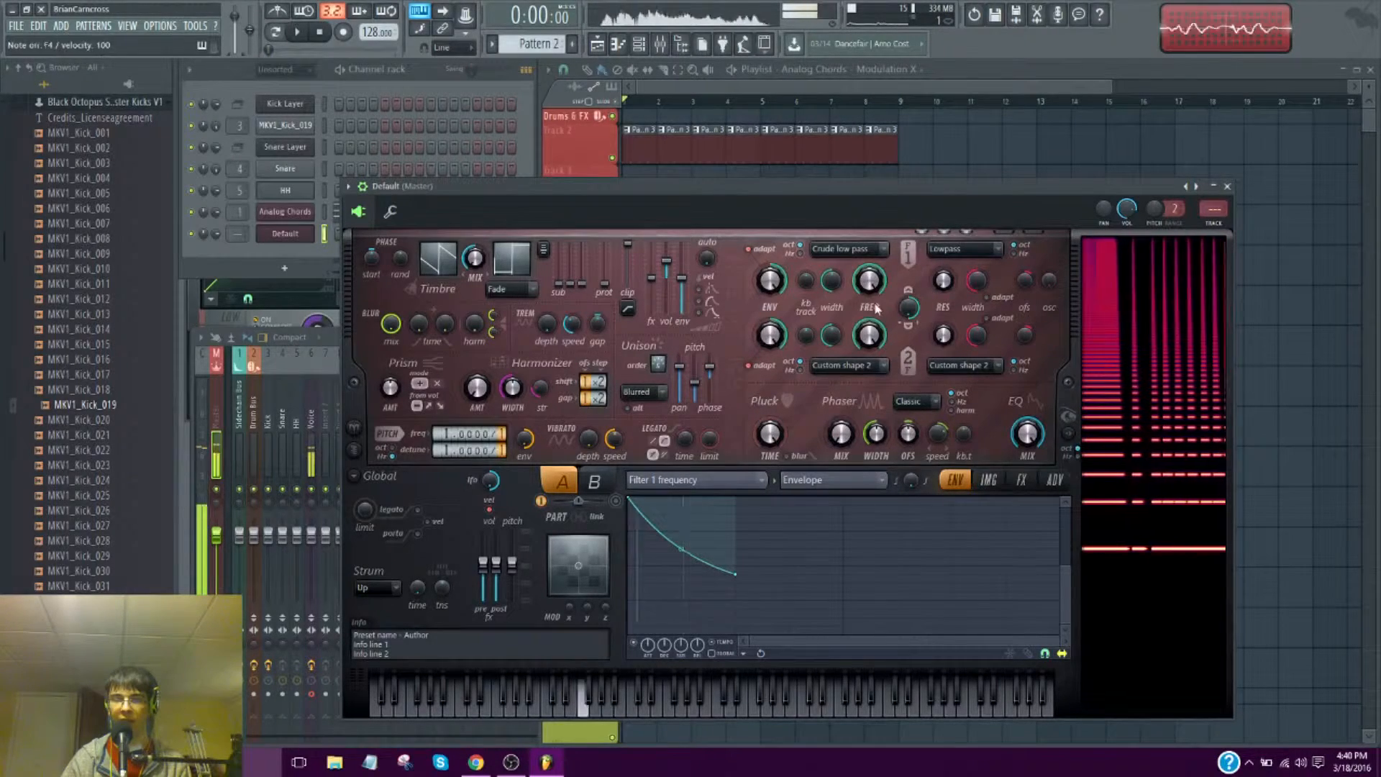
{"action": "key", "text": "v"}
{"action": "key", "text": "v"}
{"action": "key", "text": "v"}
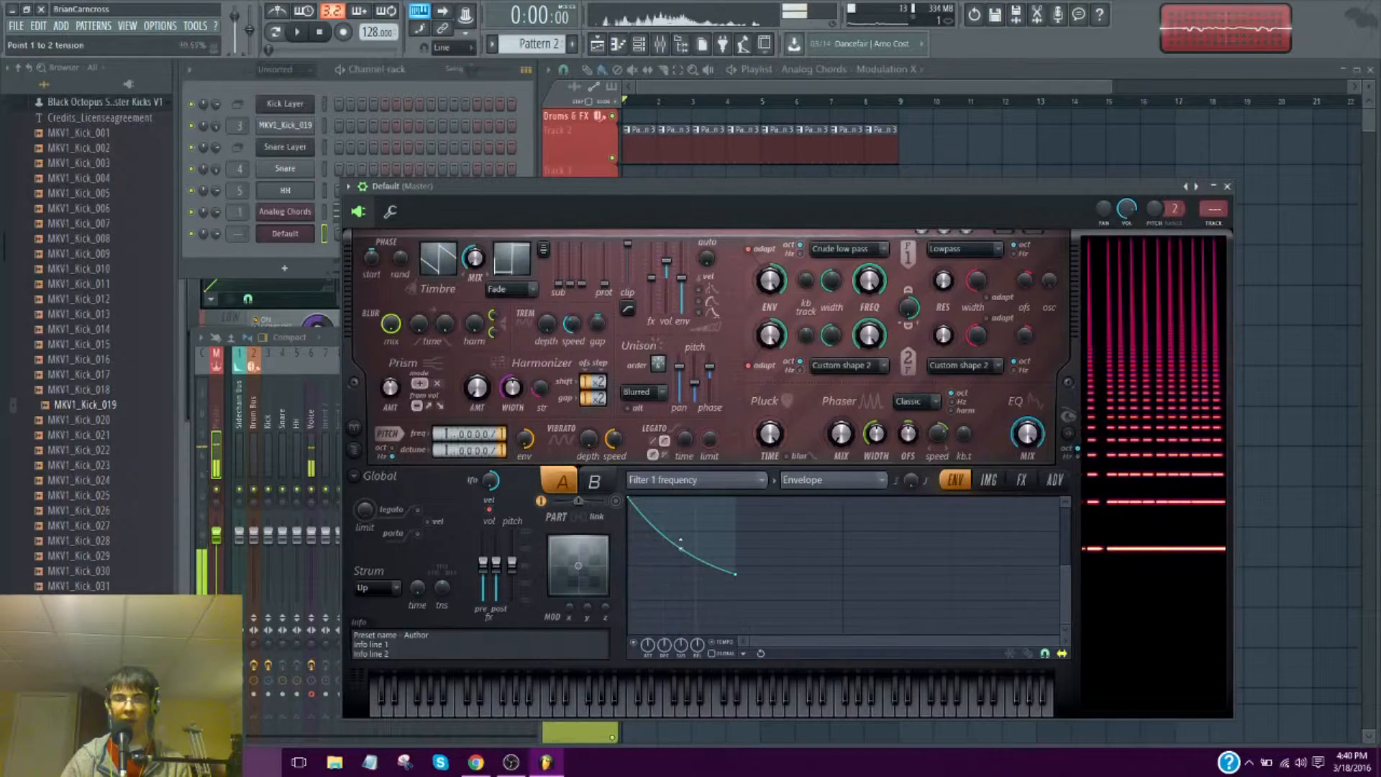
Adjust the filter envelope's tension between its first two points to an almost straight decay, auditioning the curve
{"action": "left_click_drag", "start_coordinate": [682, 549], "coordinate": [681, 562]}
{"action": "key", "text": "v"}
{"action": "key", "text": "v"}
{"action": "key", "text": "v"}
{"action": "key", "text": "v"}
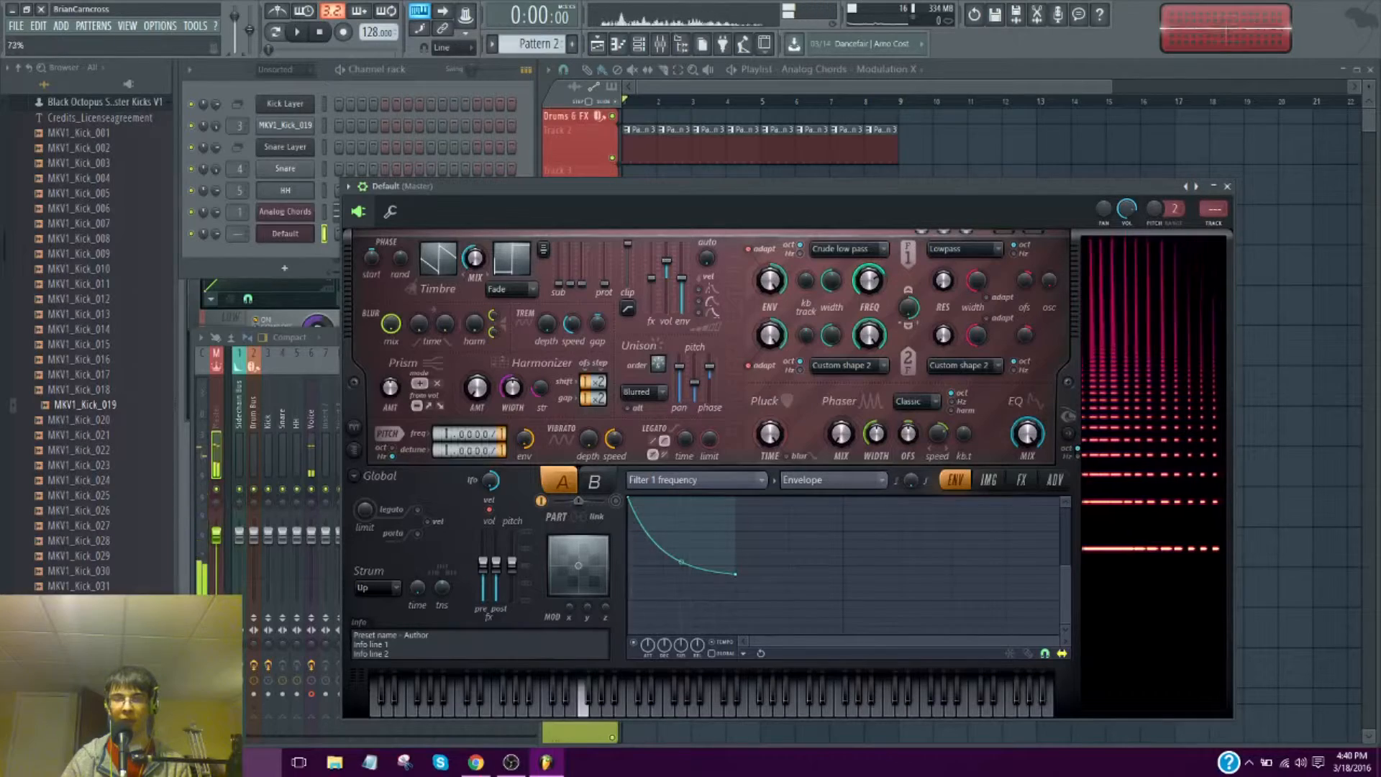
{"action": "left_click_drag", "start_coordinate": [678, 559], "coordinate": [681, 540]}
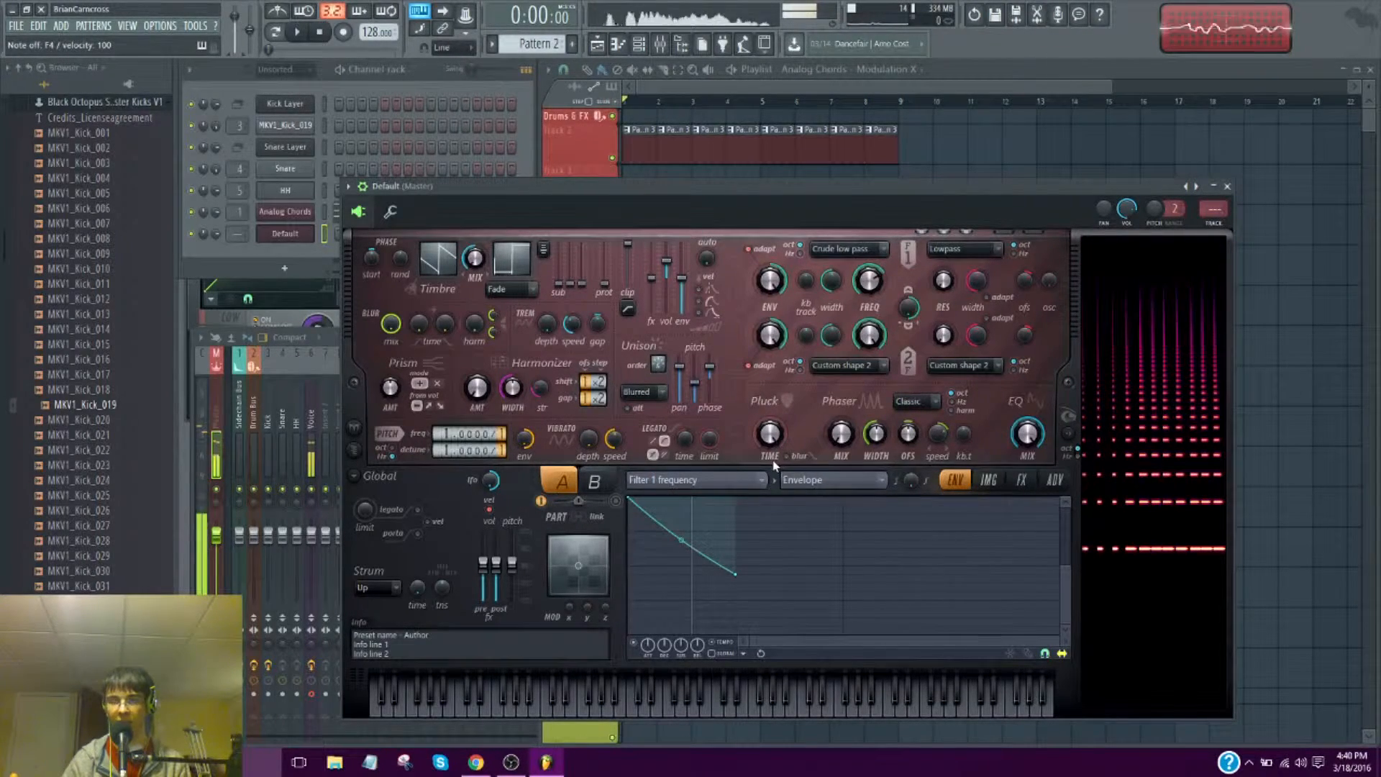
{"action": "key", "text": "v"}
{"action": "key", "text": "v"}
{"action": "key", "text": "v"}
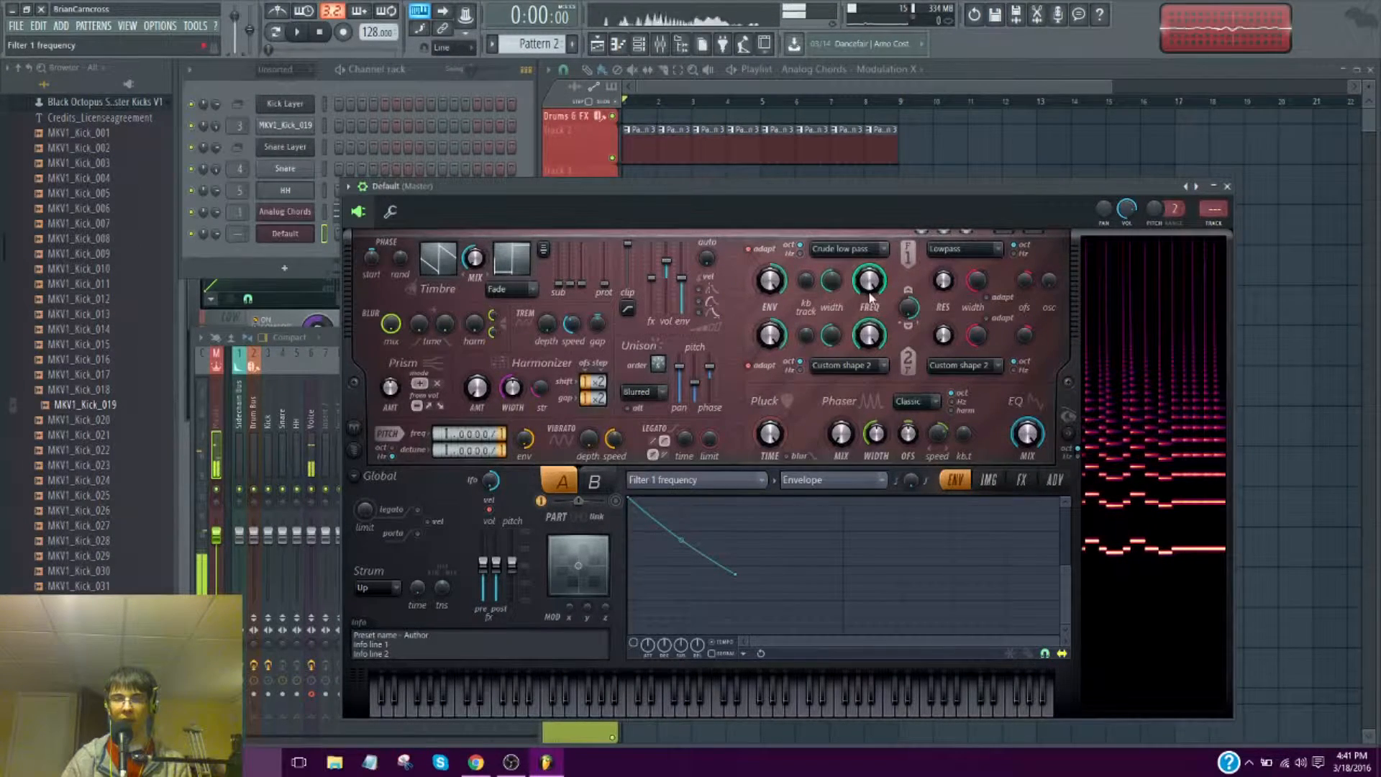
Toggle the Filter 1 frequency envelope's enable state and lower the Filter 1 frequency
{"action": "left_click", "coordinate": [634, 643]}
{"action": "left_click_drag", "start_coordinate": [869, 282], "coordinate": [869, 317]}
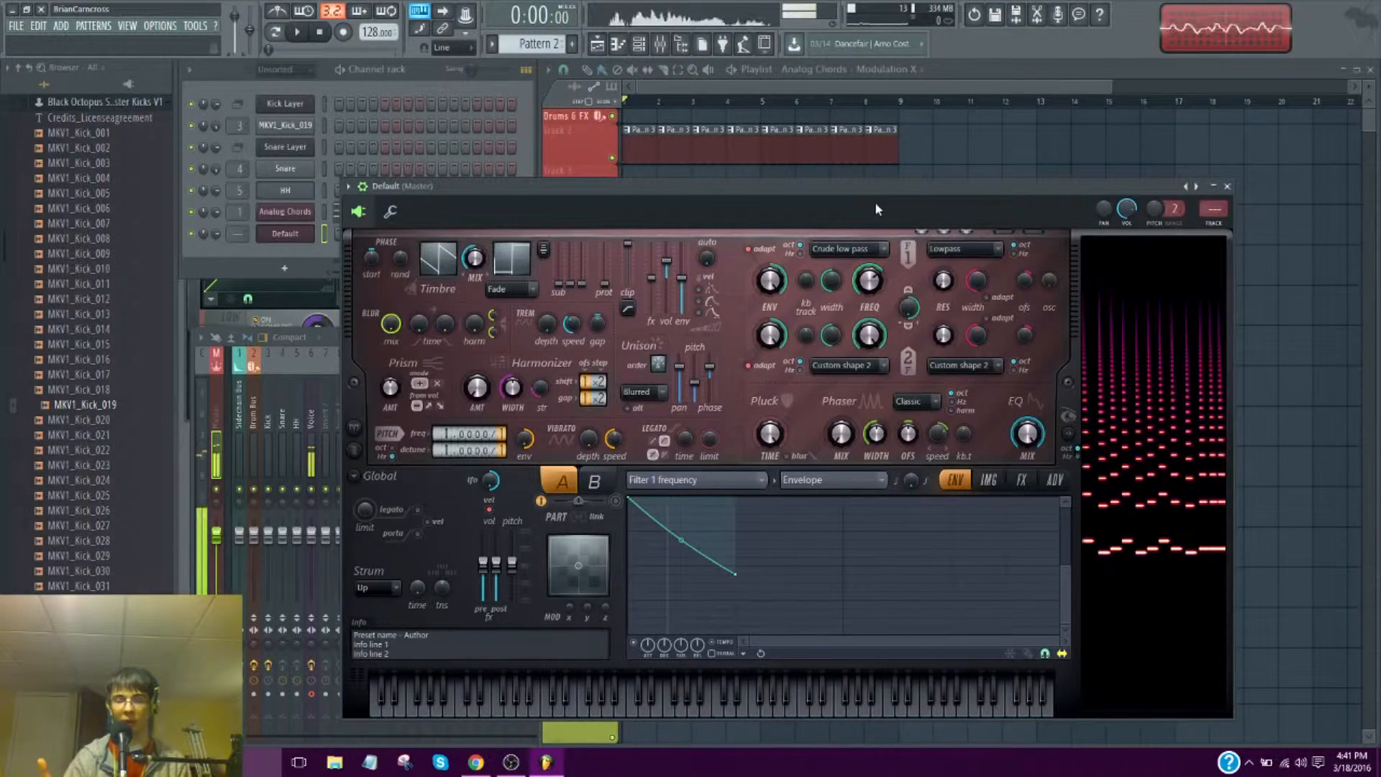
Open the Analog Chords Harmor instrument and play the arrangement with its controls in clear view
{"action": "left_click", "coordinate": [304, 216]}
{"action": "key", "text": "space"}
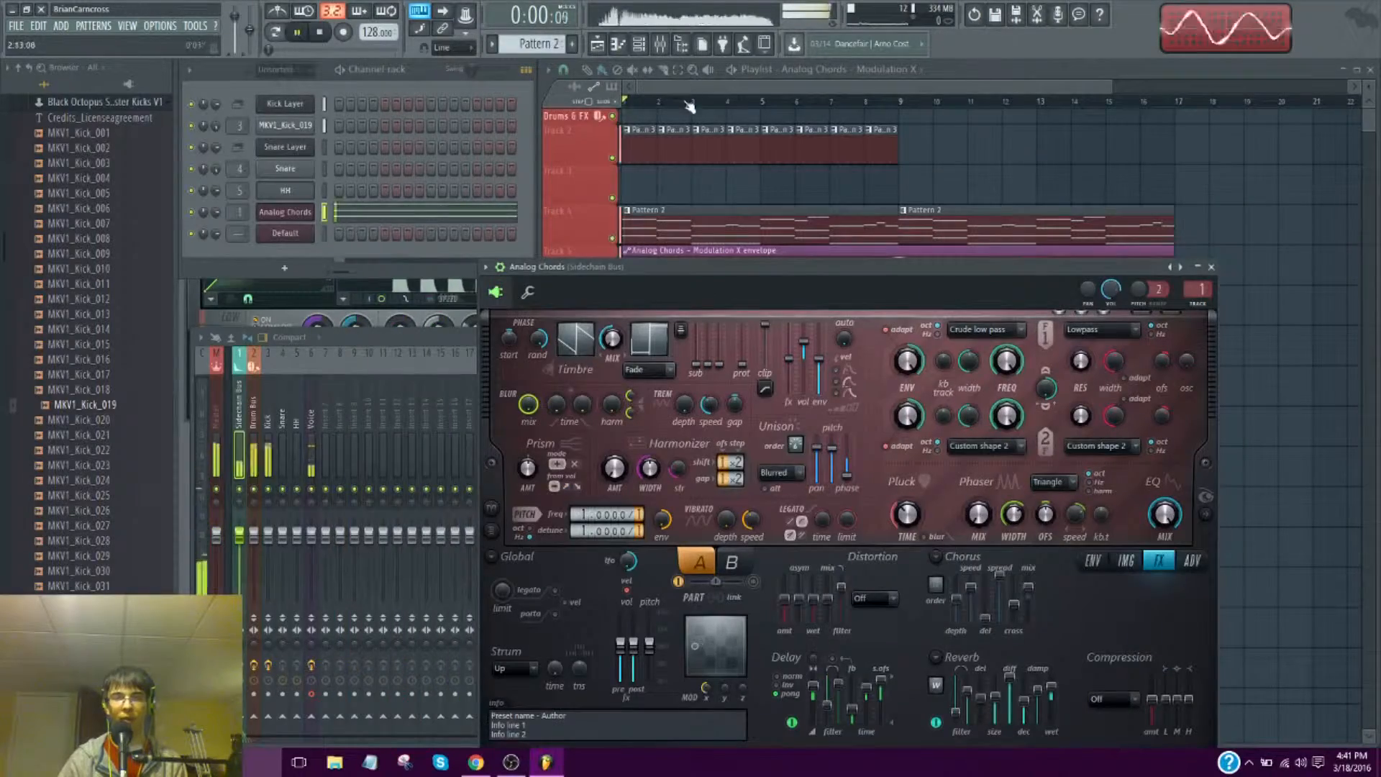
{"action": "left_click_drag", "start_coordinate": [856, 267], "coordinate": [794, 146]}
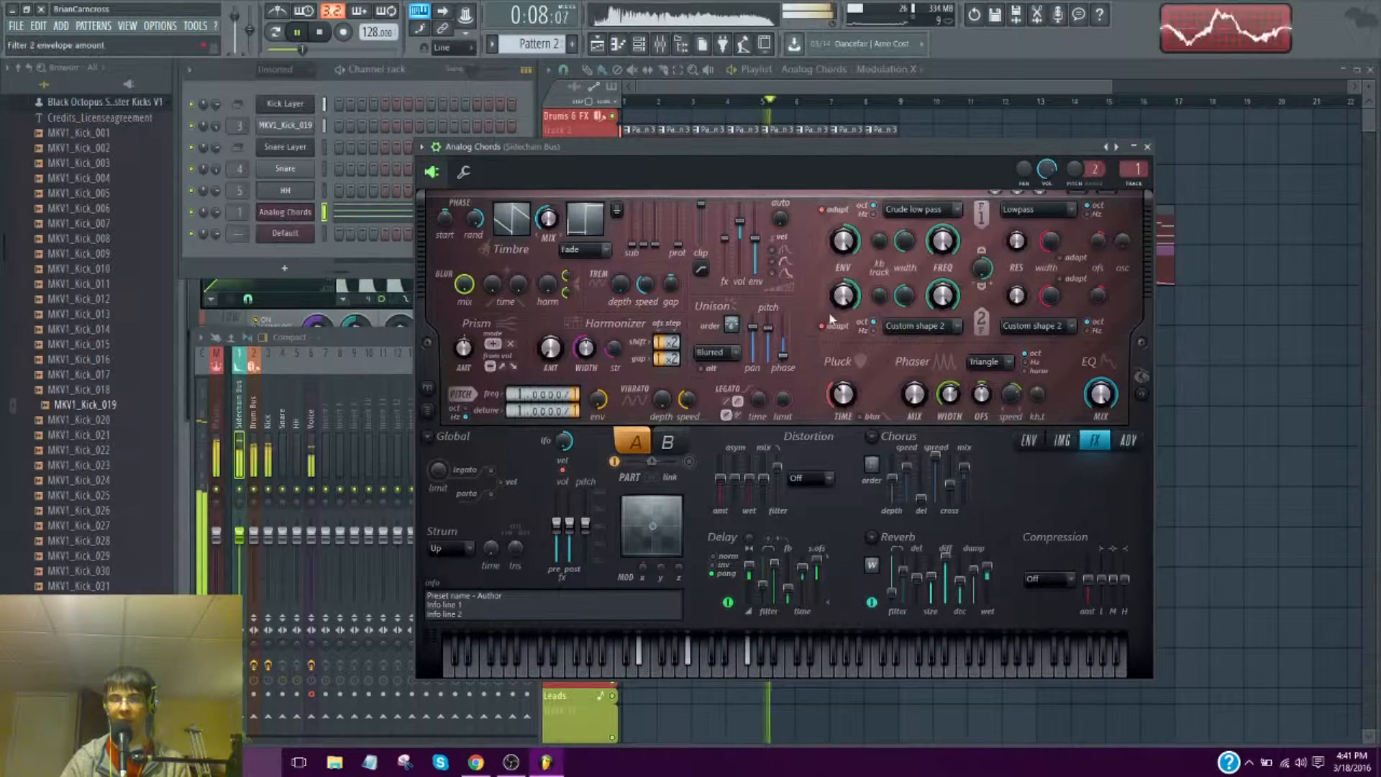
Open the Pluck amount articulator of Analog Chords with its Modulation X mapping and audition how the modulation moves it
{"action": "right_click", "coordinate": [844, 397]}
{"action": "left_click", "coordinate": [899, 456]}
{"action": "key", "text": "space"}
{"action": "key", "text": "space"}
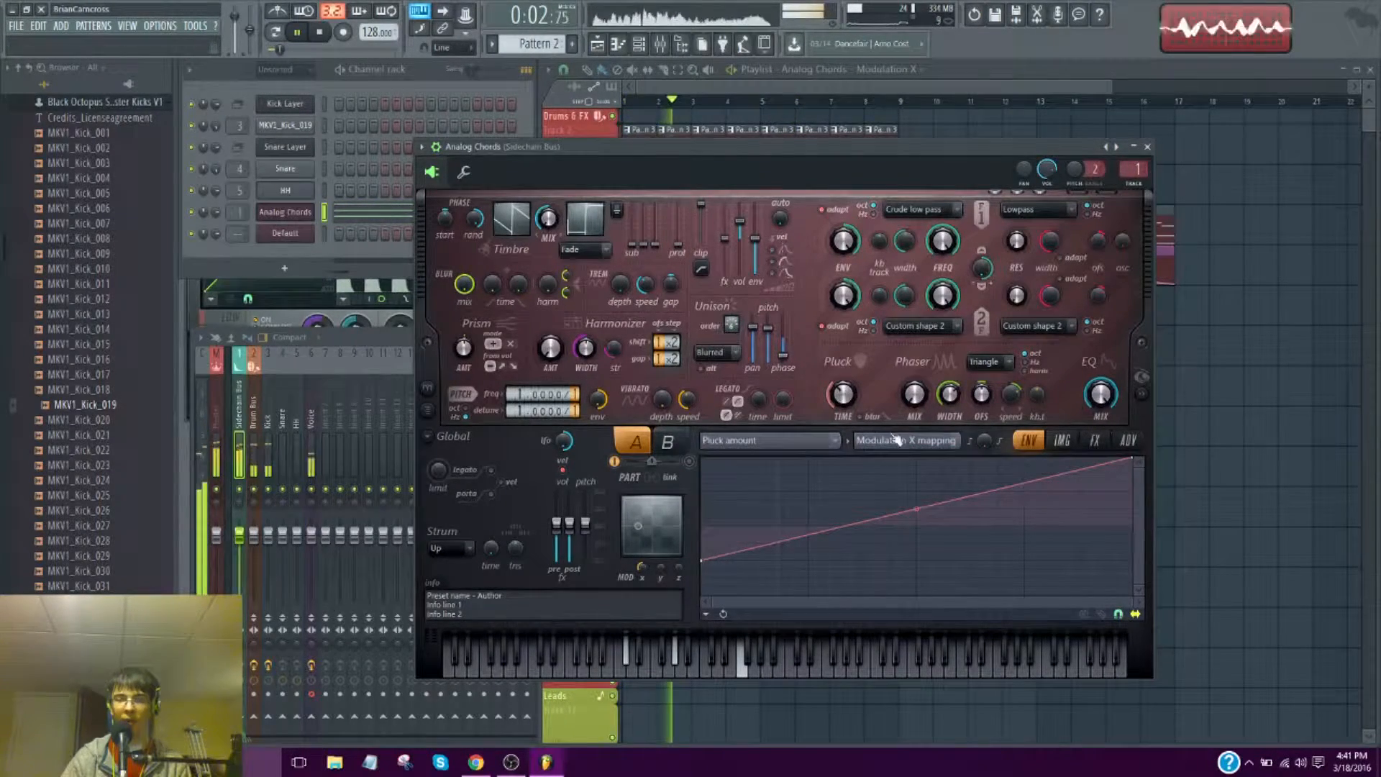
{"action": "key", "text": "space"}
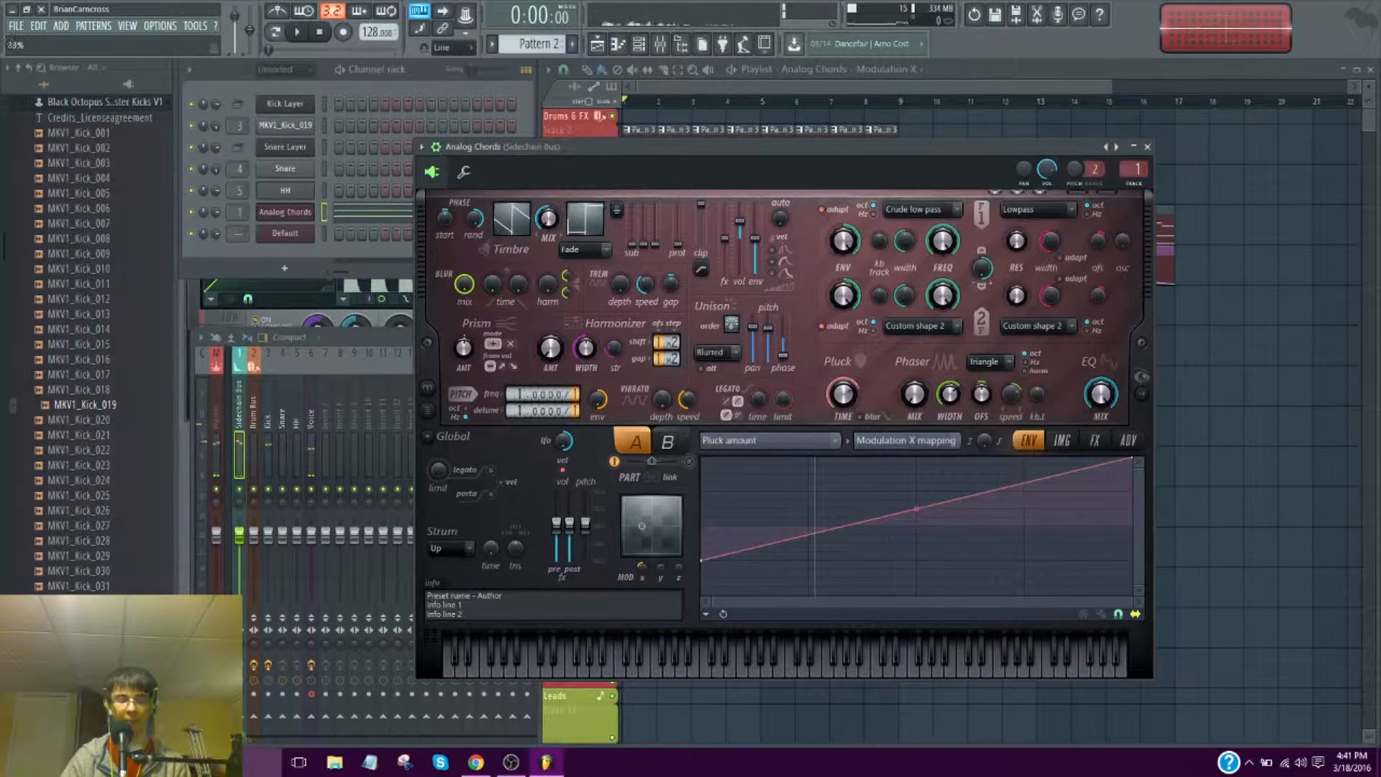
{"action": "key", "text": "space"}
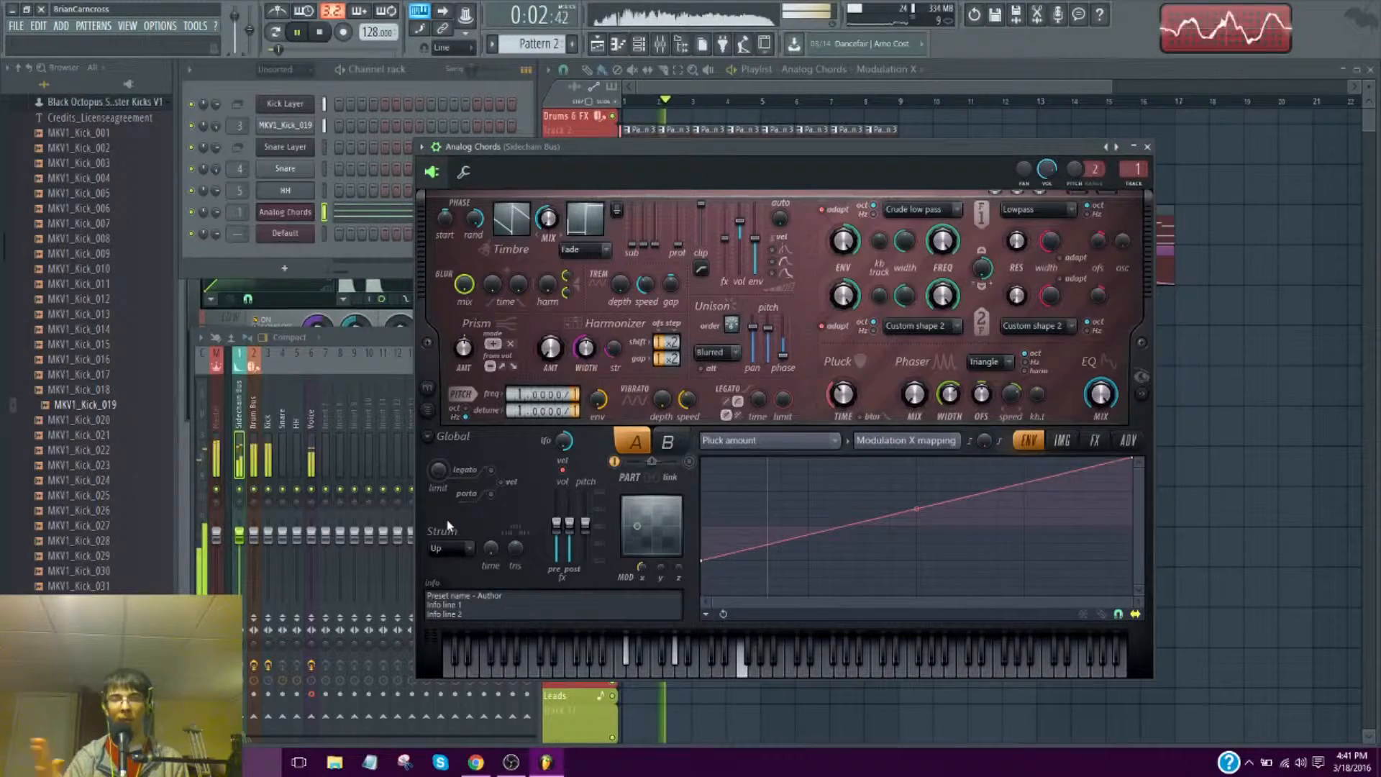
Show the harmonic visualizer of Analog Chords during playback and hide it again
{"action": "left_click", "coordinate": [1141, 393]}
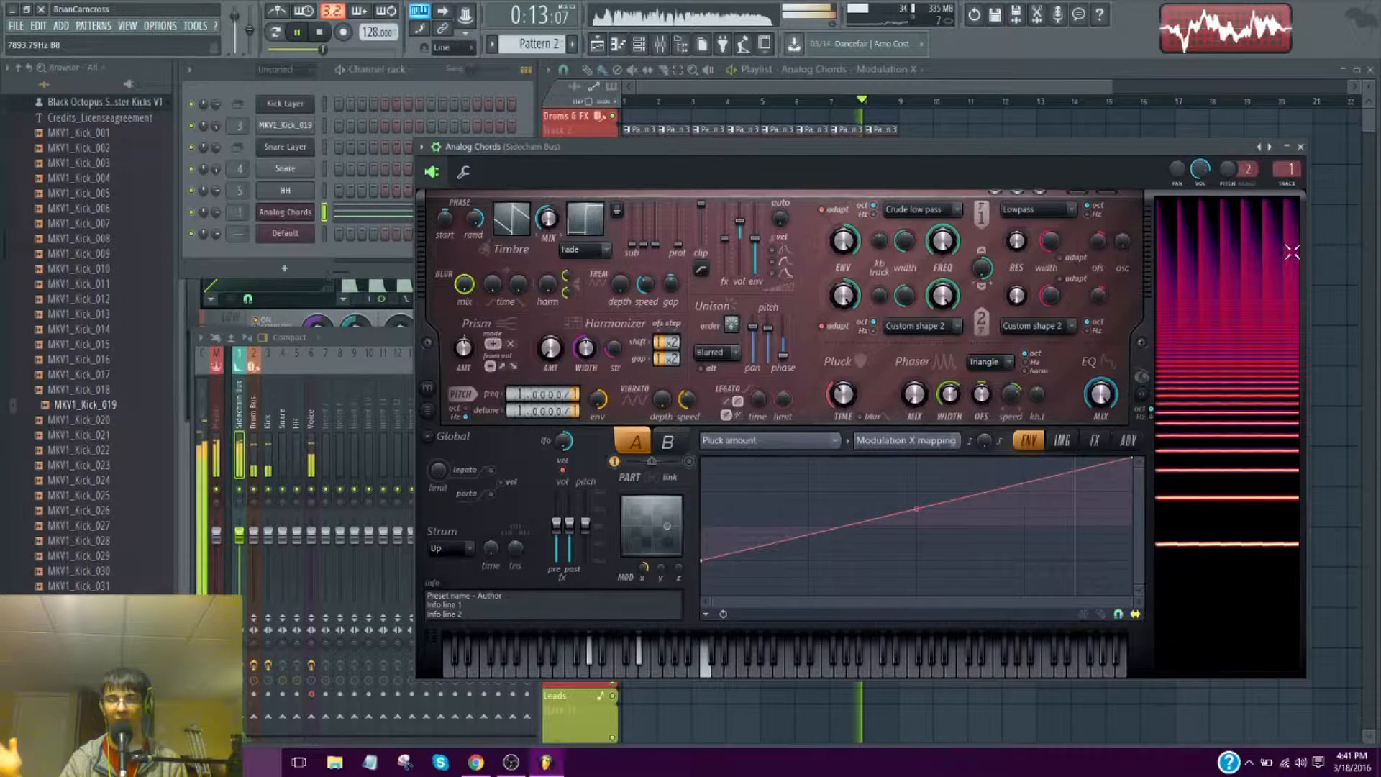
{"action": "key", "text": "space"}
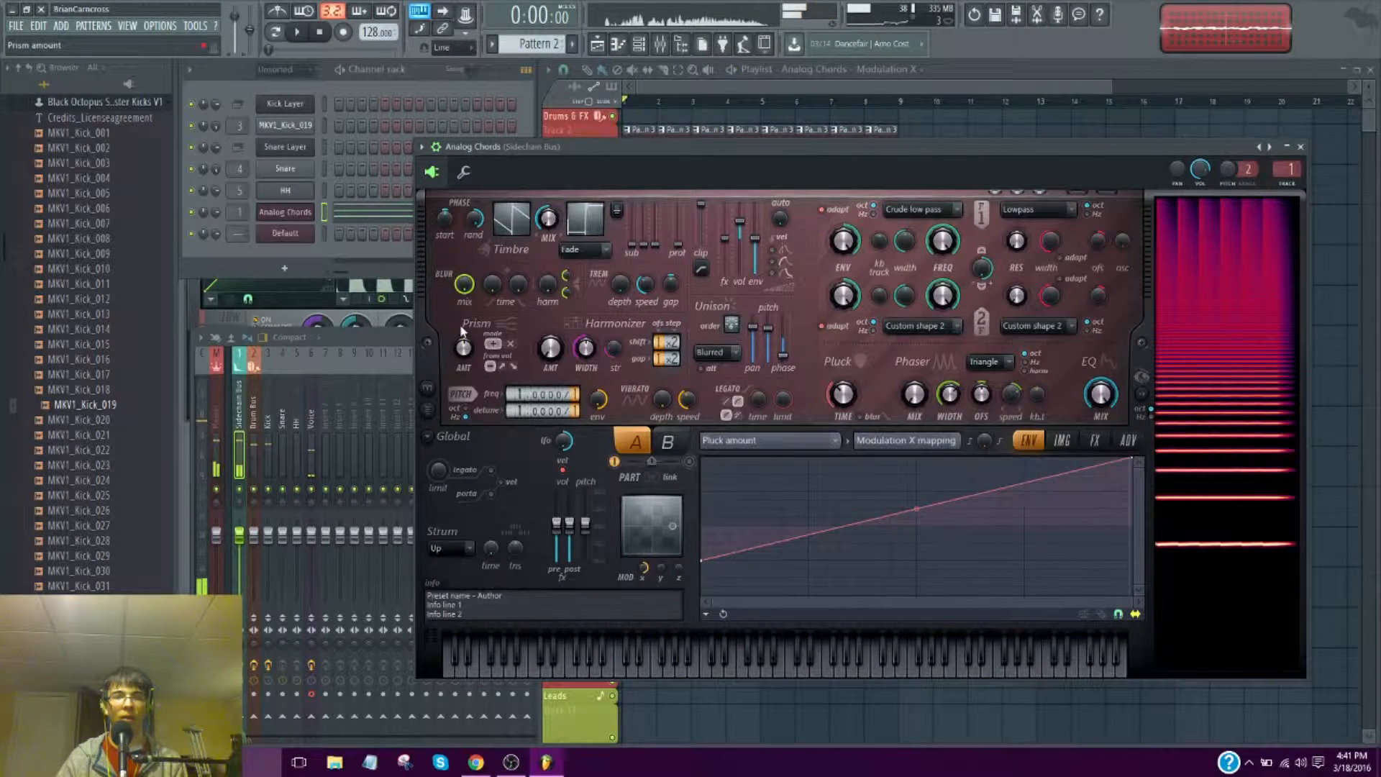
{"action": "left_click", "coordinate": [1142, 395]}
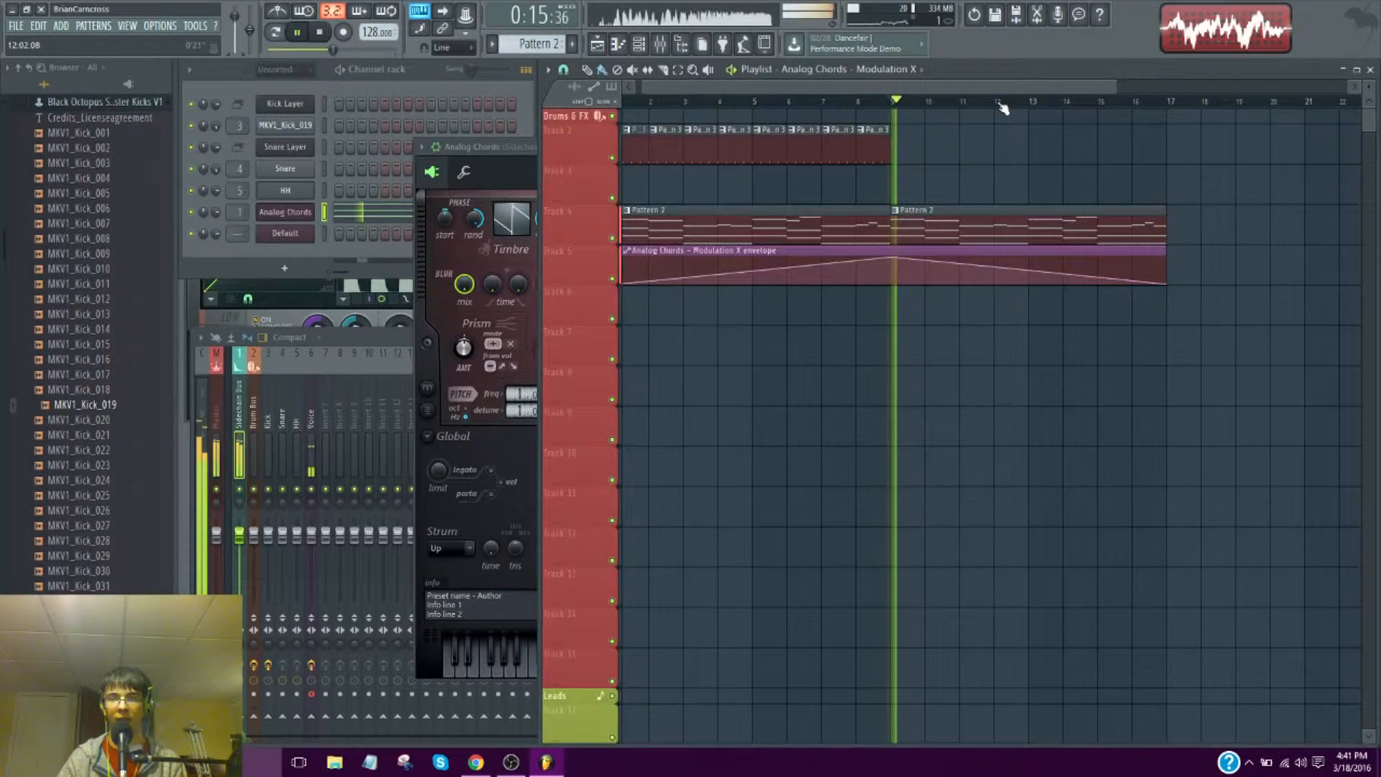
Audition the falling part of the Modulation X automation in the playlist from about bar 12 and about bar 15
{"action": "left_click", "coordinate": [1001, 101]}
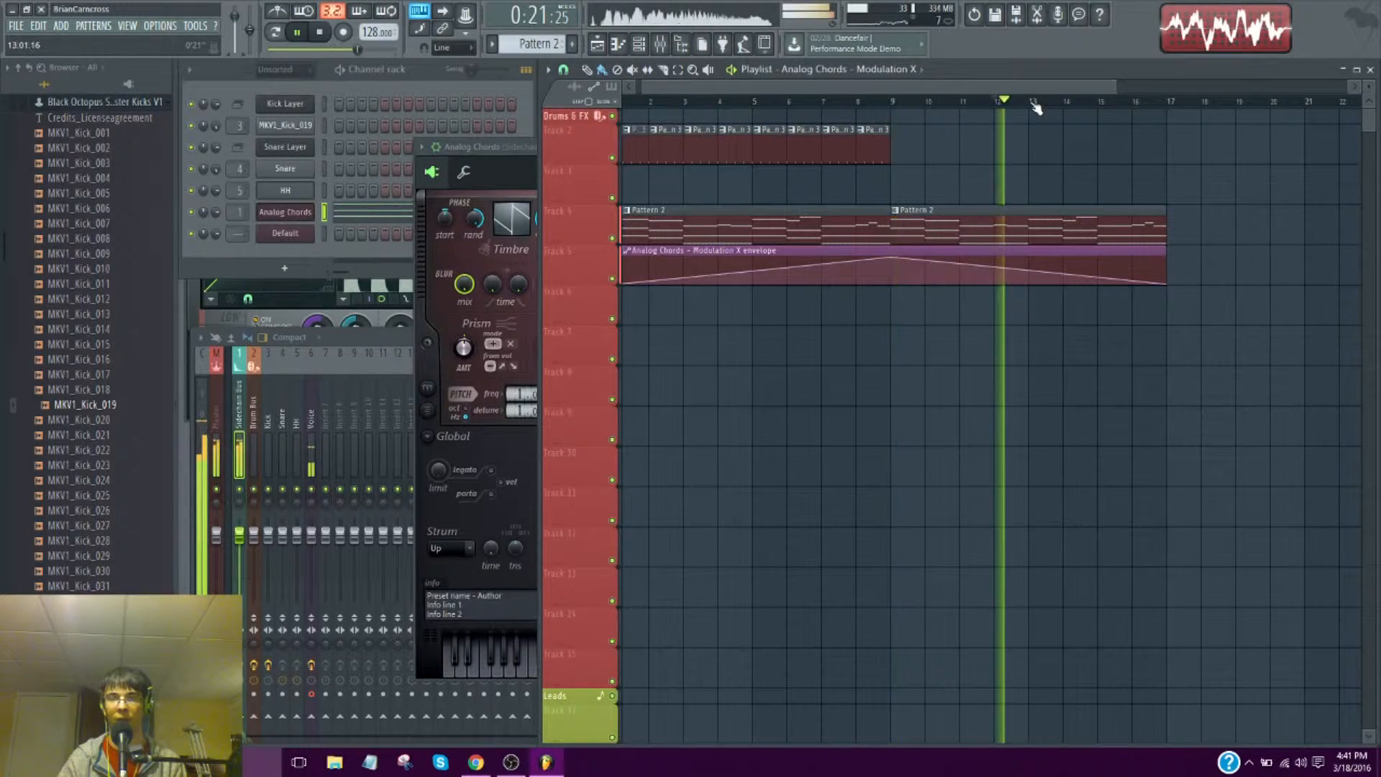
{"action": "left_click", "coordinate": [1114, 102]}
{"action": "key", "text": "space"}
Add a new Harmor channel to the channel rack and move its plugin window clear of the mixer
{"action": "left_click", "coordinate": [291, 268]}
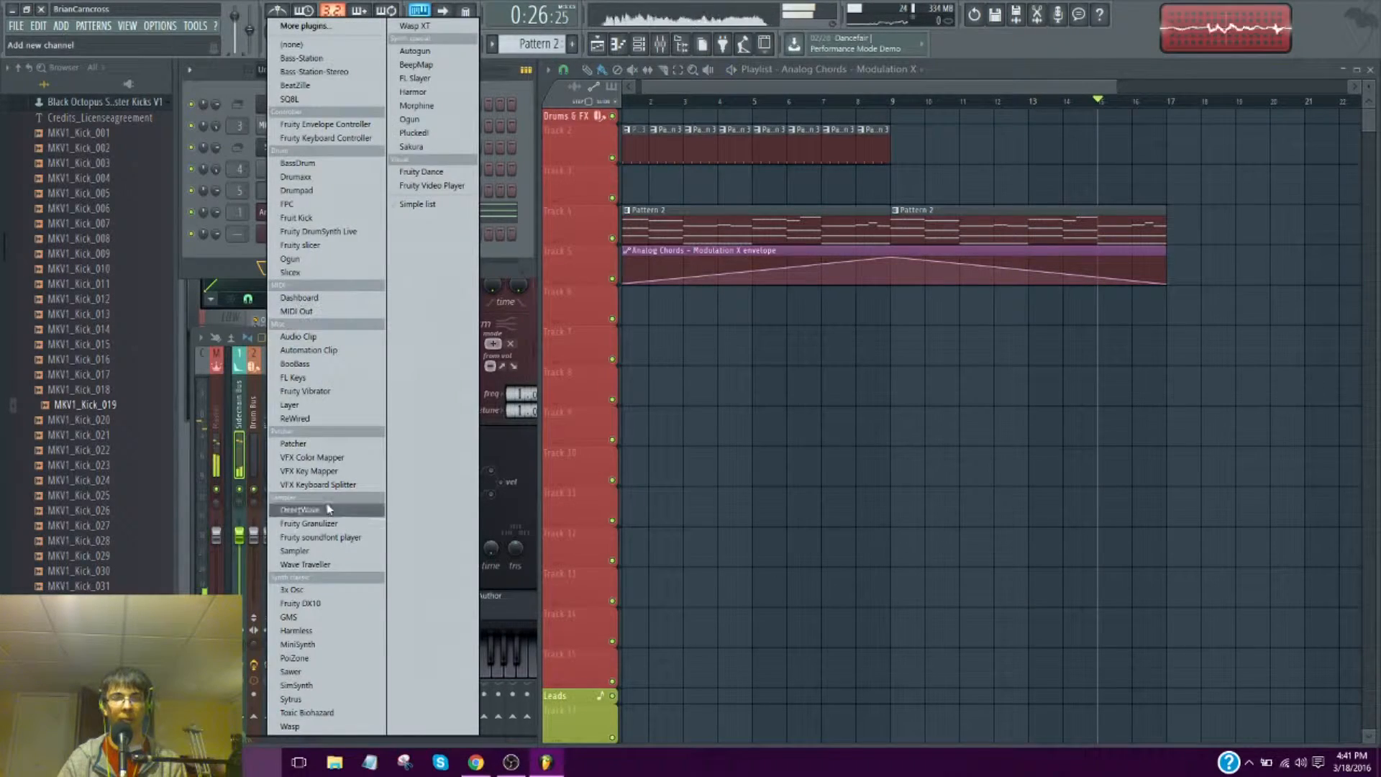
{"action": "left_click", "coordinate": [413, 92]}
{"action": "left_click_drag", "start_coordinate": [465, 268], "coordinate": [558, 153]}
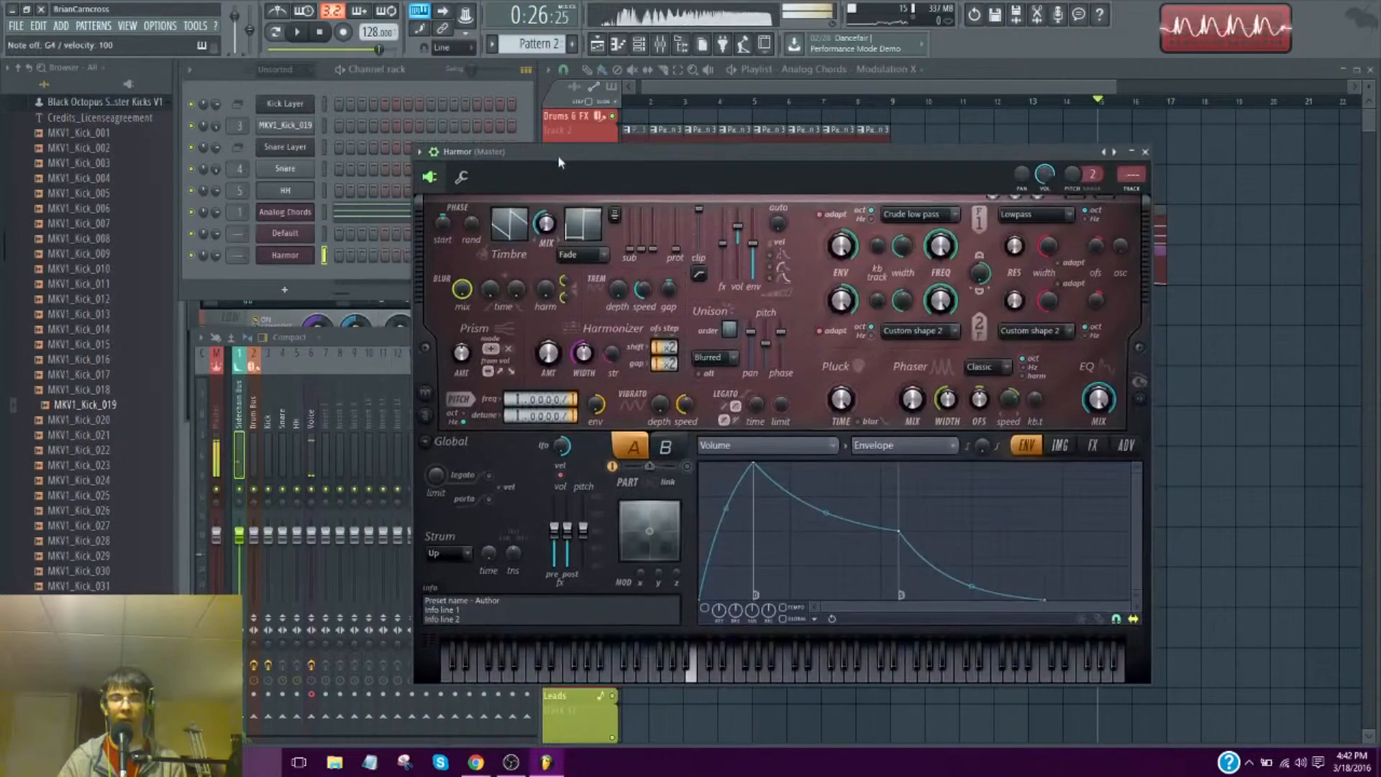
Copy the Analog Chords notes from Pattern 2 into the new Harmor channel's piano roll in Pattern 4
{"action": "left_click", "coordinate": [365, 212]}
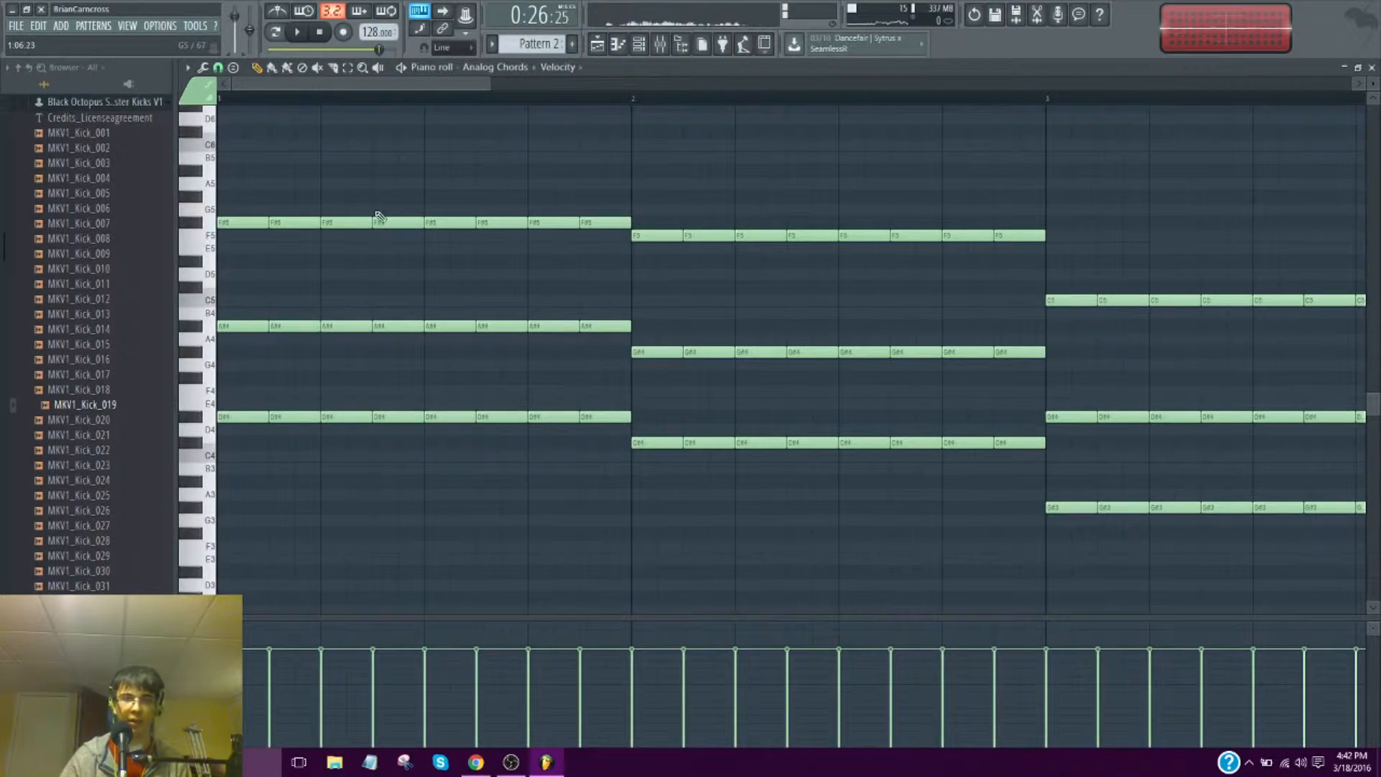
{"action": "left_click", "coordinate": [1371, 70]}
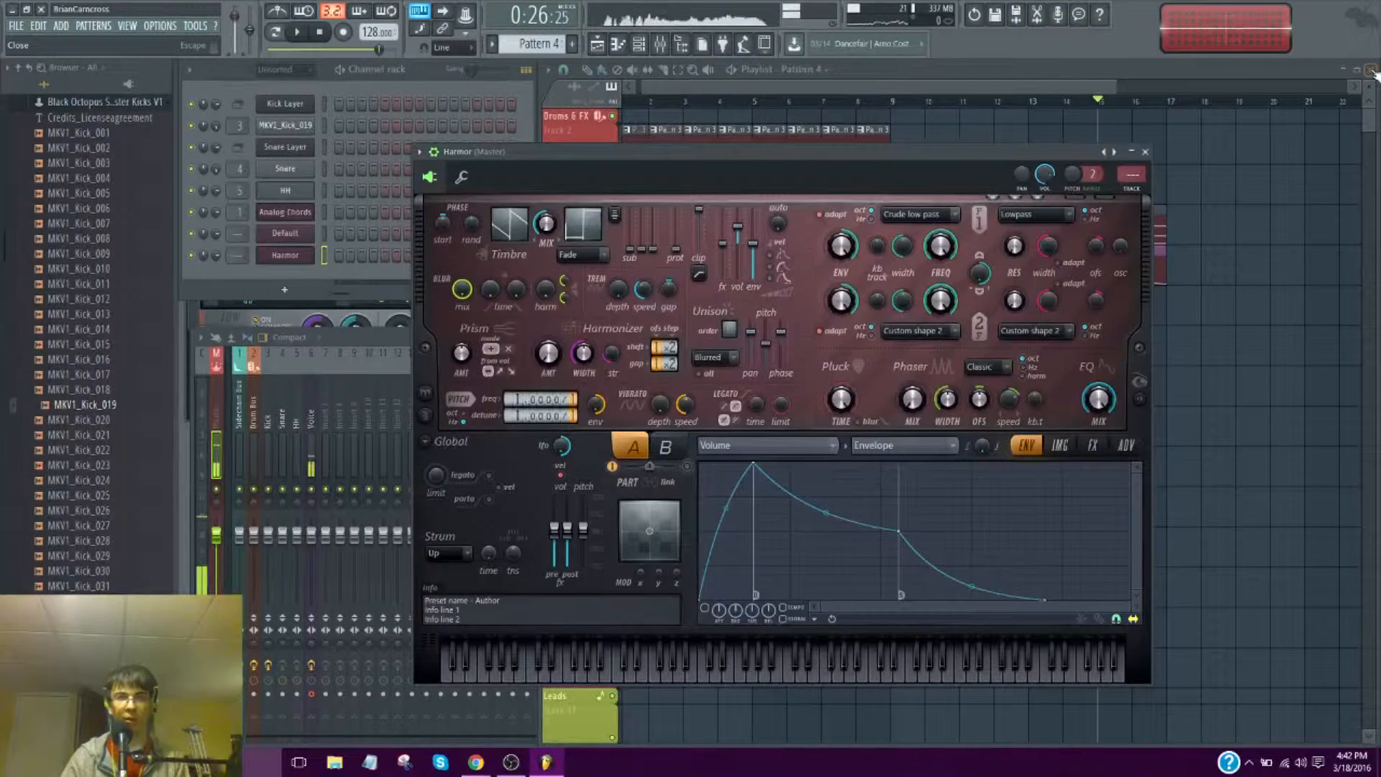
{"action": "right_click", "coordinate": [301, 260]}
{"action": "left_click", "coordinate": [363, 256]}
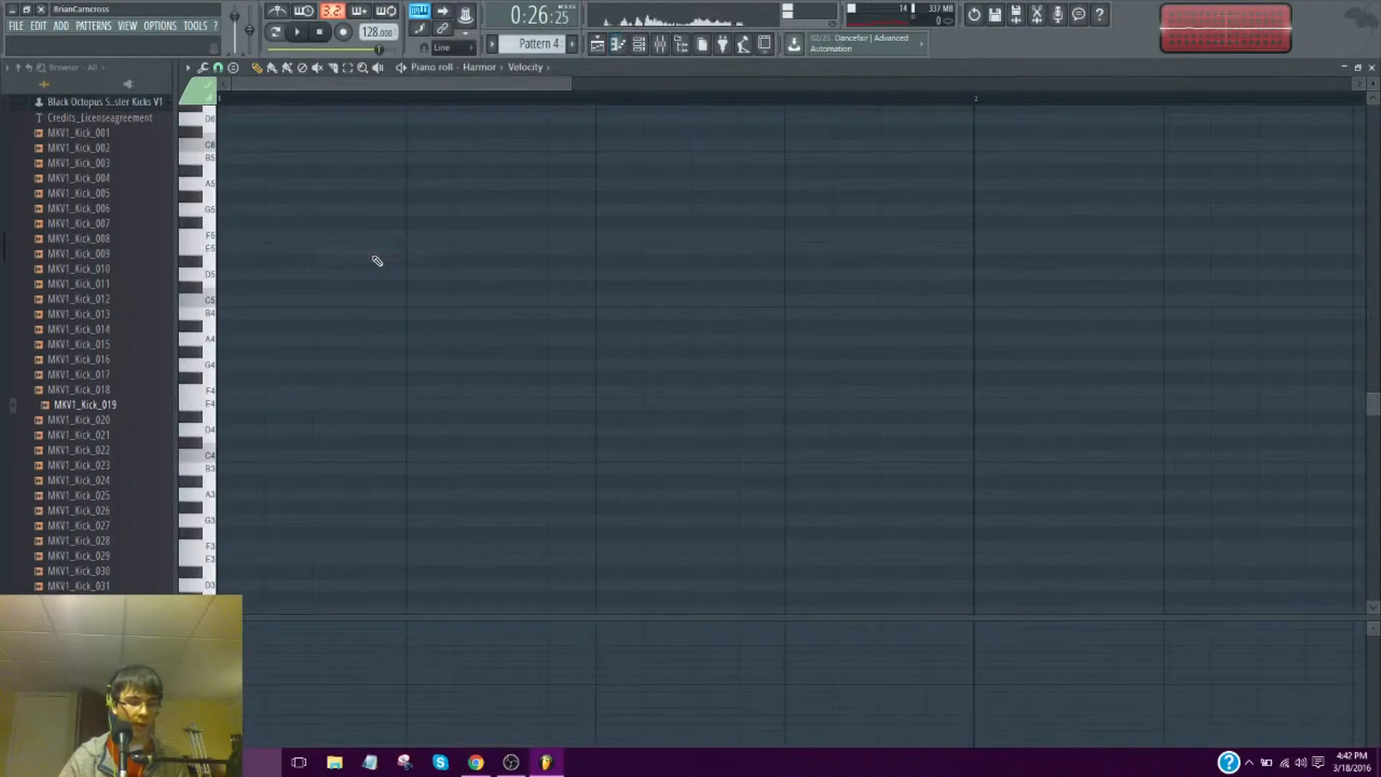
Switch playback to pattern mode, stop the transport and close the Harmor piano roll
{"action": "left_click", "coordinate": [295, 33]}
{"action": "left_click", "coordinate": [279, 31]}
{"action": "left_click", "coordinate": [319, 32]}
{"action": "left_click", "coordinate": [1372, 68]}
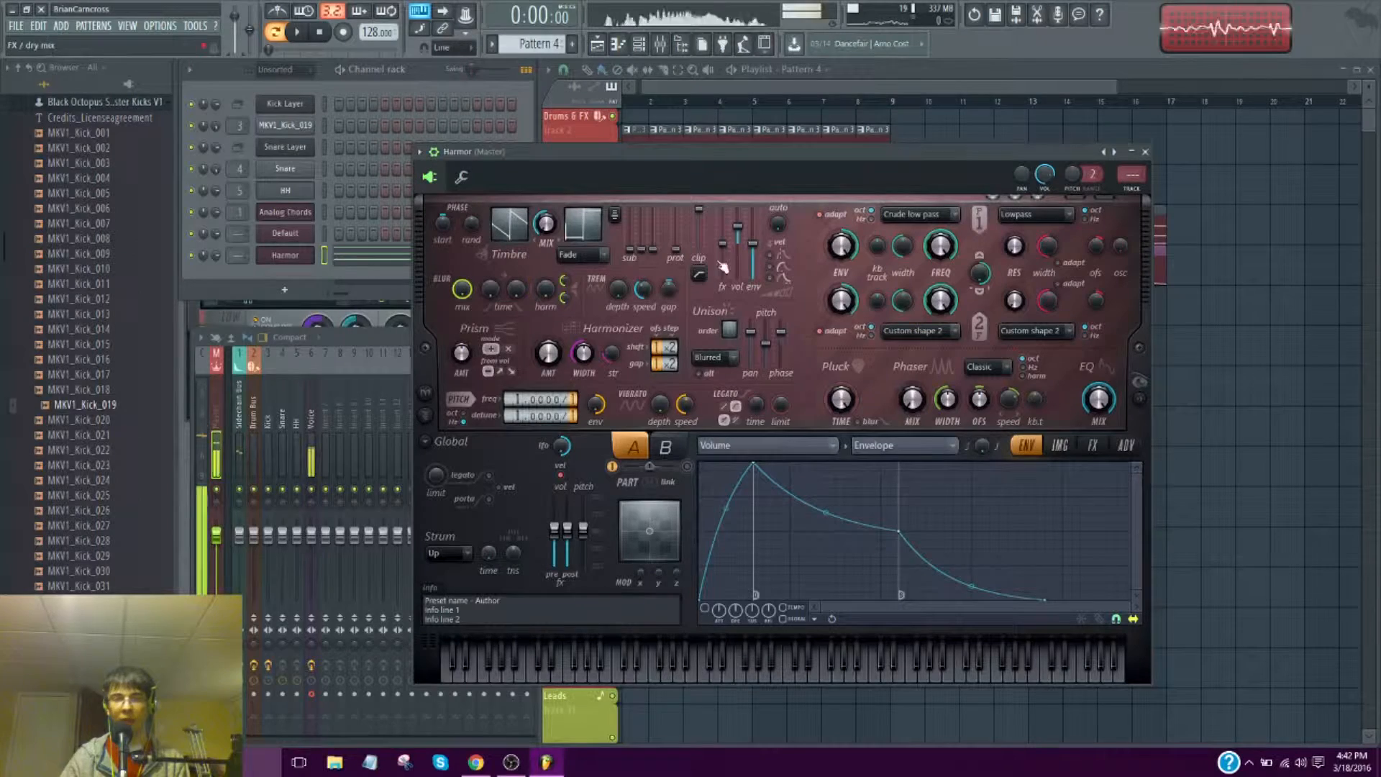
Open Harmor's Unison pitch thickness envelope and shape it into a quickly rising curve while auditioning Pattern 4
{"action": "key", "text": "space"}
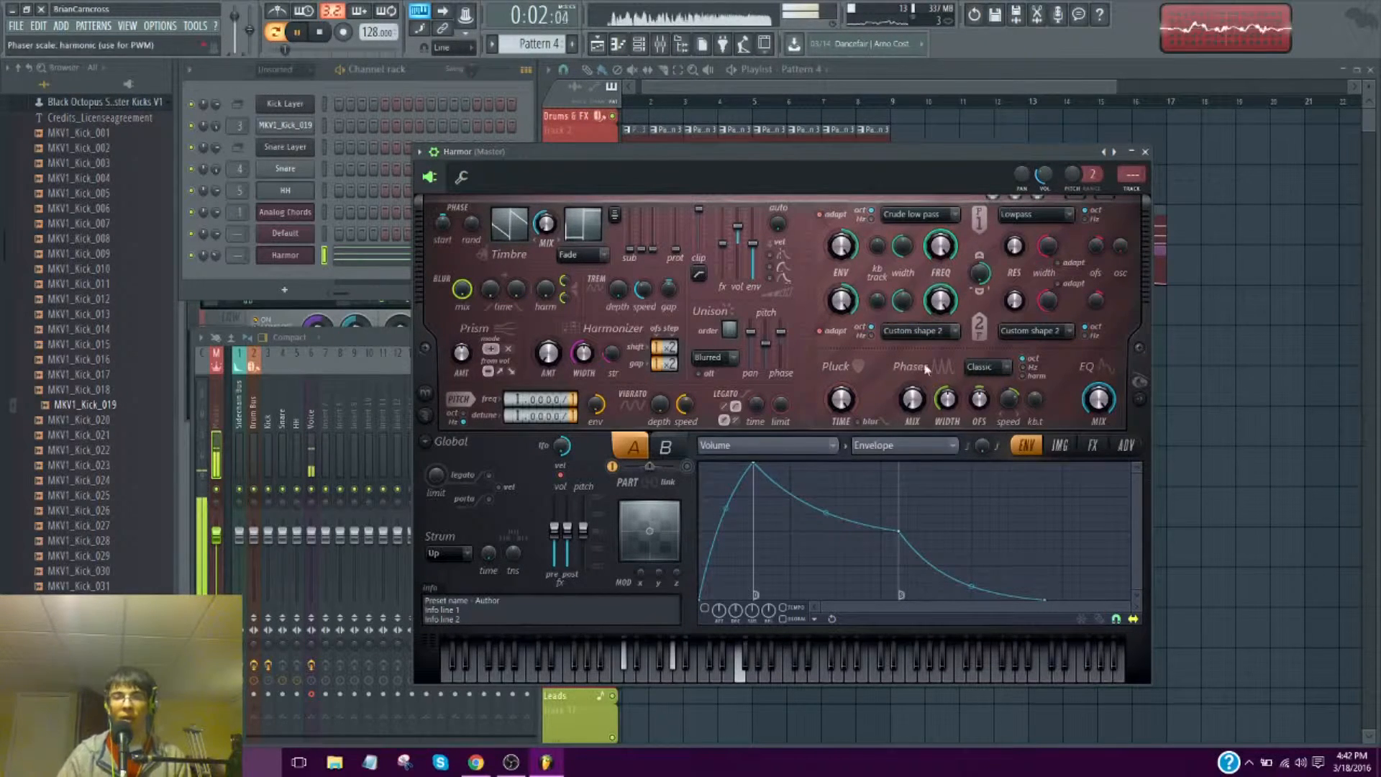
{"action": "right_click", "coordinate": [771, 344]}
{"action": "left_click", "coordinate": [806, 391]}
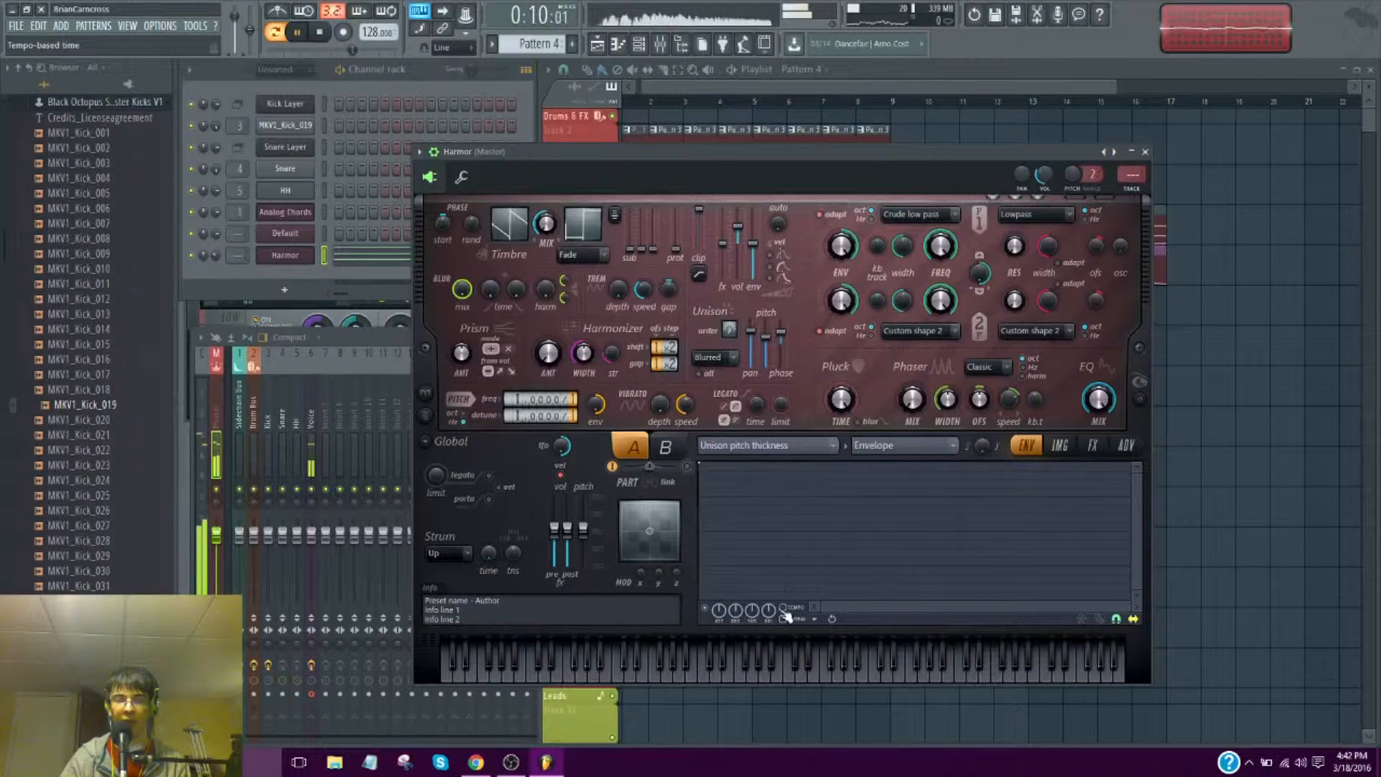
{"action": "right_click", "coordinate": [791, 463]}
{"action": "left_click_drag", "start_coordinate": [753, 497], "coordinate": [753, 470]}
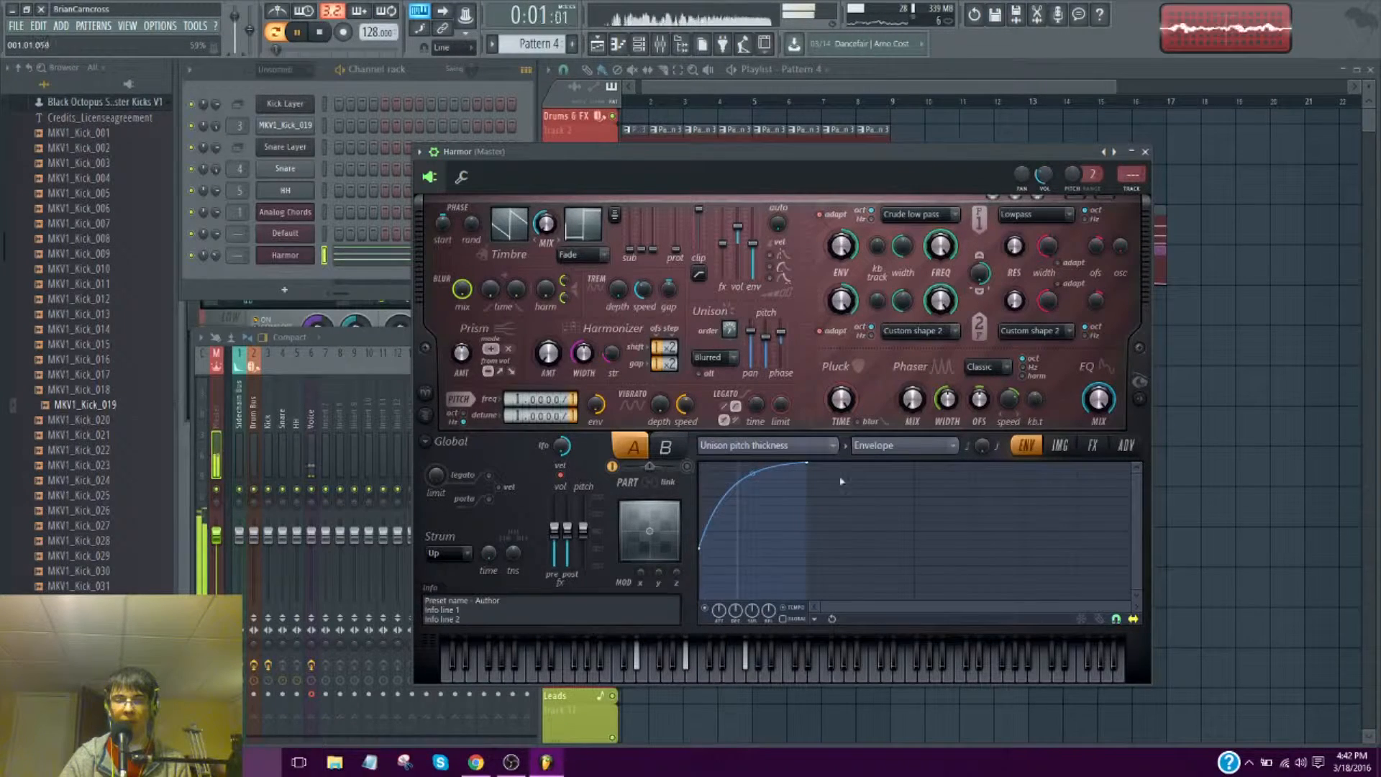
{"action": "key", "text": "space"}
Reopen the Unison pitch thickness articulator from its slider and copy the slider's value
{"action": "right_click", "coordinate": [771, 340]}
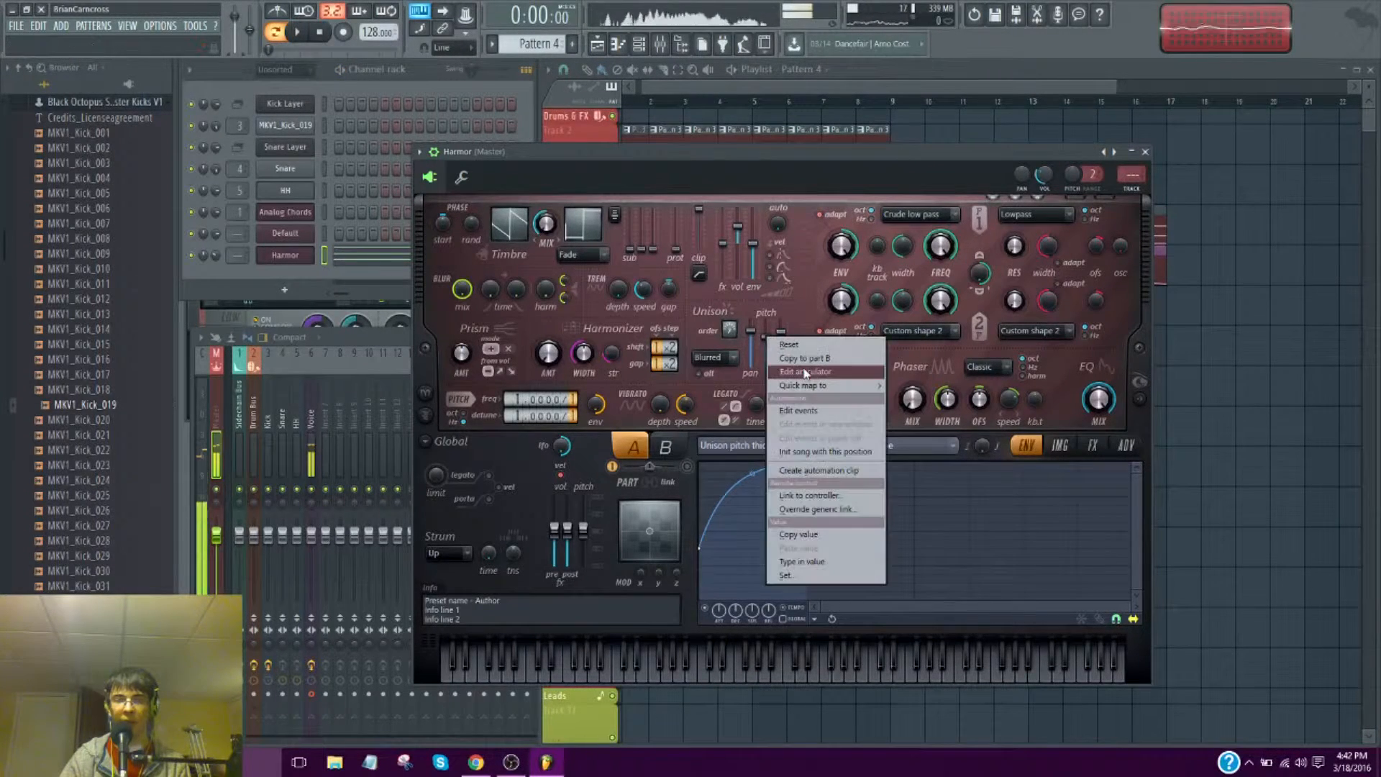
{"action": "left_click", "coordinate": [805, 372]}
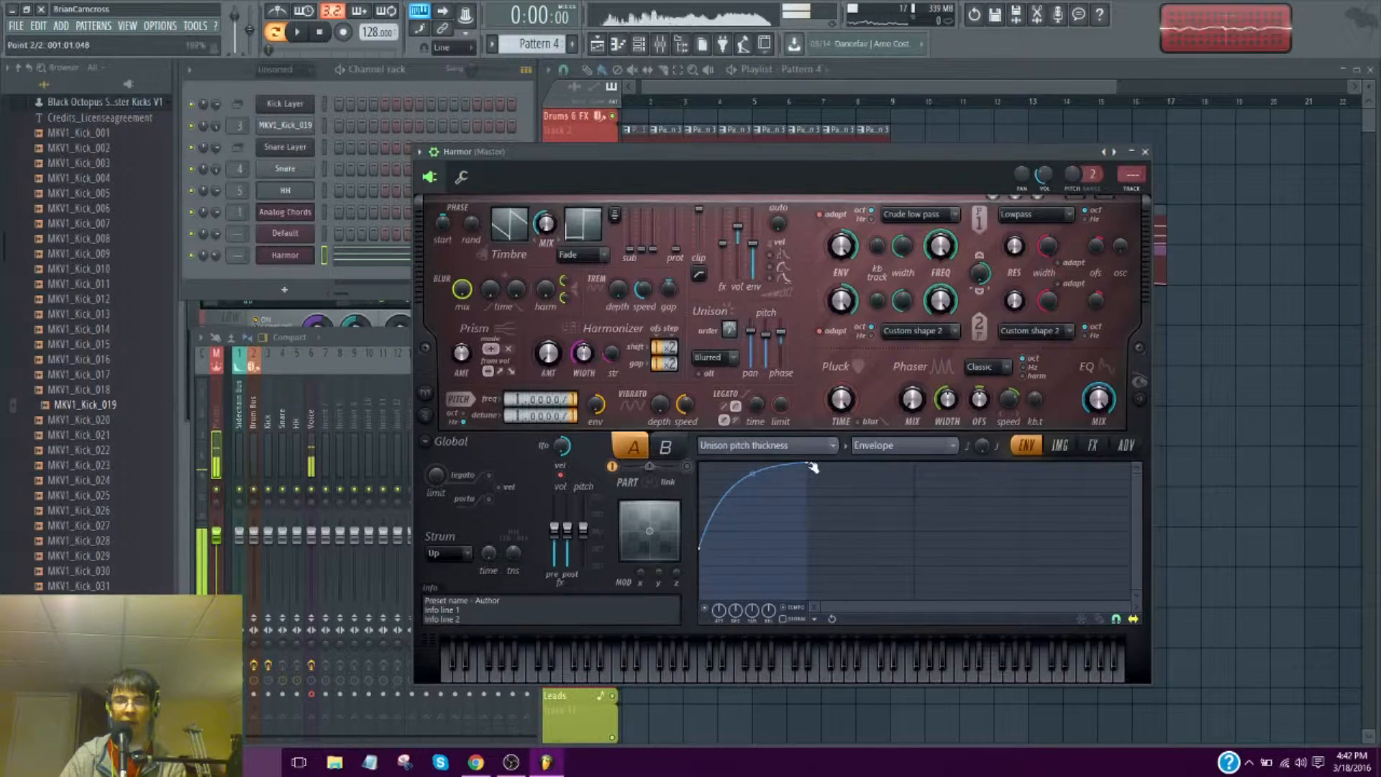
{"action": "right_click", "coordinate": [773, 343]}
{"action": "left_click", "coordinate": [798, 535]}
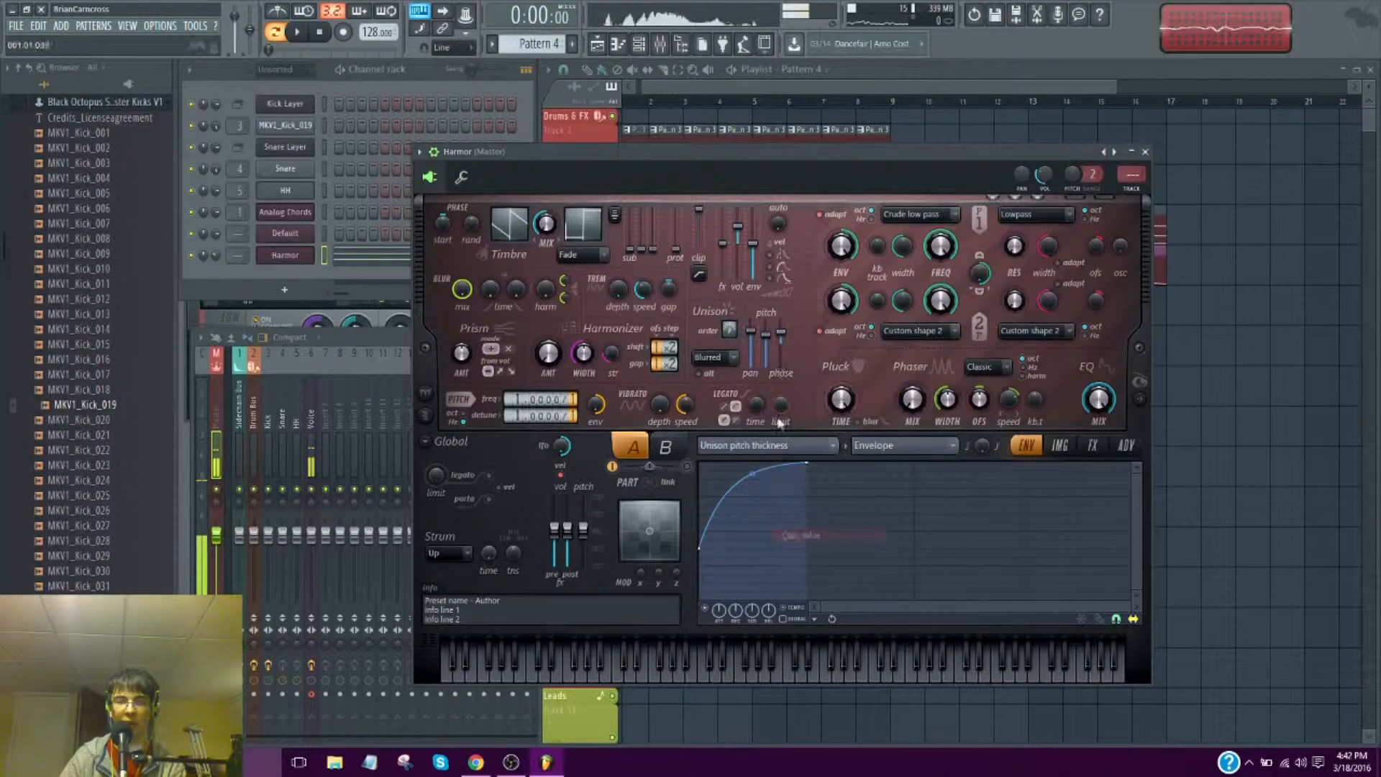
{"action": "right_click", "coordinate": [775, 345]}
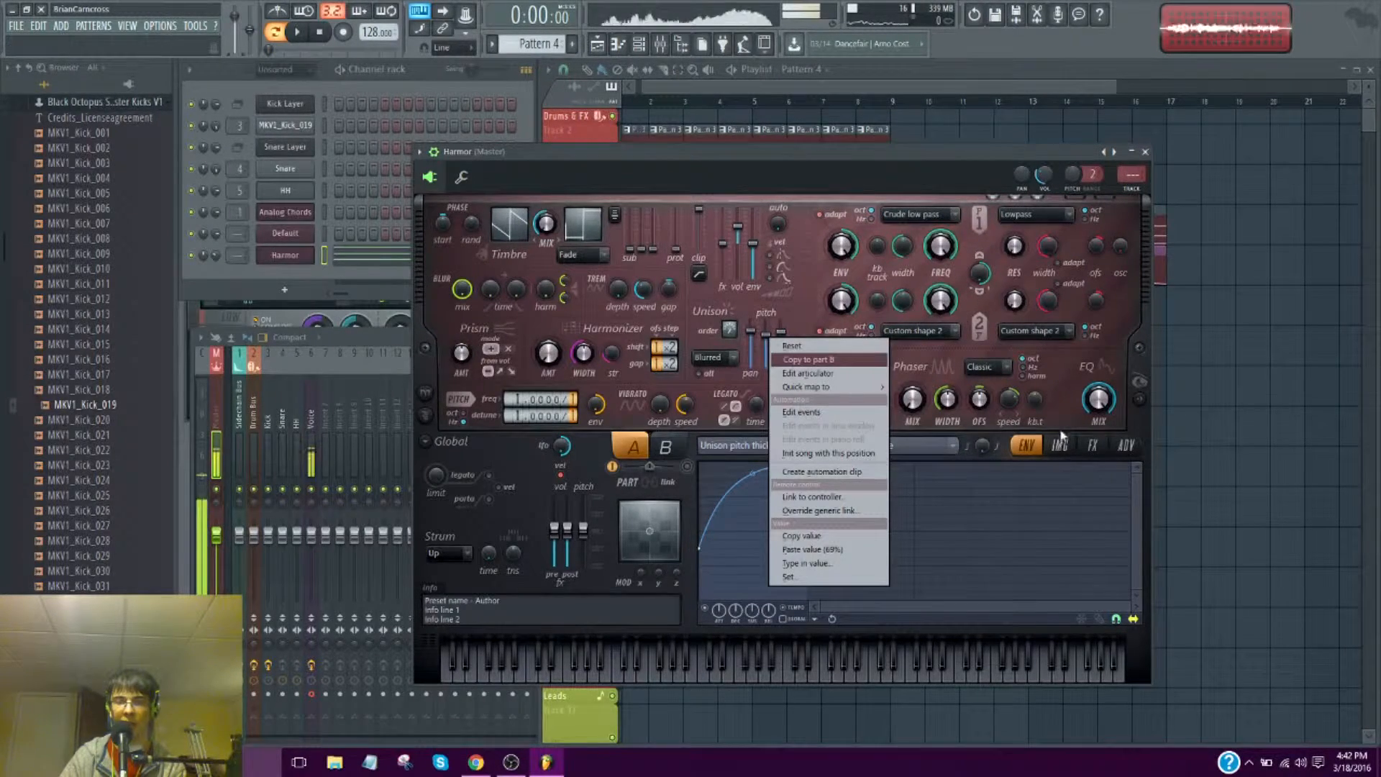
{"action": "left_click", "coordinate": [1147, 426]}
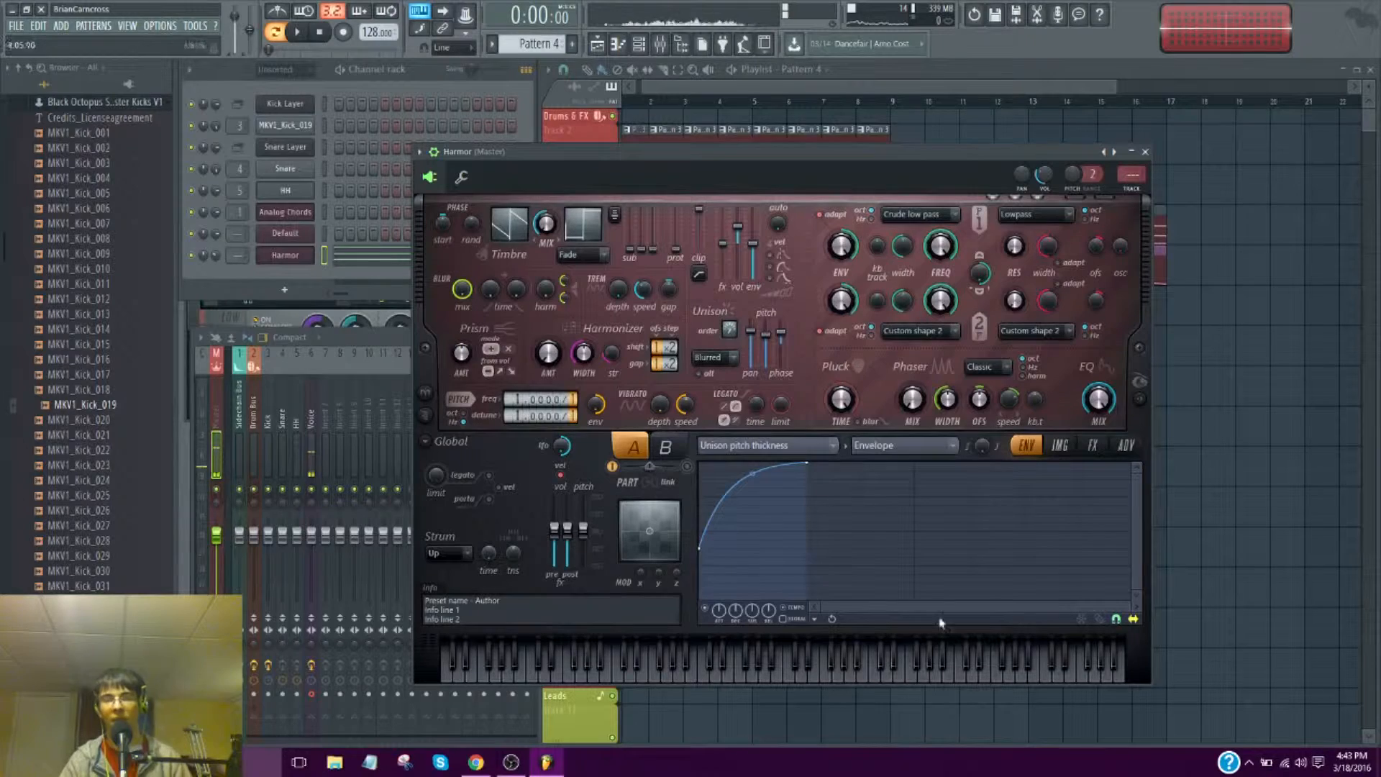
Try a falling Unison pitch thickness curve during playback, and reshape the envelope to rise from about 25% to 100%
{"action": "key", "text": "space"}
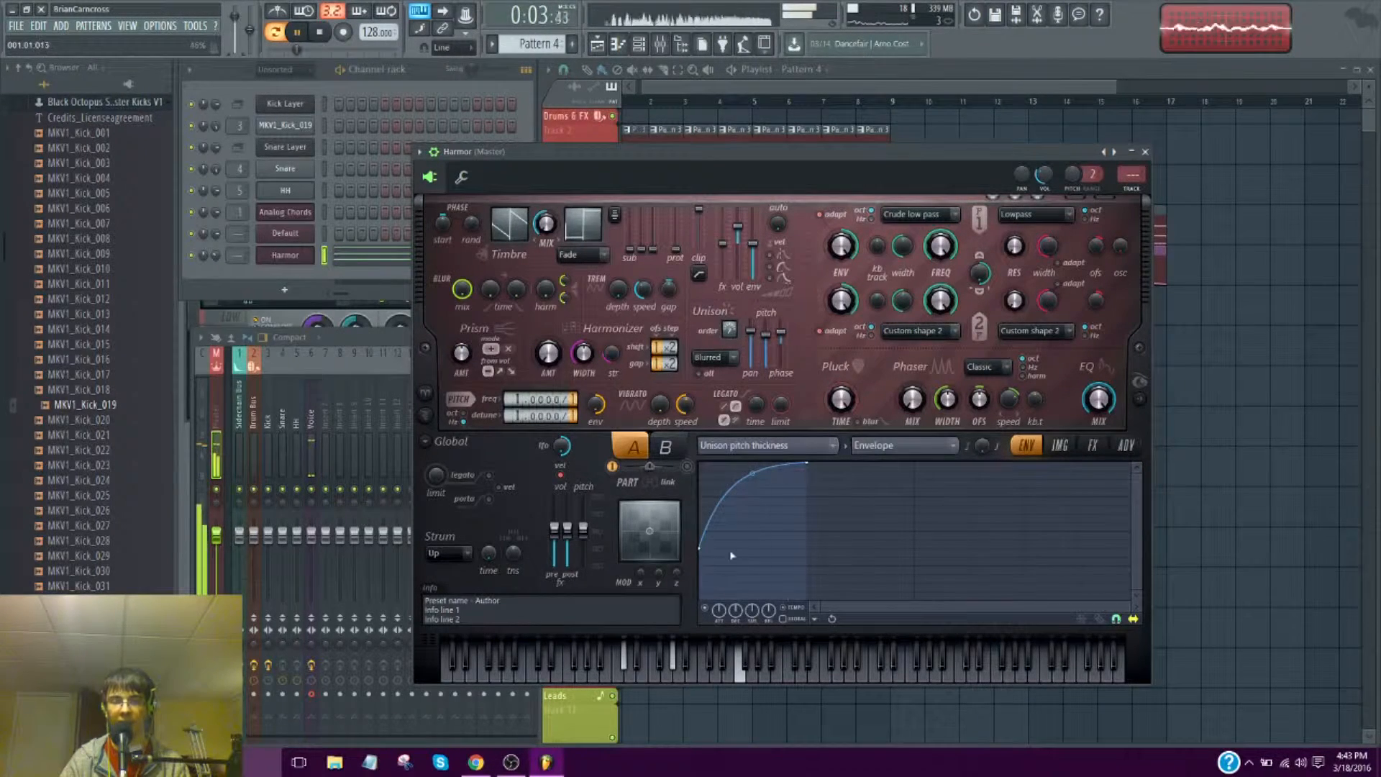
{"action": "left_click_drag", "start_coordinate": [704, 550], "coordinate": [807, 573]}
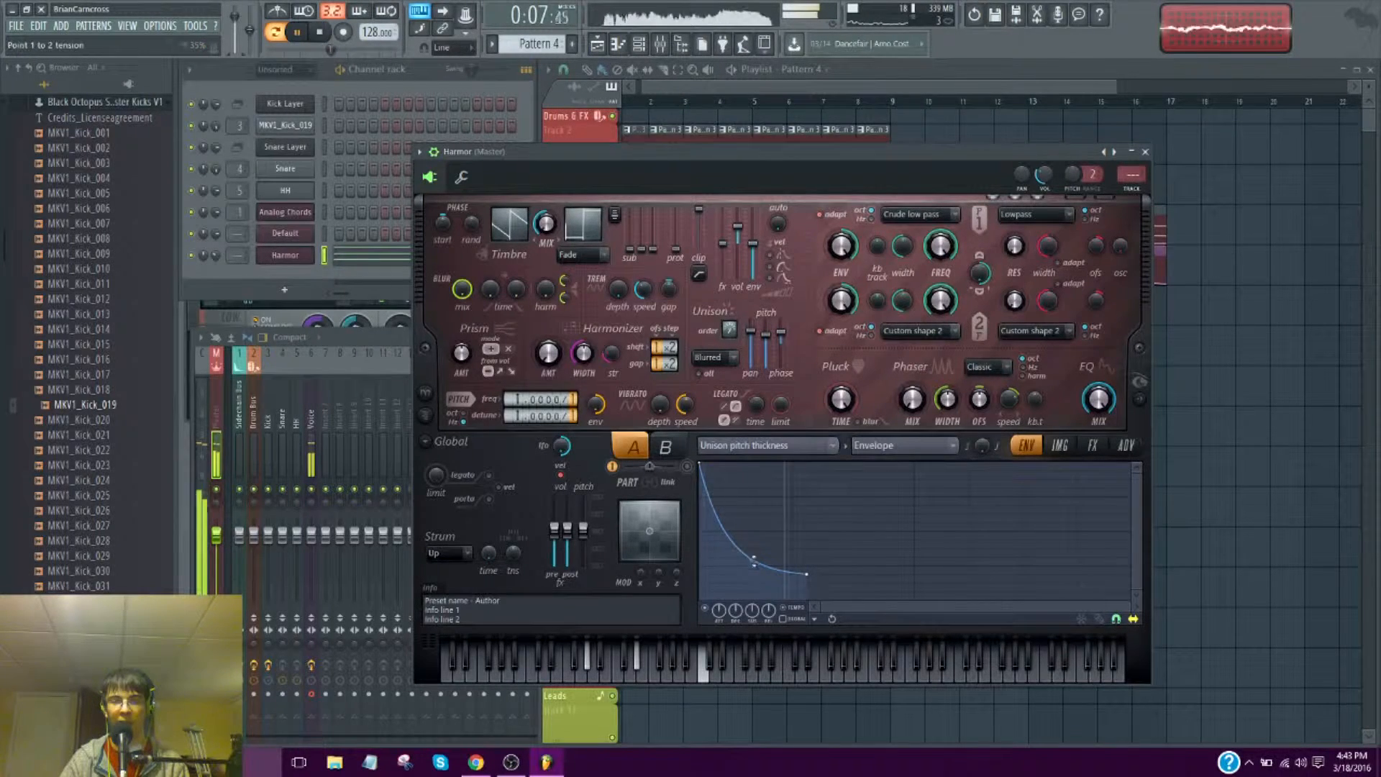
{"action": "left_click_drag", "start_coordinate": [807, 578], "coordinate": [806, 463]}
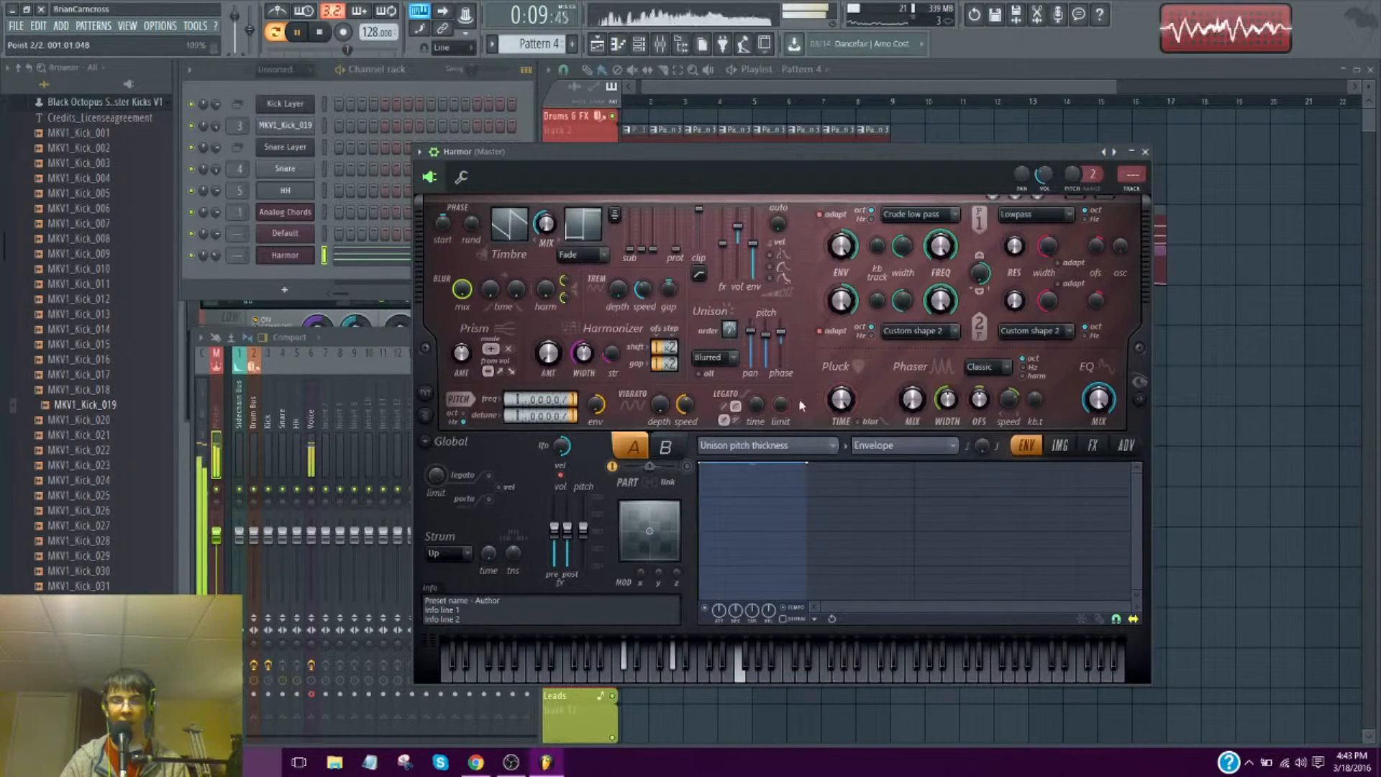
{"action": "left_click_drag", "start_coordinate": [697, 464], "coordinate": [704, 565]}
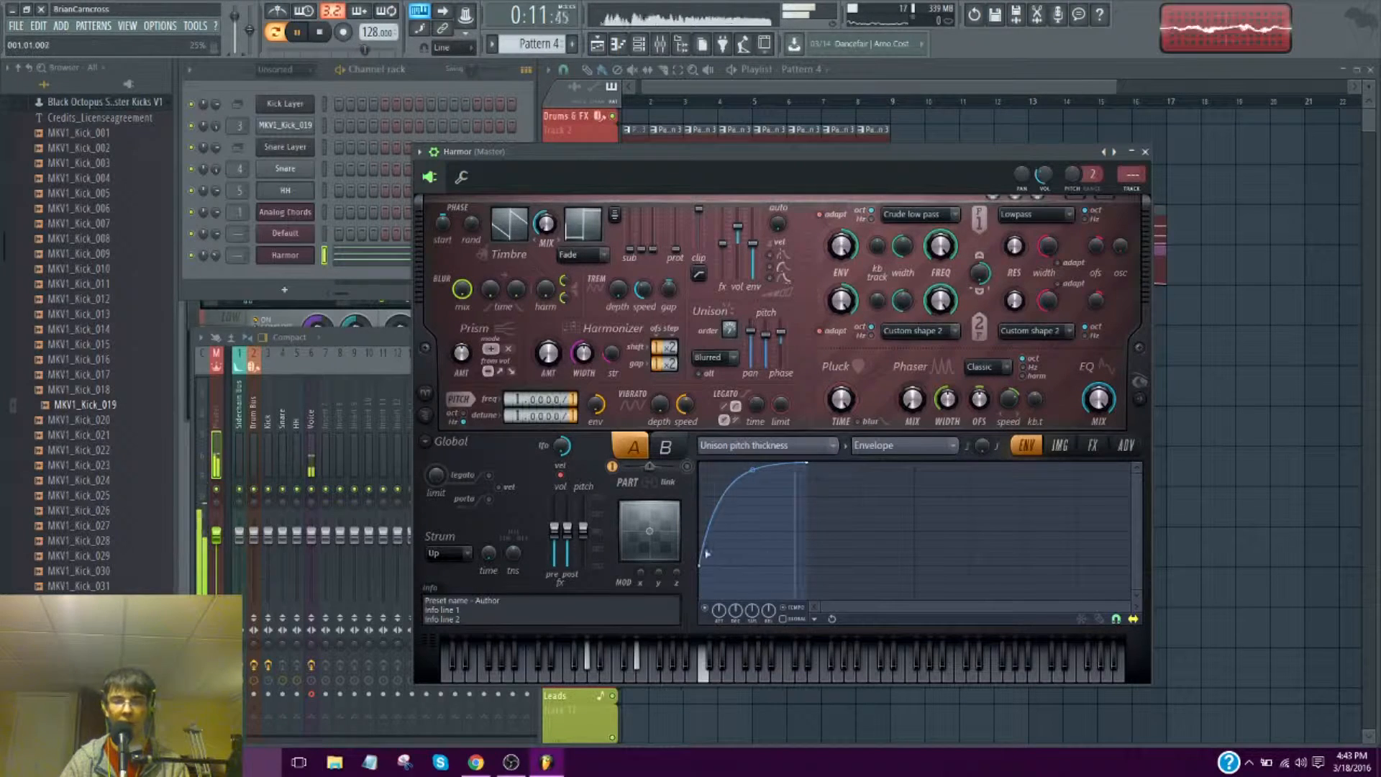
{"action": "key", "text": "space"}
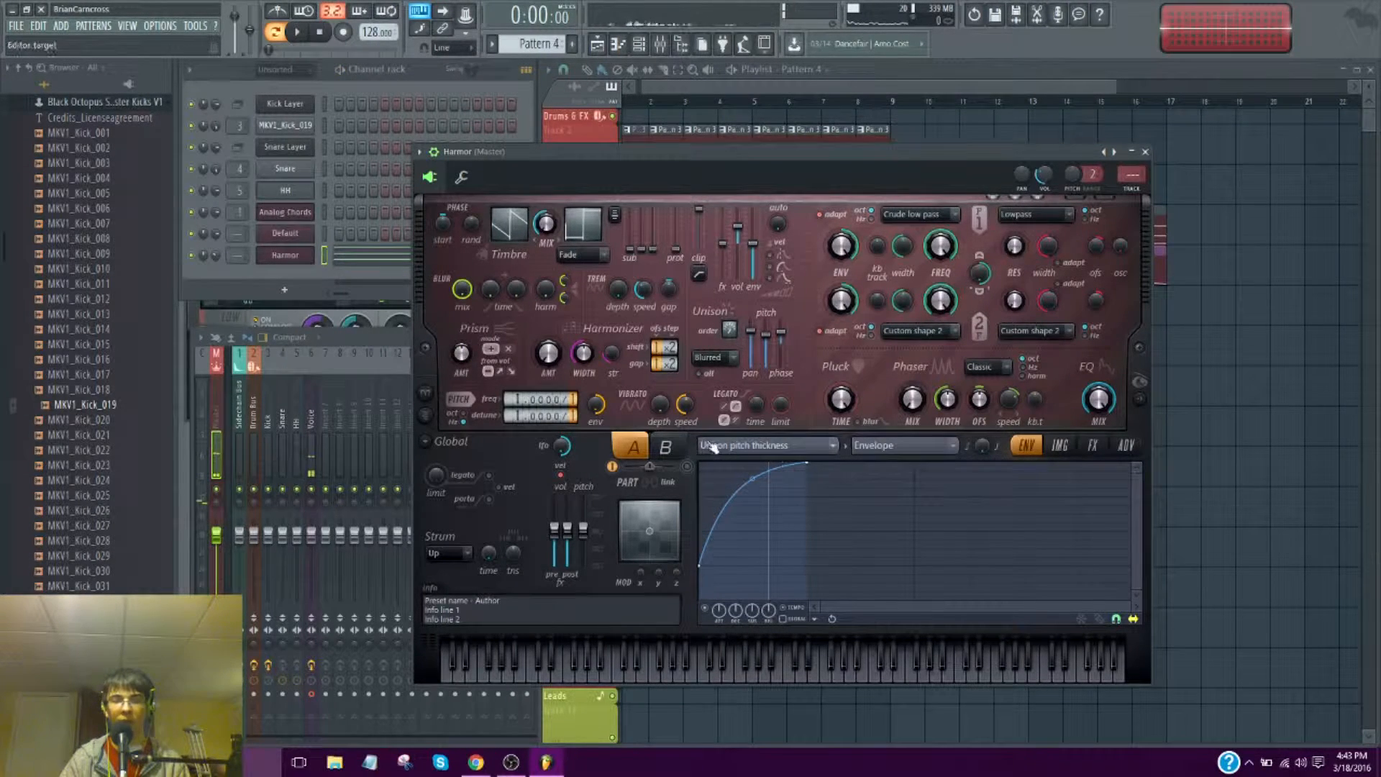
Open Harmor's Filter 1 frequency articulator and shape its Envelope into a curved falling decay
{"action": "right_click", "coordinate": [843, 399]}
{"action": "left_click", "coordinate": [837, 381]}
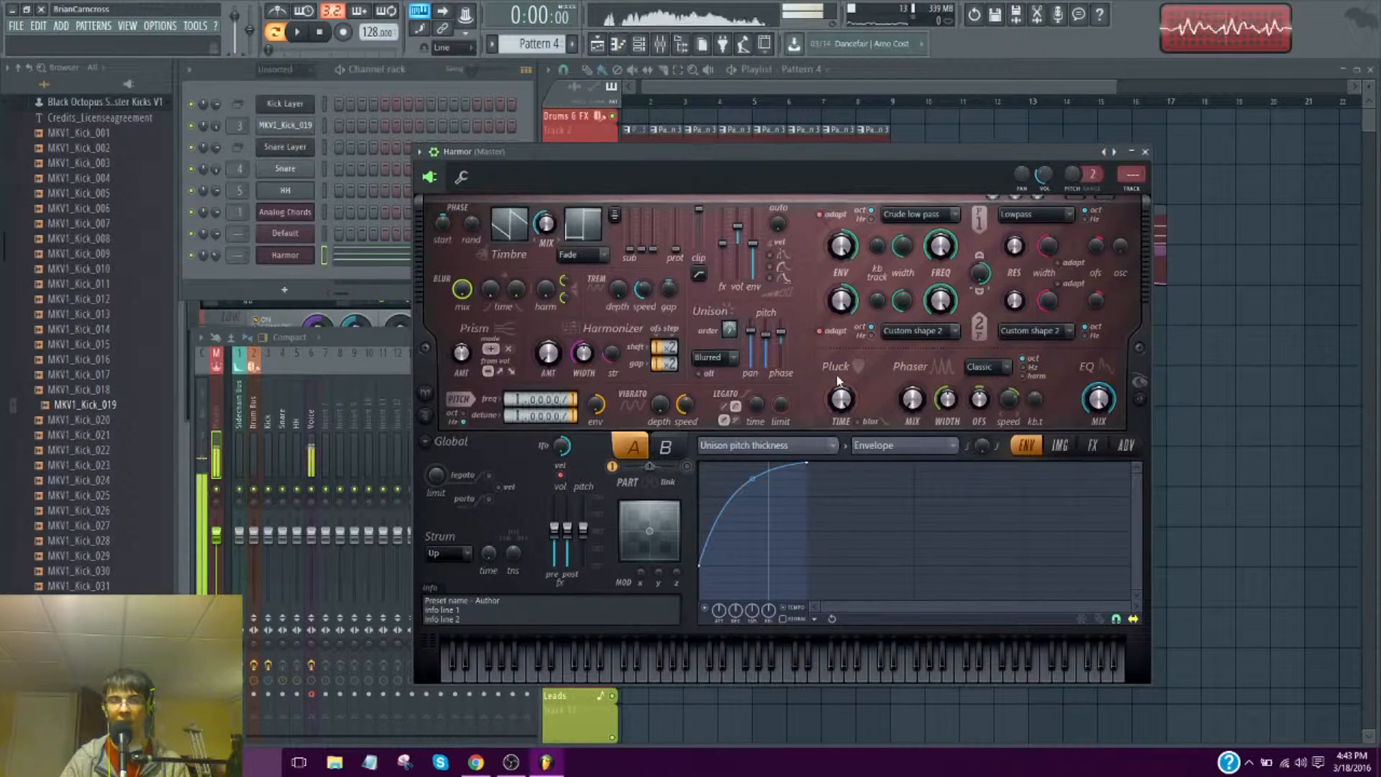
{"action": "right_click", "coordinate": [944, 252]}
{"action": "left_click", "coordinate": [957, 277]}
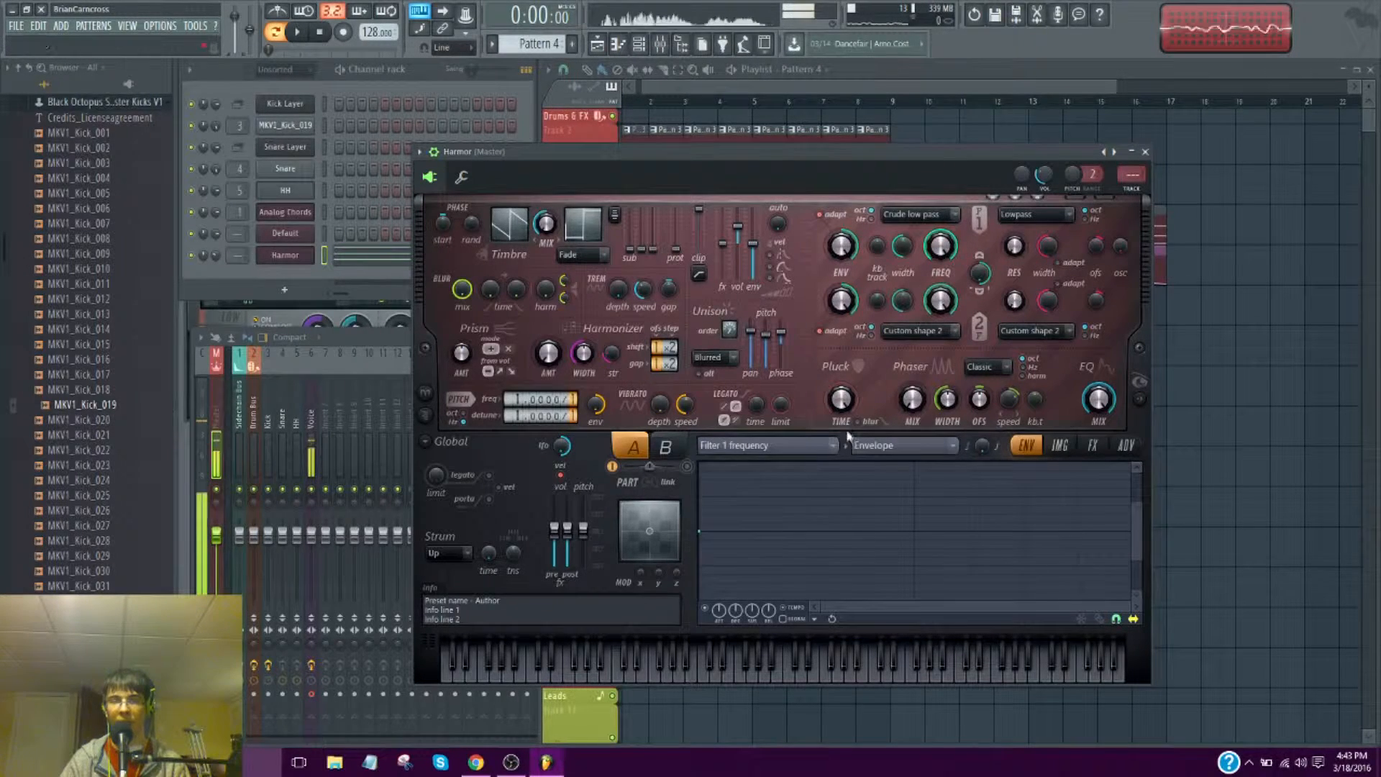
{"action": "left_click_drag", "start_coordinate": [753, 576], "coordinate": [806, 531]}
{"action": "left_click_drag", "start_coordinate": [1133, 529], "coordinate": [1134, 503]}
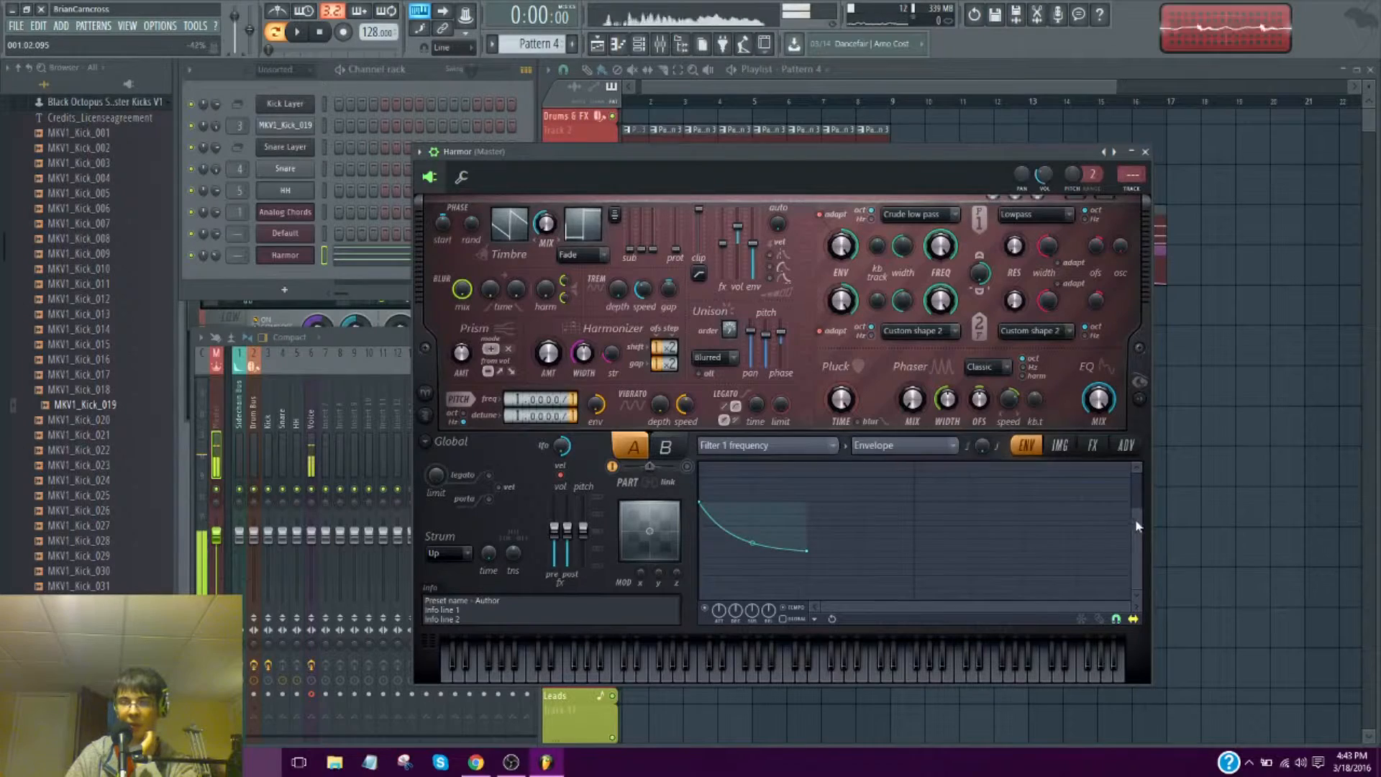
{"action": "left_click_drag", "start_coordinate": [1137, 526], "coordinate": [973, 502]}
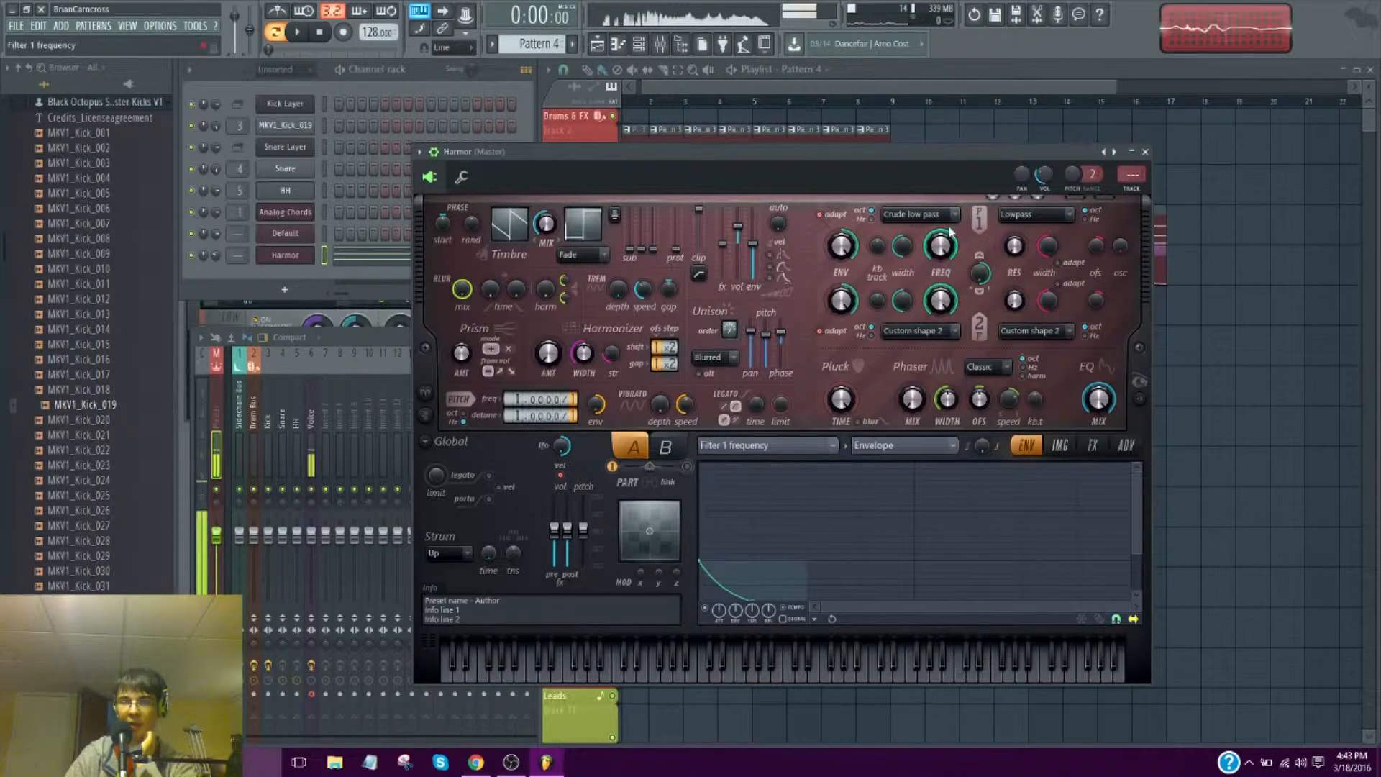
Try a higher starting point for the Filter 1 frequency envelope, and lower it back to its previous level
{"action": "left_click_drag", "start_coordinate": [703, 563], "coordinate": [701, 495]}
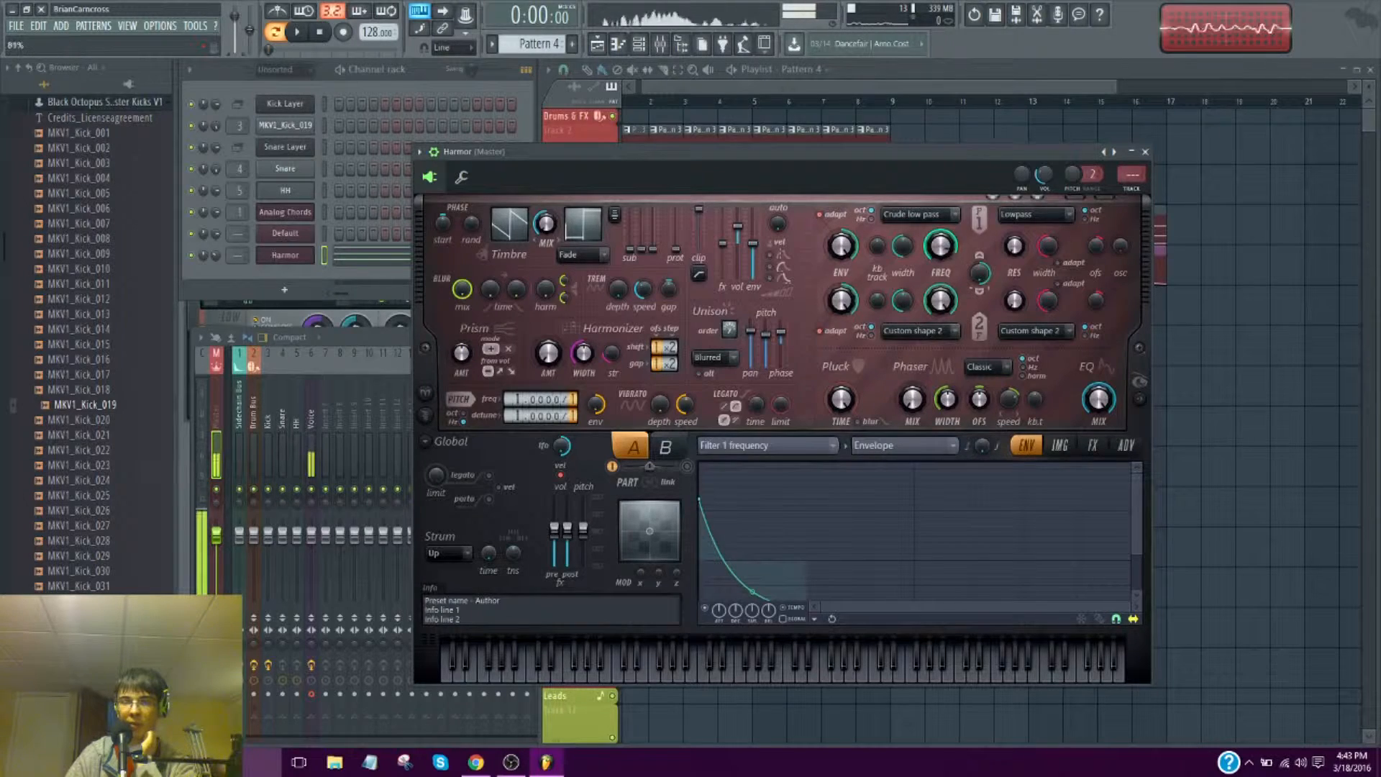
{"action": "left_click_drag", "start_coordinate": [701, 496], "coordinate": [699, 560]}
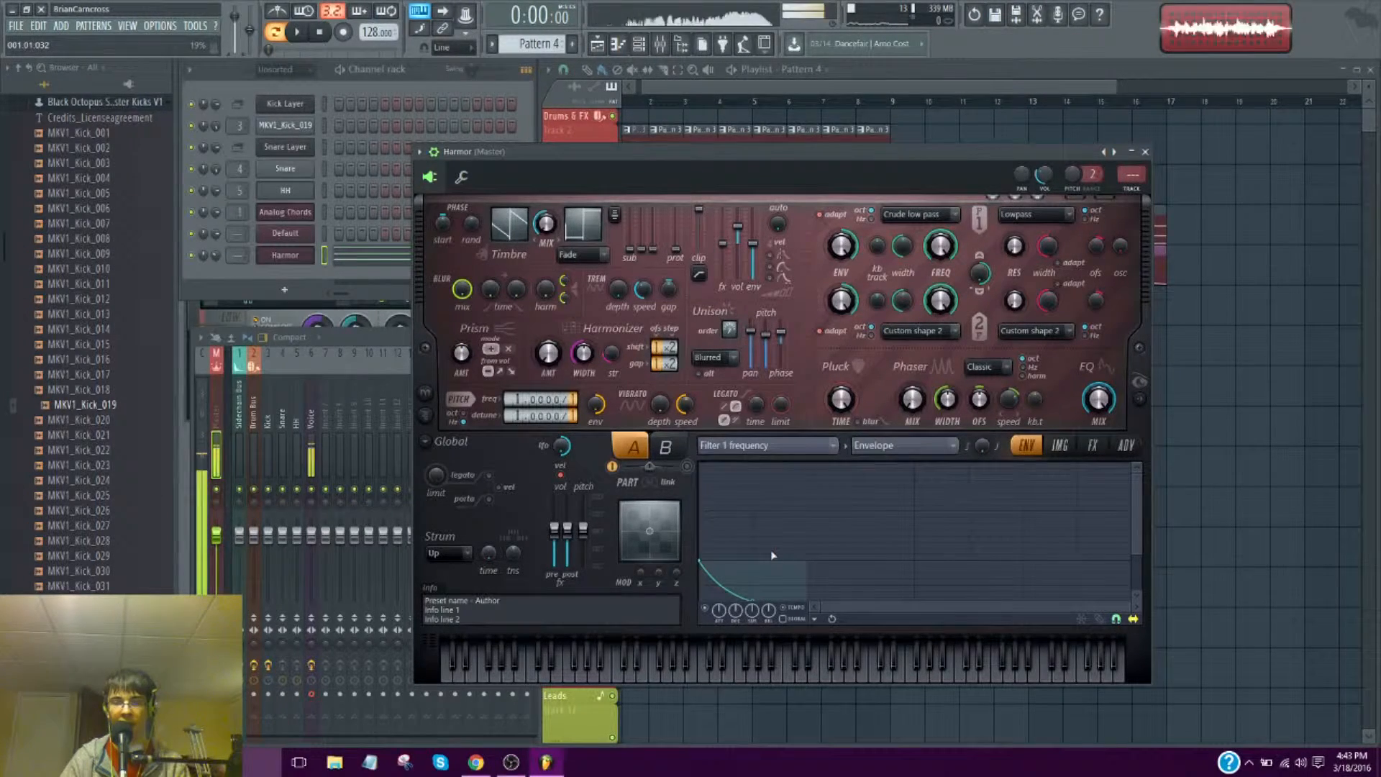
{"action": "left_click_drag", "start_coordinate": [805, 600], "coordinate": [805, 549]}
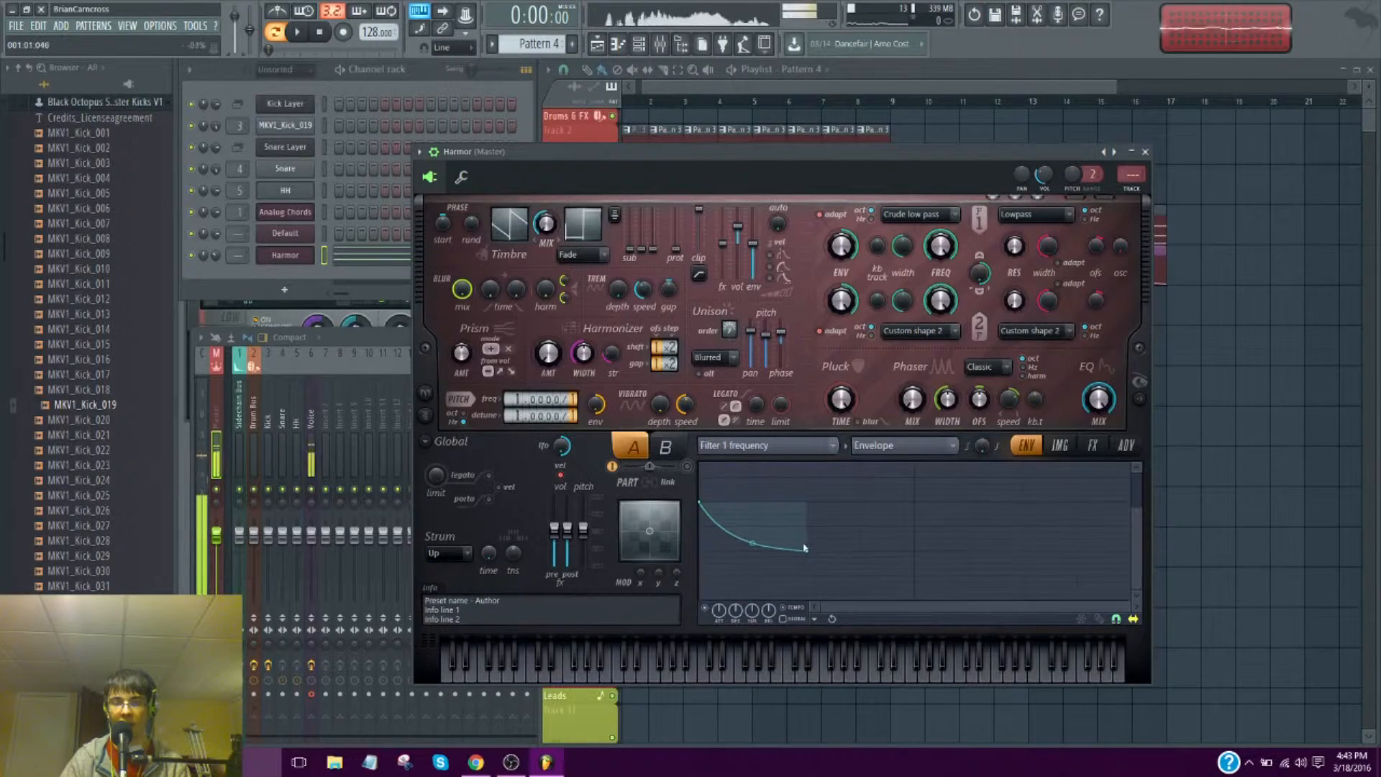
Show Harmor's visual feedback display during playback and try the lowest end level for the Filter 1 frequency envelope, restoring its height
{"action": "key", "text": "space"}
{"action": "left_click", "coordinate": [1140, 381]}
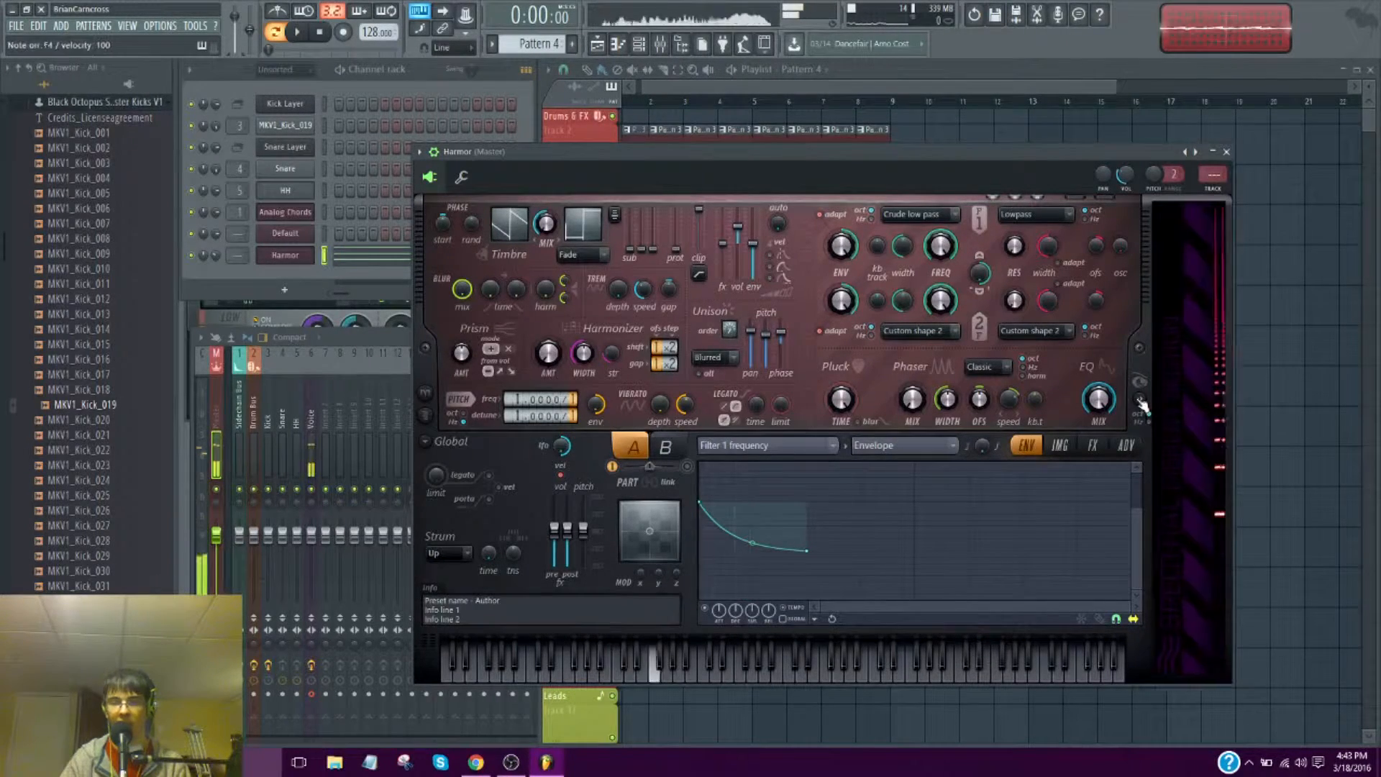
{"action": "left_click_drag", "start_coordinate": [806, 551], "coordinate": [806, 600]}
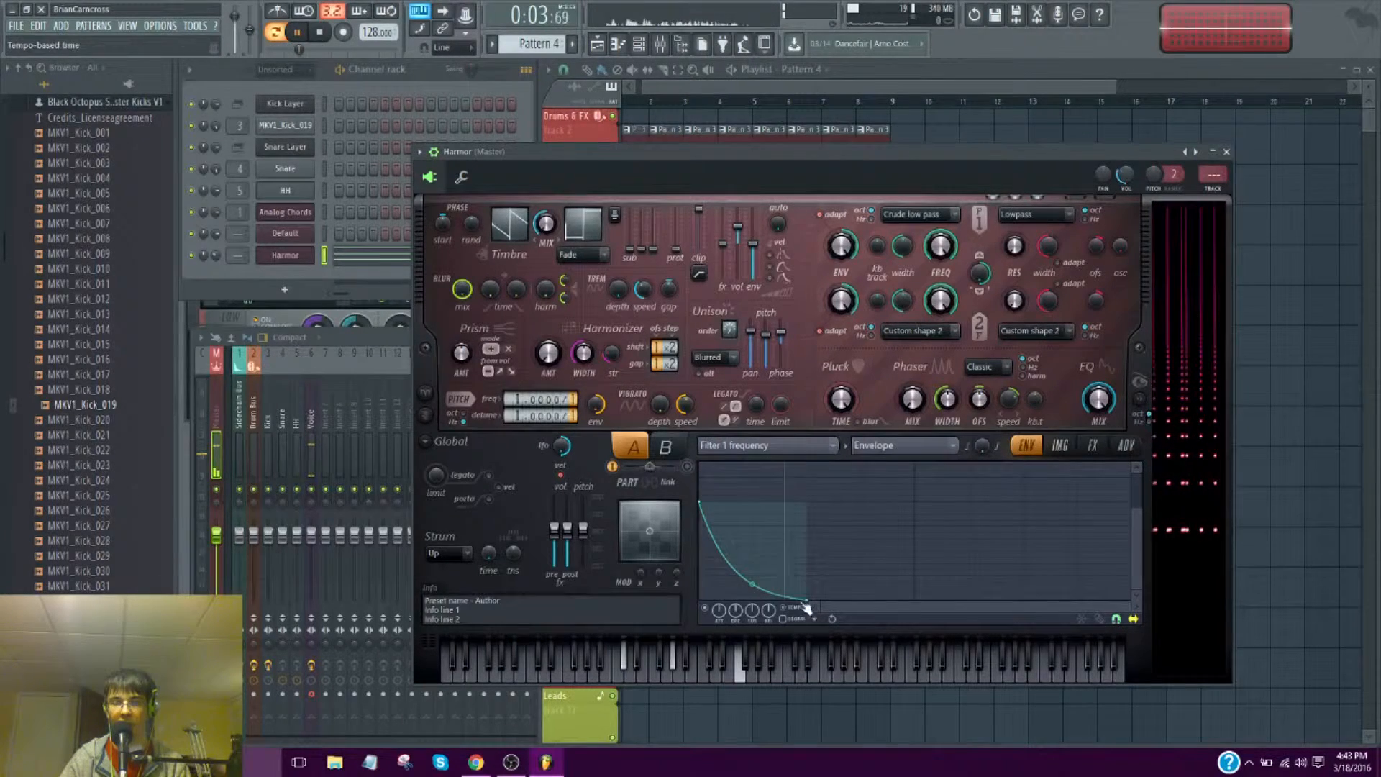
{"action": "left_click_drag", "start_coordinate": [807, 600], "coordinate": [807, 551]}
{"action": "key", "text": "space"}
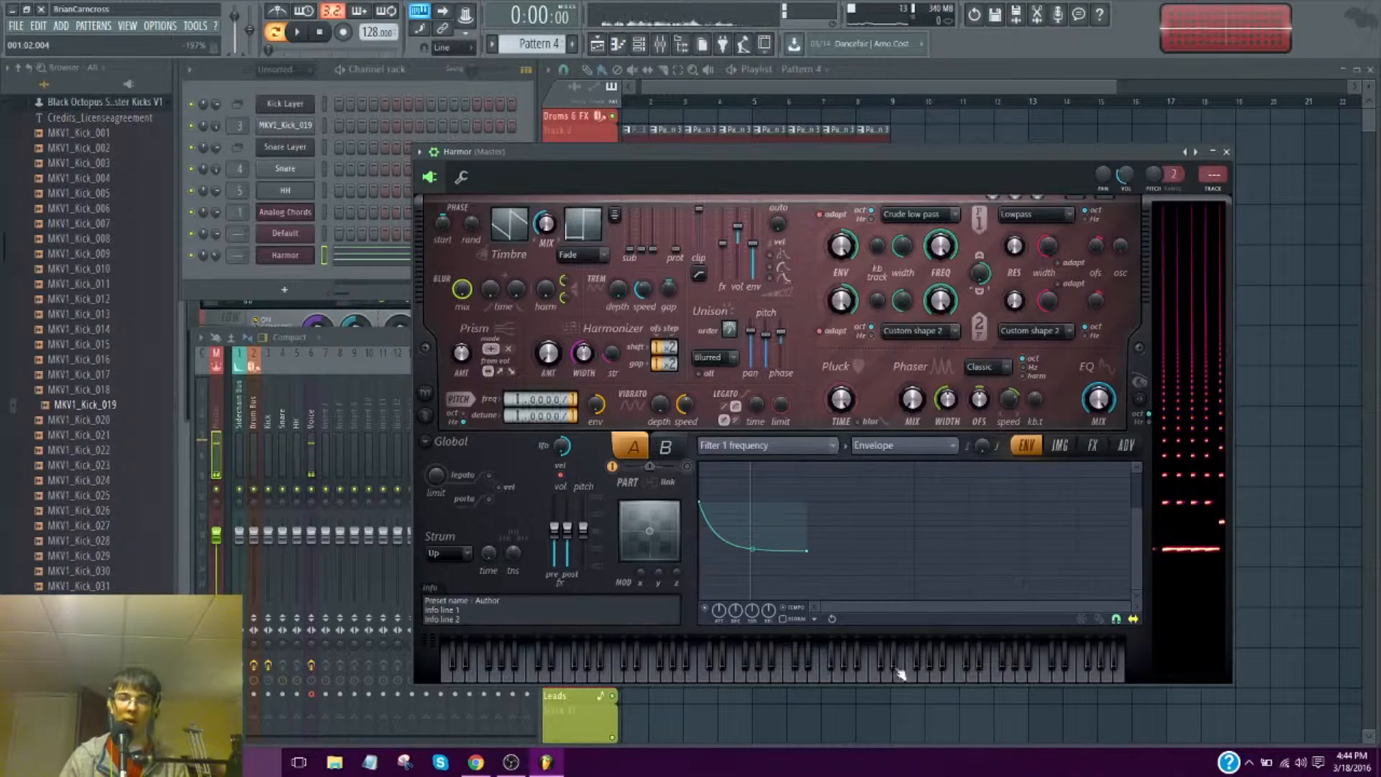
Try a shorter Filter 1 frequency decay that falls to the lowest level, and return its end point to the previous place
{"action": "key", "text": "space"}
{"action": "left_click_drag", "start_coordinate": [806, 550], "coordinate": [754, 604]}
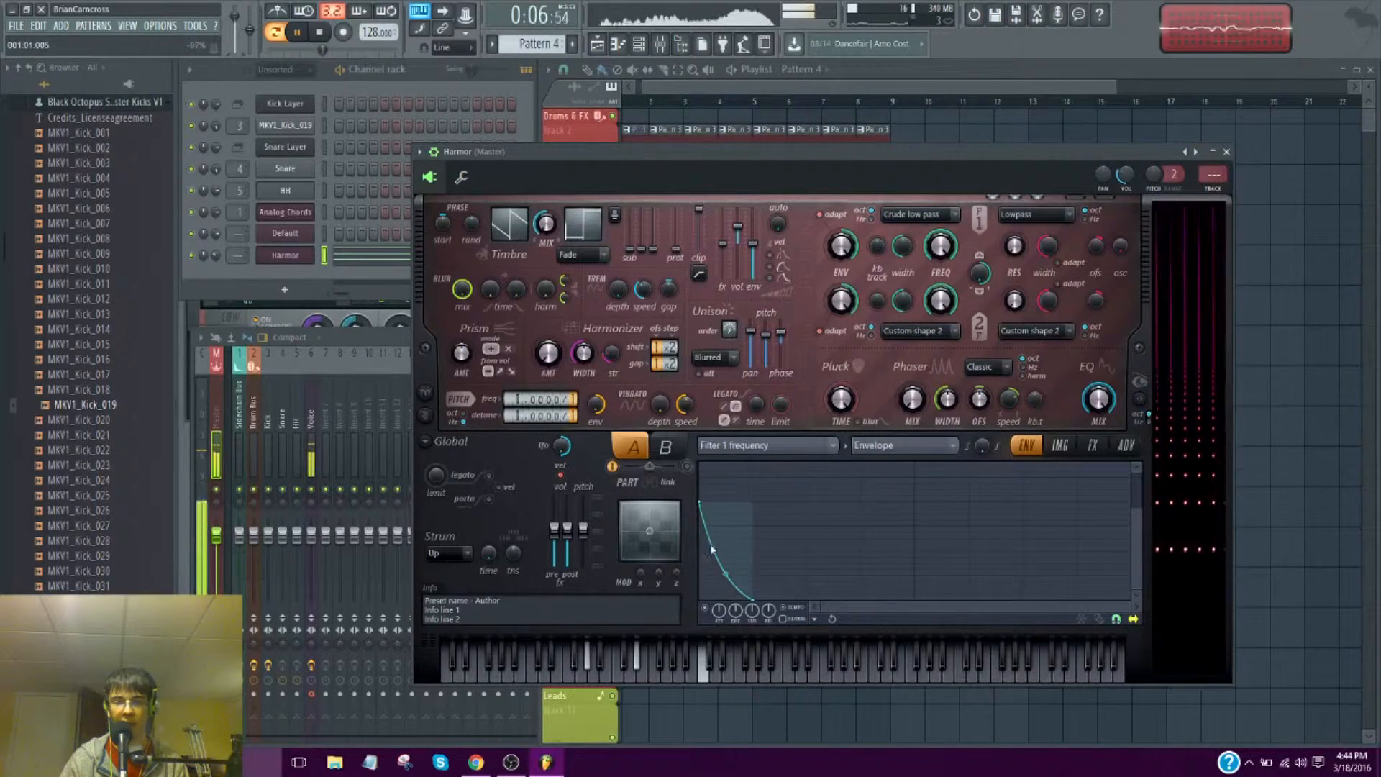
{"action": "left_click_drag", "start_coordinate": [761, 598], "coordinate": [807, 551]}
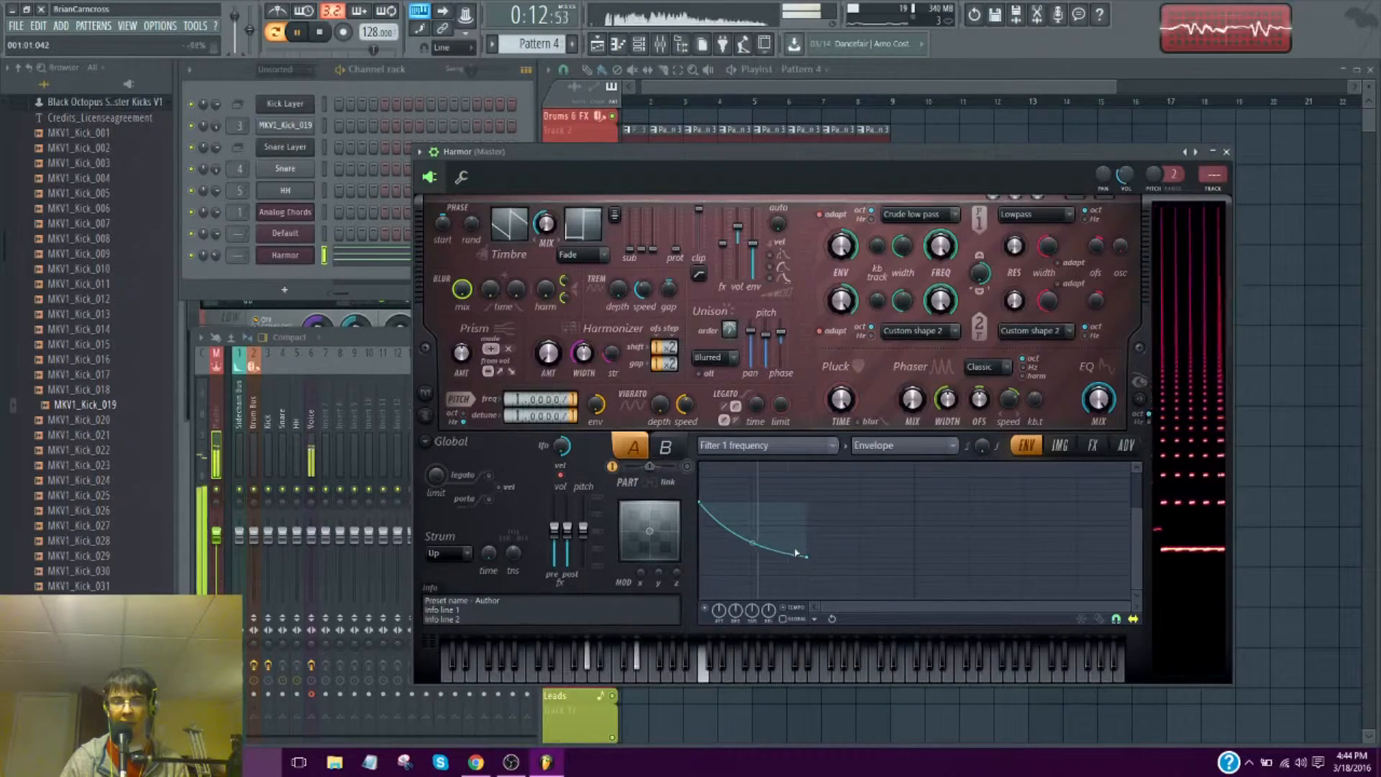
{"action": "key", "text": "space"}
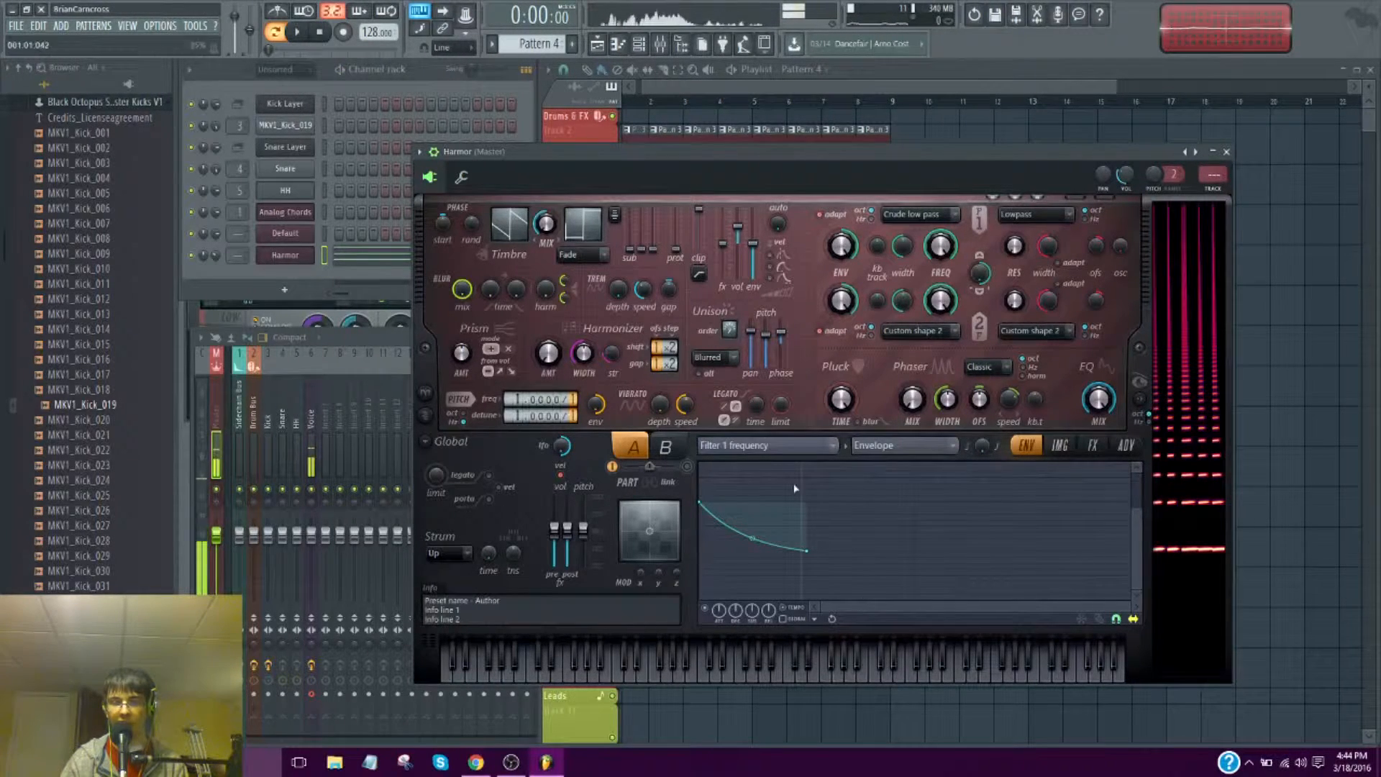
Shape Filter 1 frequency's Modulation X mapping into a straight line rising from a lower start to a higher end
{"action": "key", "text": "space"}
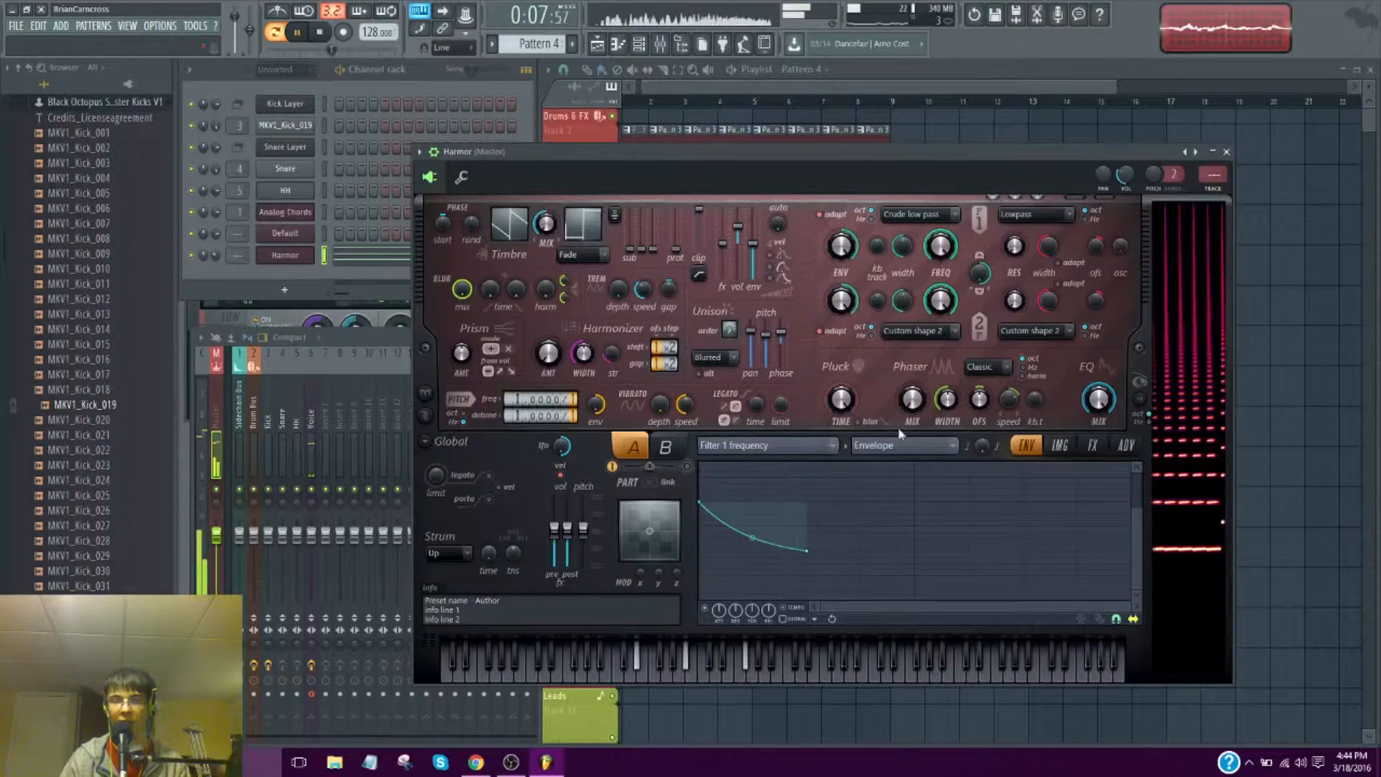
{"action": "left_click", "coordinate": [904, 444]}
{"action": "left_click", "coordinate": [867, 523]}
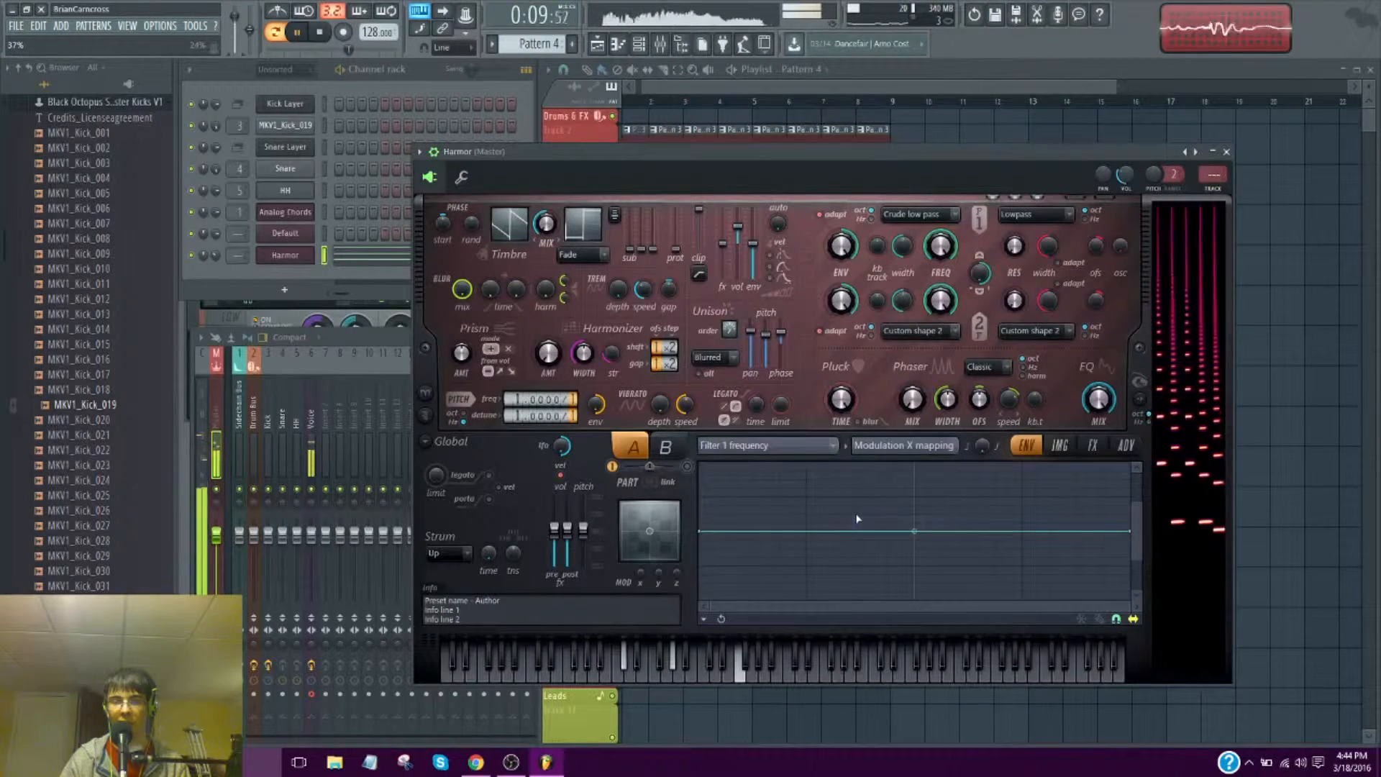
{"action": "right_click", "coordinate": [941, 249]}
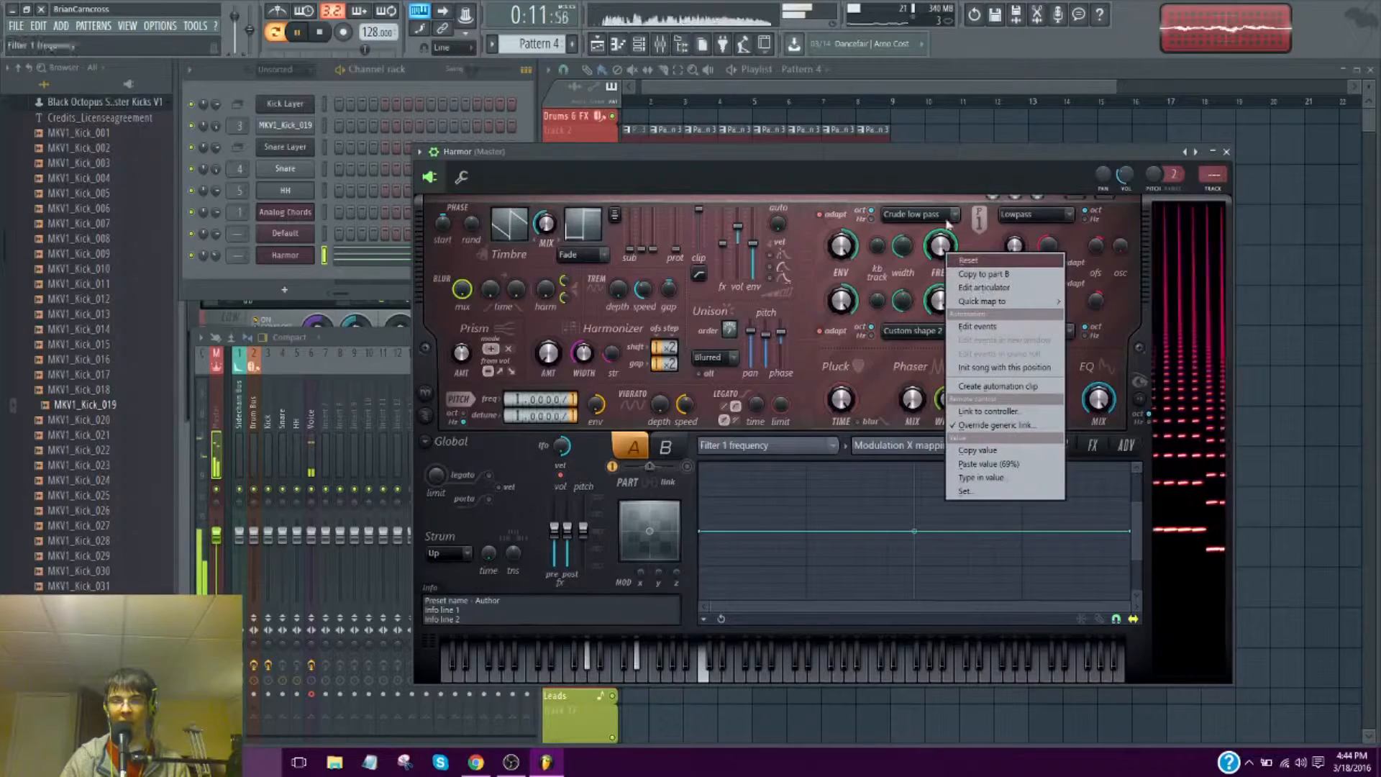
{"action": "left_click", "coordinate": [954, 163]}
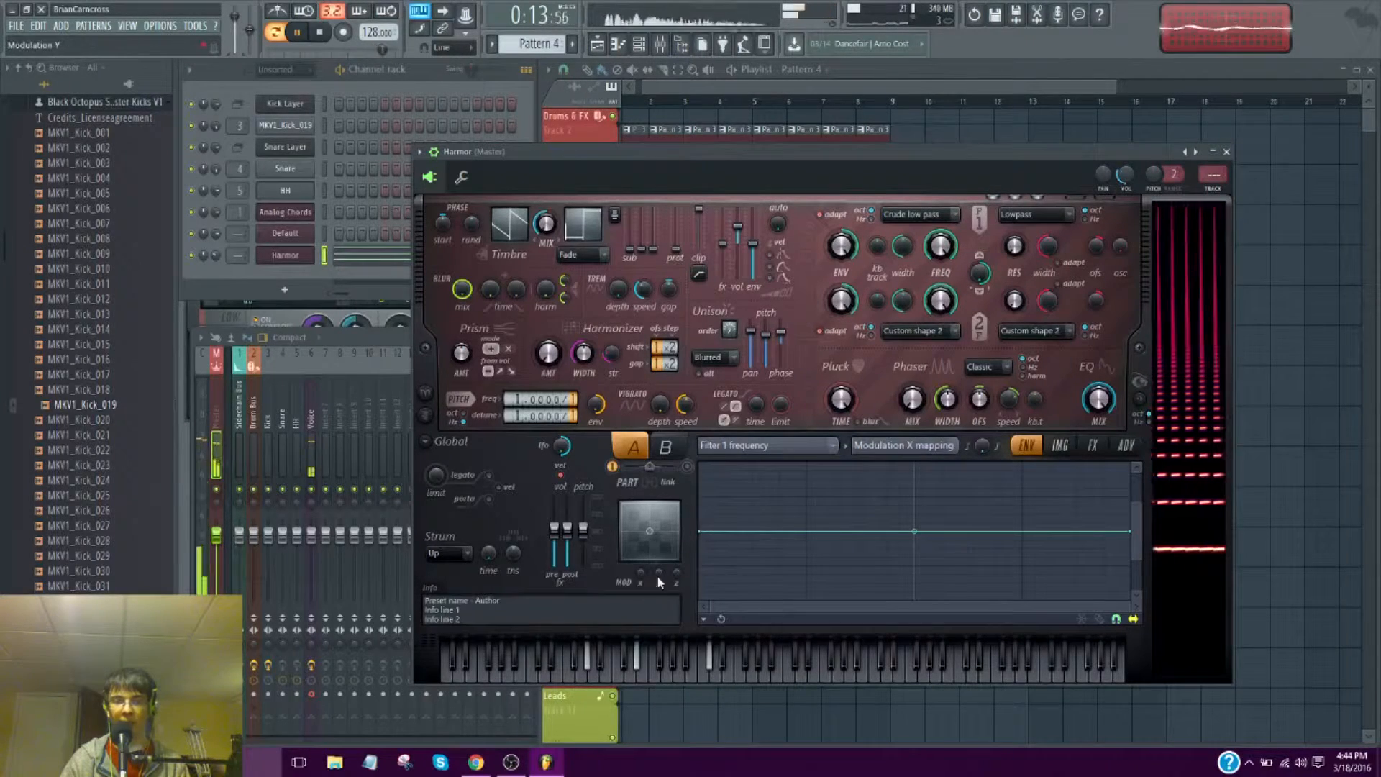
{"action": "mouse_move", "coordinate": [699, 532]}
{"action": "left_mouse_down"}
{"action": "mouse_move", "coordinate": [696, 606]}
{"action": "mouse_move", "coordinate": [697, 554]}
{"action": "left_mouse_up"}
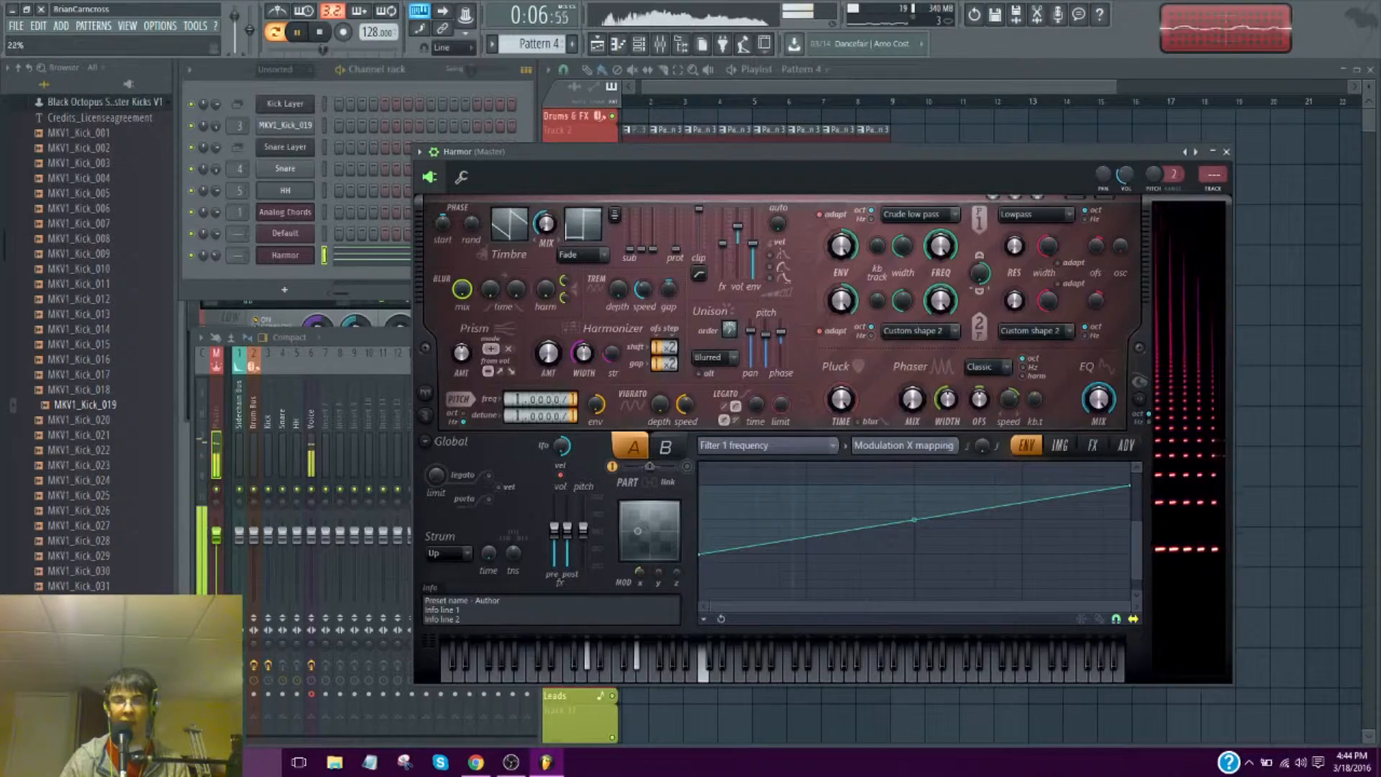
Create an automation clip for Harmor's Modulation X and bring it up to Track 8 of the playlist
{"action": "right_click", "coordinate": [644, 572]}
{"action": "left_click", "coordinate": [661, 622]}
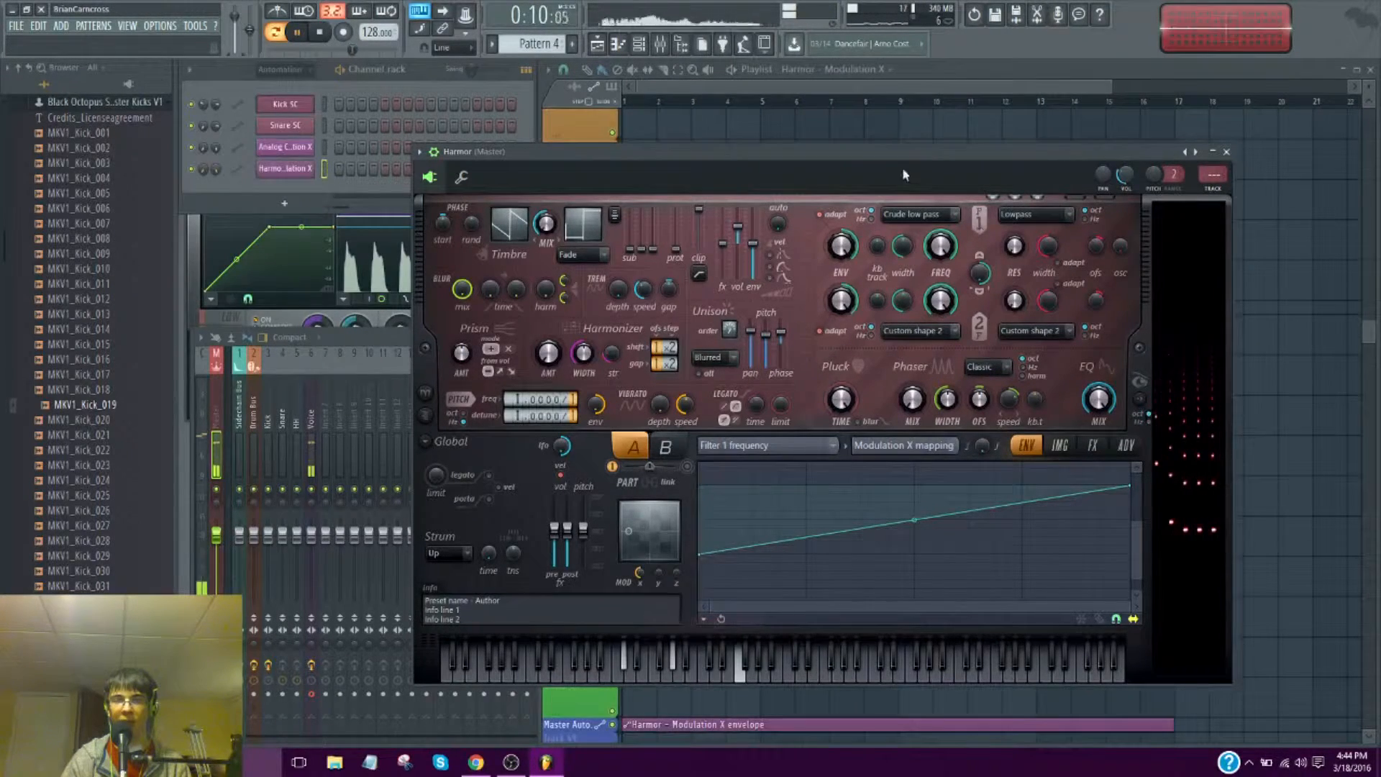
{"action": "left_click", "coordinate": [914, 92]}
{"action": "scroll", "coordinate": [795, 394], "scroll_direction": "up", "scroll_amount": 10}
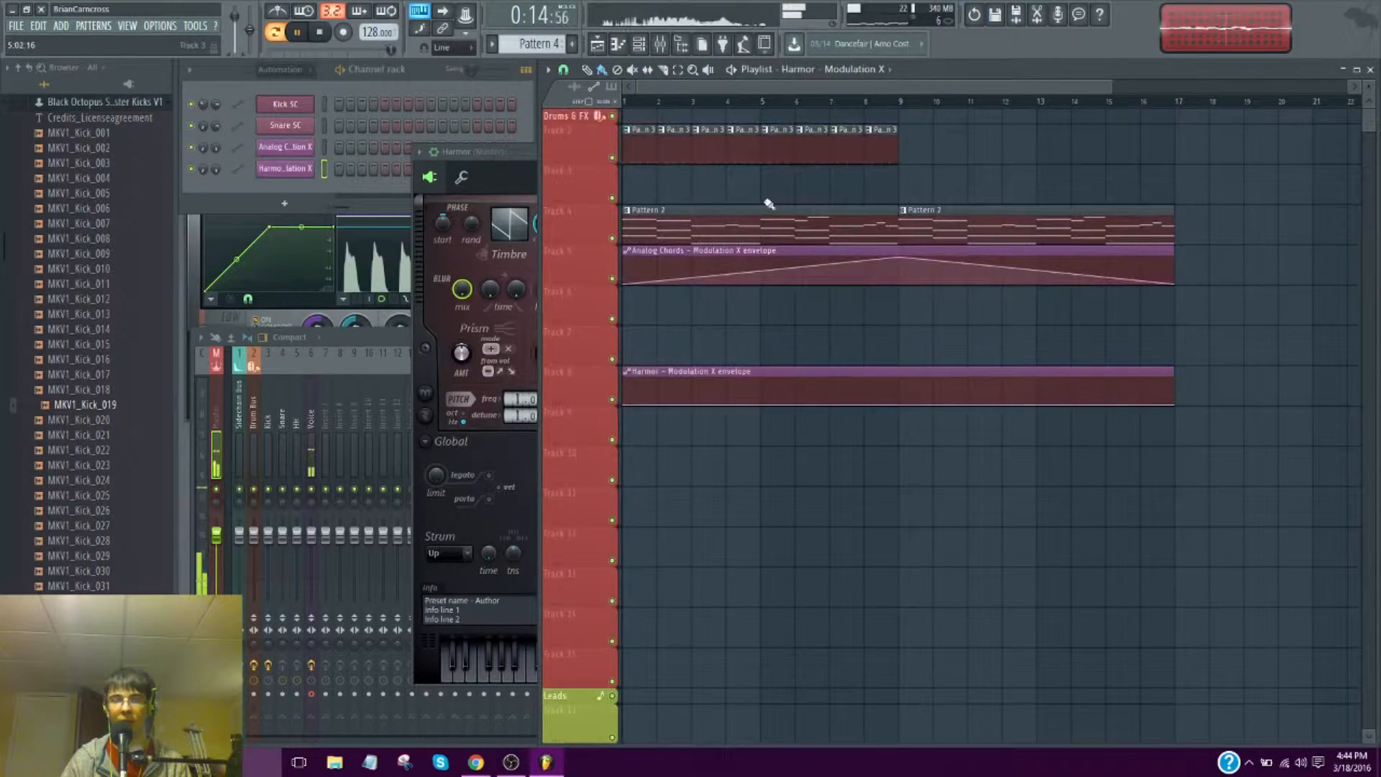
Mute the Pattern 2 chord track, place Pattern 4 at bar 1 of Track 7 and duplicate it directly behind
{"action": "left_click", "coordinate": [613, 239]}
{"action": "left_click", "coordinate": [856, 71]}
{"action": "left_click", "coordinate": [838, 204]}
{"action": "left_click", "coordinate": [689, 341]}
{"action": "left_click_drag", "start_coordinate": [730, 344], "coordinate": [695, 344]}
{"action": "key", "text": "ctrl+b"}
Add a peak at bar 9 to the Harmor Modulation X automation clip and slightly adjust Harmor's Filter 1 resonance amount
{"action": "left_click", "coordinate": [647, 101]}
{"action": "right_click", "coordinate": [899, 377]}
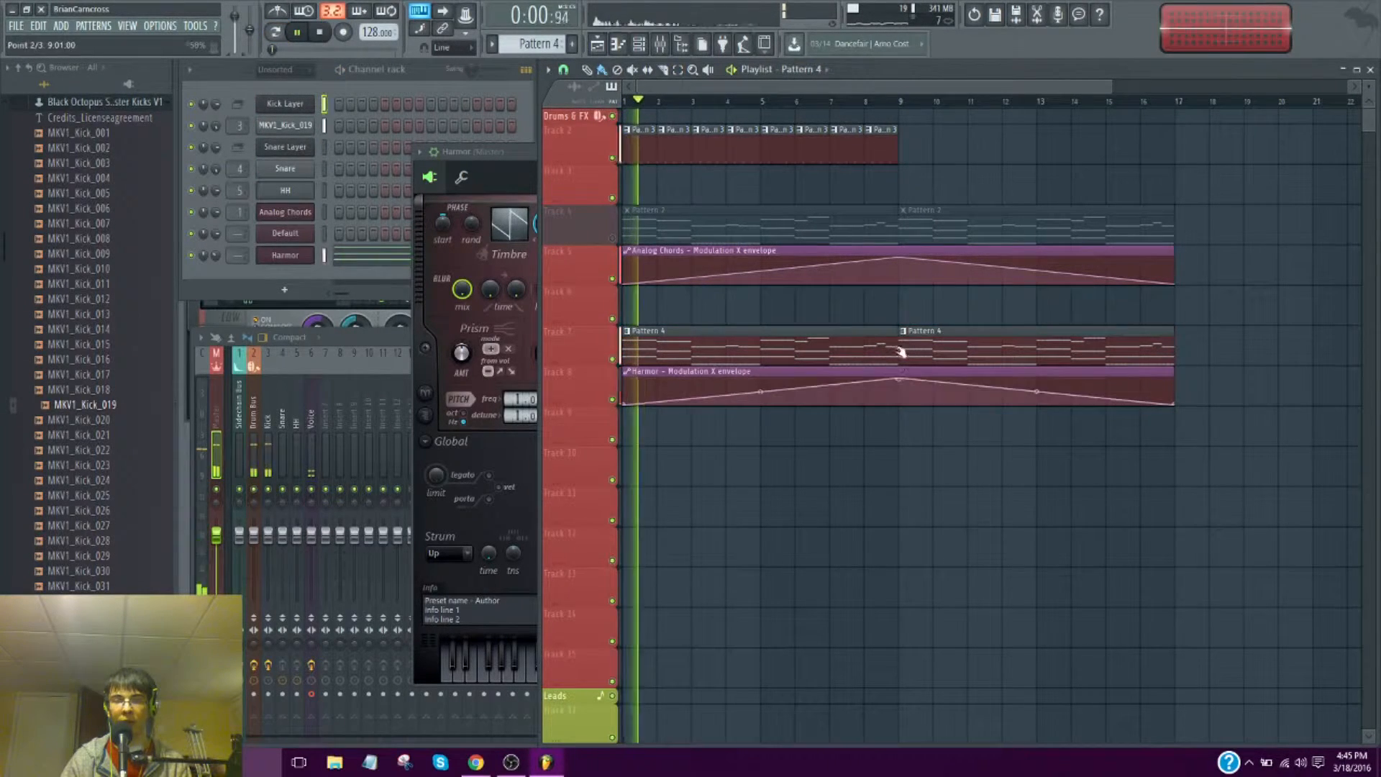
{"action": "left_click", "coordinate": [514, 150]}
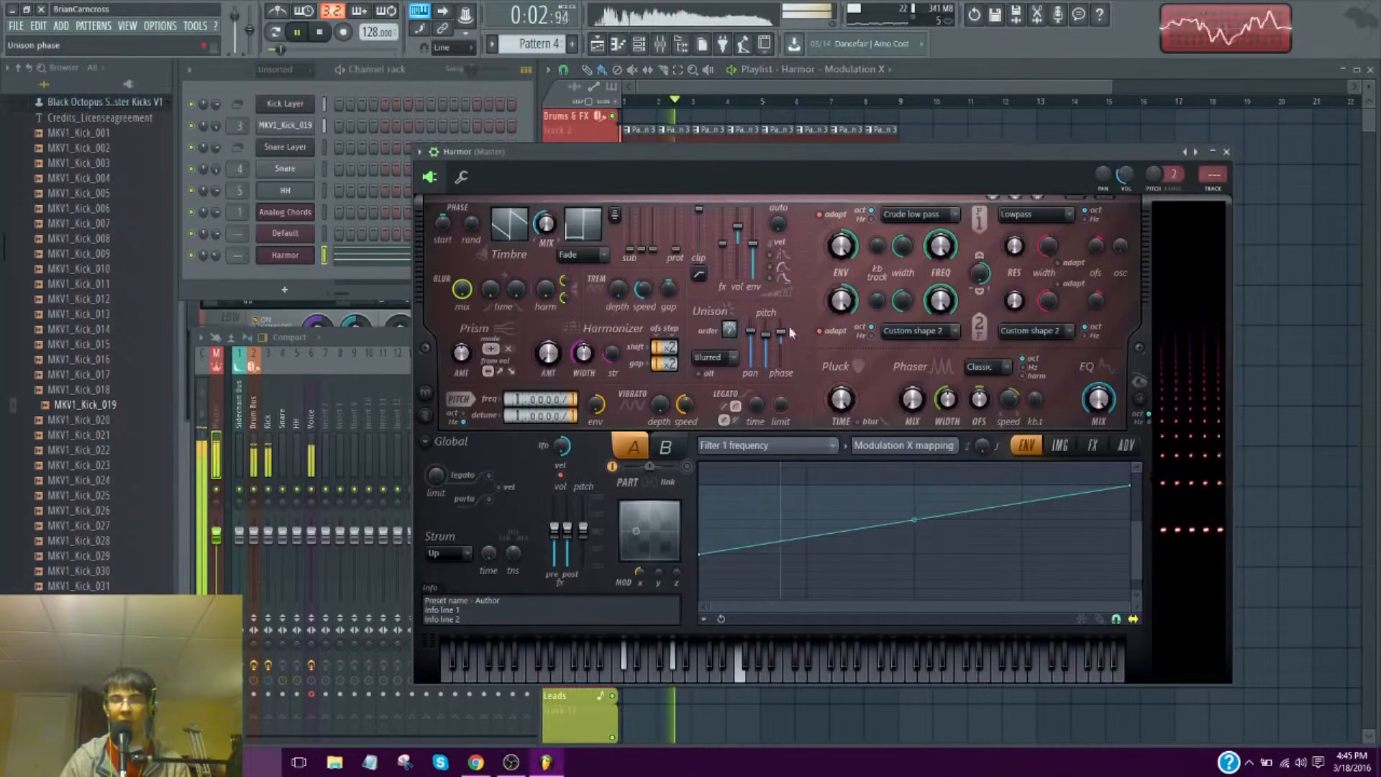
{"action": "mouse_move", "coordinate": [1014, 247]}
{"action": "left_mouse_down"}
{"action": "mouse_move", "coordinate": [1014, 198]}
{"action": "mouse_move", "coordinate": [1013, 251]}
{"action": "left_mouse_up"}
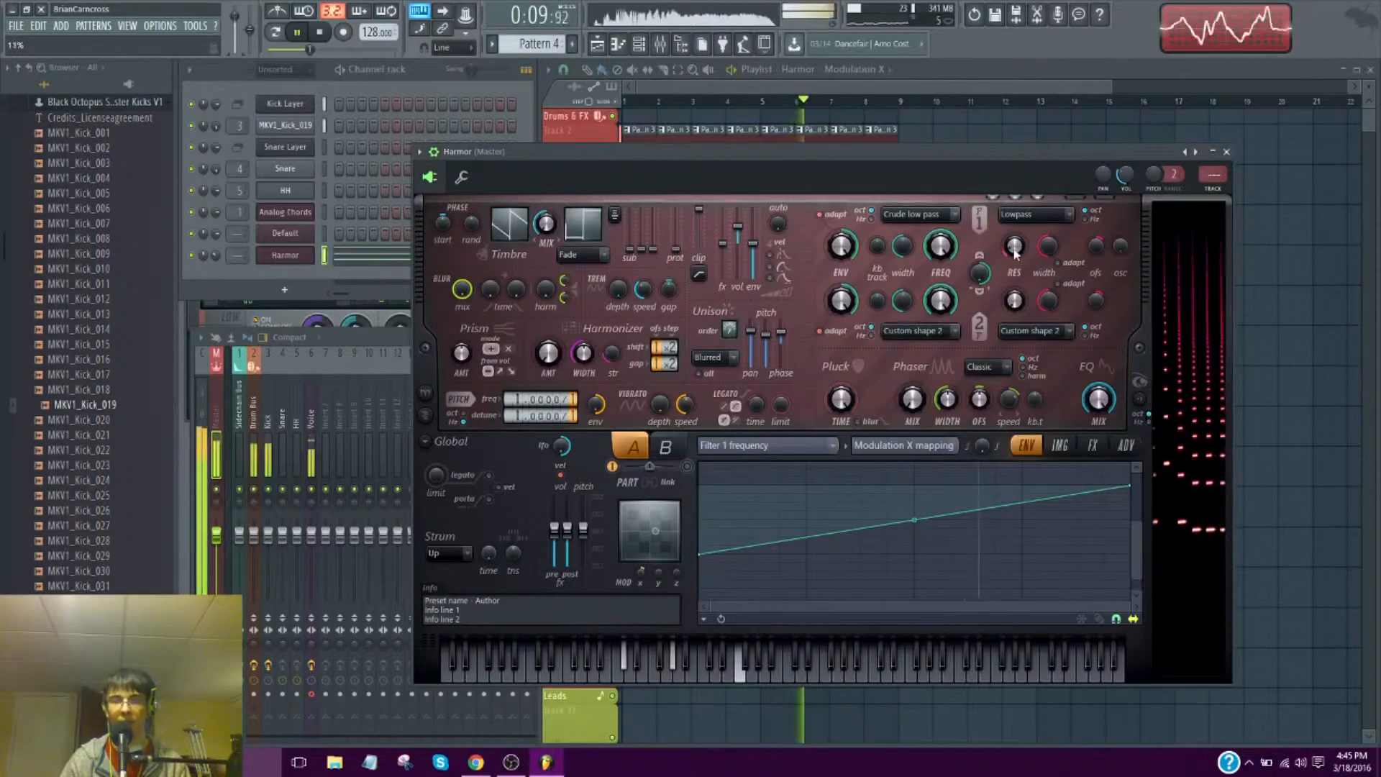
Enable Harmor's Delay effect, adjust its settings and raise its feedback level
{"action": "left_click", "coordinate": [1092, 445]}
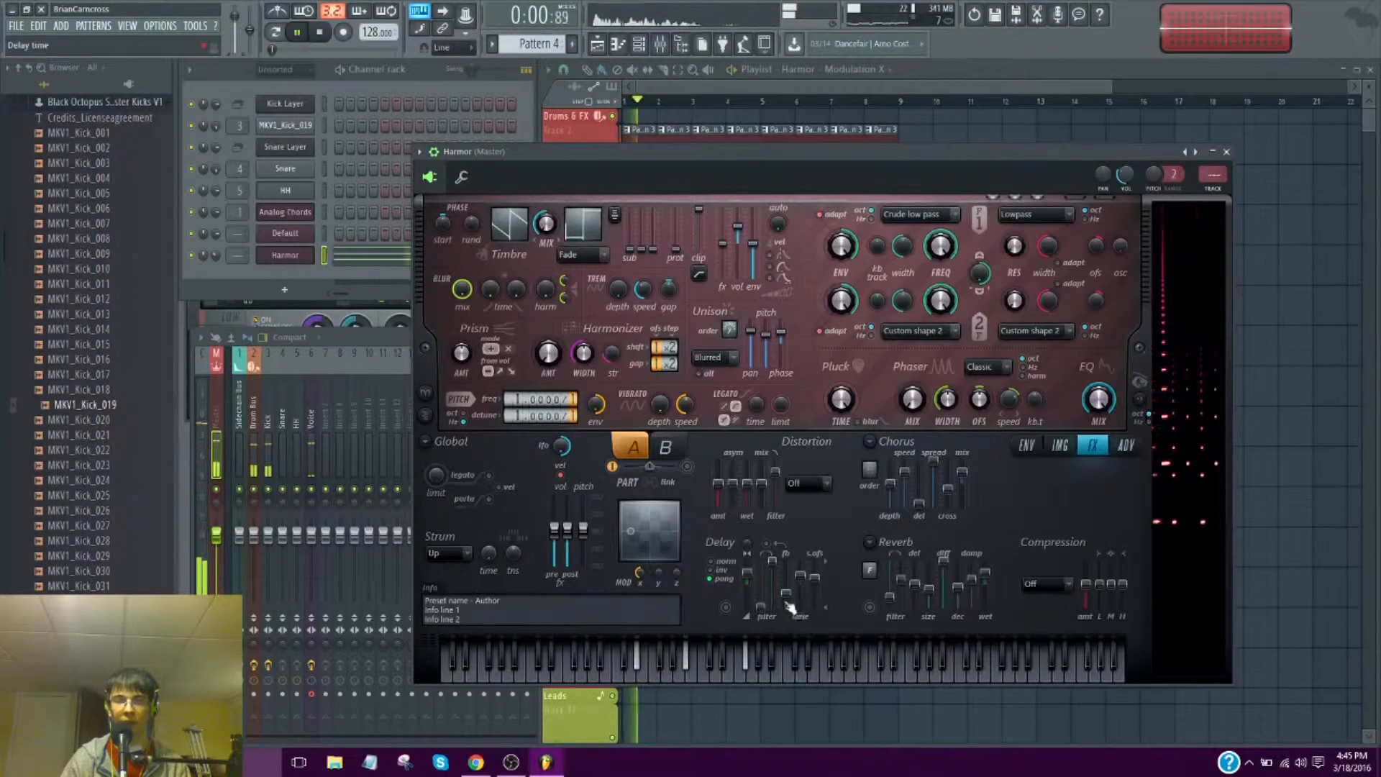
{"action": "left_click", "coordinate": [726, 609]}
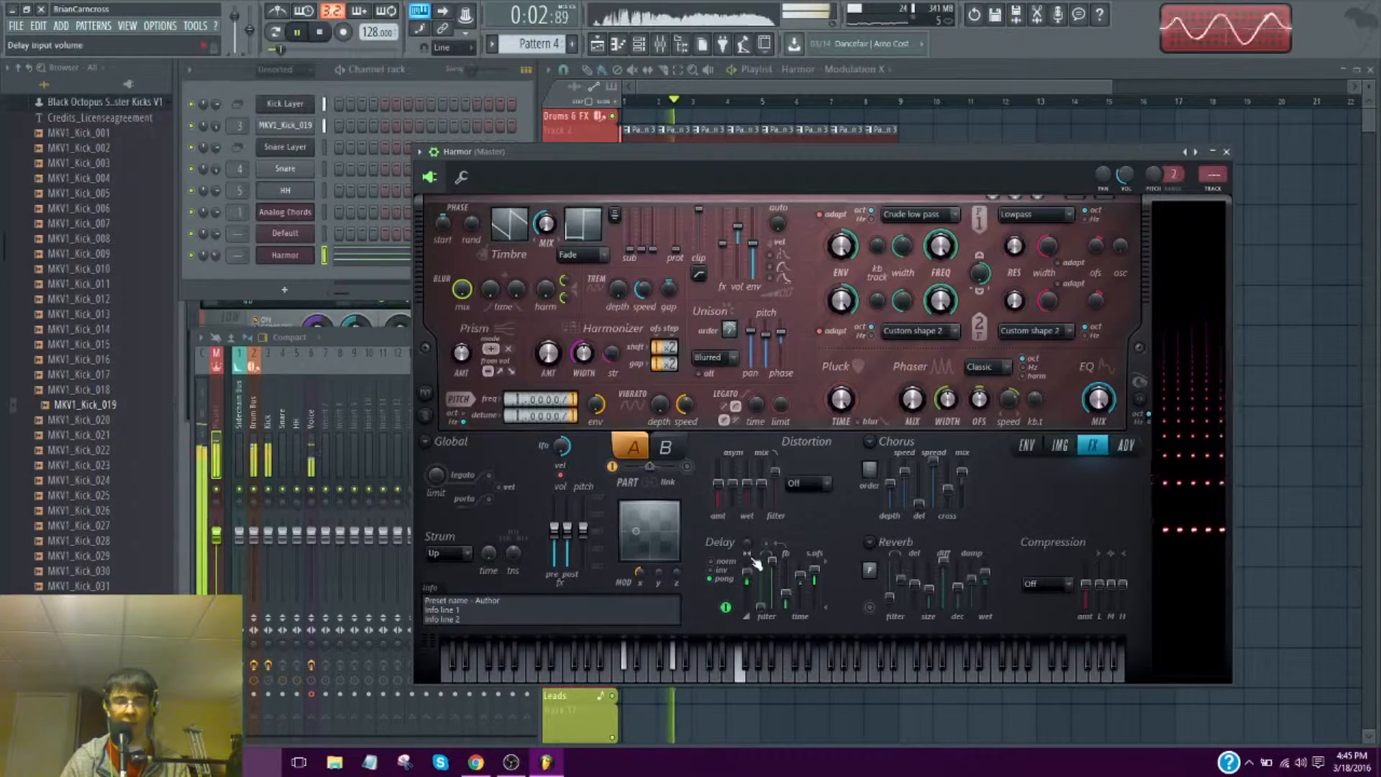
{"action": "right_click", "coordinate": [801, 576]}
{"action": "left_click", "coordinate": [832, 541]}
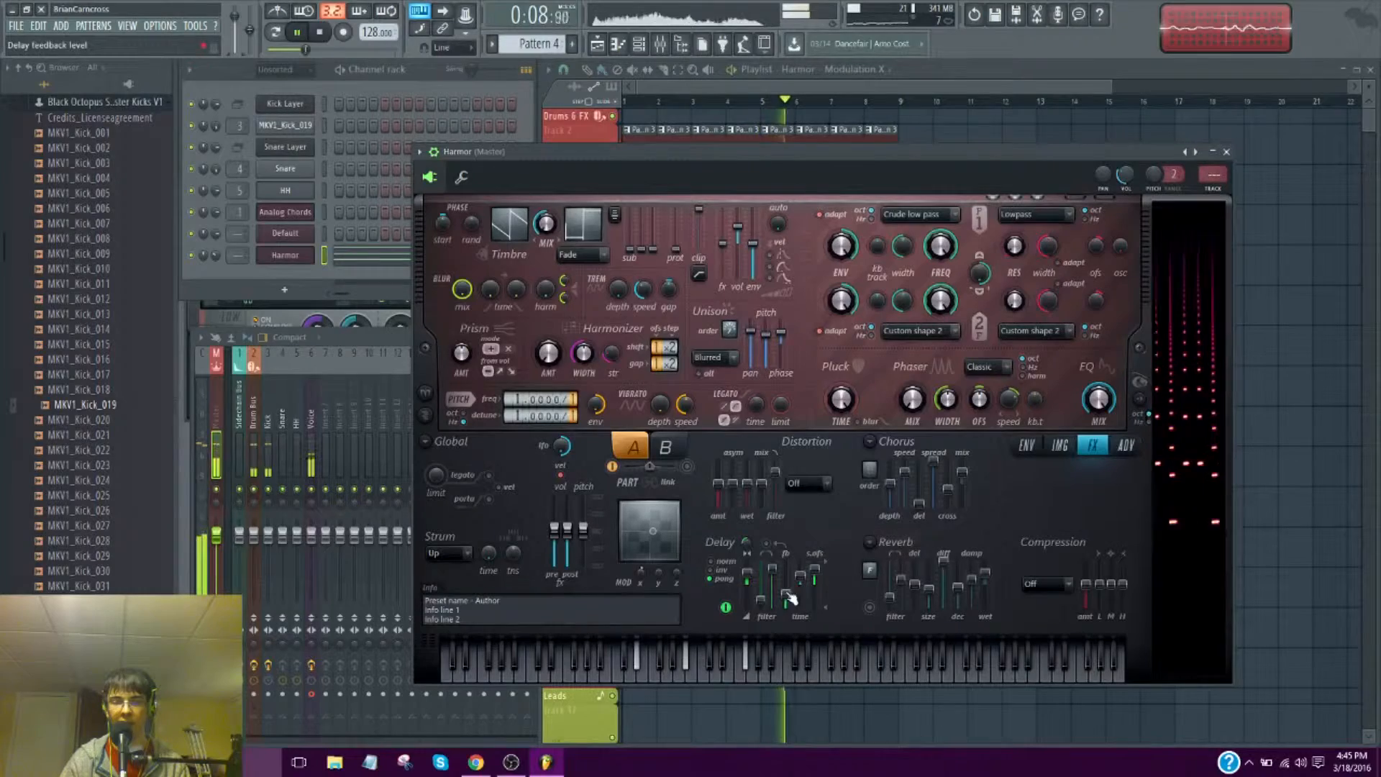
{"action": "left_click_drag", "start_coordinate": [786, 594], "coordinate": [787, 585]}
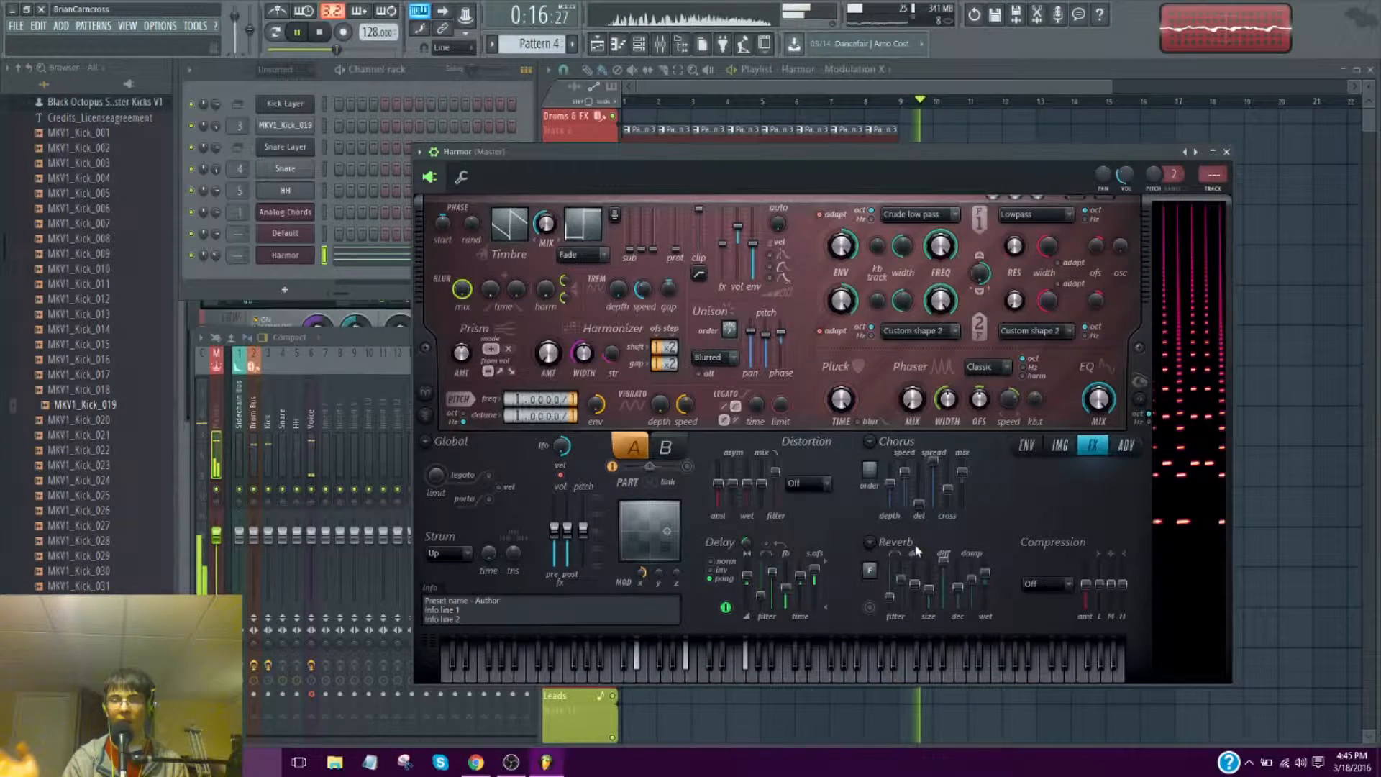
Enable Harmor's Reverb effect and adjust its size and diffusion
{"action": "left_click", "coordinate": [869, 607]}
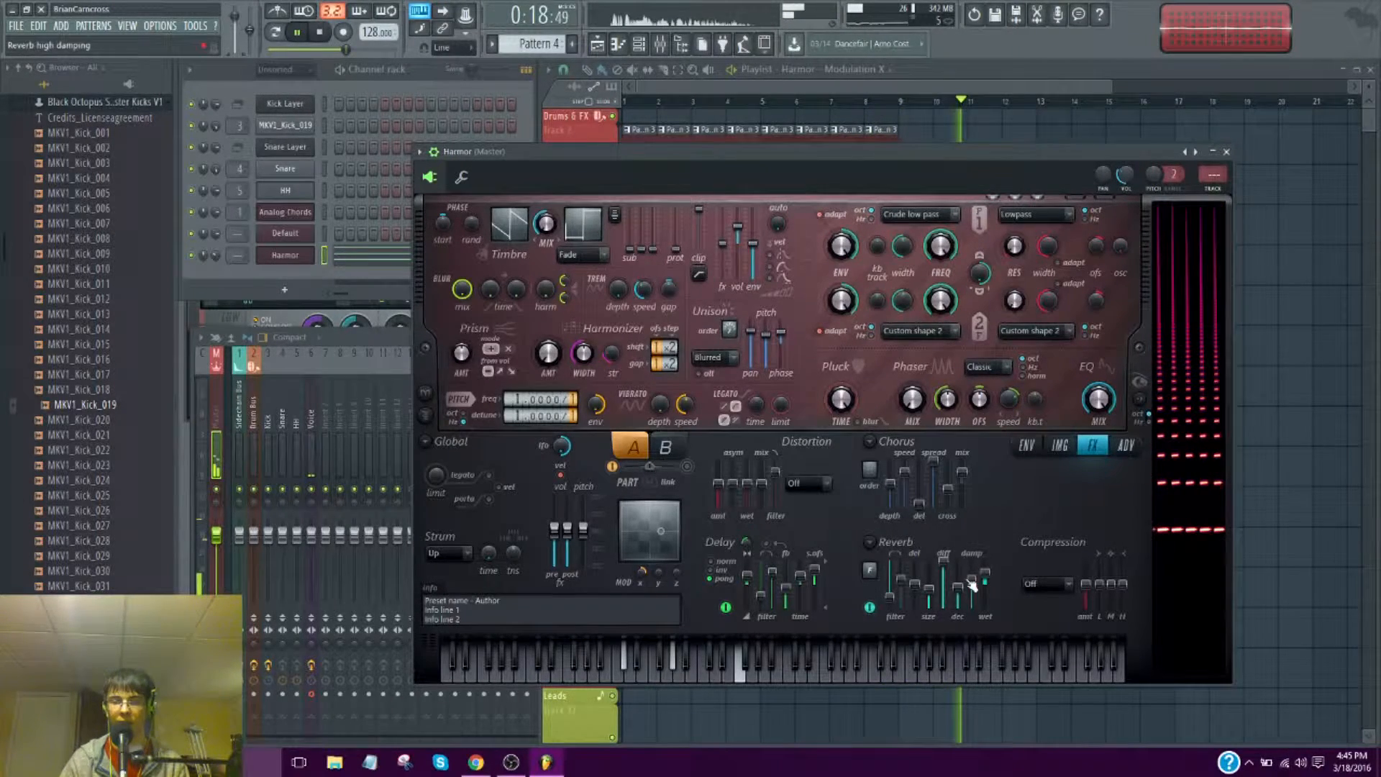
{"action": "left_click_drag", "start_coordinate": [903, 580], "coordinate": [929, 579]}
{"action": "left_click_drag", "start_coordinate": [943, 561], "coordinate": [944, 568]}
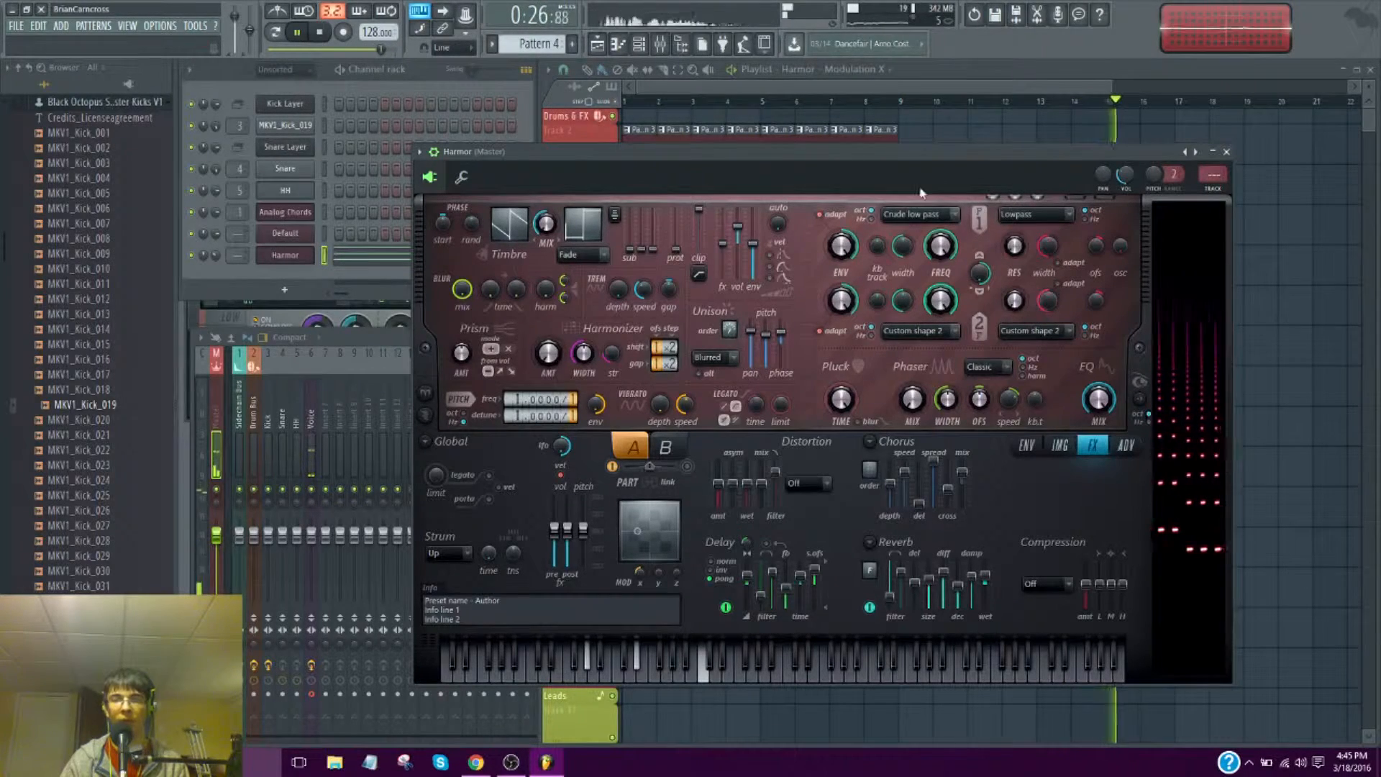
{"action": "left_click", "coordinate": [864, 96]}
{"action": "left_click", "coordinate": [826, 102]}
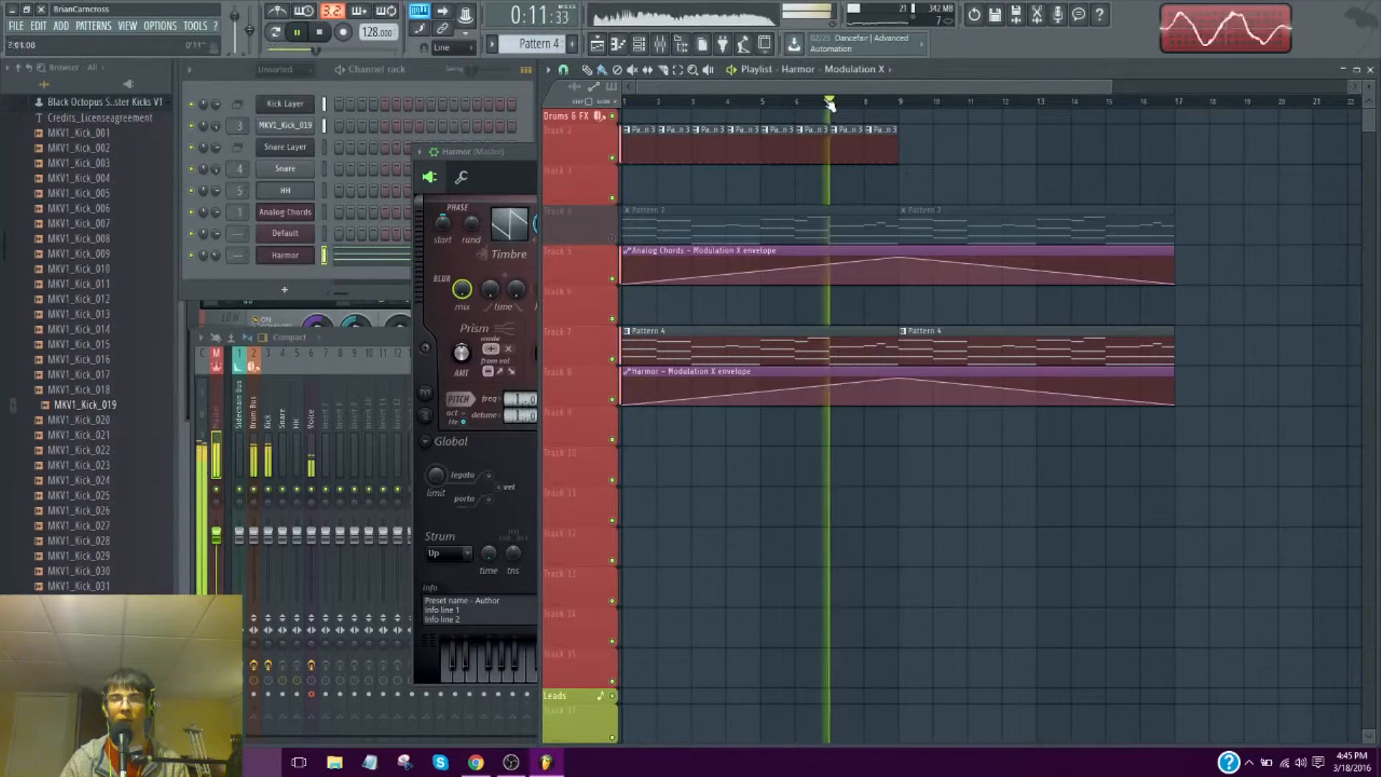
{"action": "key", "text": "space"}
{"action": "left_click", "coordinate": [515, 191]}
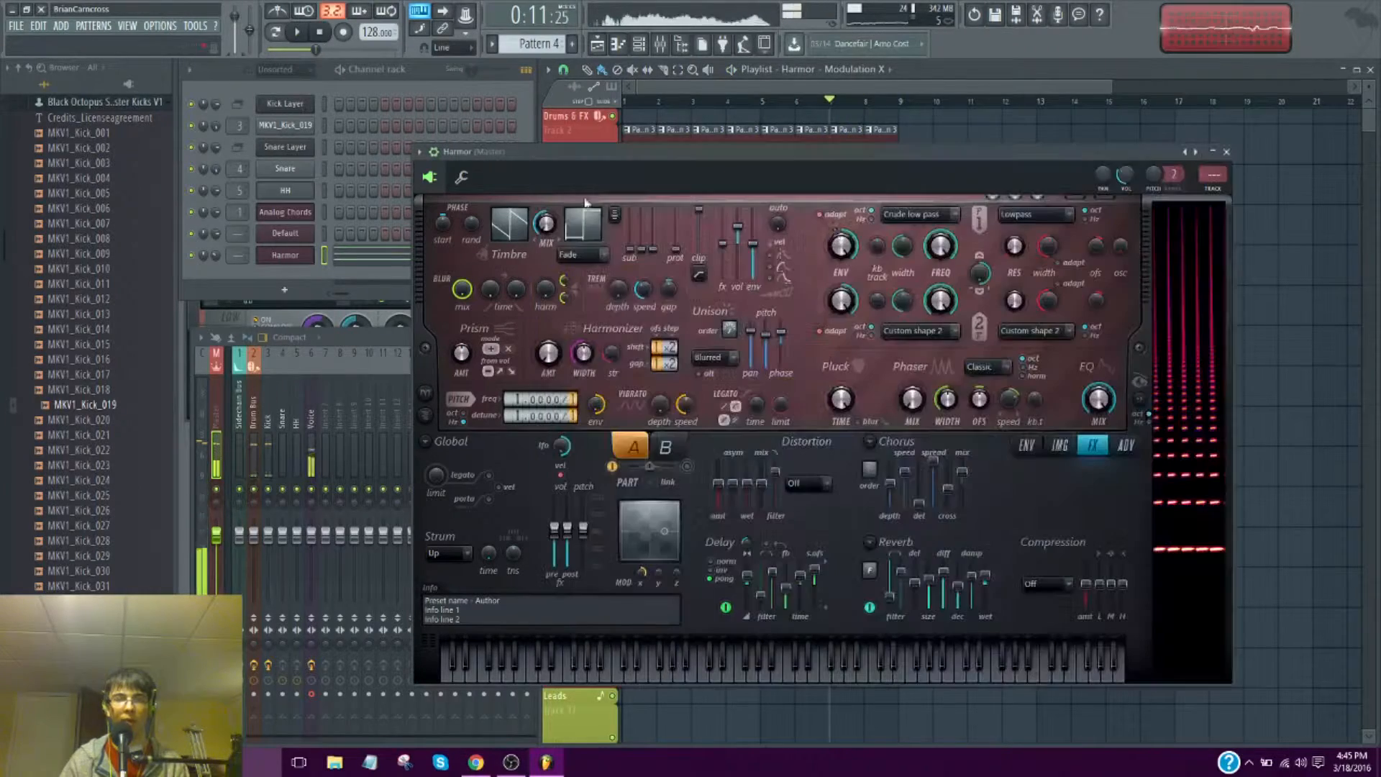
{"action": "right_click", "coordinate": [1126, 184]}
{"action": "left_click", "coordinate": [1146, 195]}
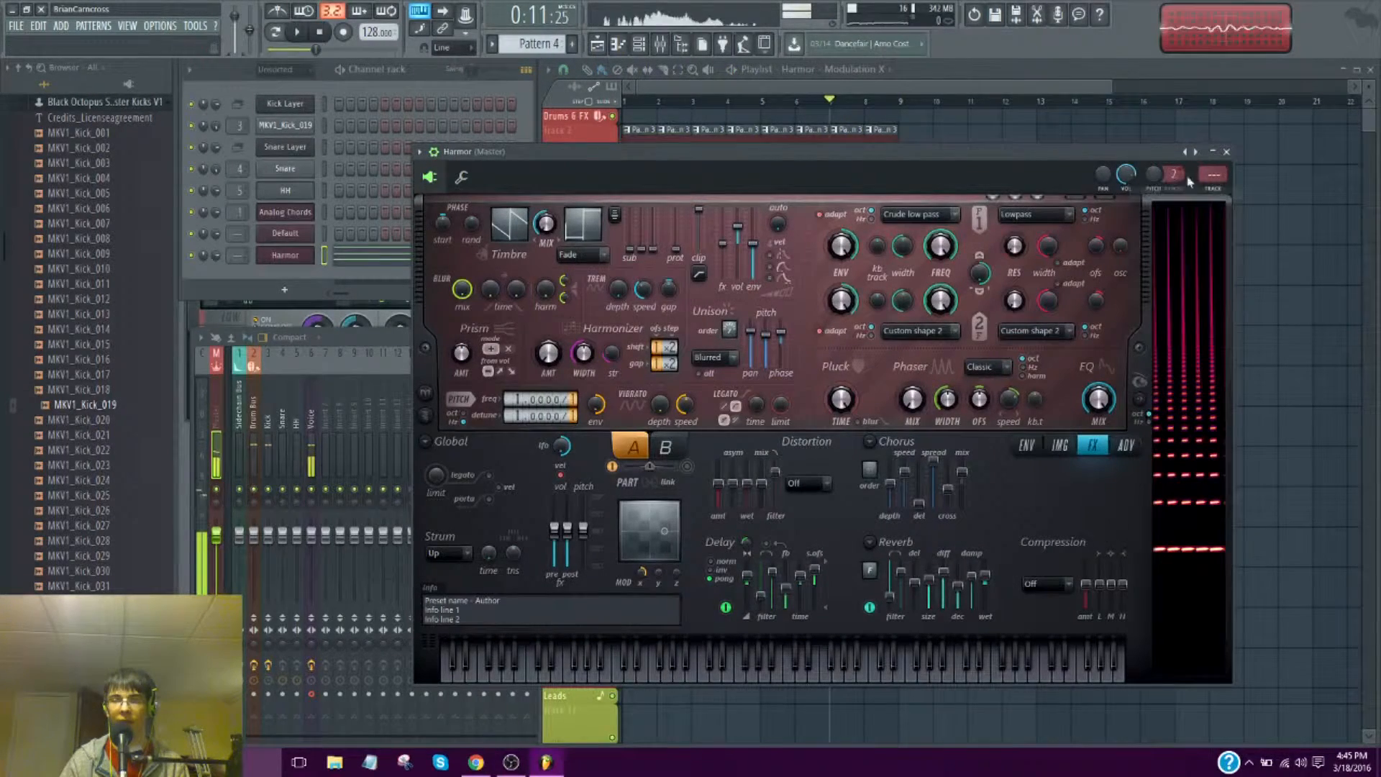
{"action": "left_click_drag", "start_coordinate": [1213, 175], "coordinate": [1213, 165]}
{"action": "key", "text": "space"}
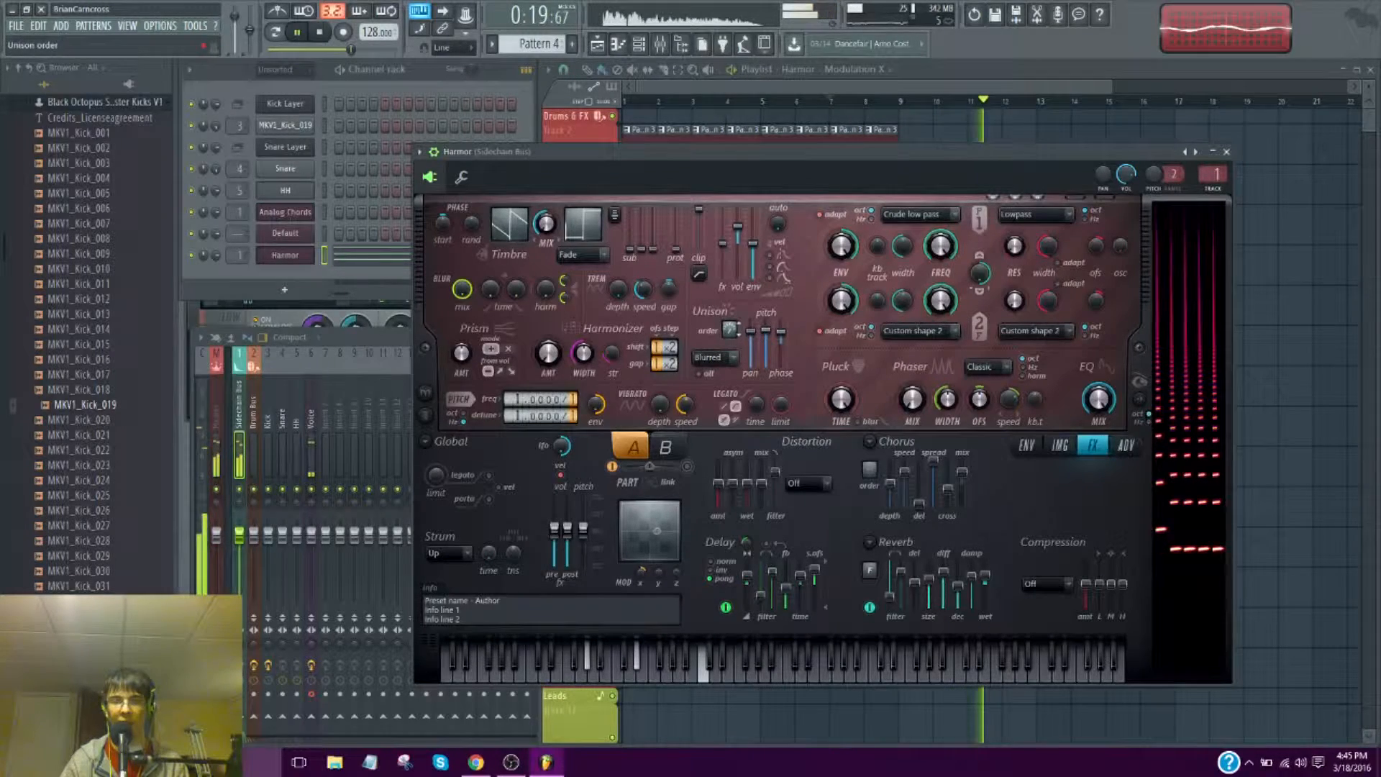
Lower Harmor's Unison phase and replay the song from bar 8 to audition it
{"action": "left_click_drag", "start_coordinate": [782, 334], "coordinate": [781, 342]}
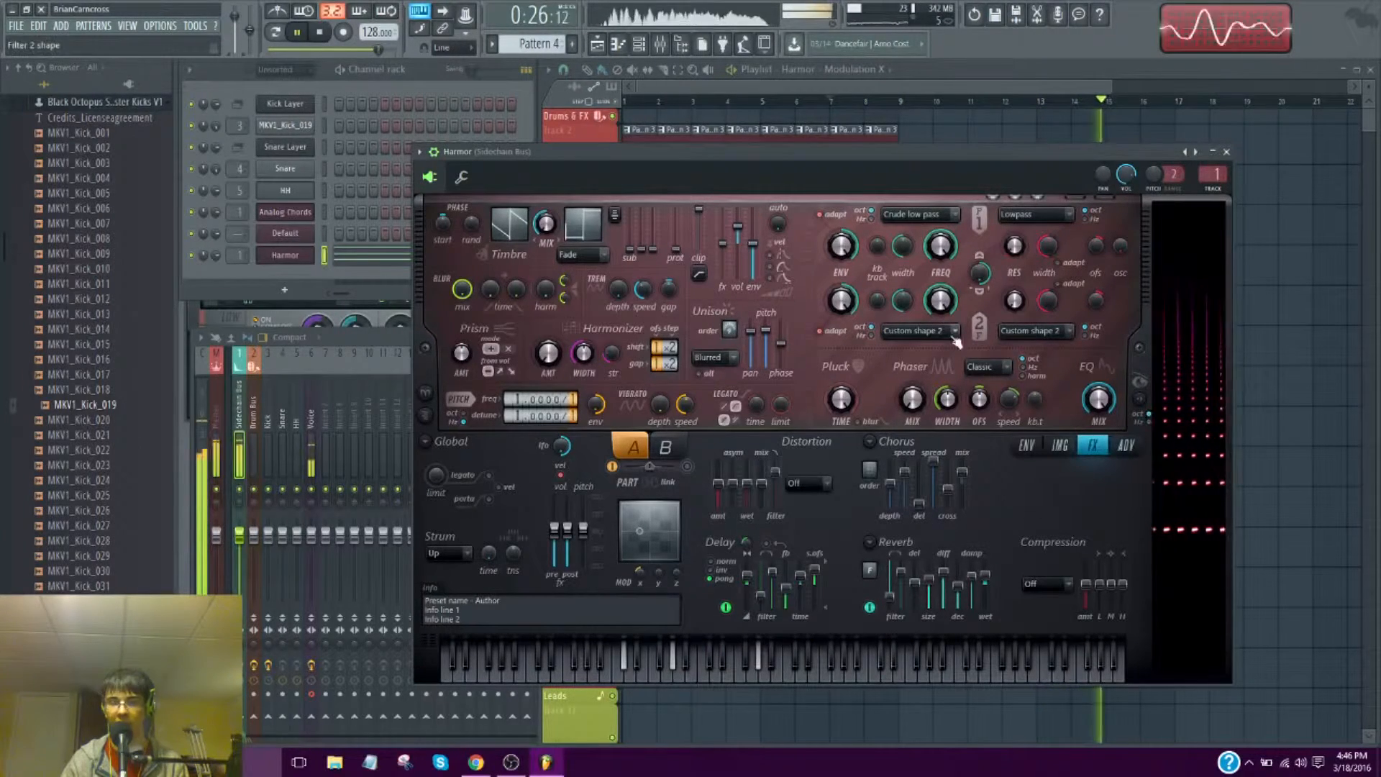
{"action": "left_click", "coordinate": [871, 103]}
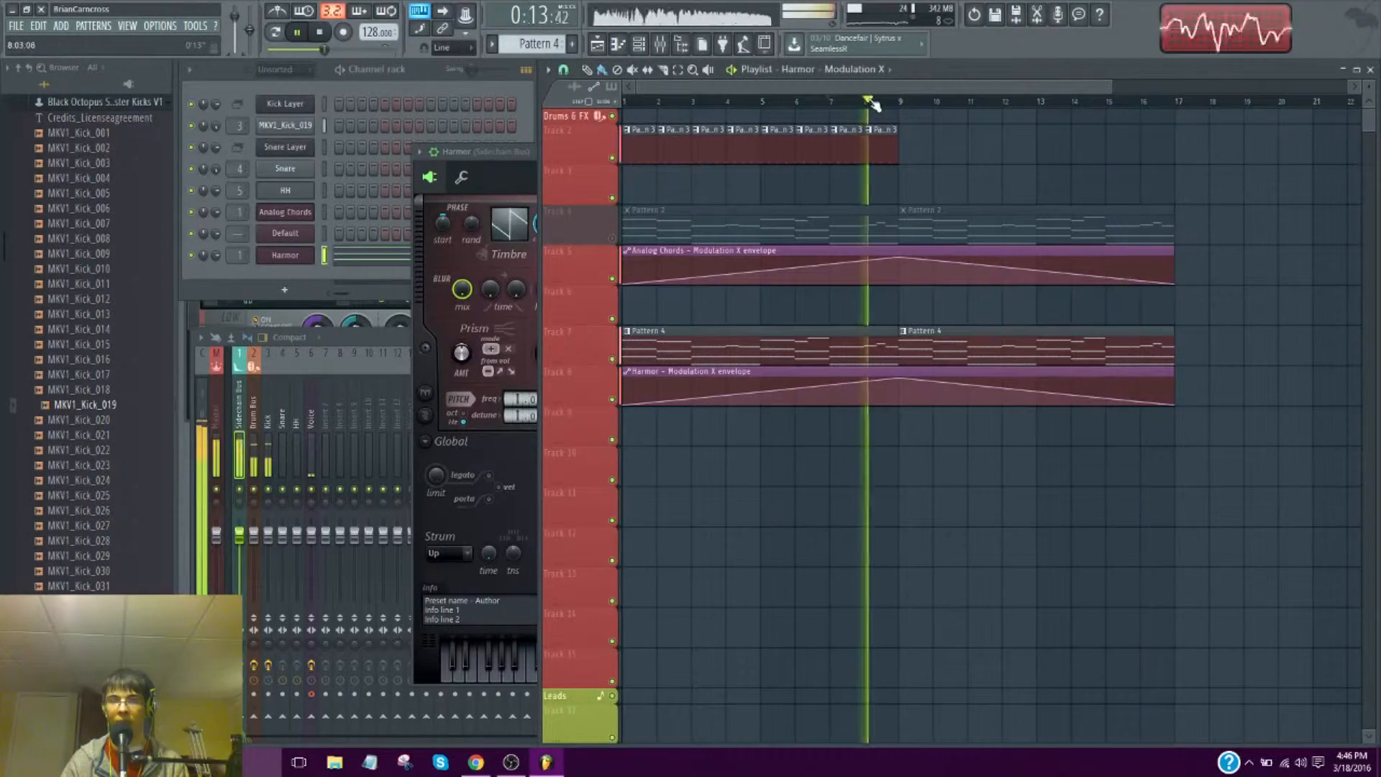
{"action": "left_click", "coordinate": [504, 150]}
{"action": "key", "text": "space"}
Enable Harmor's Volume envelope and move its peak to the very start to remove the attack
{"action": "left_click", "coordinate": [1026, 447]}
{"action": "left_click", "coordinate": [811, 446]}
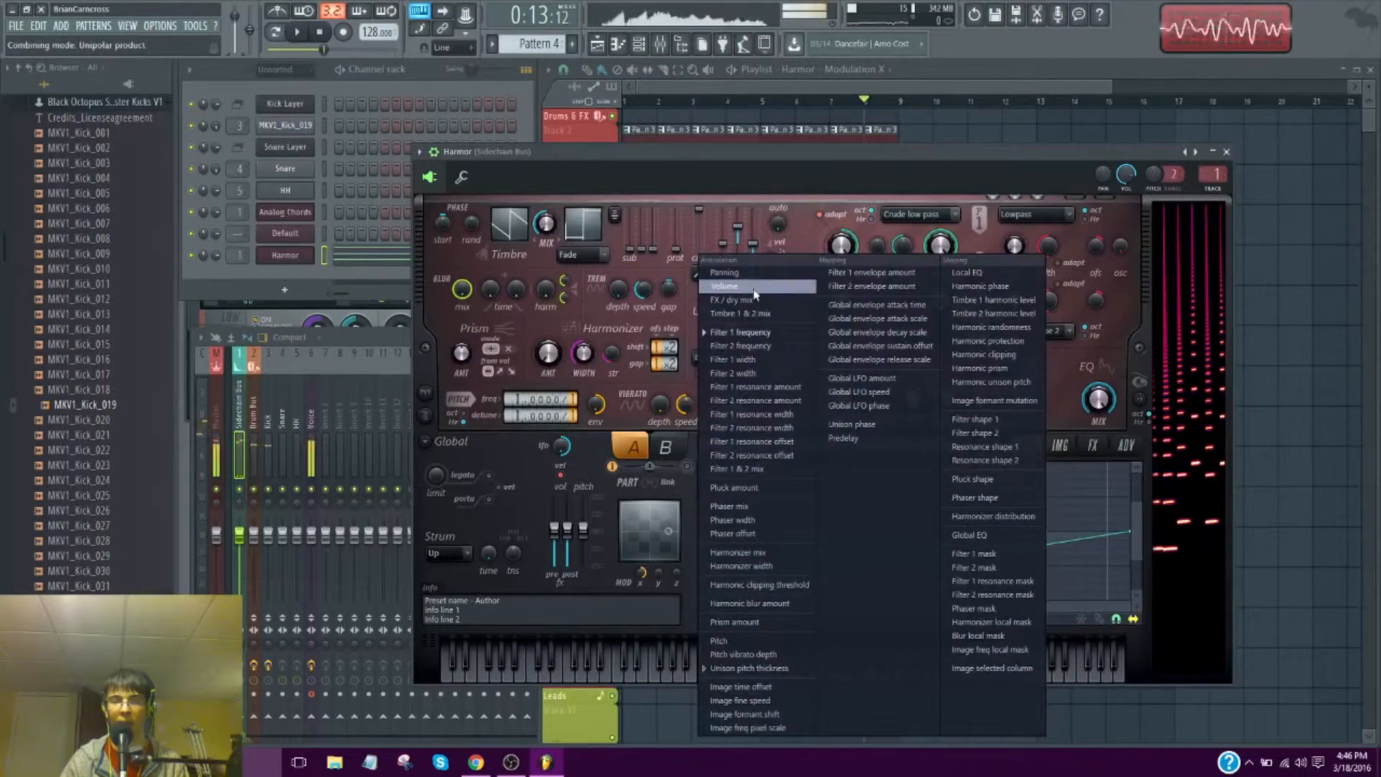
{"action": "left_click", "coordinate": [727, 287]}
{"action": "left_click", "coordinate": [708, 609]}
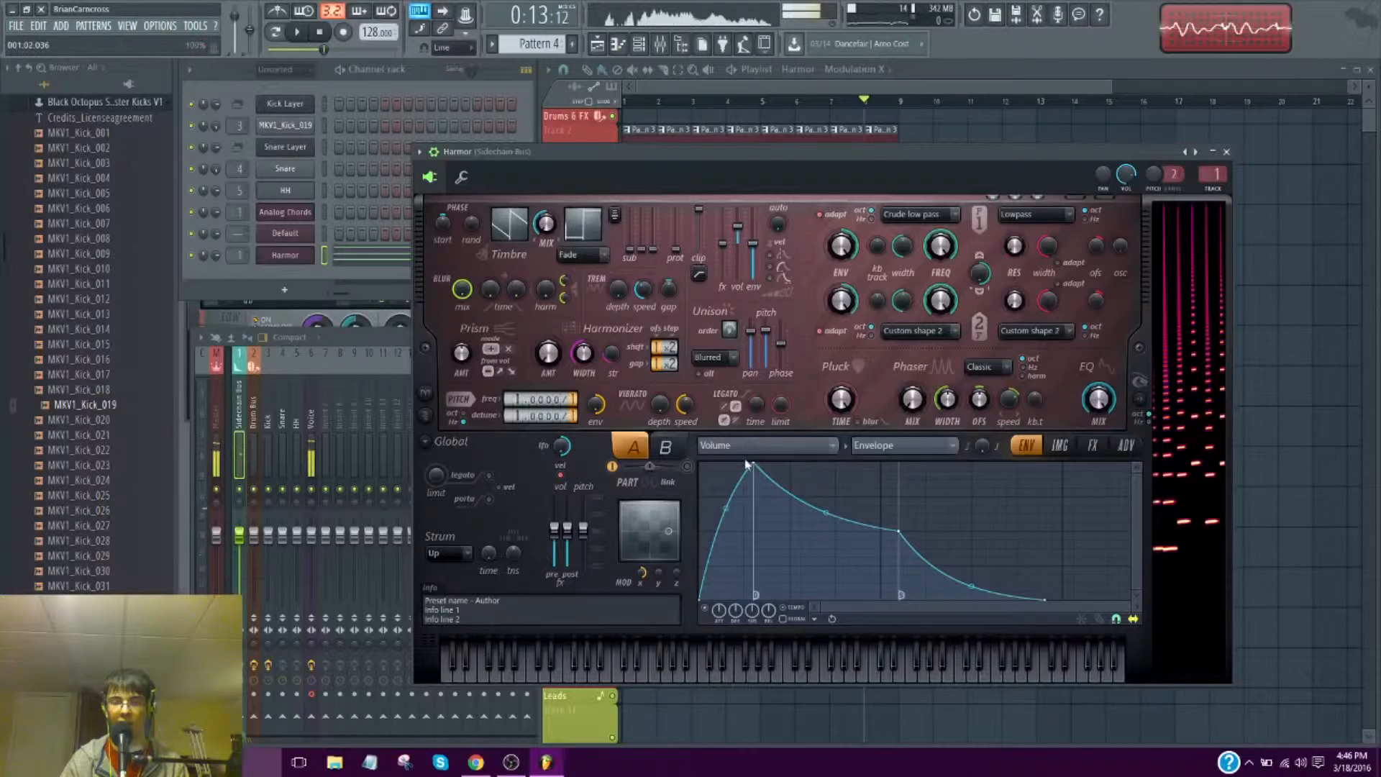
{"action": "left_click_drag", "start_coordinate": [757, 465], "coordinate": [529, 362]}
Delete the Volume envelope's last point and pull the remaining decay into a short, outward-bowed drop
{"action": "right_click", "coordinate": [991, 600]}
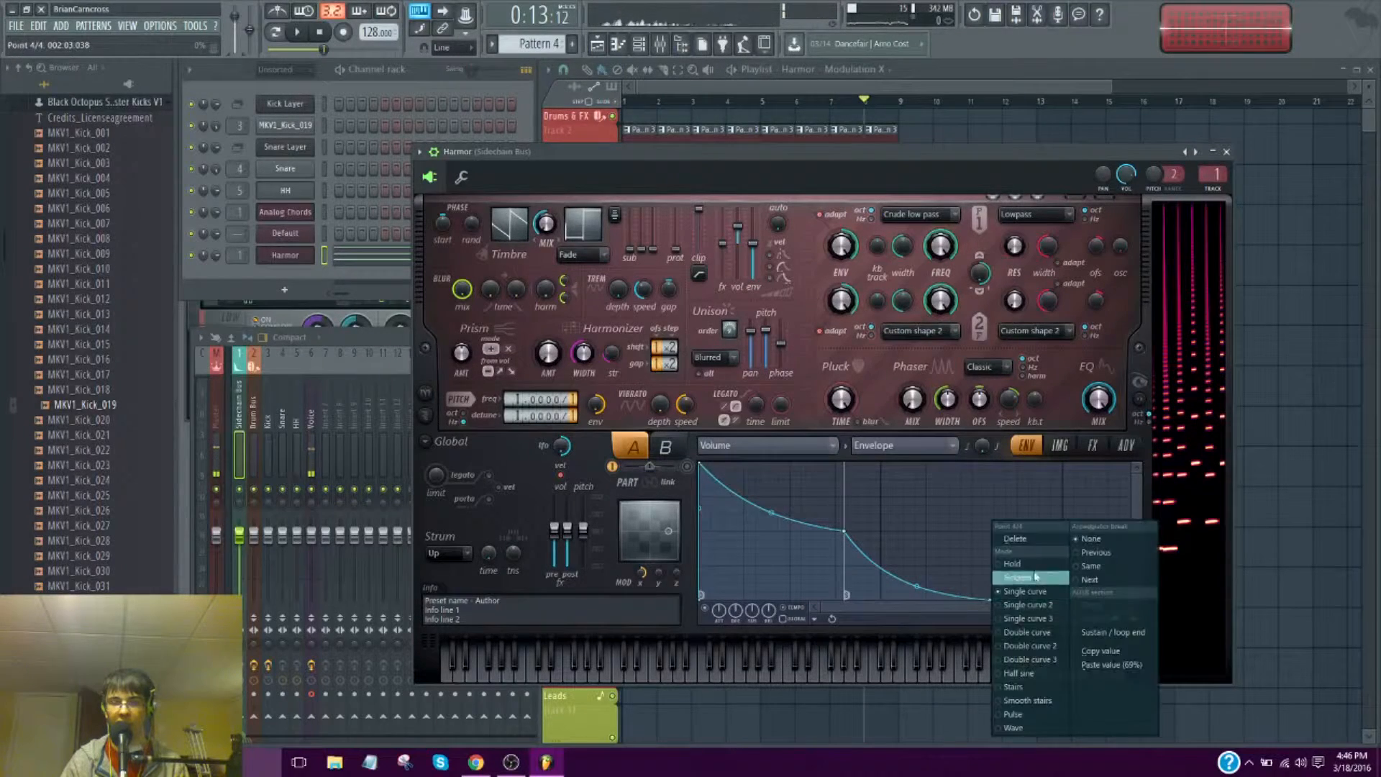
{"action": "left_click", "coordinate": [1038, 543]}
{"action": "left_click_drag", "start_coordinate": [851, 533], "coordinate": [762, 582]}
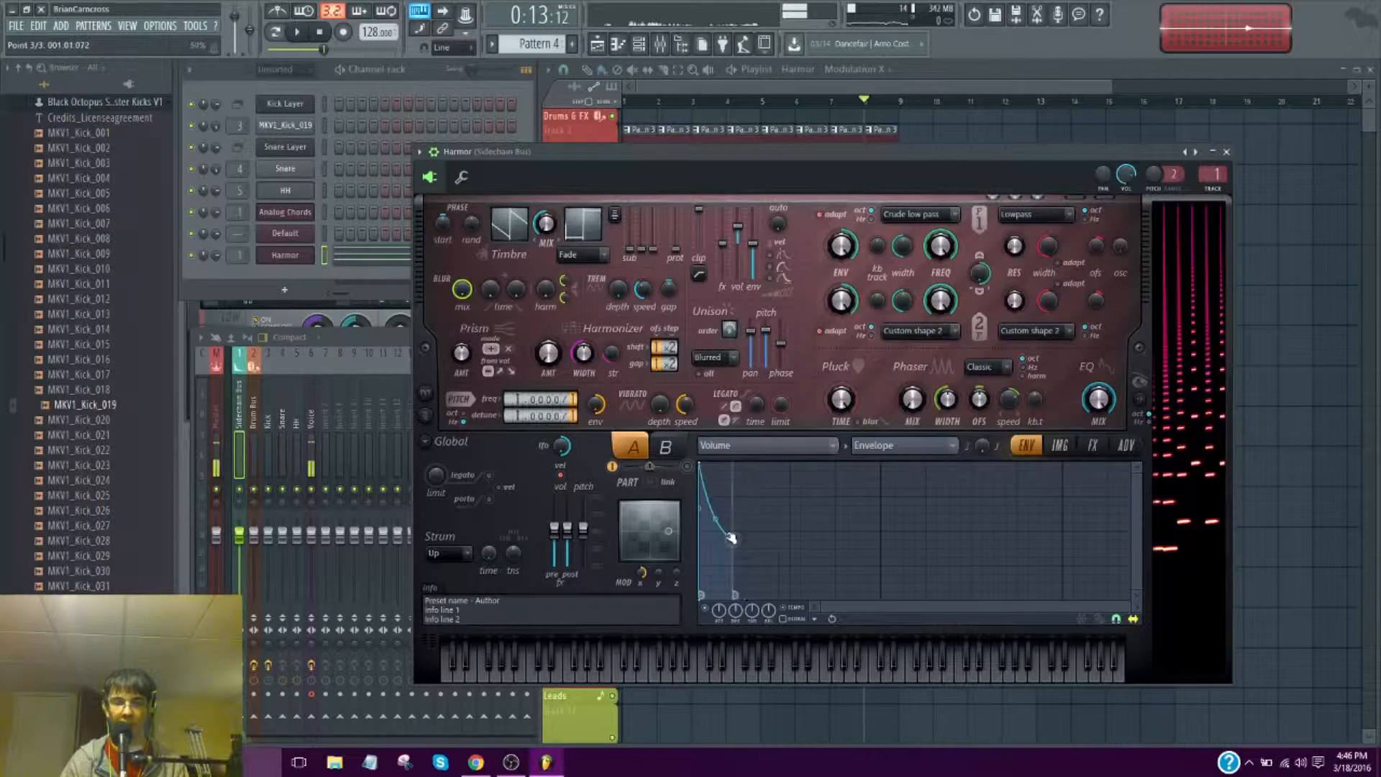
{"action": "left_click_drag", "start_coordinate": [729, 538], "coordinate": [709, 492]}
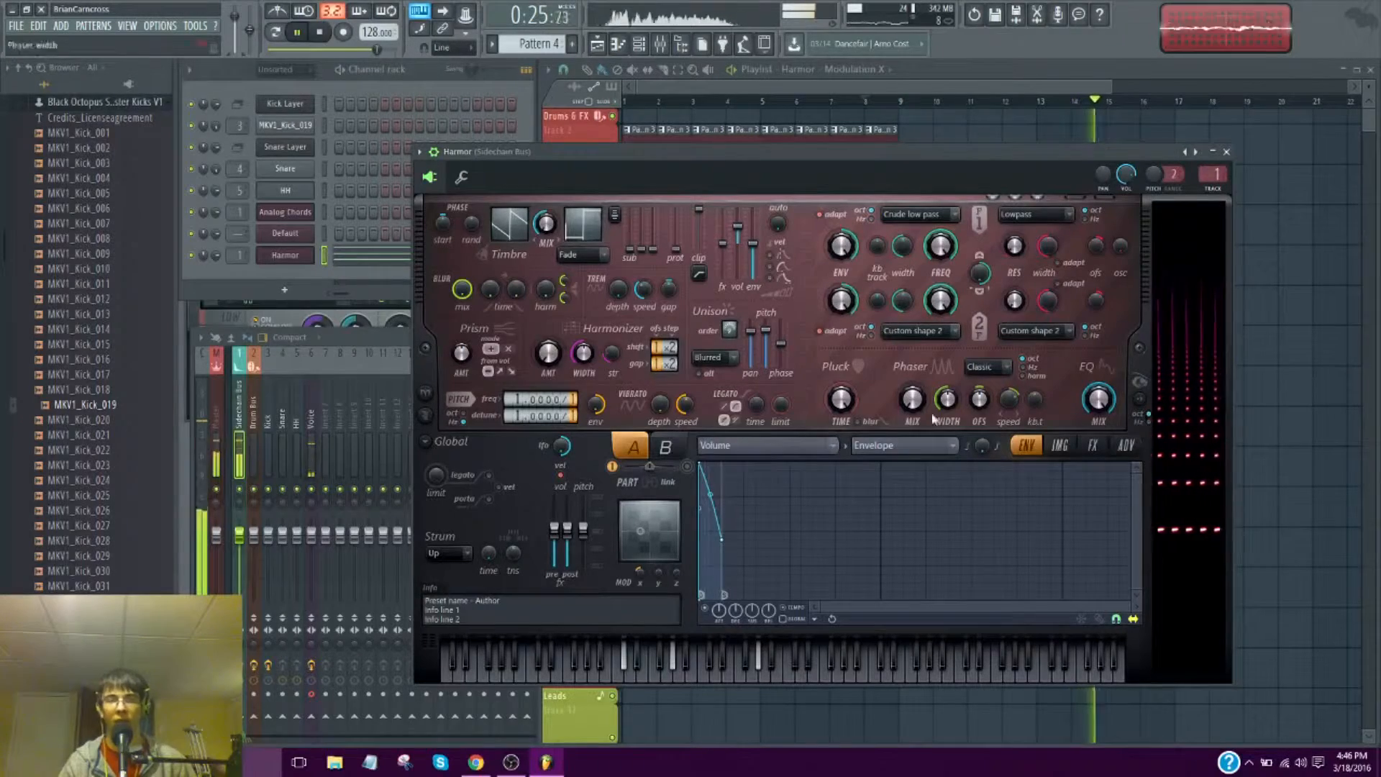
Look through Harmor's effects, image and advanced pages, stop playback and return to bar 8 in the playlist
{"action": "left_click", "coordinate": [1060, 446]}
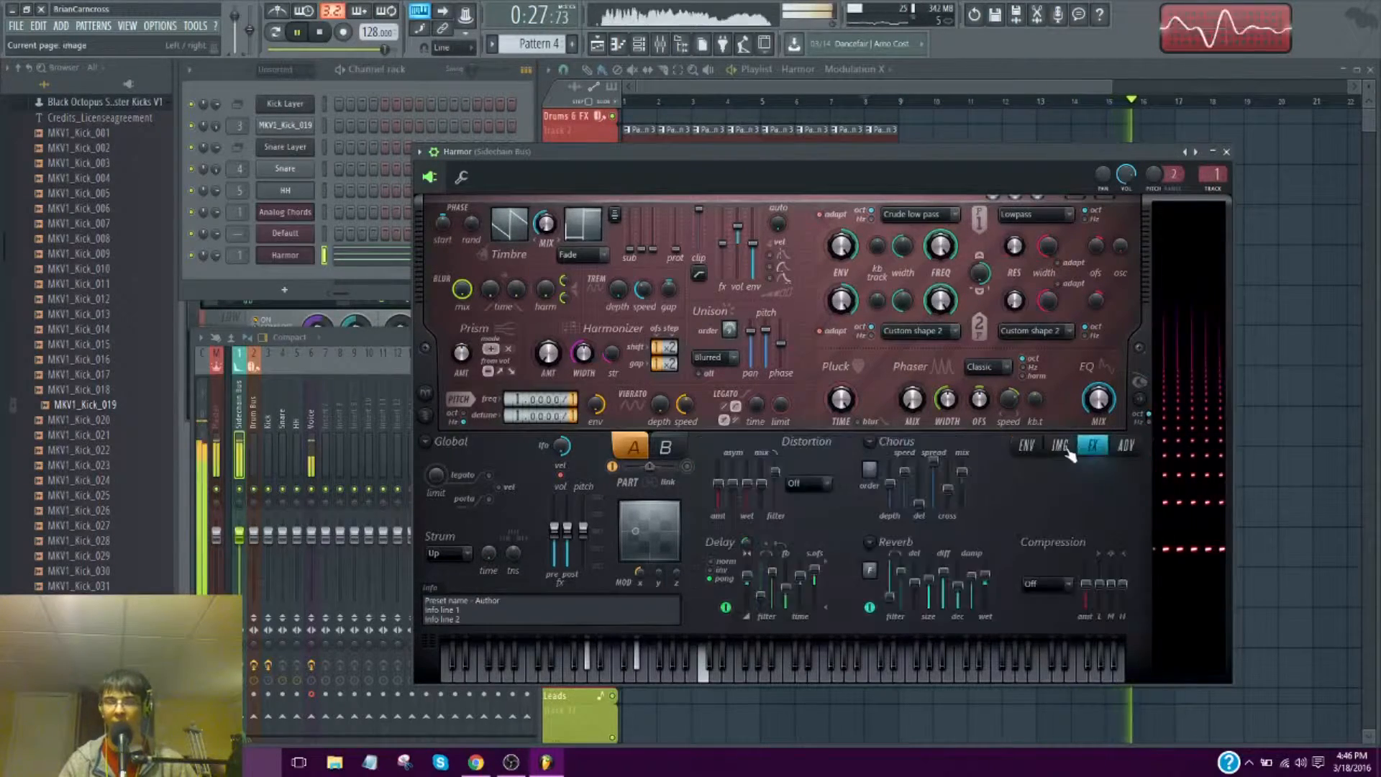
{"action": "left_click", "coordinate": [1126, 450]}
{"action": "left_click", "coordinate": [1027, 446]}
{"action": "key", "text": "space"}
{"action": "left_click", "coordinate": [870, 102]}
{"action": "left_click", "coordinate": [869, 101]}
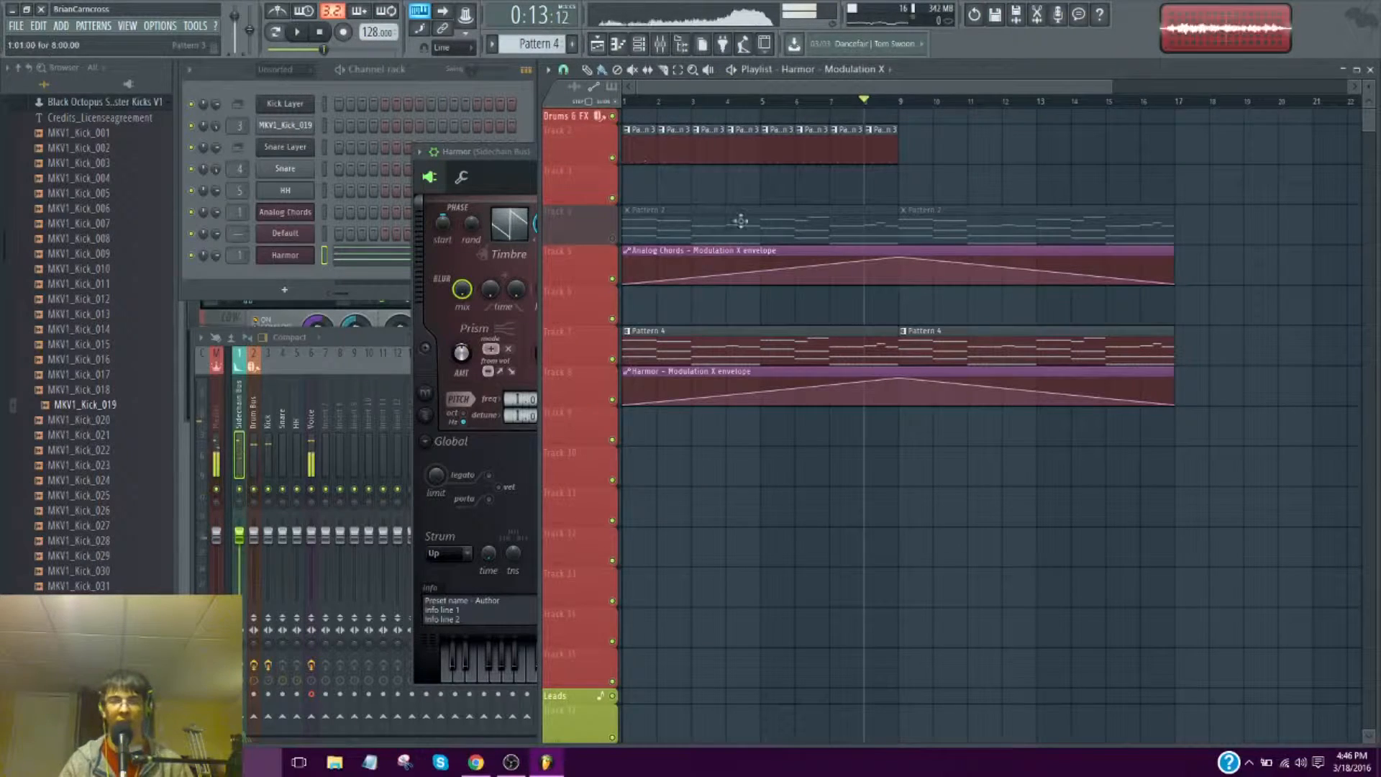
Unmute the Pattern 2 chord track, mute the Pattern 4 track, and audition the Analog Chords sound from bar 8
{"action": "left_click", "coordinate": [614, 239]}
{"action": "left_click", "coordinate": [614, 359]}
{"action": "key", "text": "space"}
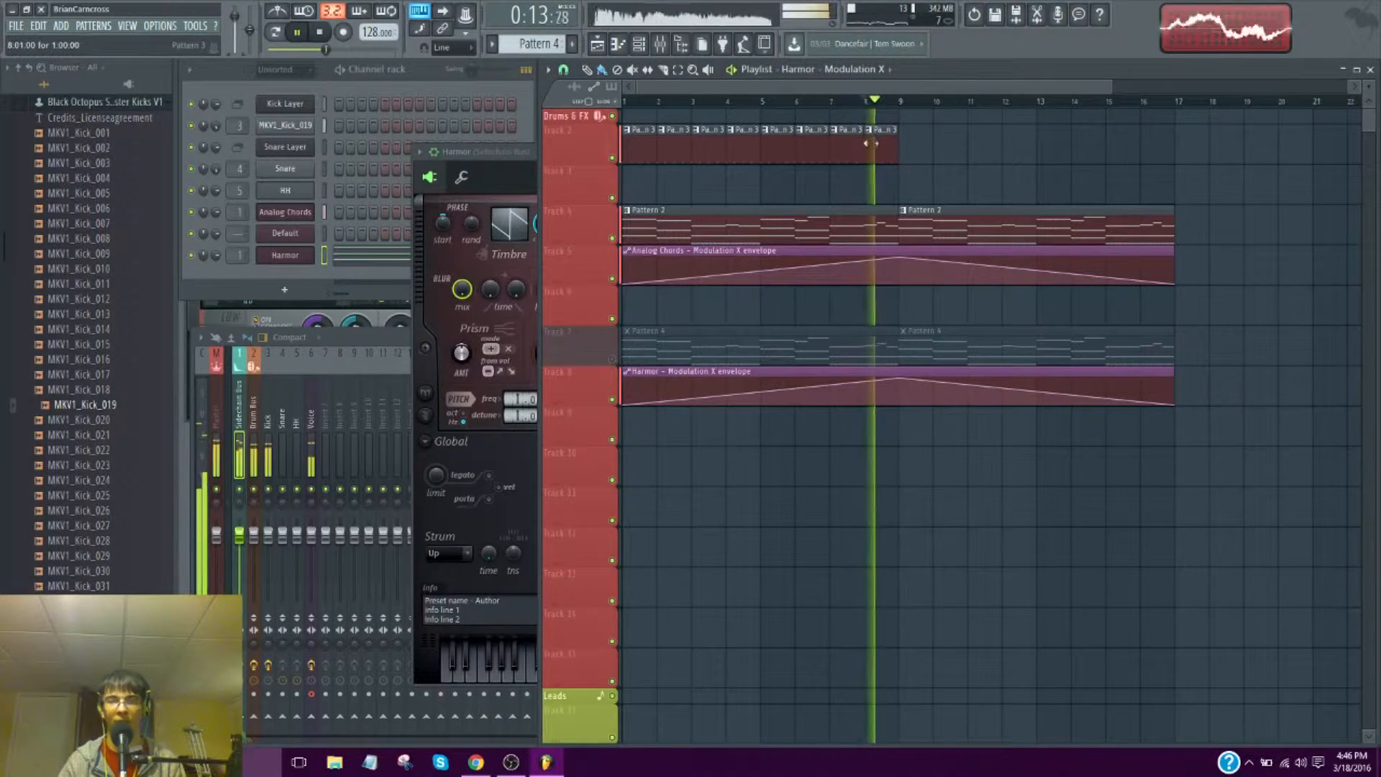
{"action": "left_click", "coordinate": [301, 214]}
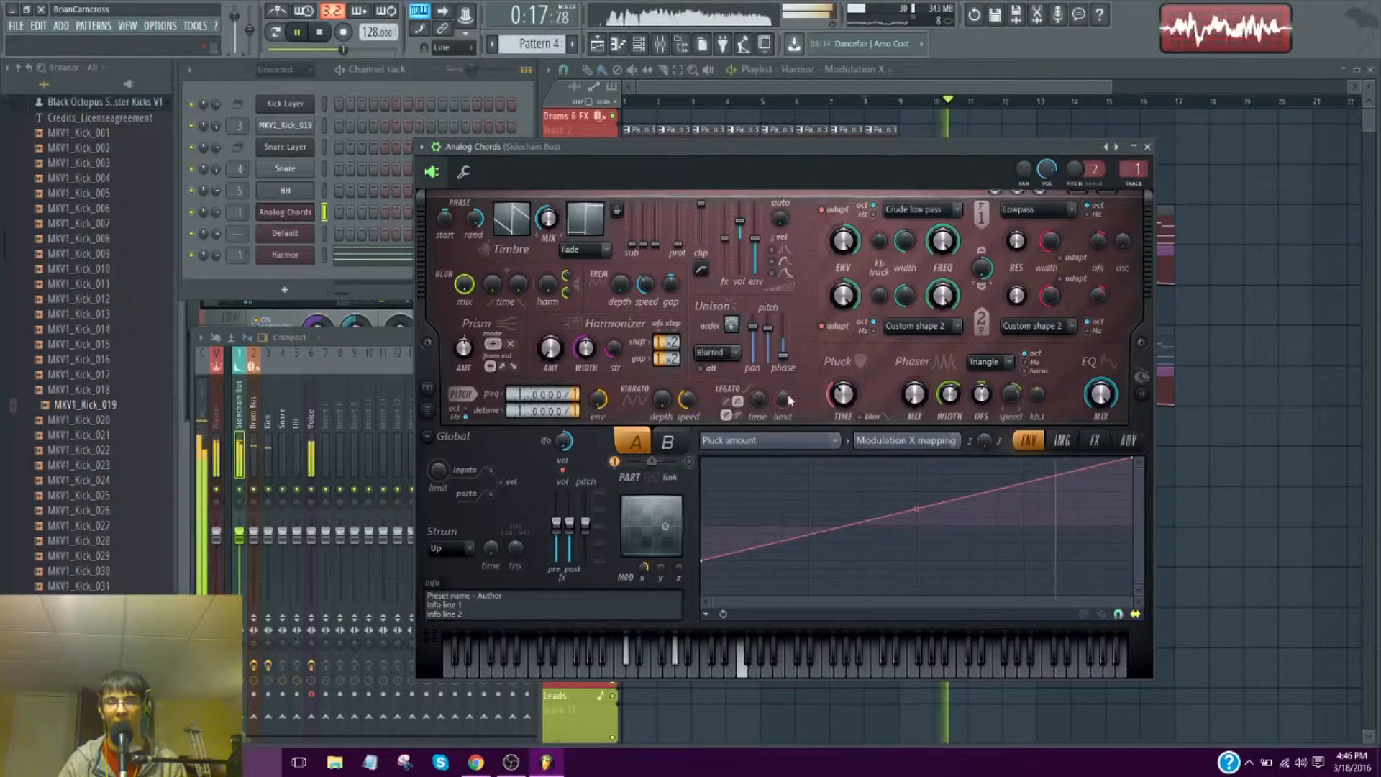
{"action": "key", "text": "space"}
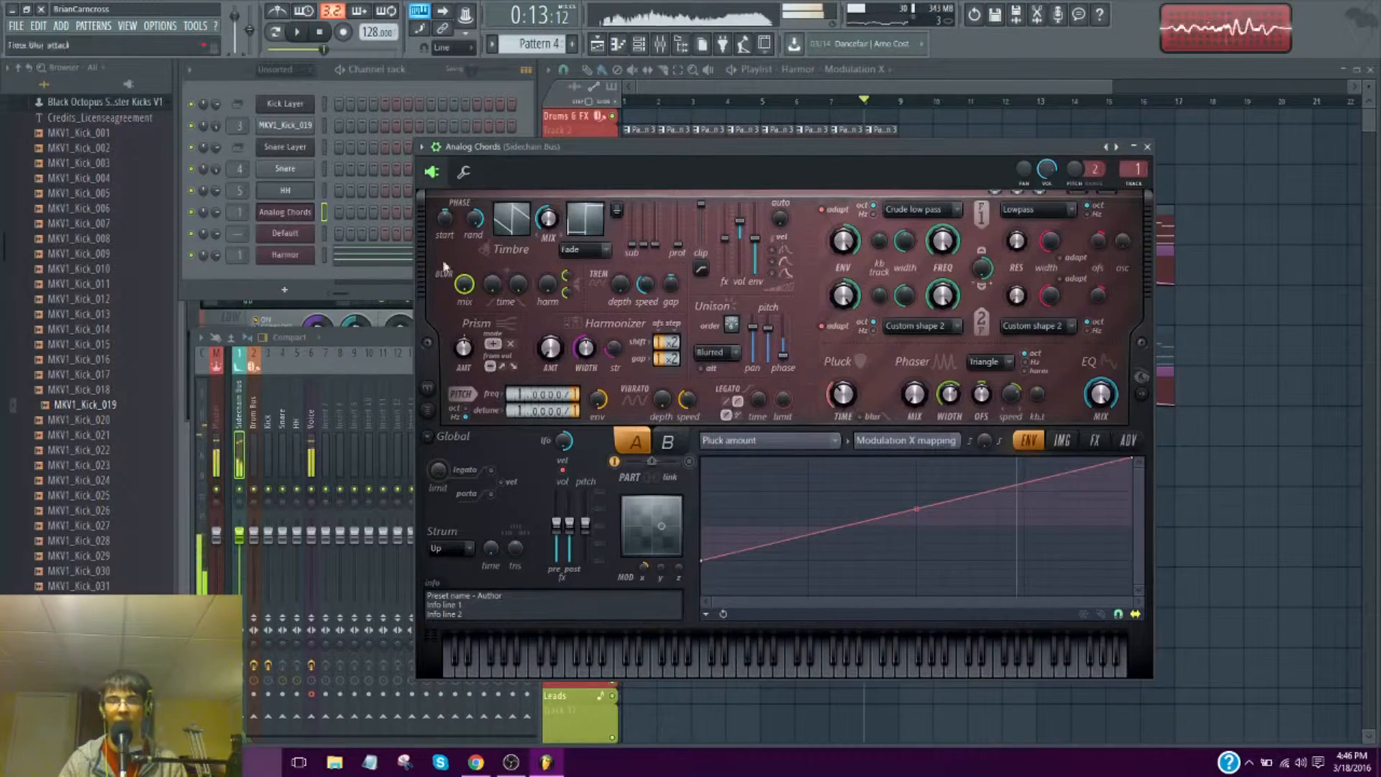
Add a second fresh Harmor channel and move its window clear of the channel rack
{"action": "left_click", "coordinate": [284, 289]}
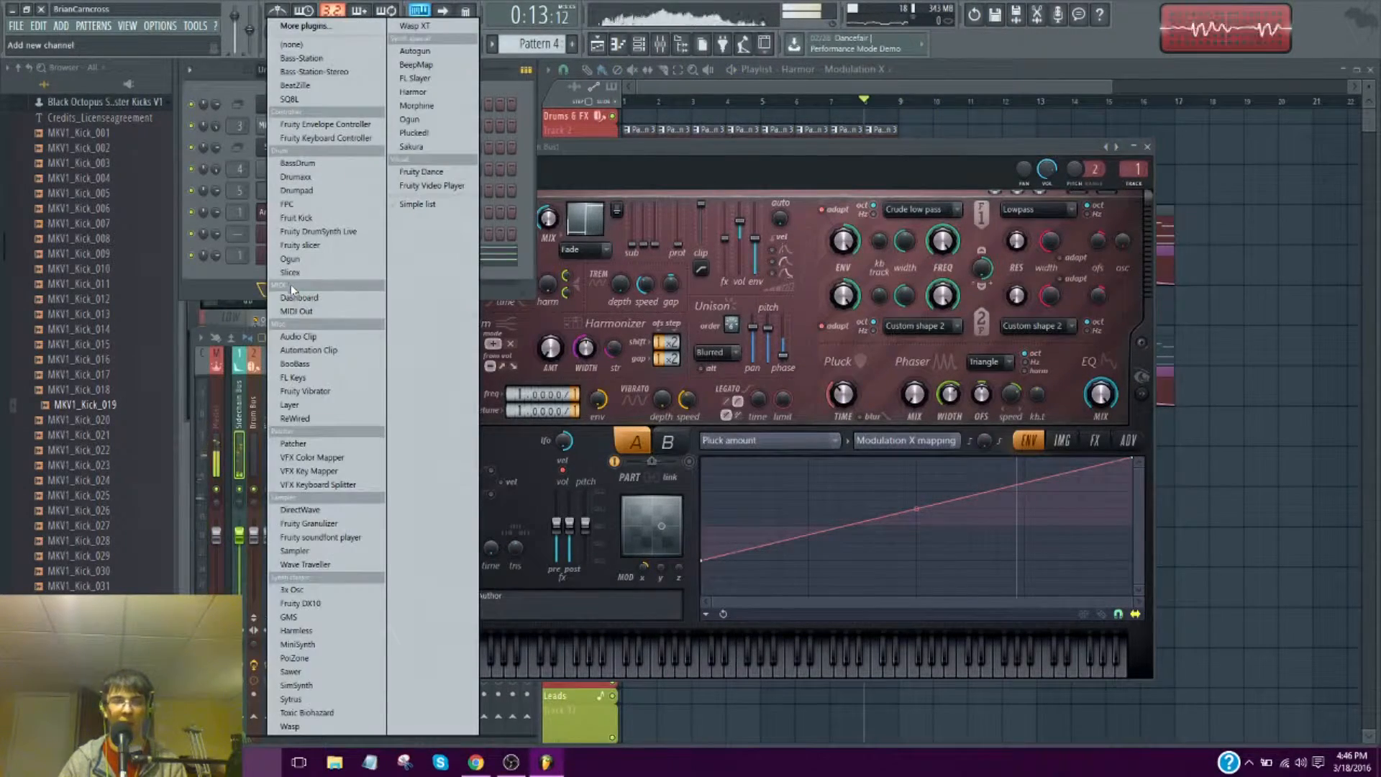
{"action": "left_click", "coordinate": [430, 94]}
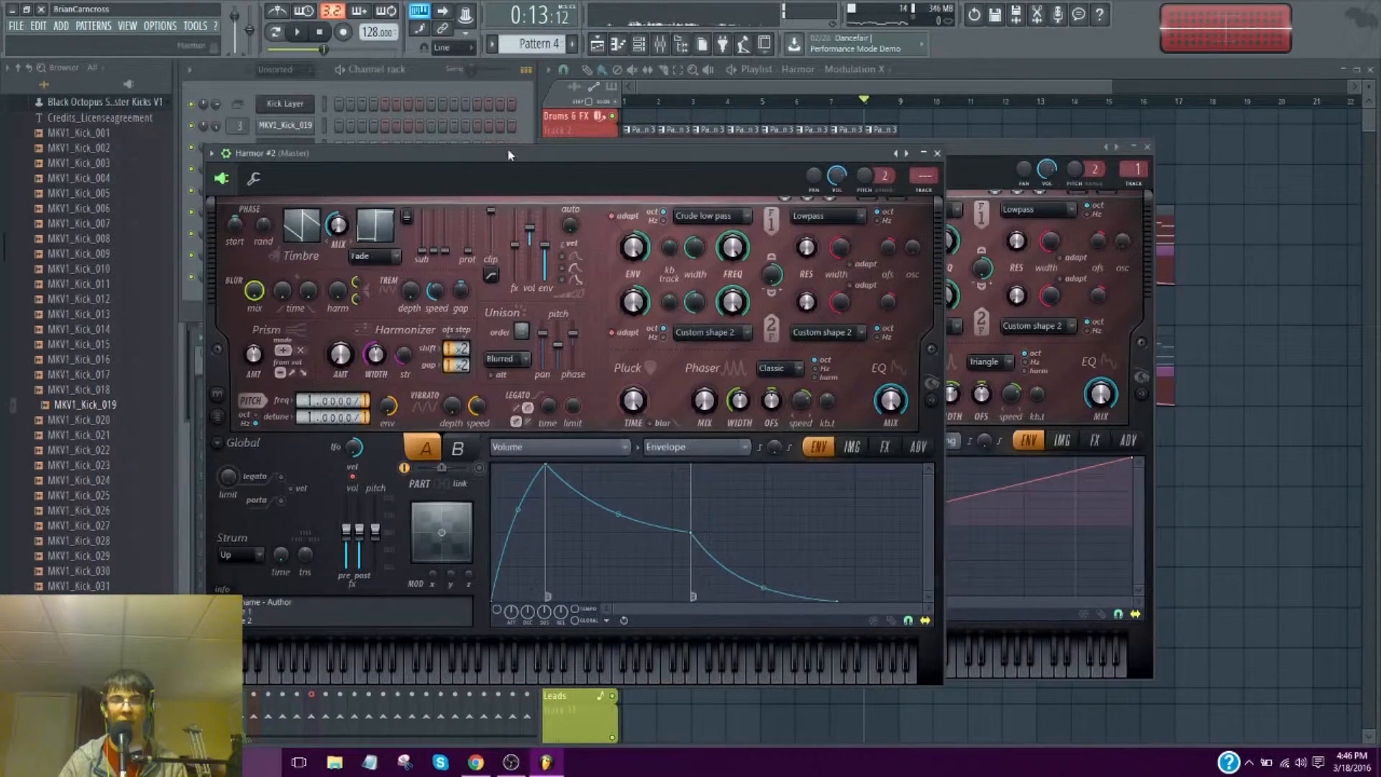
{"action": "left_click_drag", "start_coordinate": [508, 154], "coordinate": [760, 124]}
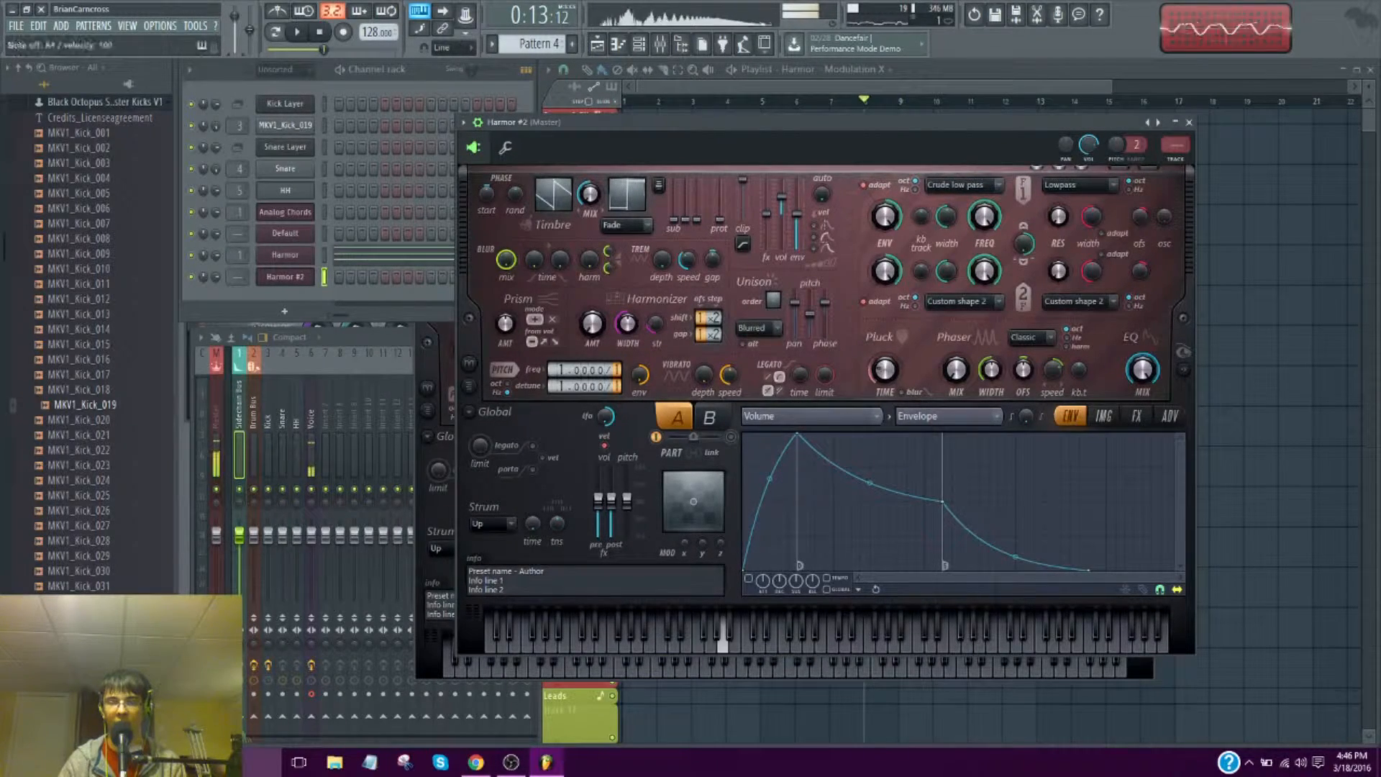
Draw a short, inward-curved downward drop in the new Harmor's Filter 1 frequency envelope
{"action": "right_click", "coordinate": [984, 217]}
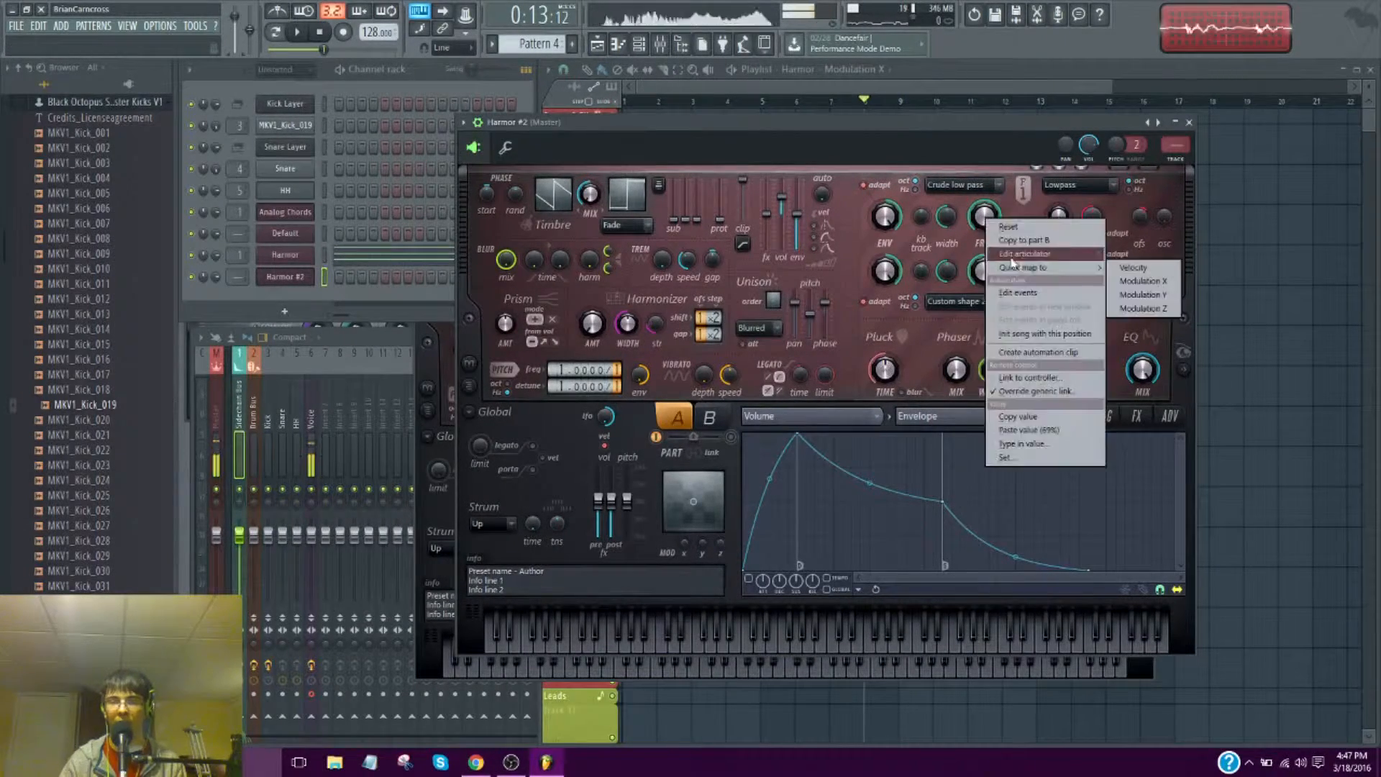
{"action": "left_click", "coordinate": [1011, 256]}
{"action": "right_click", "coordinate": [851, 536]}
{"action": "scroll", "coordinate": [853, 536], "scroll_direction": "down", "scroll_amount": 1}
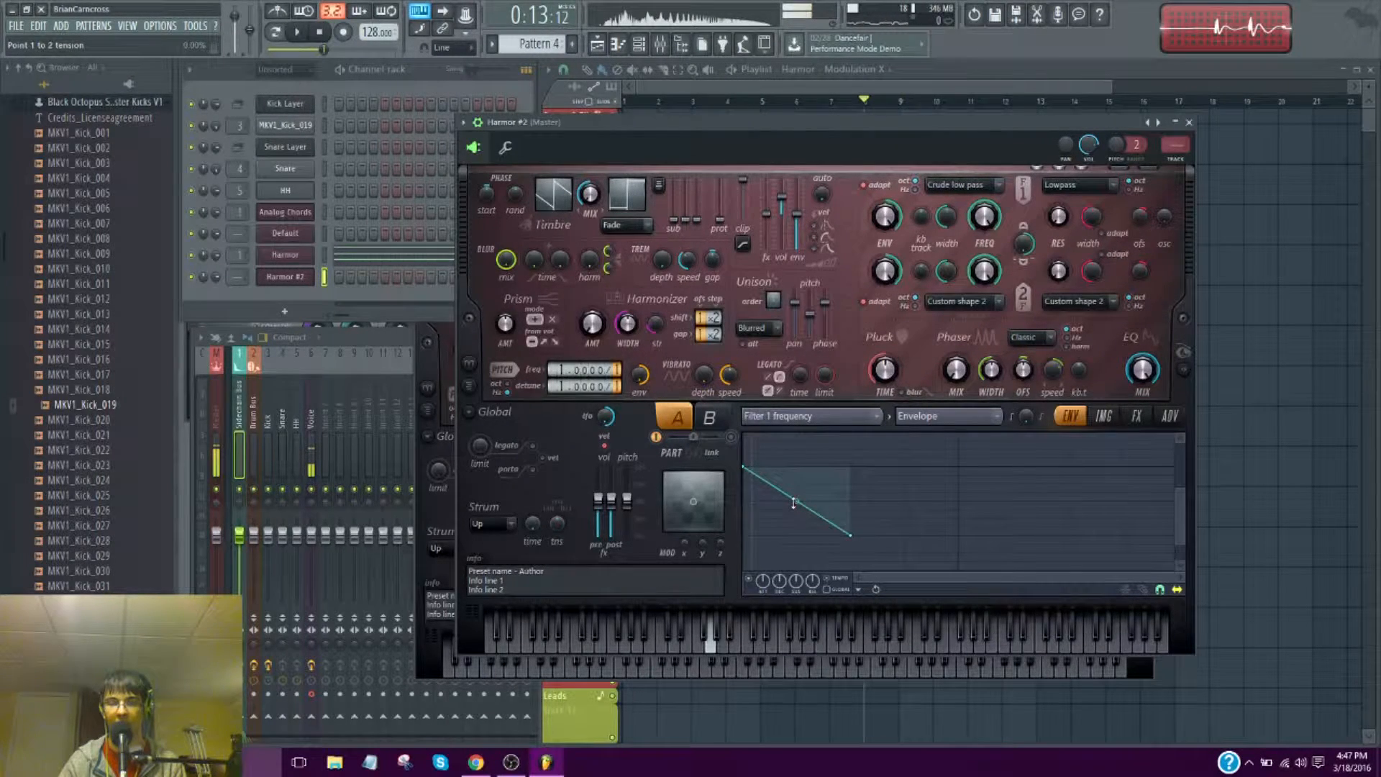
{"action": "left_click_drag", "start_coordinate": [793, 502], "coordinate": [794, 533]}
{"action": "right_click", "coordinate": [887, 382]}
{"action": "left_click", "coordinate": [866, 416]}
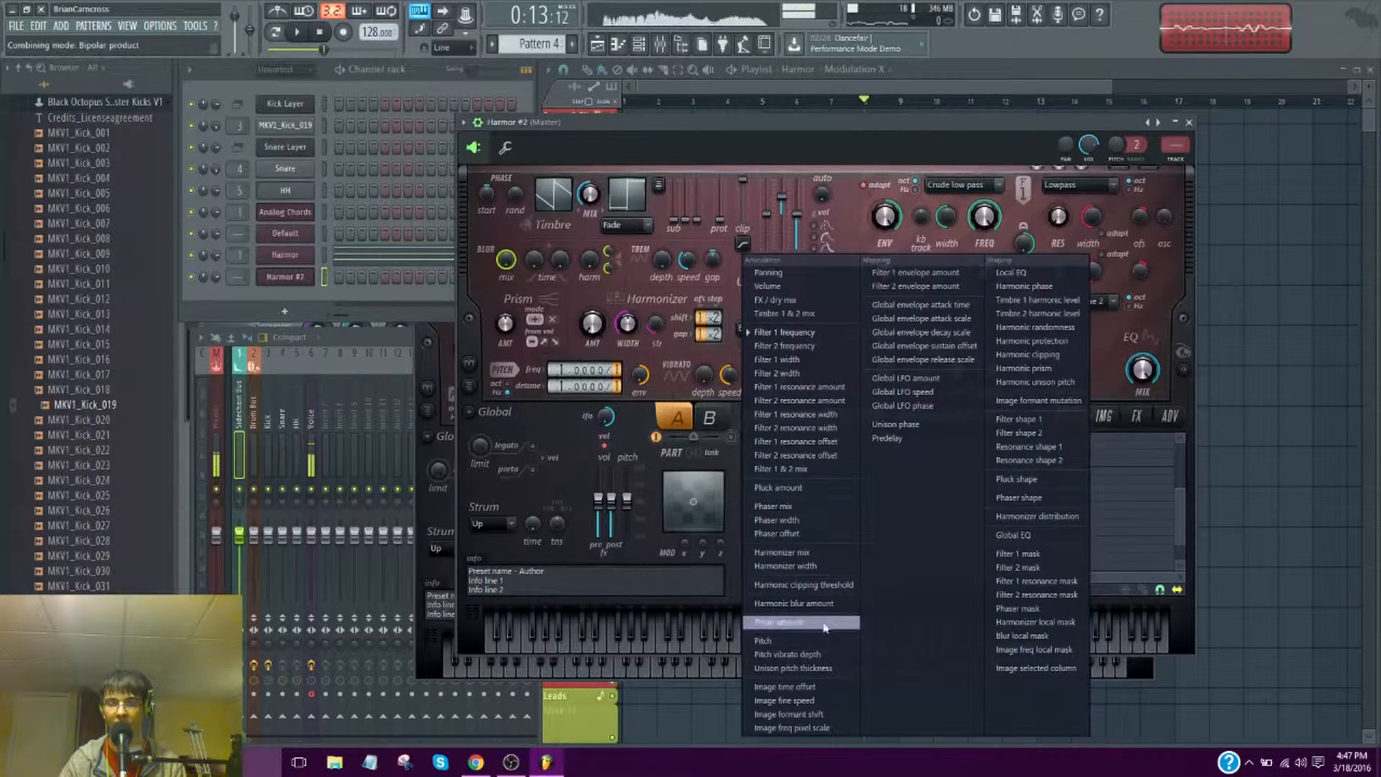
{"action": "left_click", "coordinate": [1005, 154]}
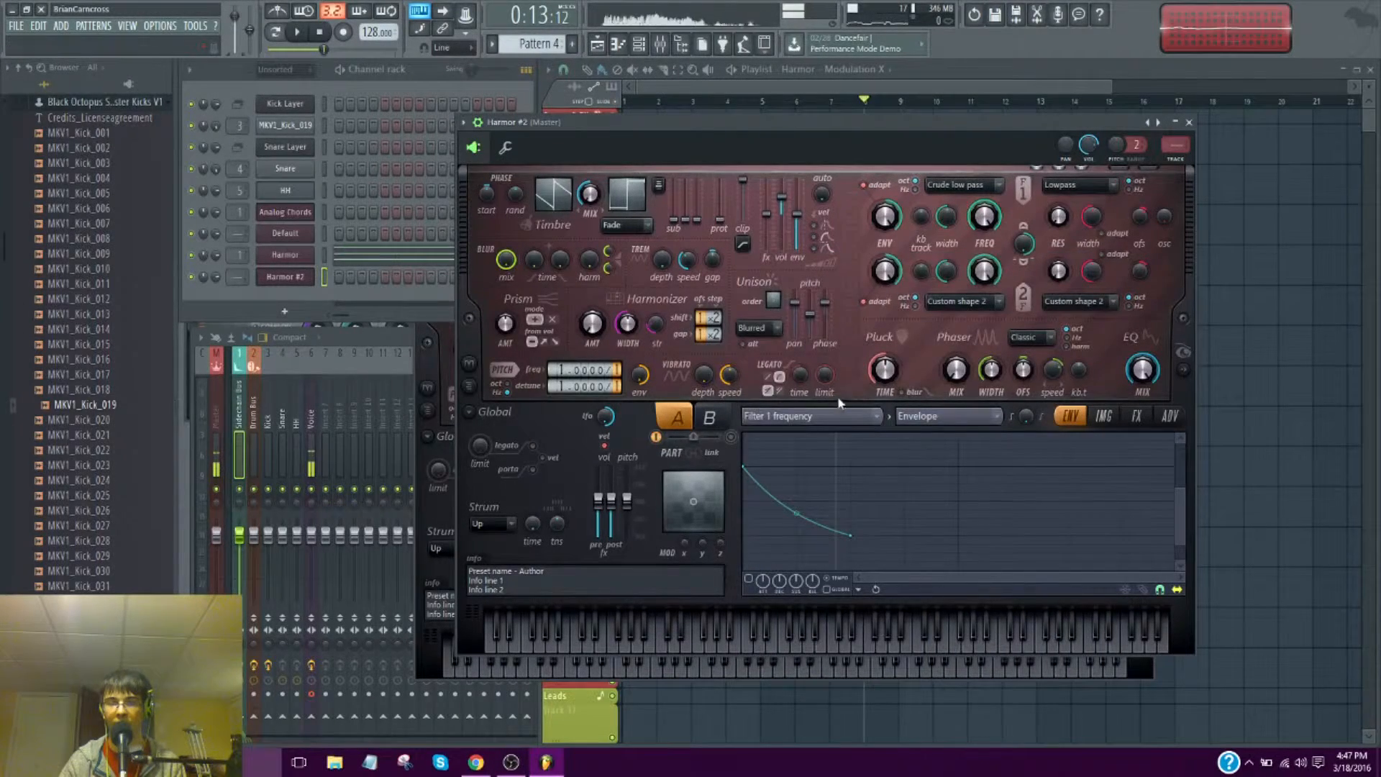
Open the Pluck shape curve, show Harmor's visualizer beside the controls and adjust the Pluck time
{"action": "left_click", "coordinate": [840, 415]}
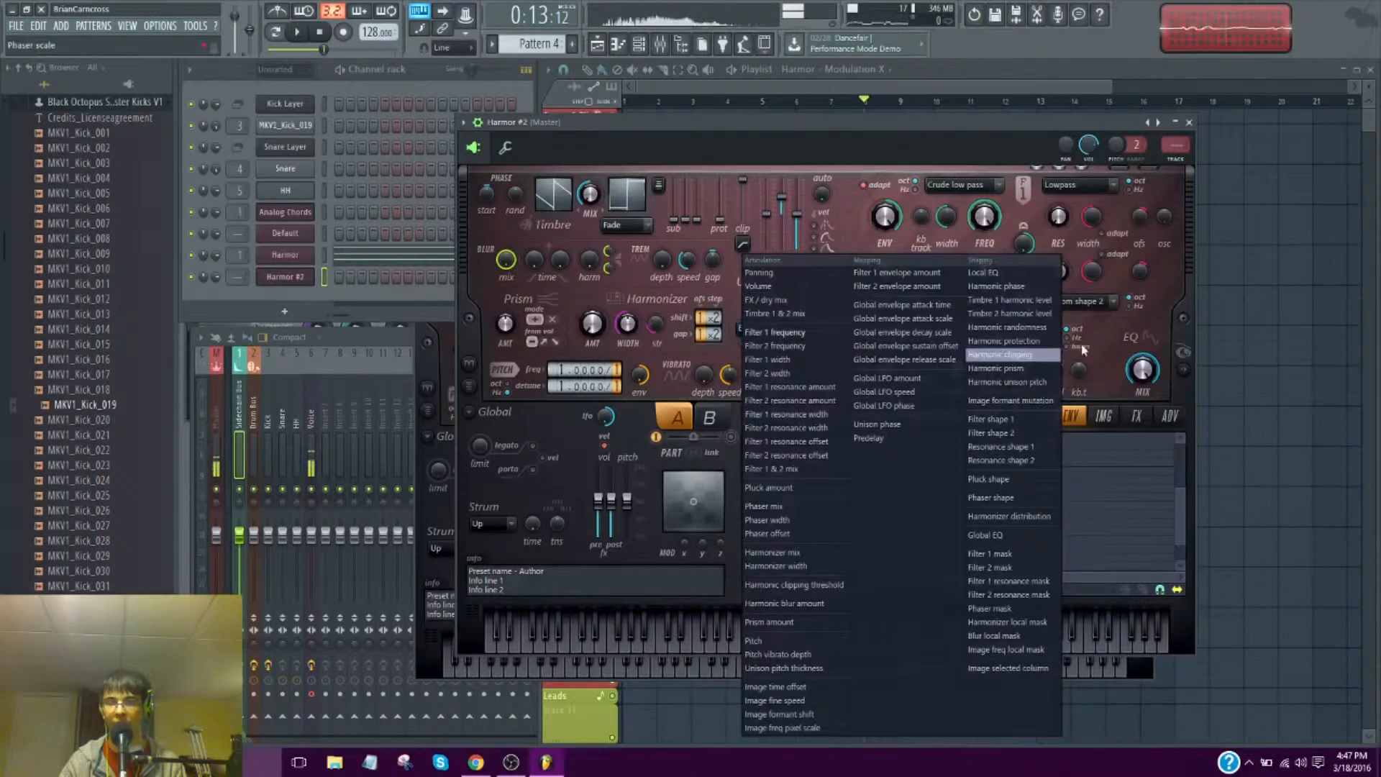
{"action": "left_click", "coordinate": [1011, 479]}
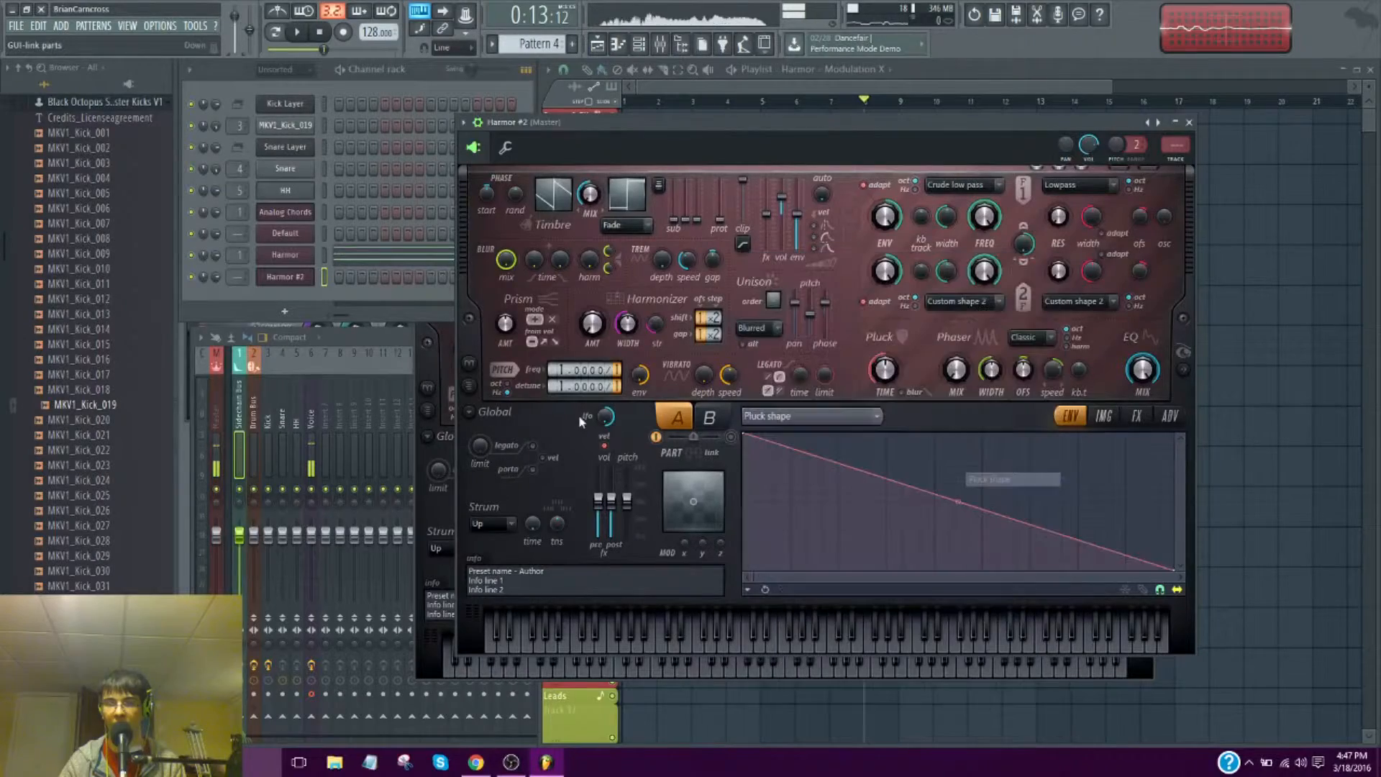
{"action": "left_click", "coordinate": [1184, 370]}
{"action": "left_click_drag", "start_coordinate": [1016, 136], "coordinate": [839, 165]}
{"action": "mouse_move", "coordinate": [707, 400]}
{"action": "left_mouse_down"}
{"action": "mouse_move", "coordinate": [708, 382]}
{"action": "mouse_move", "coordinate": [707, 399]}
{"action": "left_mouse_up"}
Try bending and splitting the Pluck shape line, delete the added point and bow the whole curve outward
{"action": "left_click_drag", "start_coordinate": [780, 540], "coordinate": [783, 465]}
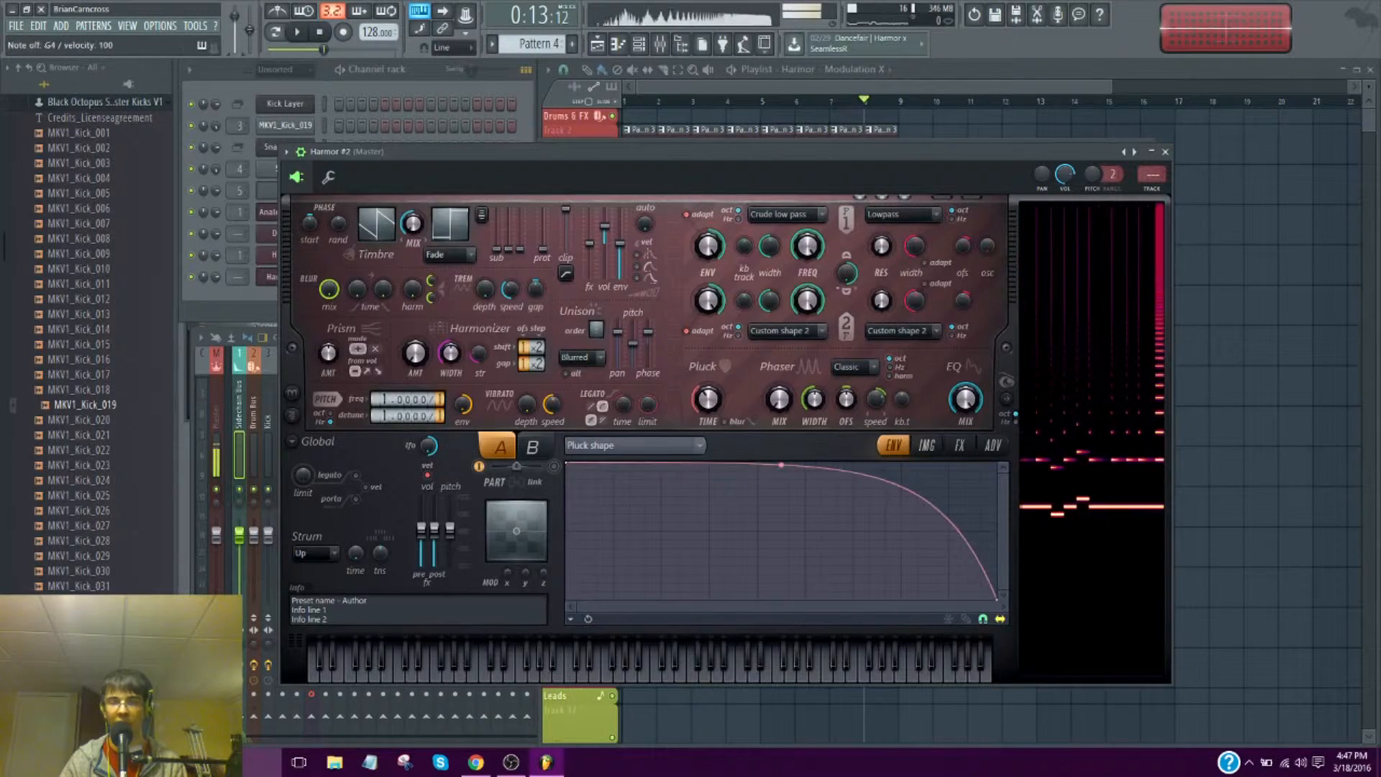
{"action": "right_click", "coordinate": [783, 465]}
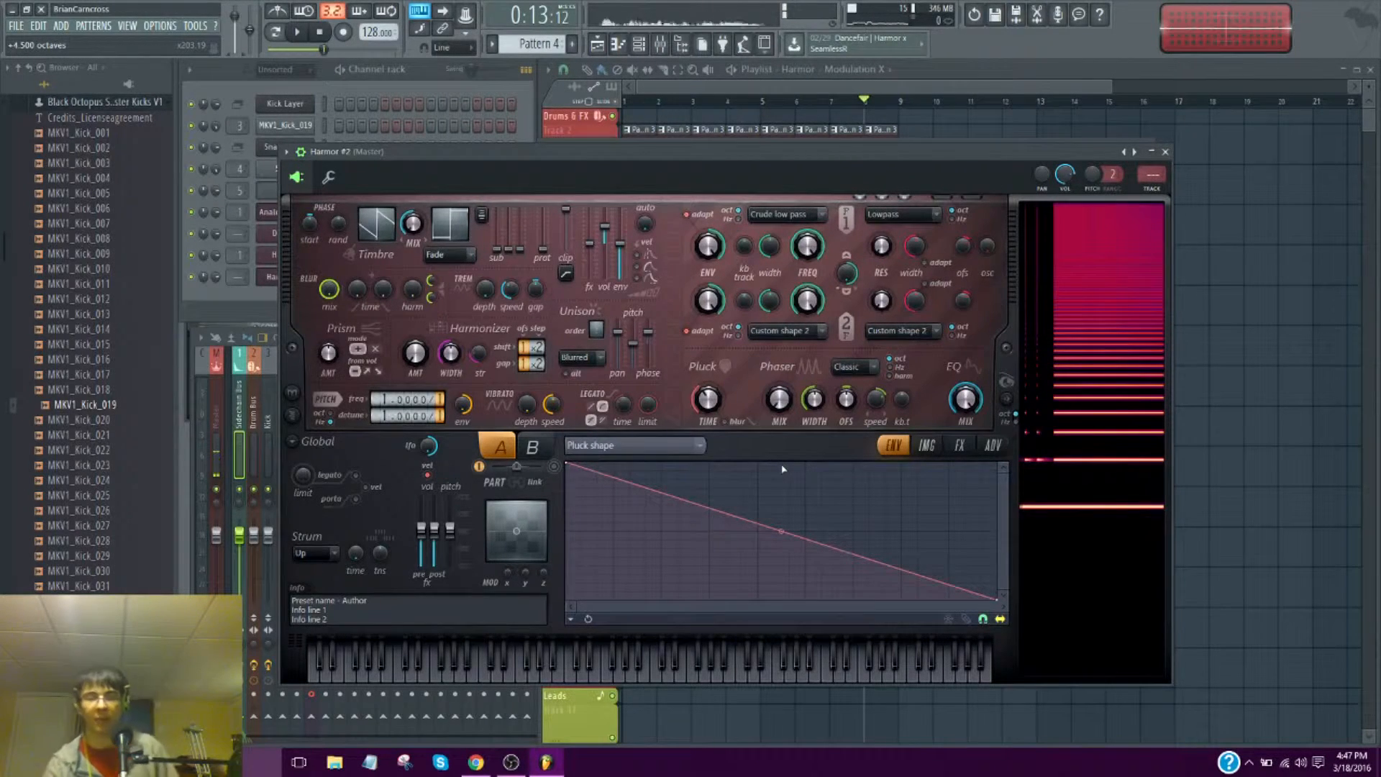
{"action": "left_click_drag", "start_coordinate": [625, 483], "coordinate": [728, 524]}
{"action": "right_click", "coordinate": [727, 522]}
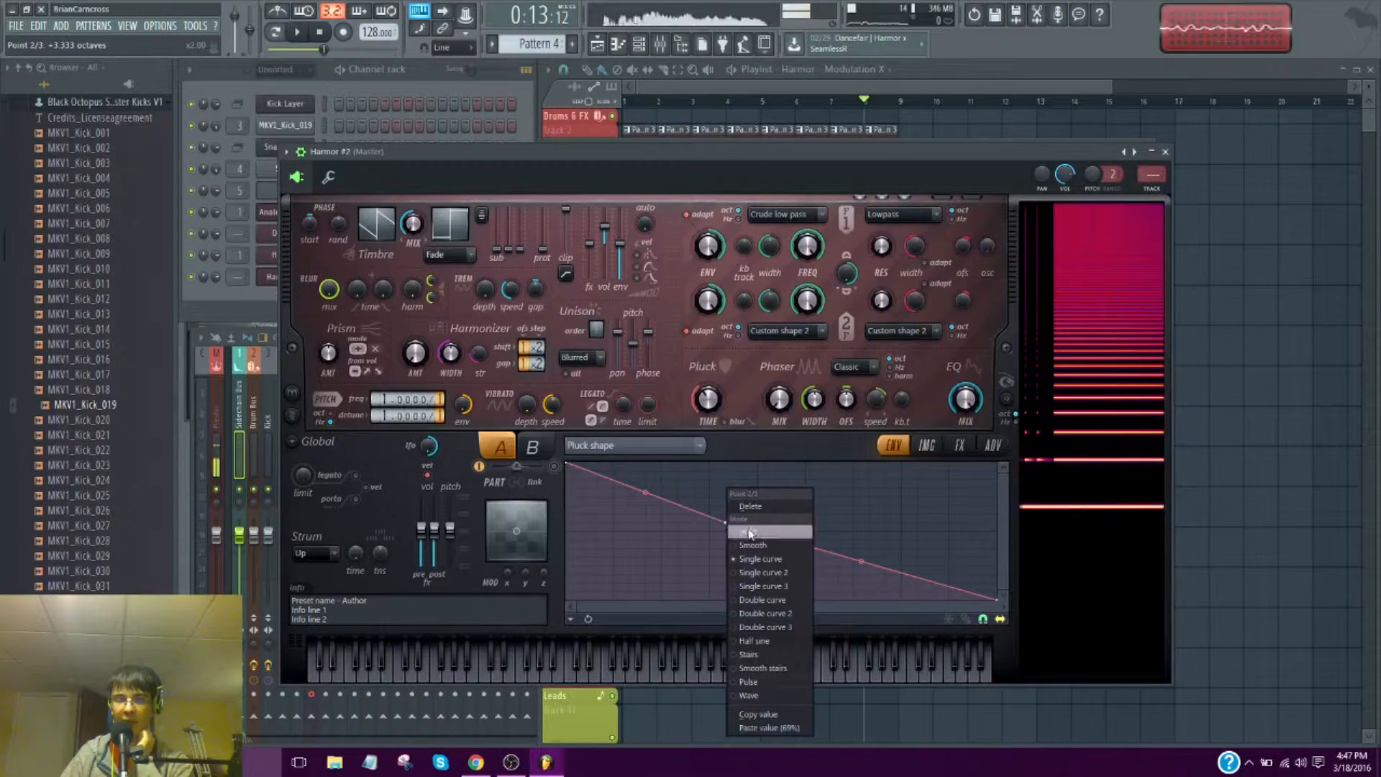
{"action": "left_click", "coordinate": [771, 507]}
{"action": "left_click_drag", "start_coordinate": [782, 531], "coordinate": [782, 476]}
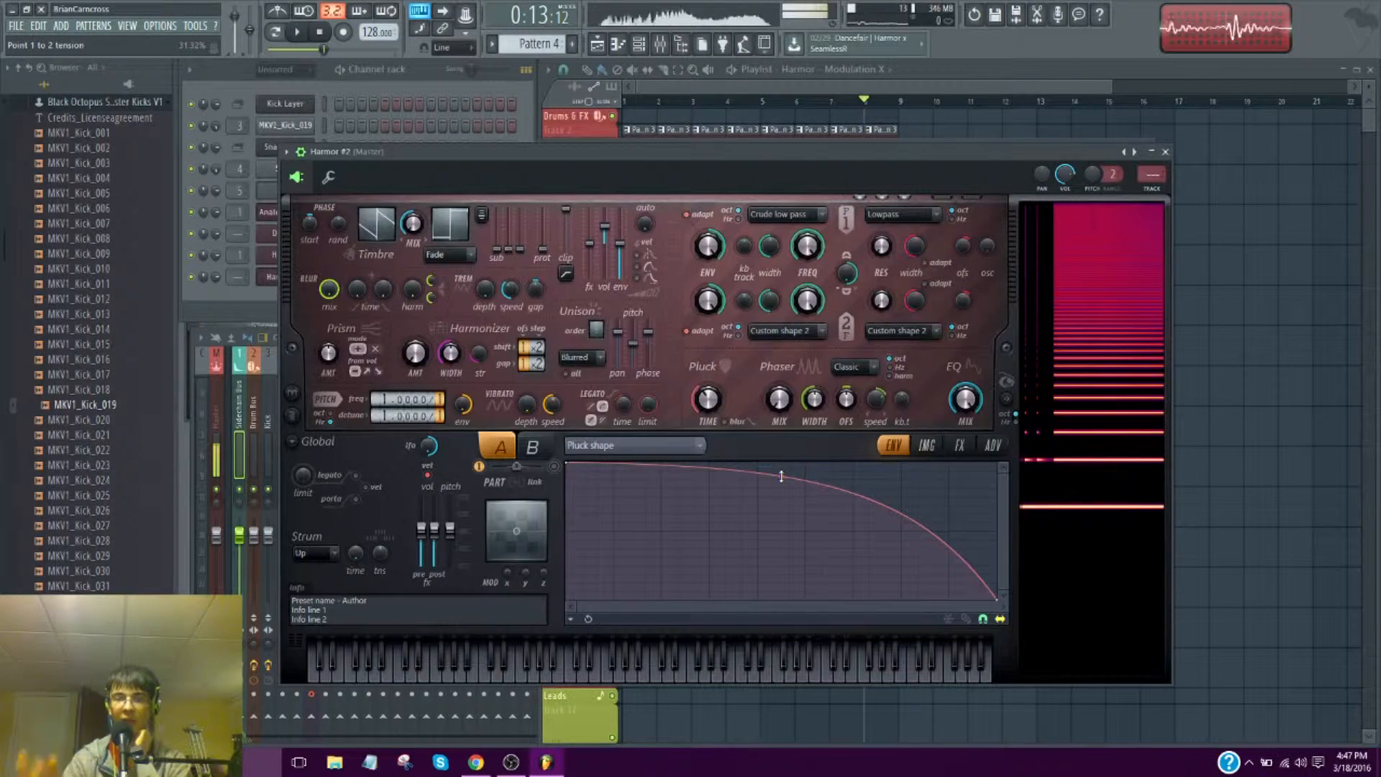
Try adding points to the Pluck shape at alternating low and high levels to form a wavy curve
{"action": "left_click_drag", "start_coordinate": [756, 477], "coordinate": [757, 514]}
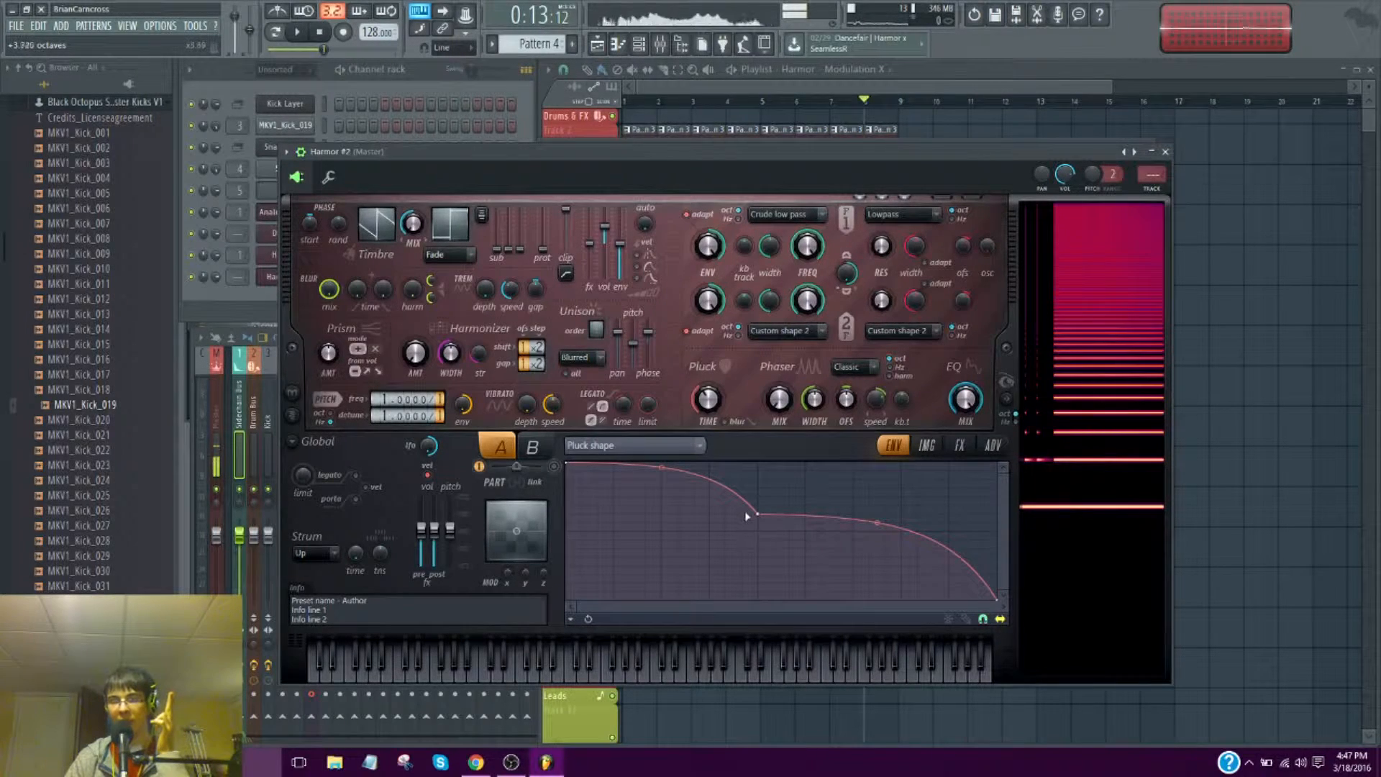
{"action": "left_click_drag", "start_coordinate": [761, 518], "coordinate": [646, 574]}
{"action": "right_click", "coordinate": [710, 530]}
{"action": "left_click_drag", "start_coordinate": [709, 530], "coordinate": [725, 488]}
{"action": "right_click", "coordinate": [773, 583]}
{"action": "right_click", "coordinate": [885, 497]}
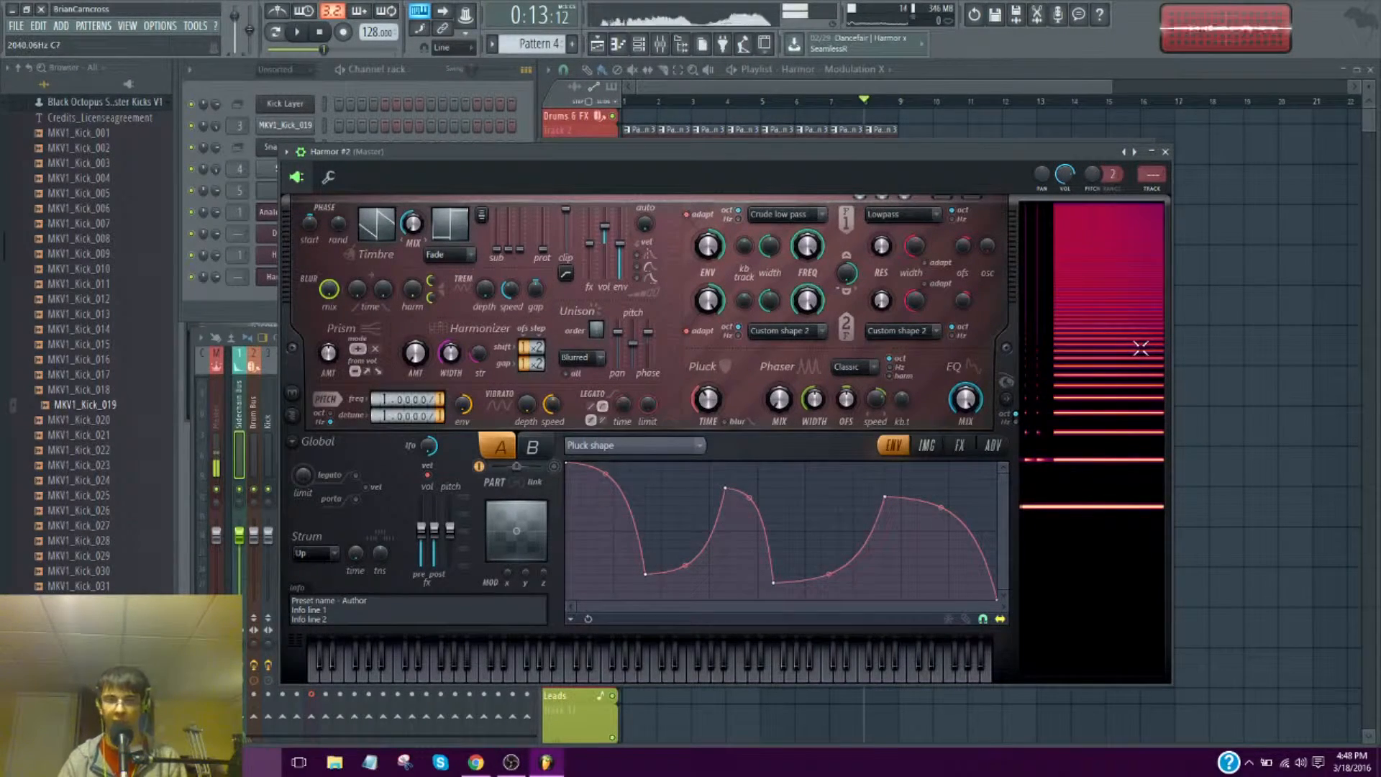
Play a series of notes on Harmor and examine how the wavy pluck shape affects the harmonics in the visualizer
{"action": "key", "text": "v"}
{"action": "key", "text": "v"}
{"action": "key", "text": "v"}
{"action": "key", "text": "n"}
{"action": "key", "text": "r"}
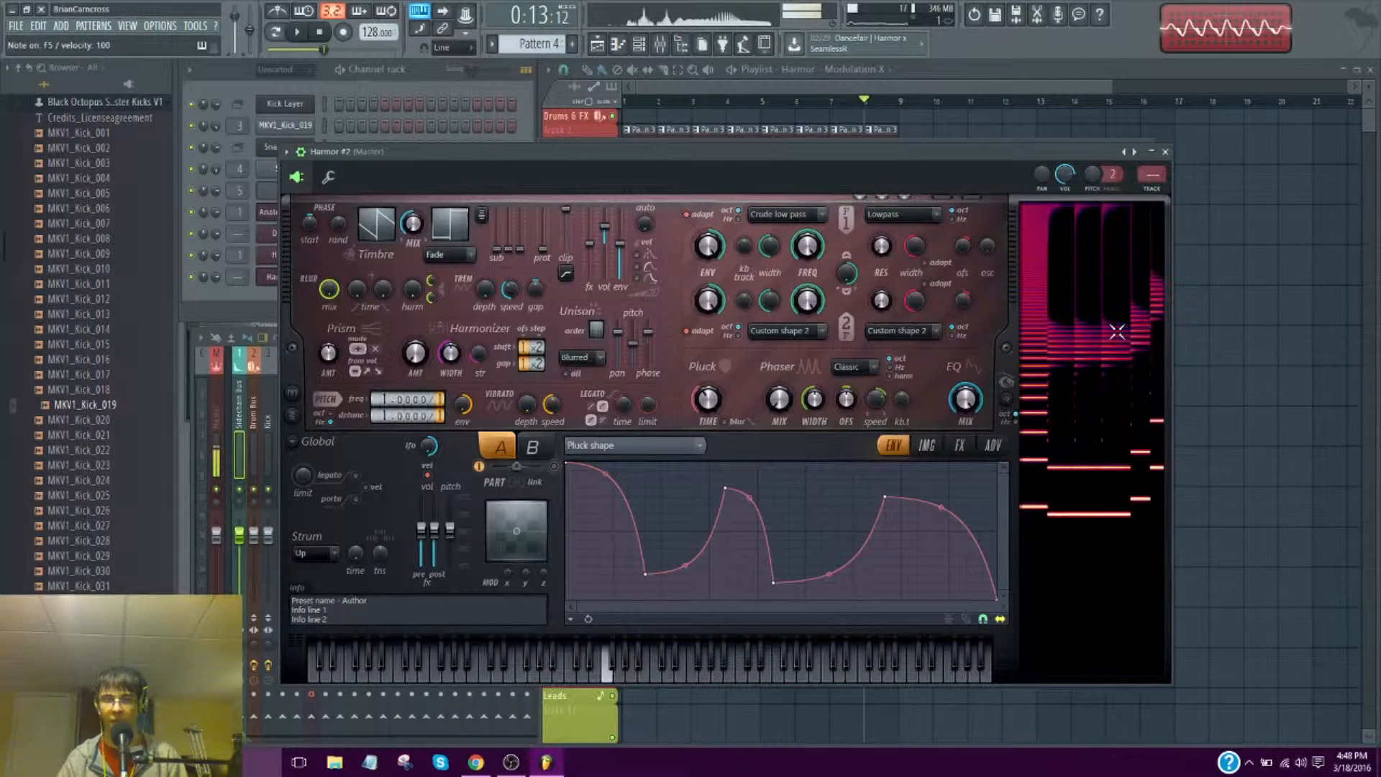
{"action": "key", "text": "r"}
{"action": "key", "text": "r"}
{"action": "key", "text": "v"}
{"action": "key", "text": "v"}
{"action": "key", "text": "c"}
{"action": "key", "text": "v"}
{"action": "key", "text": "c"}
{"action": "key", "text": "v"}
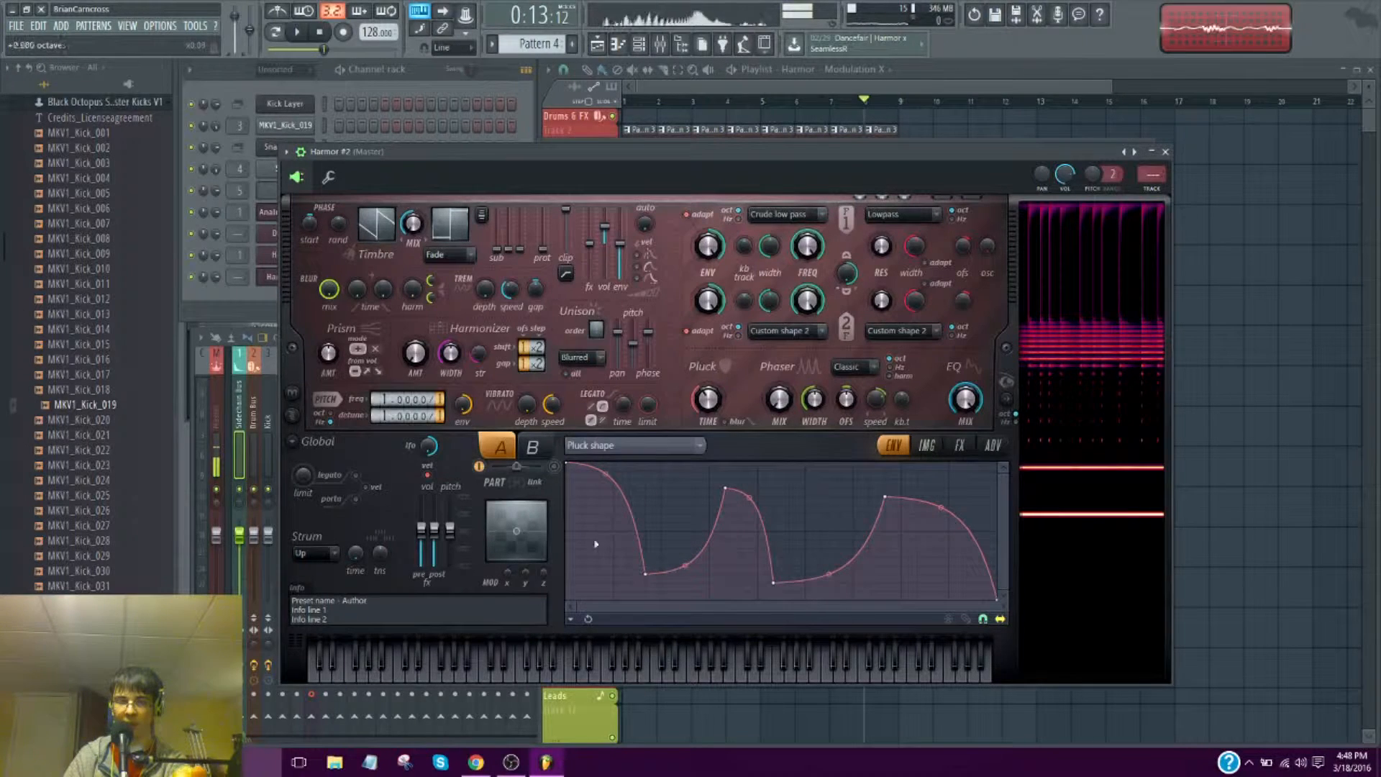
Try raising the Pluck shape's middle peak and scattering many more irregular points along the curve
{"action": "mouse_move", "coordinate": [728, 487]}
{"action": "left_mouse_down"}
{"action": "mouse_move", "coordinate": [727, 464]}
{"action": "mouse_move", "coordinate": [712, 486]}
{"action": "mouse_move", "coordinate": [725, 479]}
{"action": "left_mouse_up"}
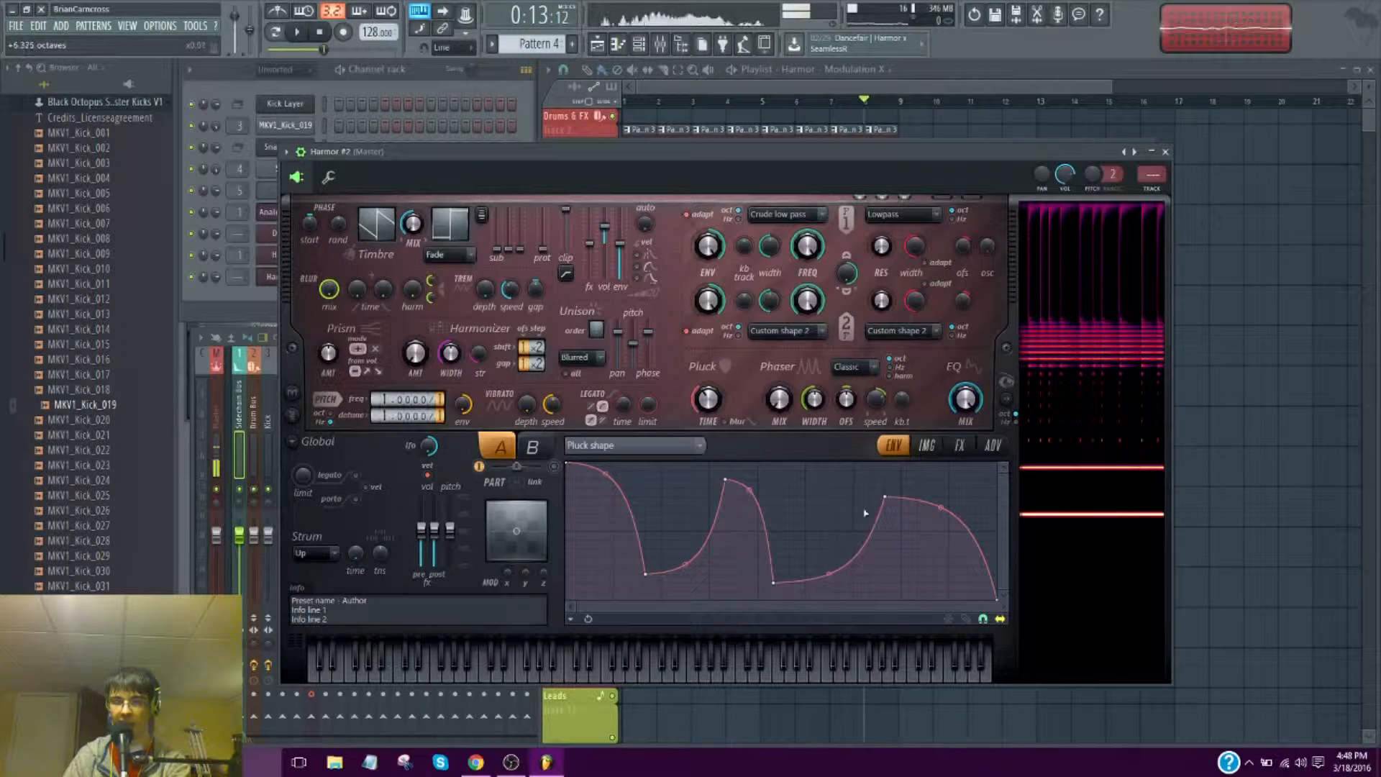
{"action": "right_click", "coordinate": [839, 528]}
{"action": "right_click", "coordinate": [901, 557]}
{"action": "right_click", "coordinate": [936, 494]}
{"action": "right_click", "coordinate": [921, 565]}
{"action": "right_click", "coordinate": [707, 538]}
{"action": "right_click", "coordinate": [663, 513]}
{"action": "right_click", "coordinate": [771, 514]}
{"action": "right_click", "coordinate": [864, 575]}
{"action": "right_click", "coordinate": [745, 557]}
{"action": "right_click", "coordinate": [819, 548]}
{"action": "right_click", "coordinate": [880, 488]}
{"action": "right_click", "coordinate": [925, 480]}
{"action": "right_click", "coordinate": [745, 540]}
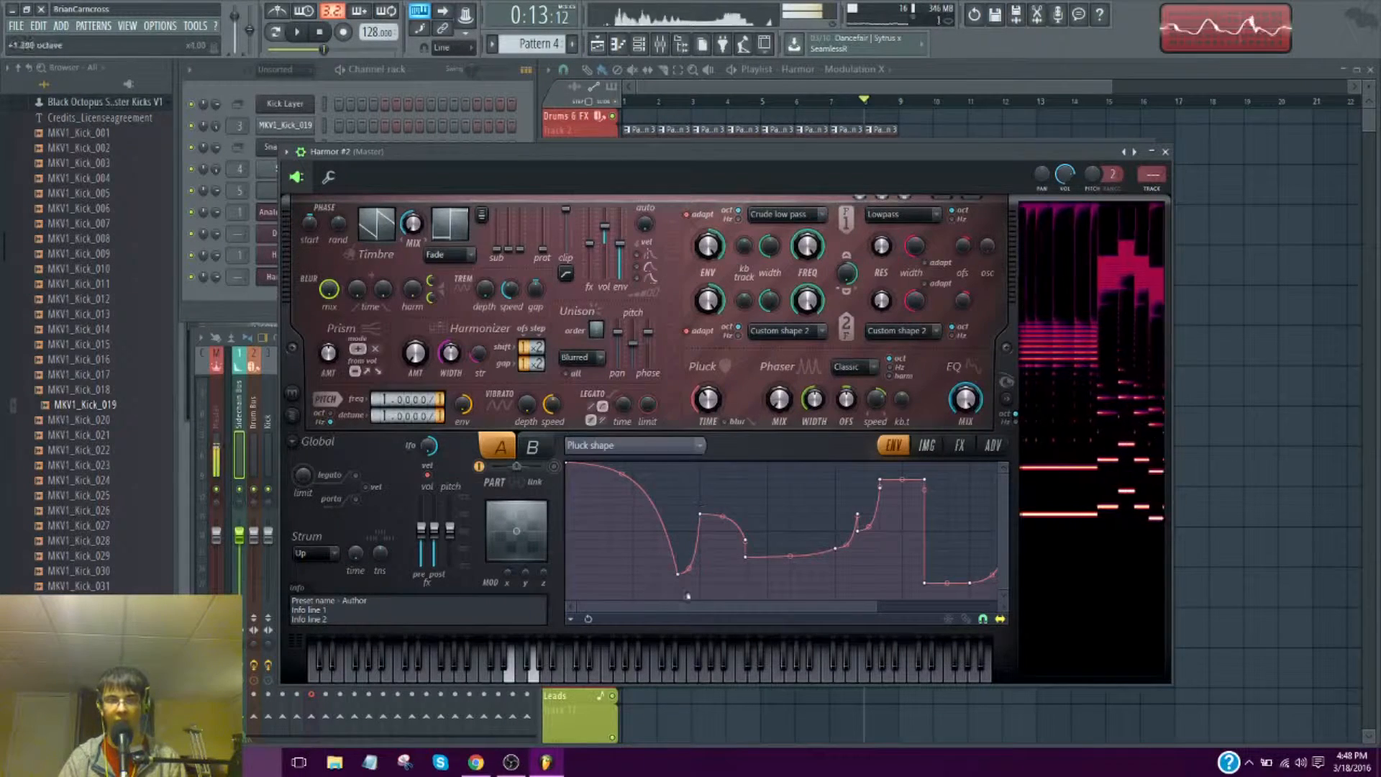
View the full irregular Pluck shape, audition a note and restore the simple outward-bowed curve
{"action": "left_click_drag", "start_coordinate": [876, 605], "coordinate": [1042, 621]}
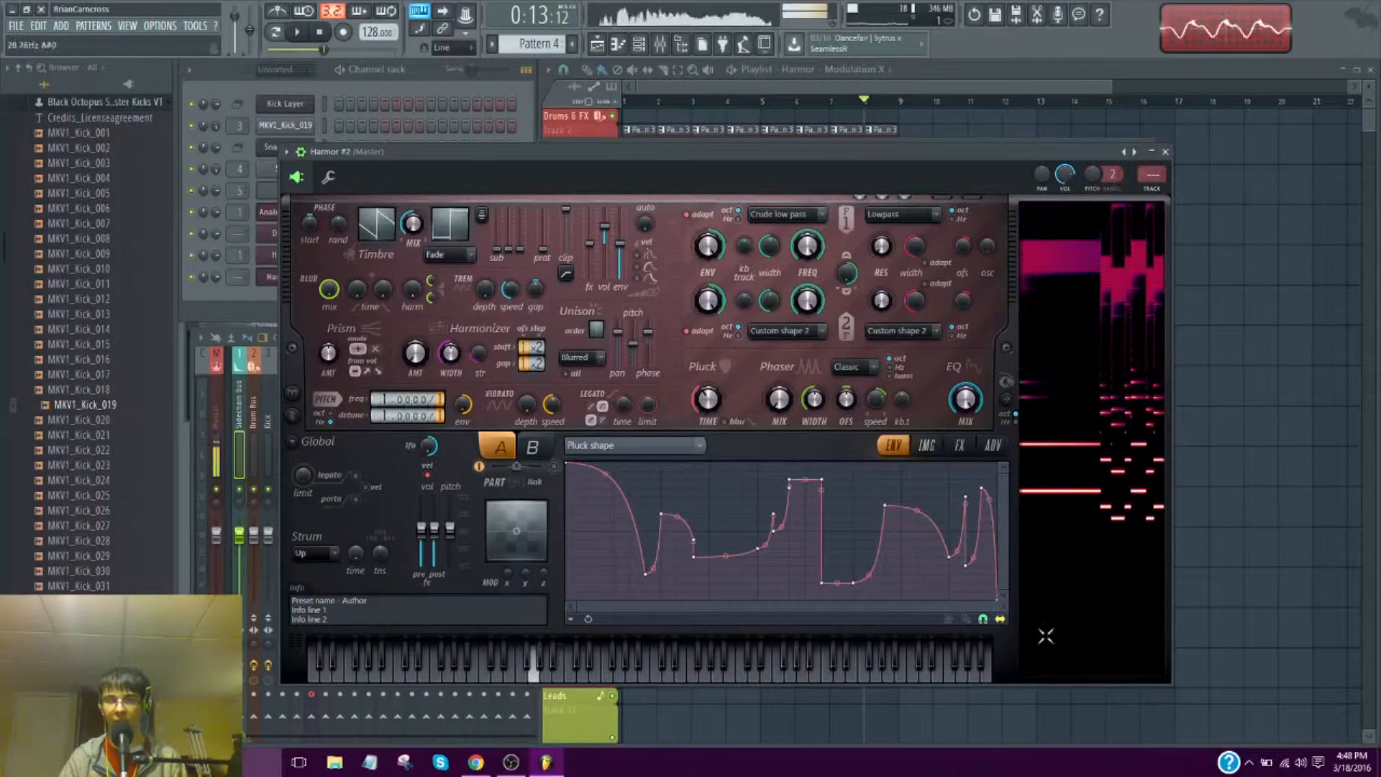
{"action": "key", "text": "b"}
{"action": "scroll", "coordinate": [734, 580], "scroll_direction": "up", "scroll_amount": 3}
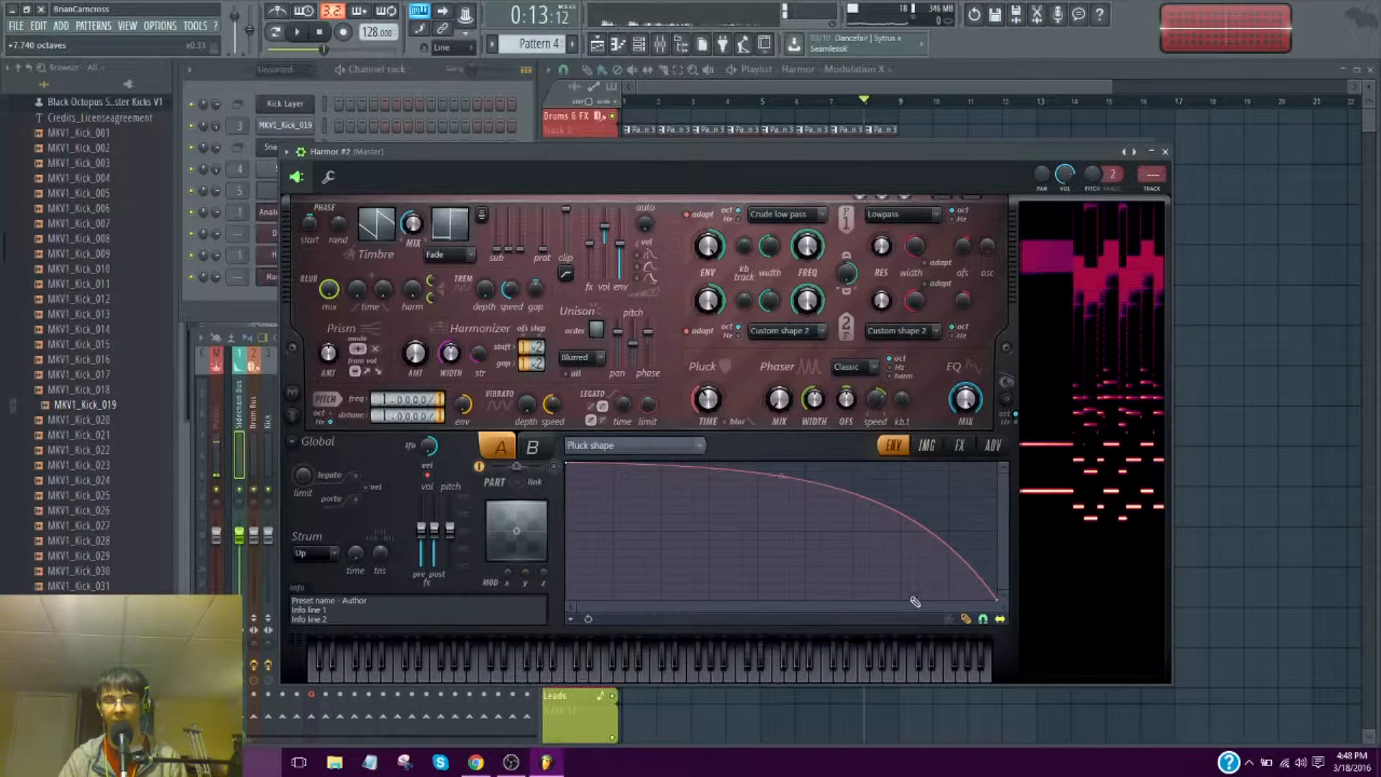
Switch the Pluck shape's end point to Pulse mode, reduce it to five wide pulses and raise the Pluck time
{"action": "right_click", "coordinate": [1003, 601]}
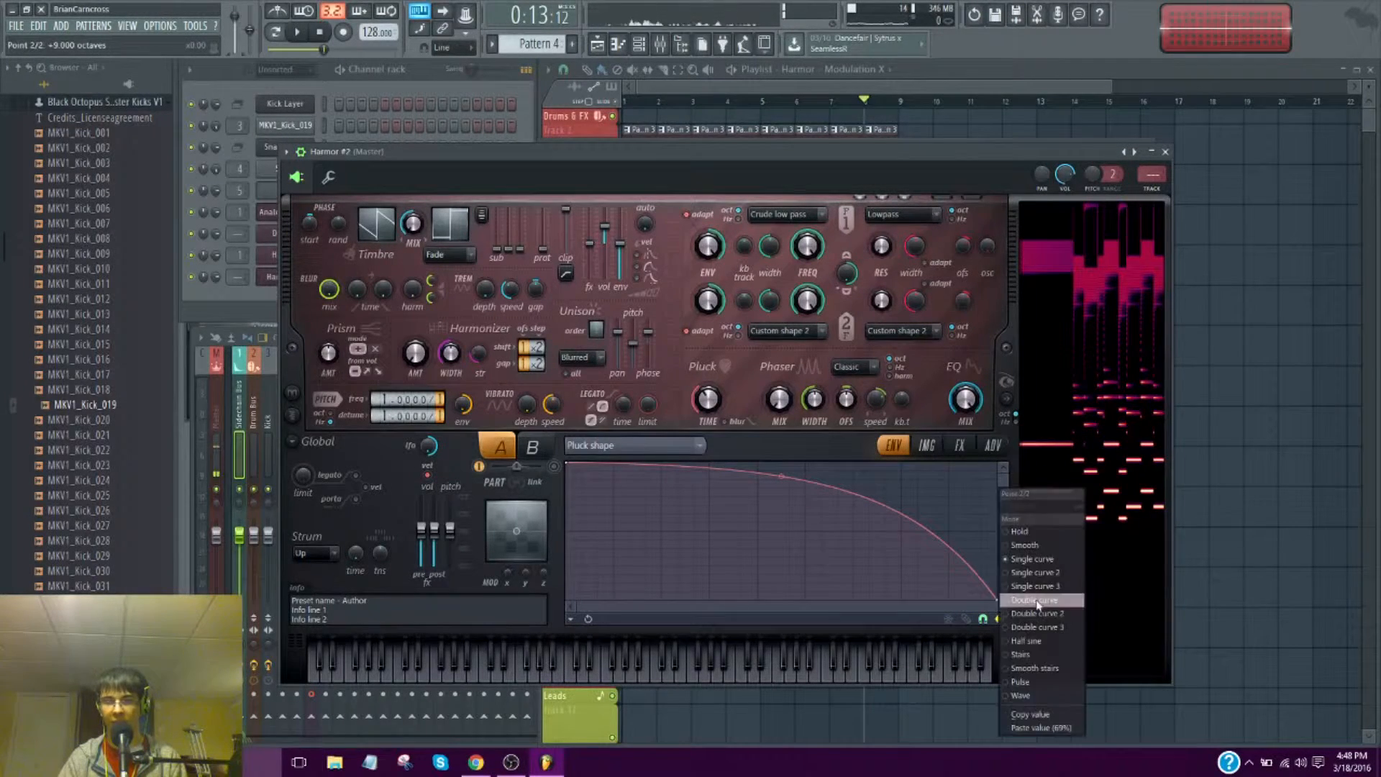
{"action": "left_click", "coordinate": [1043, 671]}
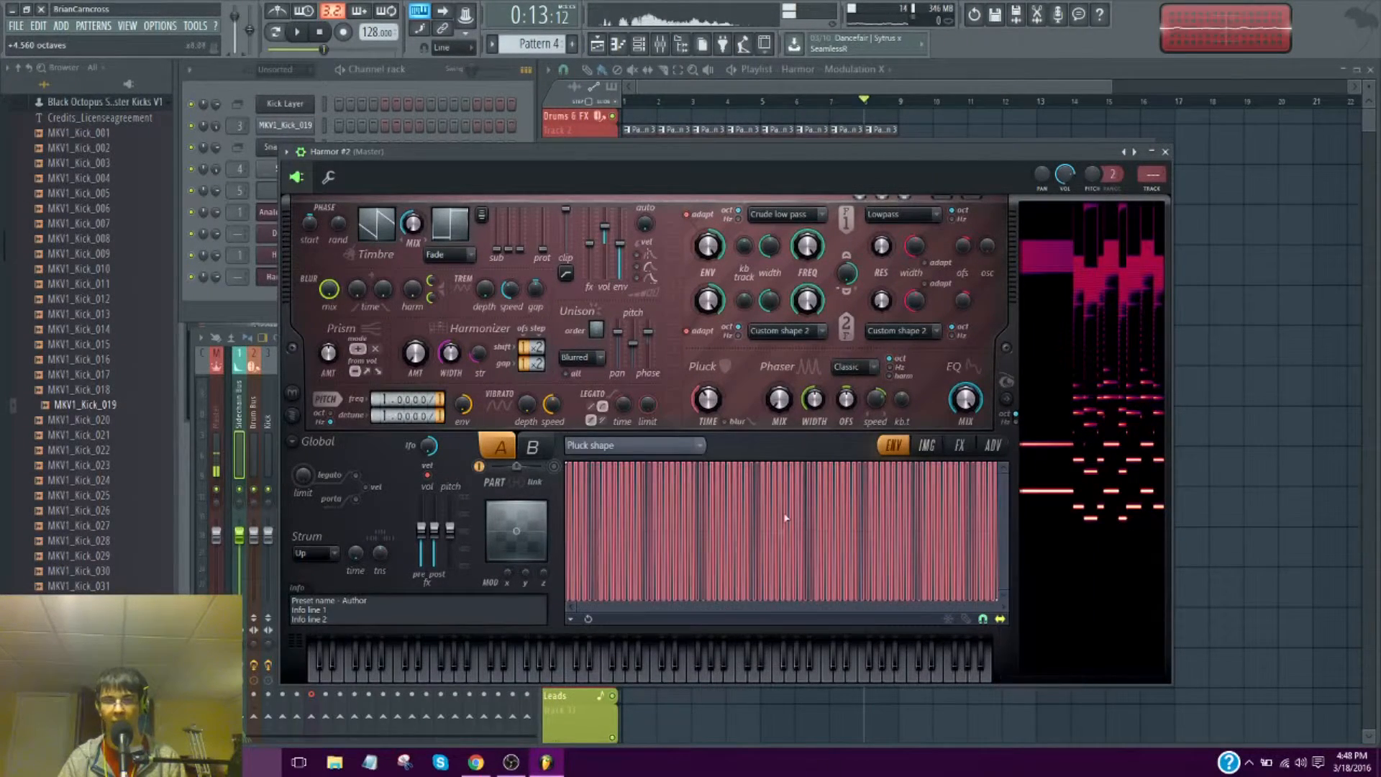
{"action": "left_click_drag", "start_coordinate": [782, 529], "coordinate": [782, 531]}
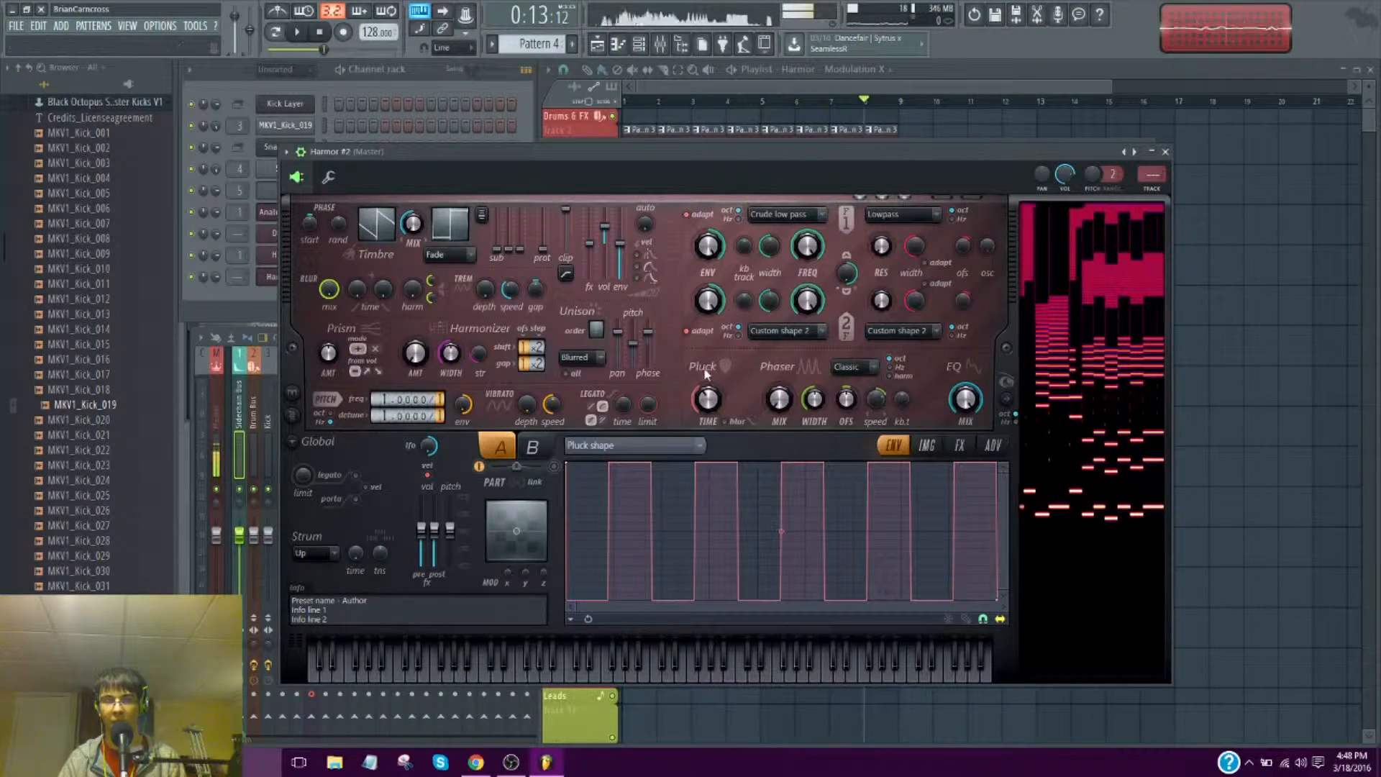
{"action": "left_click_drag", "start_coordinate": [709, 400], "coordinate": [708, 352]}
{"action": "left_click_drag", "start_coordinate": [725, 419], "coordinate": [712, 378]}
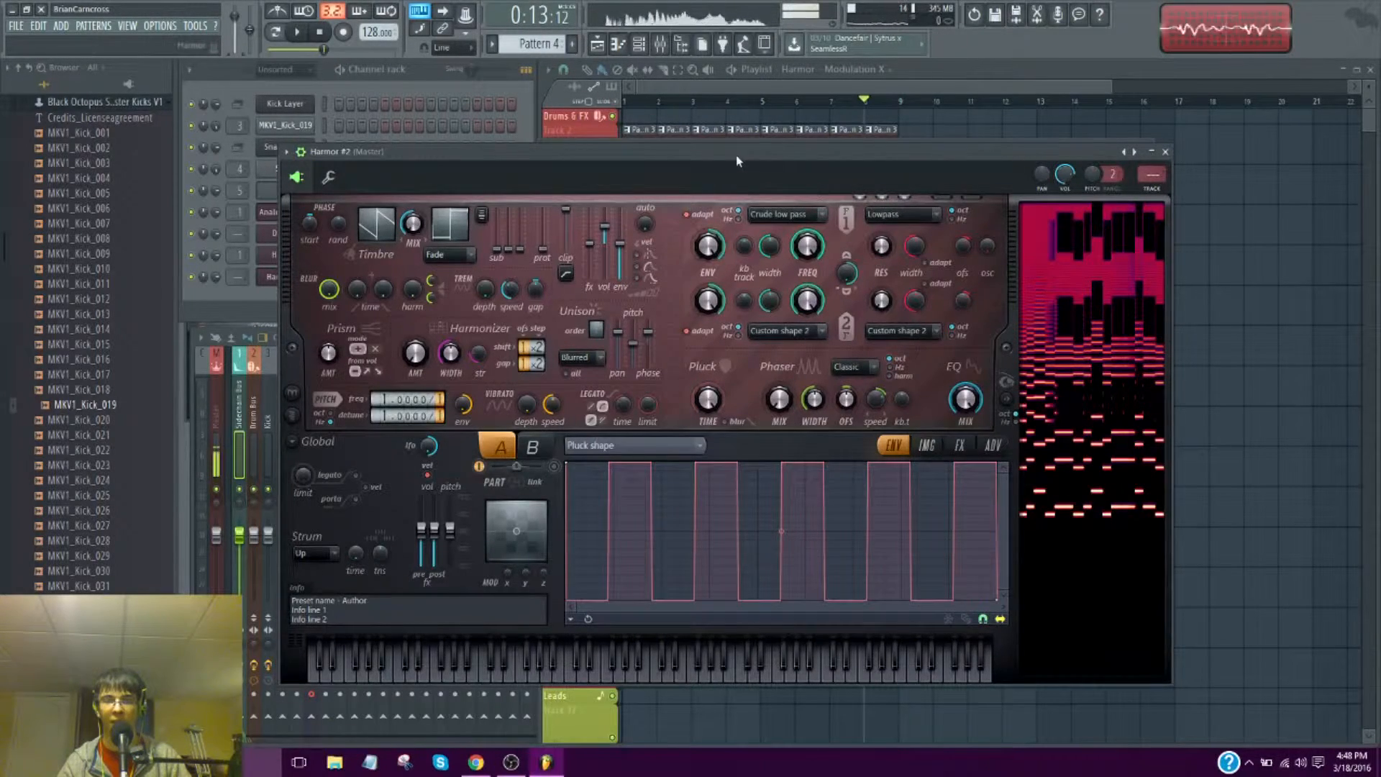
Bring the playlist forward, replay the song from bar 1 and open the Analog Chords channel to watch it play
{"action": "left_click_drag", "start_coordinate": [740, 160], "coordinate": [831, 233]}
{"action": "left_click", "coordinate": [771, 86]}
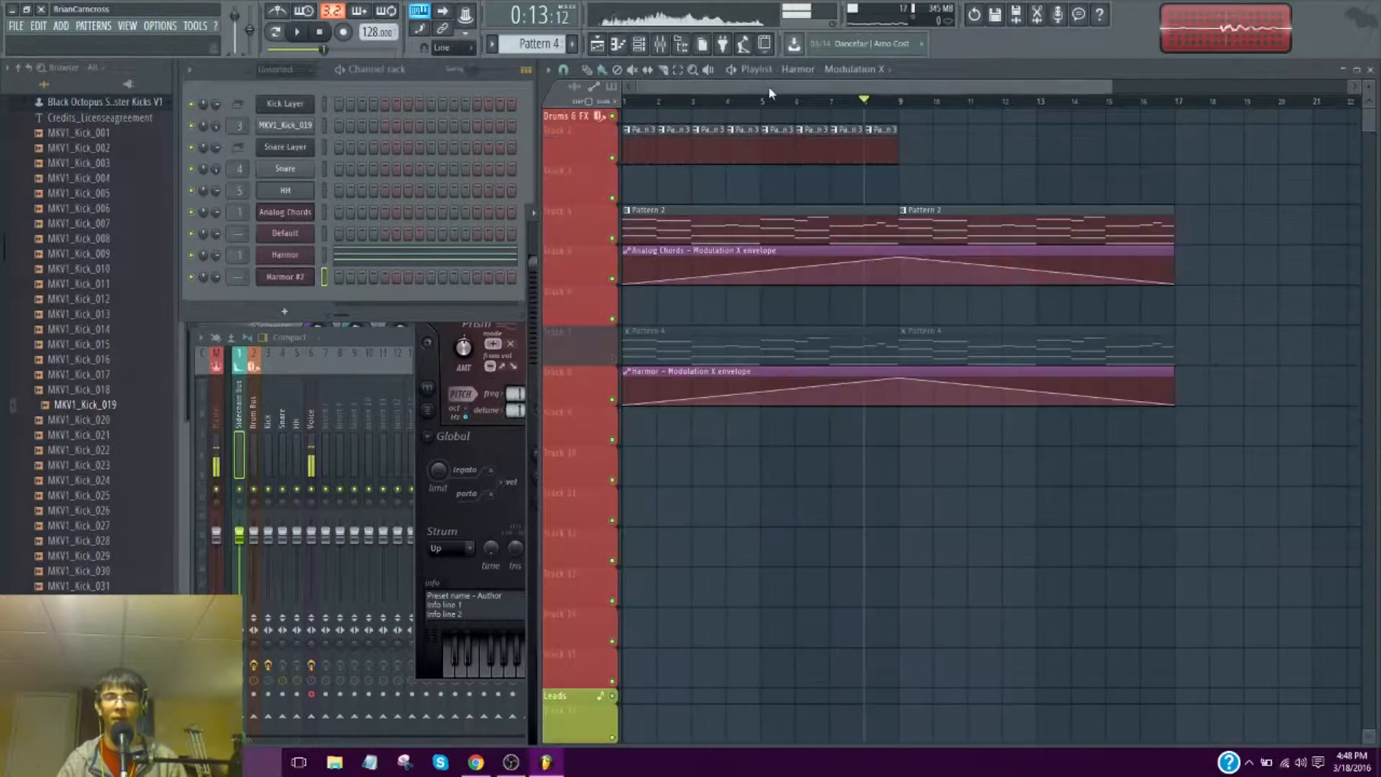
{"action": "key", "text": "space"}
{"action": "left_click", "coordinate": [626, 101]}
{"action": "key", "text": "space"}
{"action": "left_click", "coordinate": [301, 214]}
{"action": "key", "text": "space"}
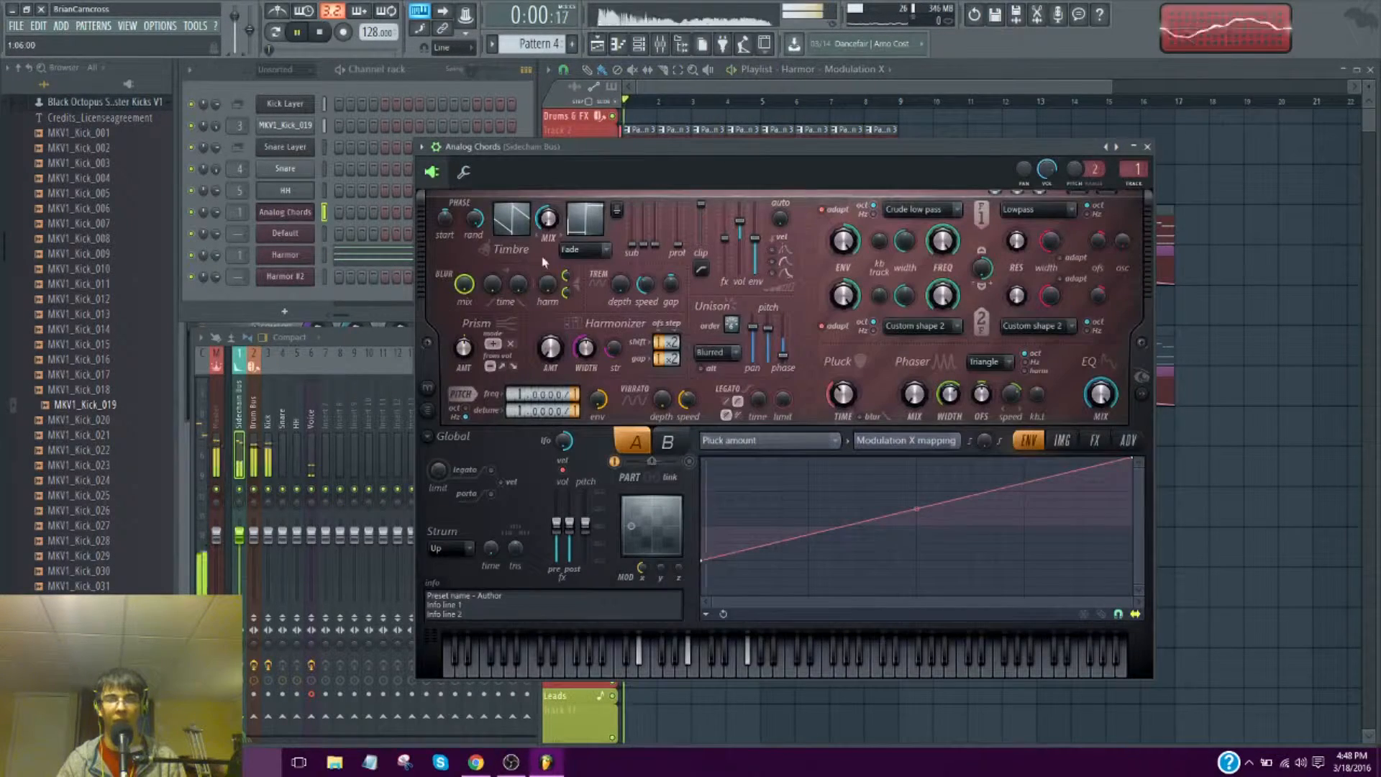
{"action": "right_click", "coordinate": [845, 395]}
{"action": "key", "text": "space"}
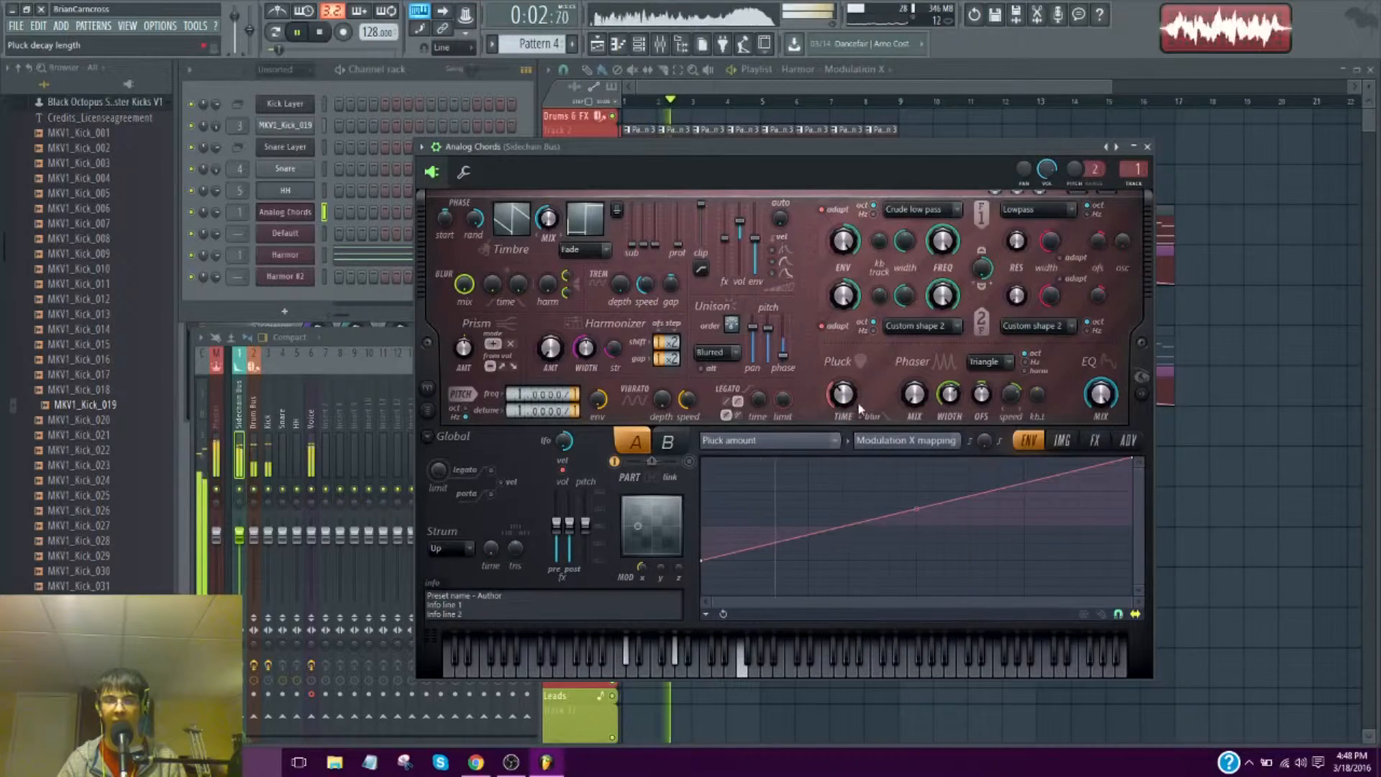
Review the Pluck amount articulator and its mapping sources in Analog Chords, and open the Phaser shape curve
{"action": "right_click", "coordinate": [837, 398]}
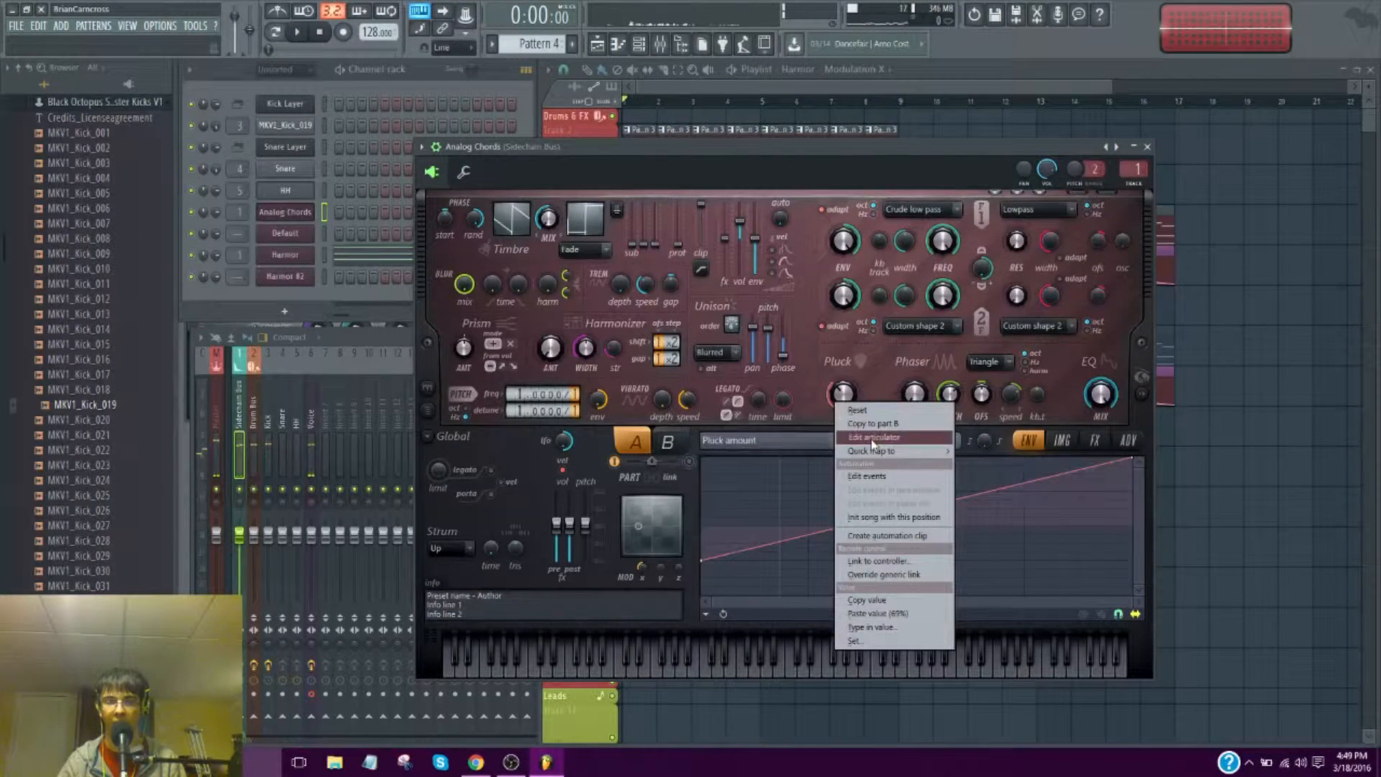
{"action": "left_click", "coordinate": [869, 437]}
{"action": "left_click", "coordinate": [894, 444]}
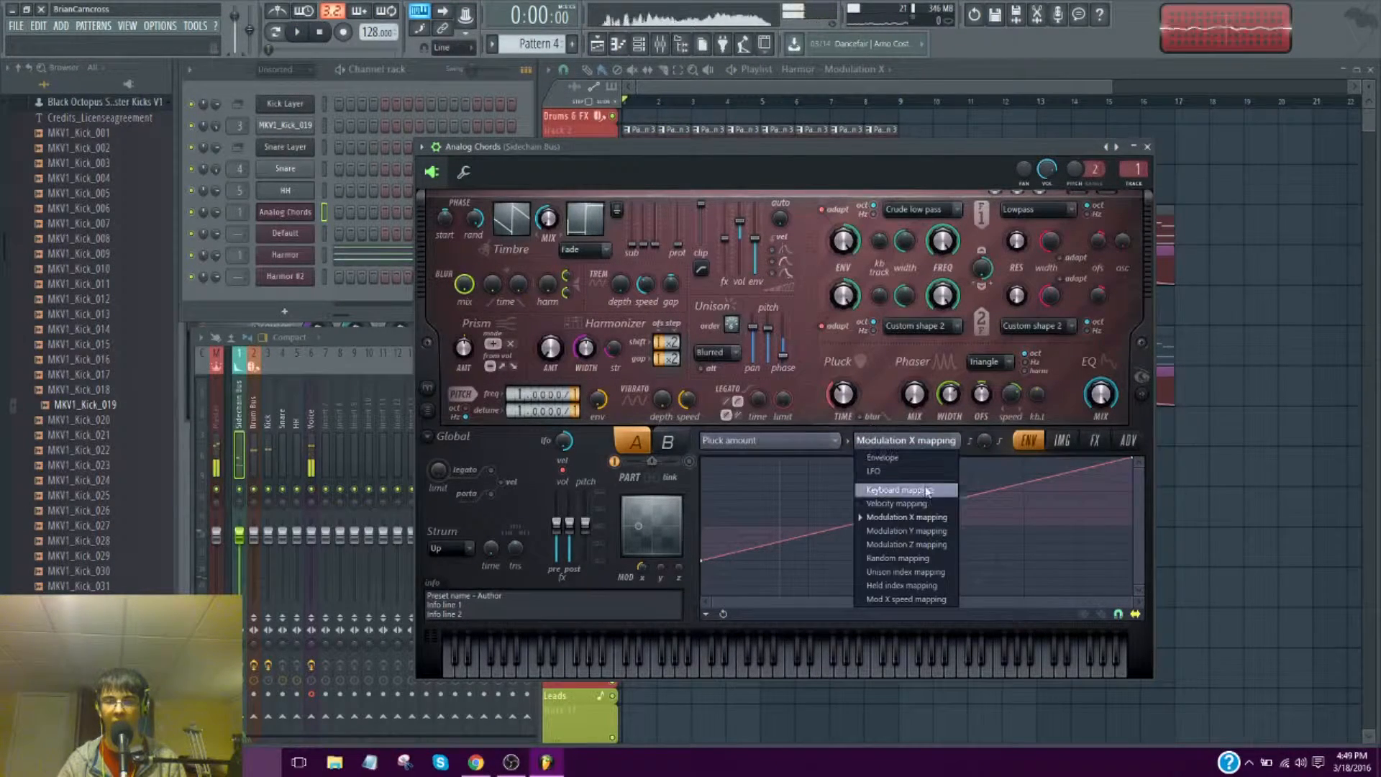
{"action": "left_click", "coordinate": [770, 440]}
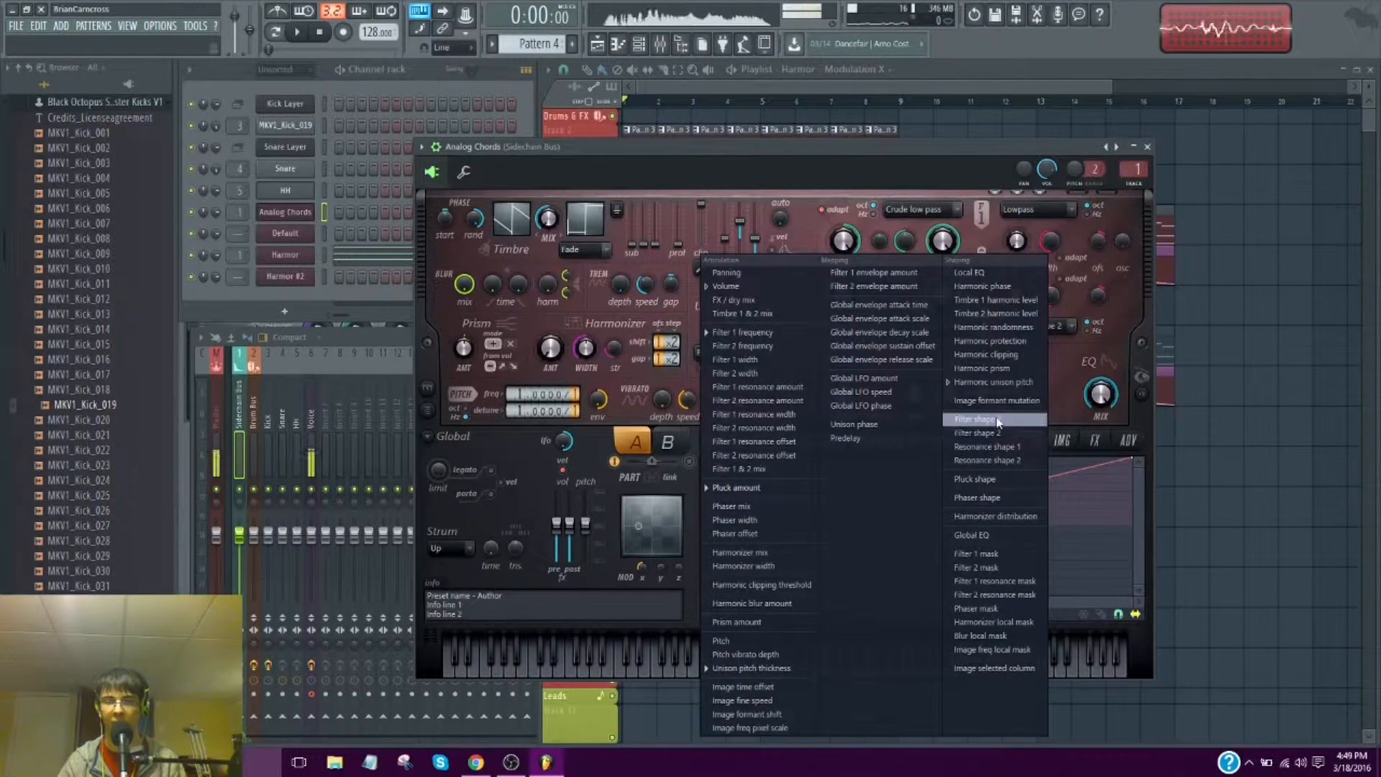
{"action": "left_click", "coordinate": [965, 499]}
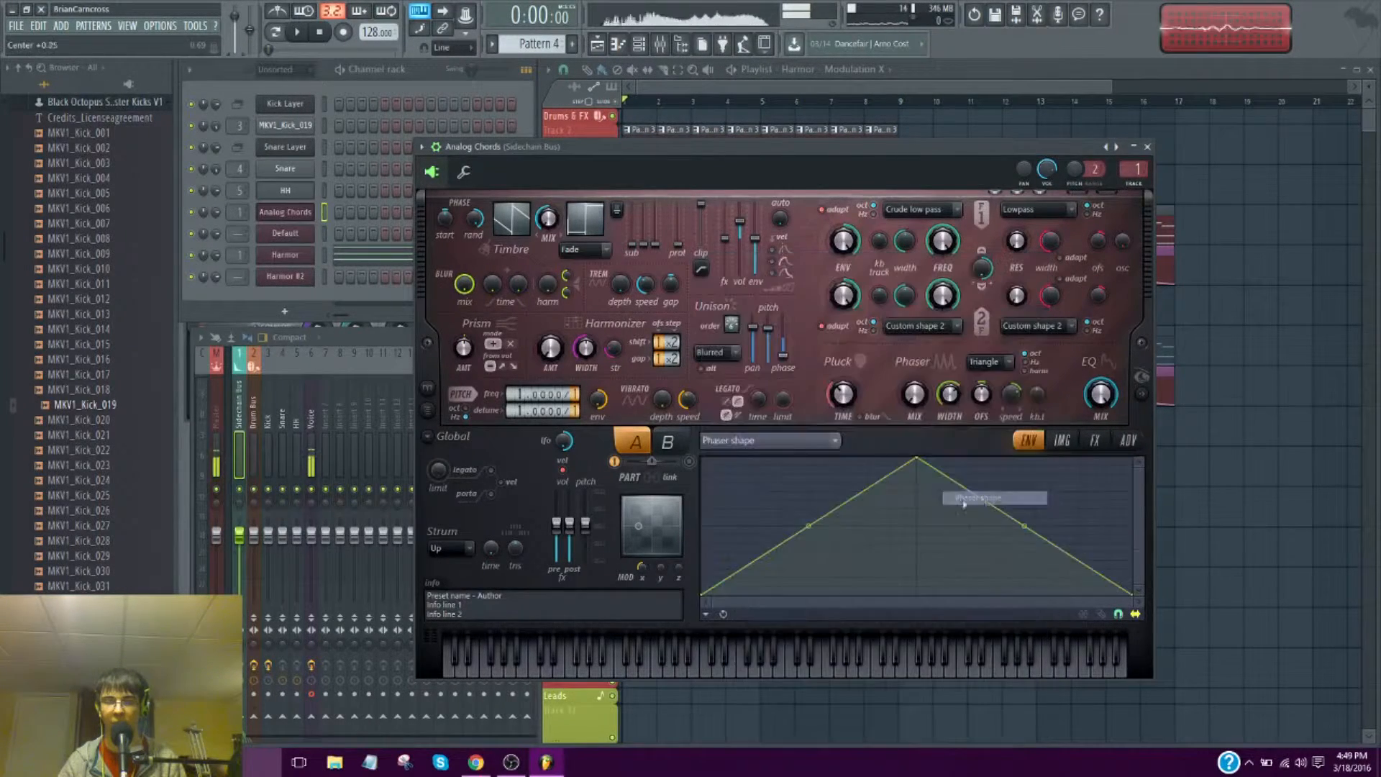
Examine the Pluck shape and the Pluck amount's Modulation X mapping, playing the song to follow the modulation
{"action": "left_click", "coordinate": [827, 440]}
{"action": "left_click", "coordinate": [975, 479]}
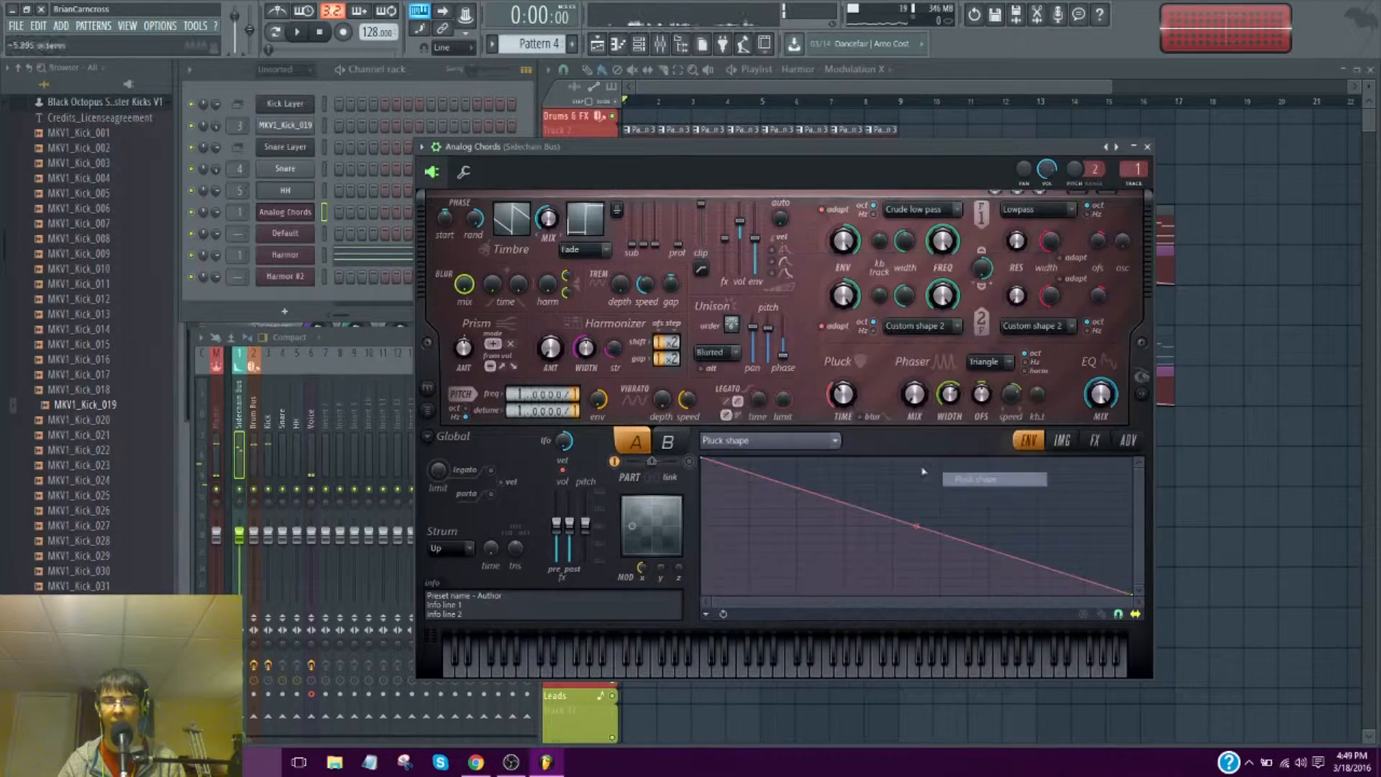
{"action": "key", "text": "space"}
{"action": "left_click_drag", "start_coordinate": [916, 462], "coordinate": [916, 530]}
{"action": "left_click", "coordinate": [832, 444]}
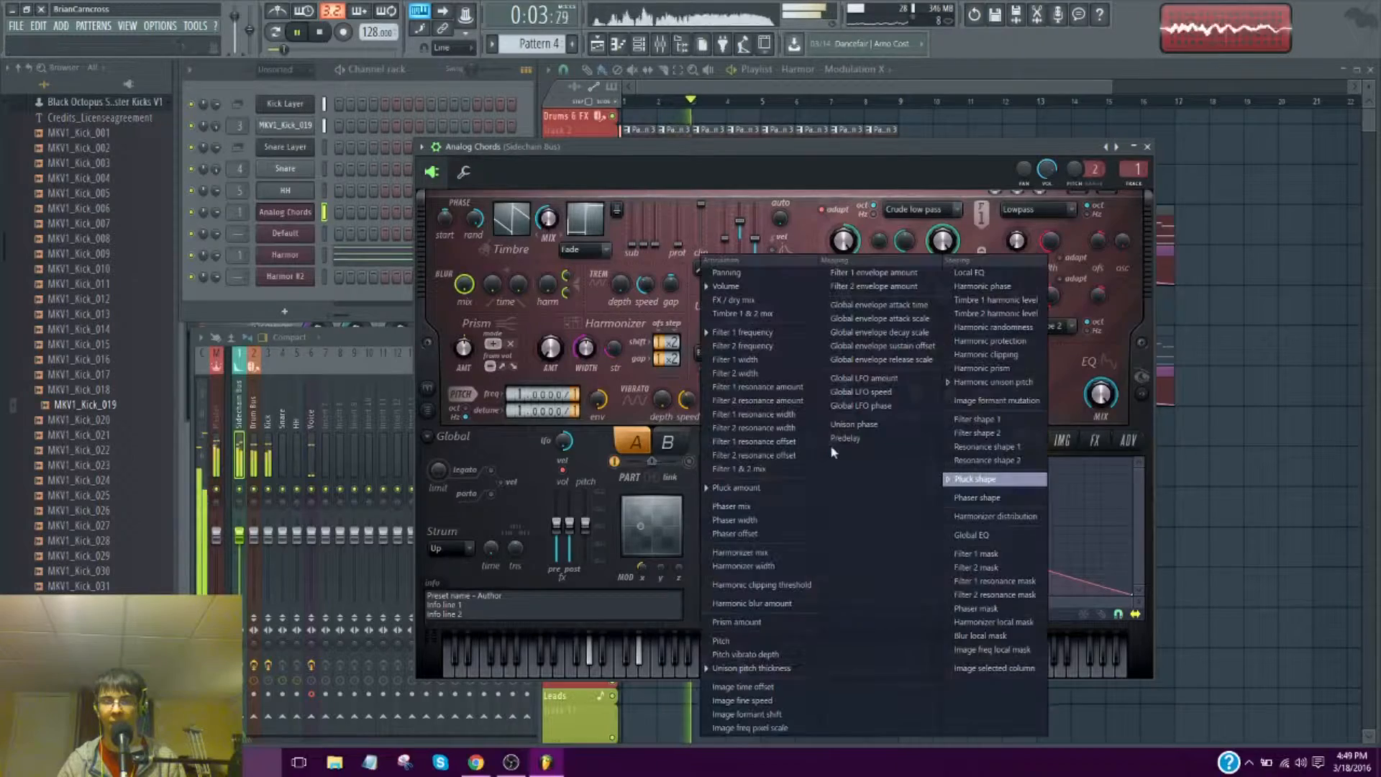
{"action": "left_click", "coordinate": [737, 488]}
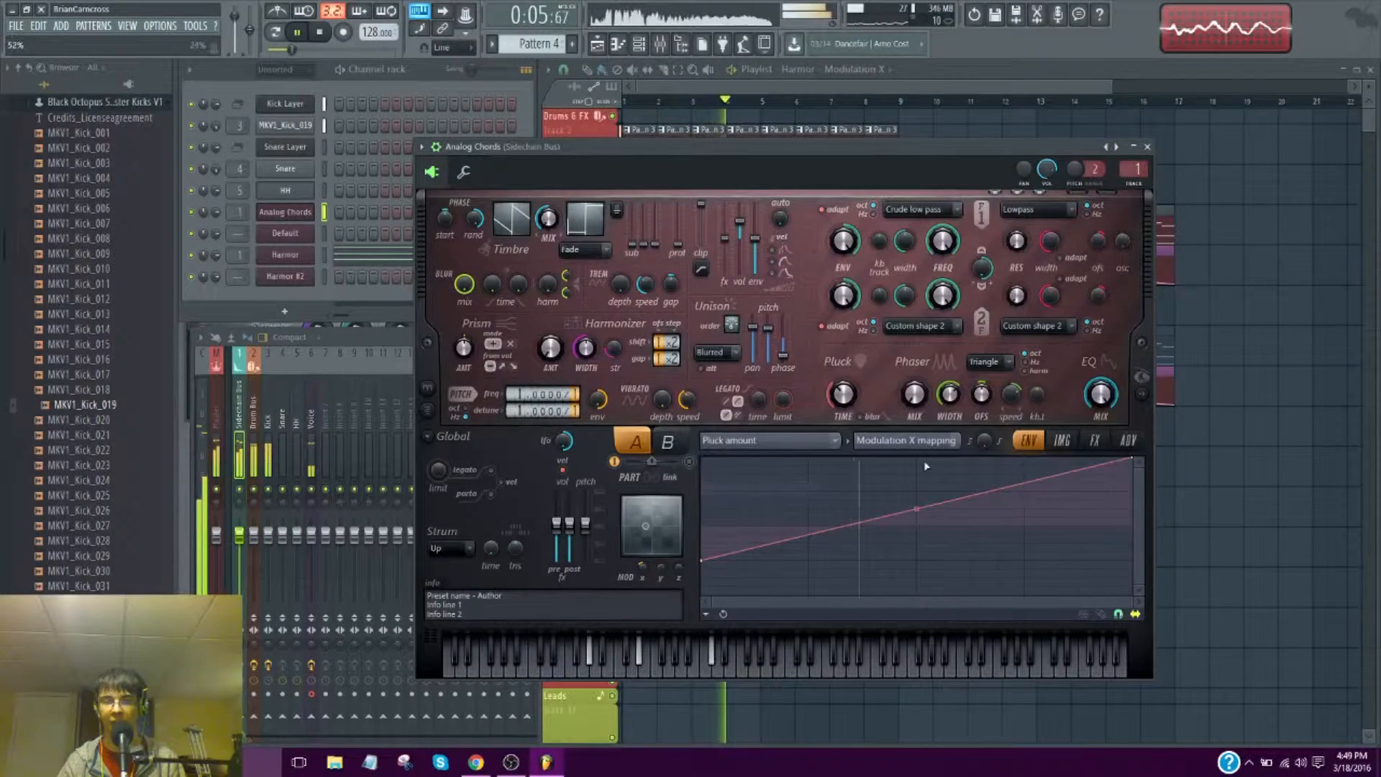
{"action": "key", "text": "space"}
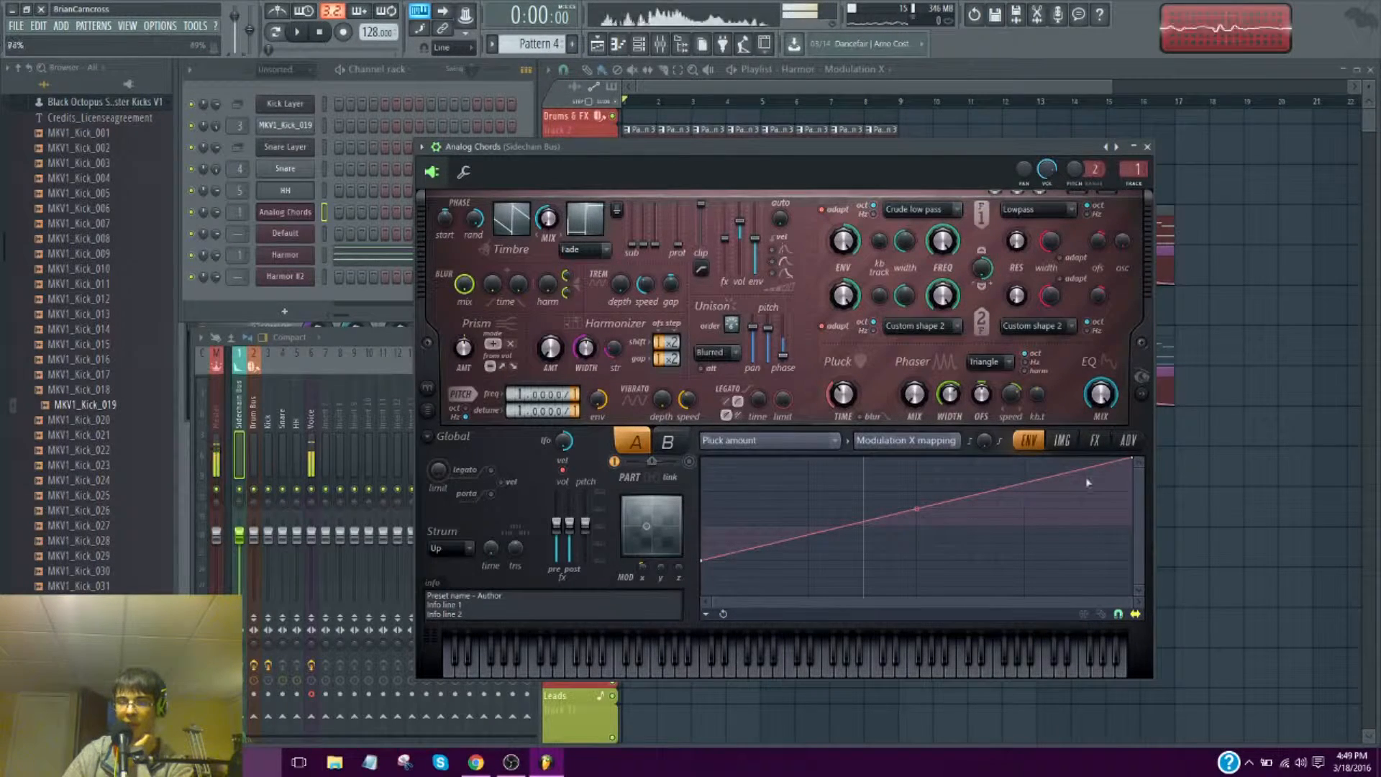
{"action": "key", "text": "space"}
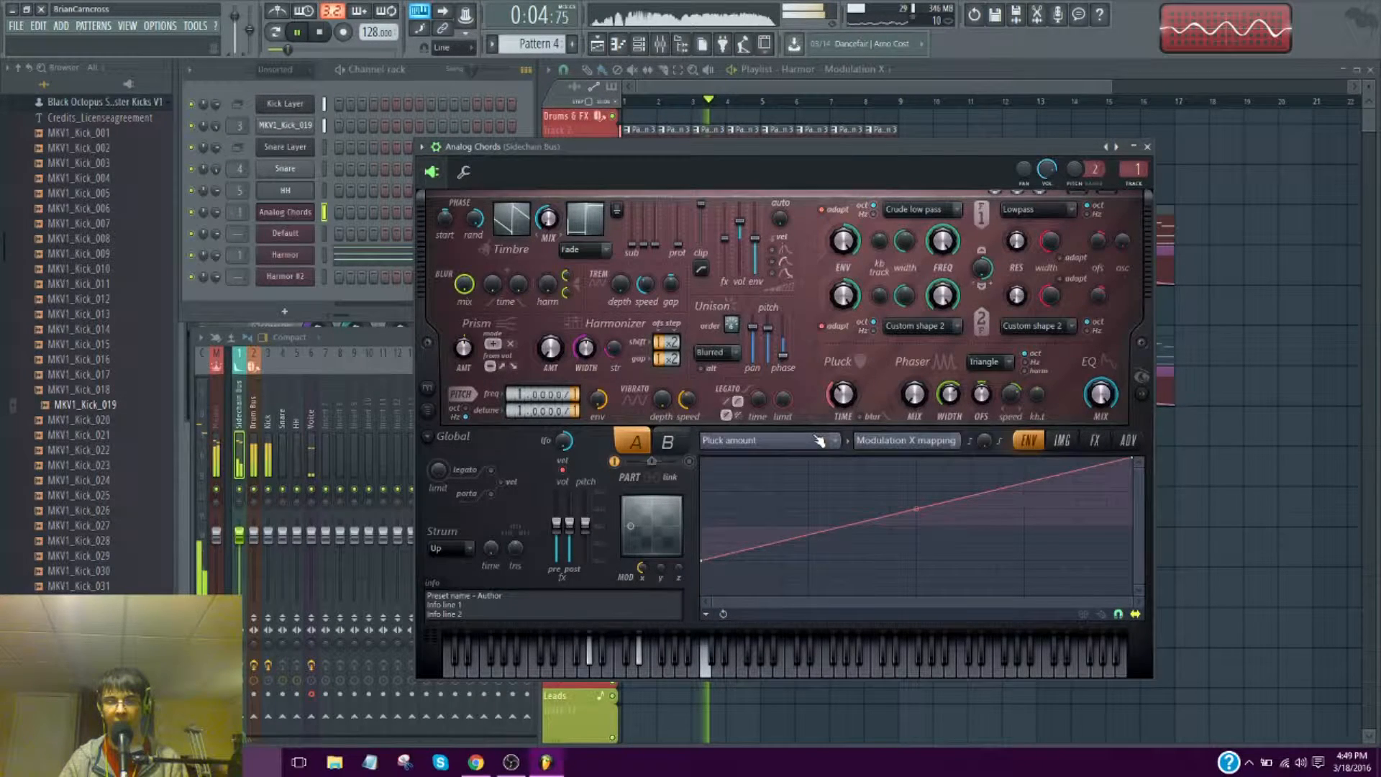
Flatten the Pluck amount's Modulation X mapping by moving its start and end points to the centre line during playback
{"action": "left_click_drag", "start_coordinate": [702, 559], "coordinate": [703, 527]}
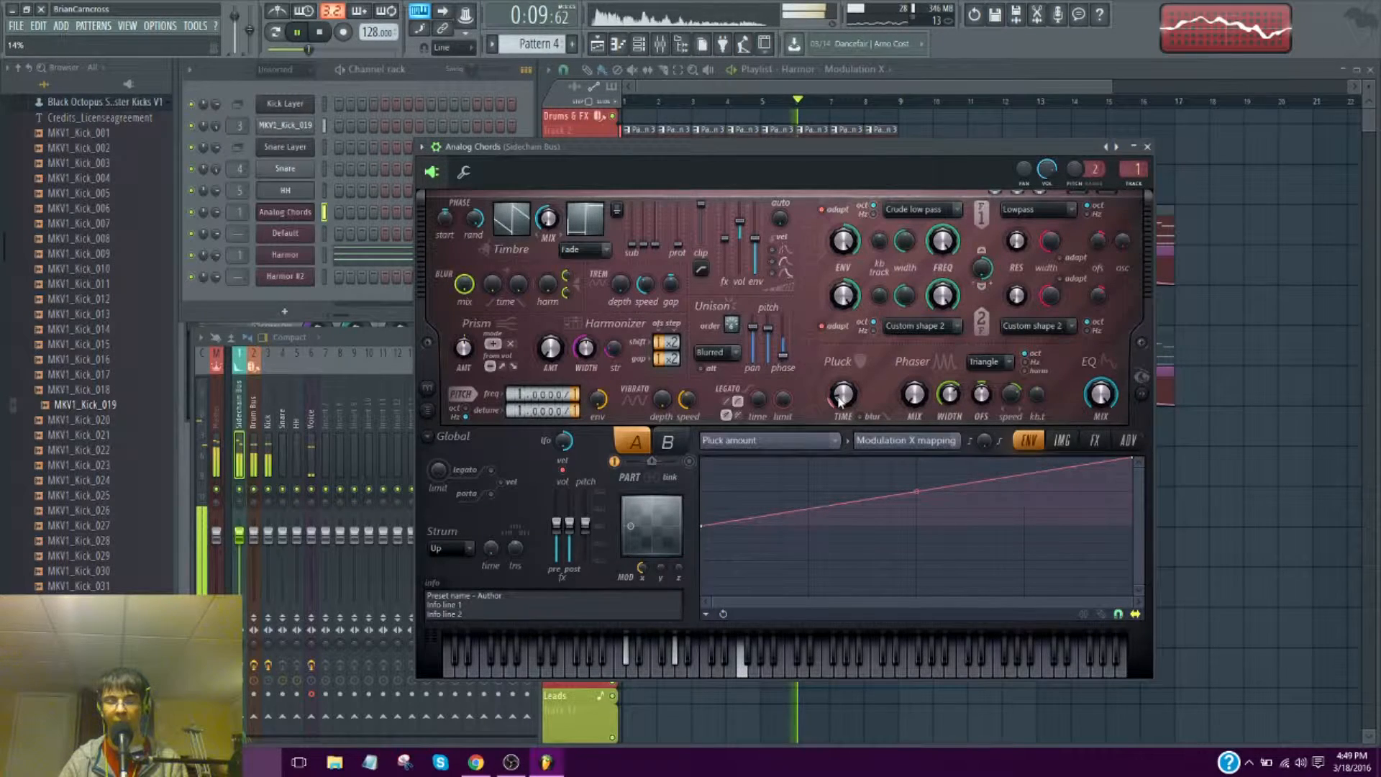
{"action": "right_click", "coordinate": [1132, 461]}
{"action": "left_click", "coordinate": [1113, 487]}
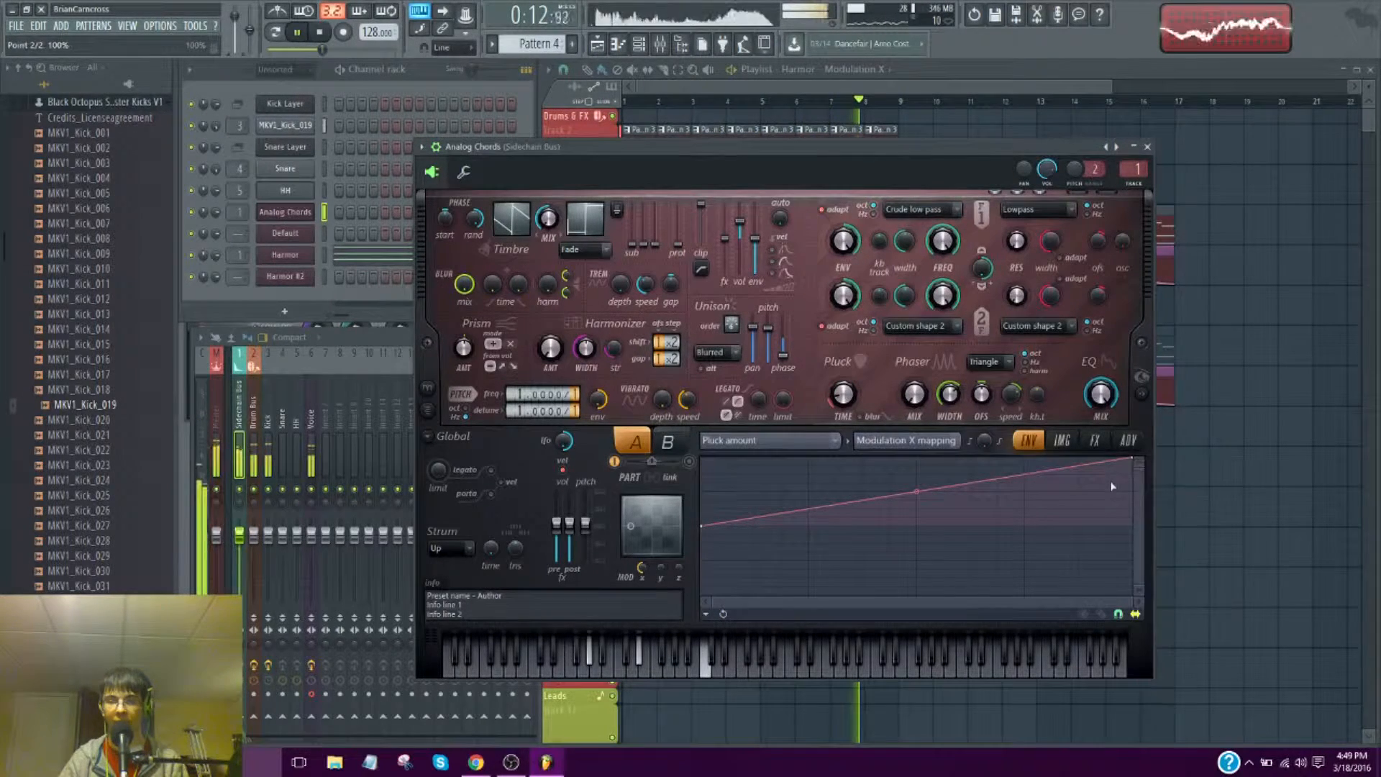
{"action": "left_click_drag", "start_coordinate": [1132, 460], "coordinate": [1131, 526]}
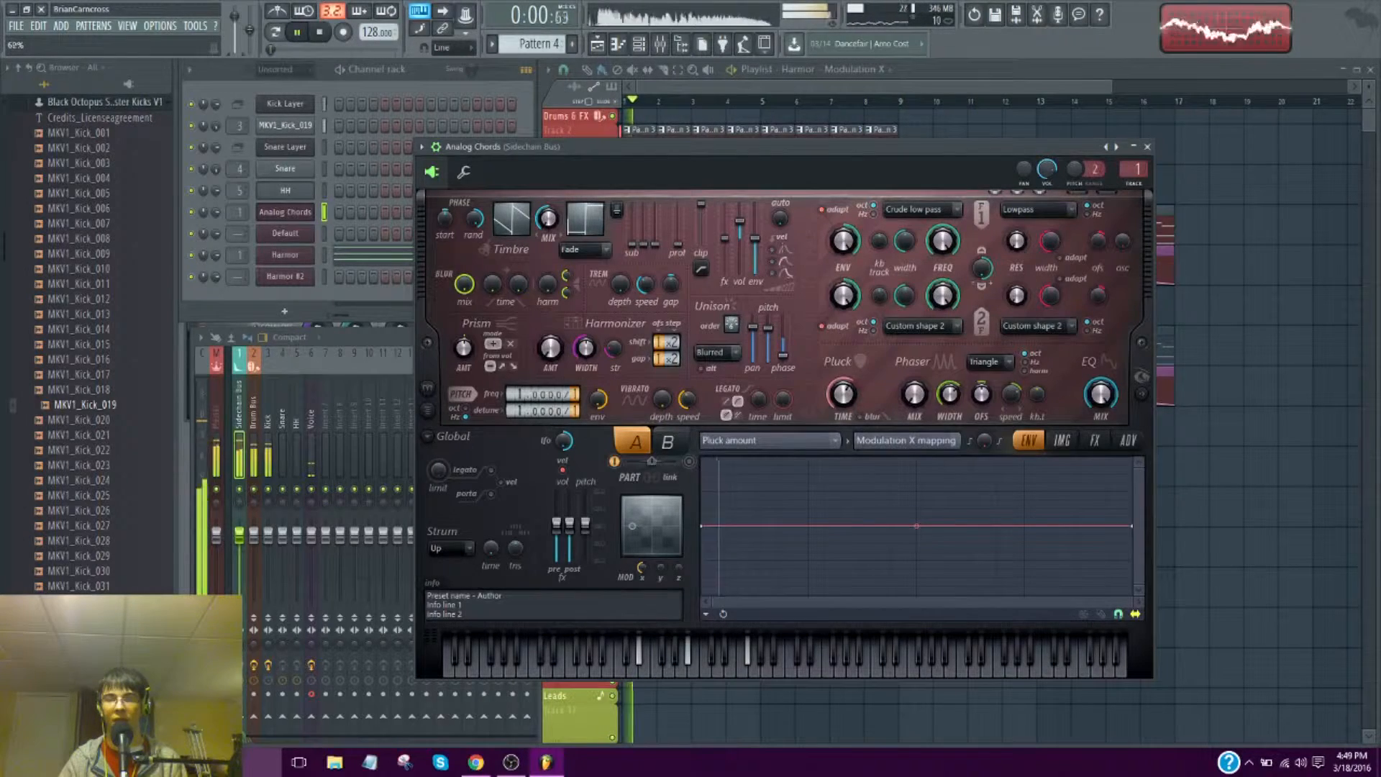
Flatten the Filter 1 frequency's Modulation X mapping, check the Pluck amount mapping and stop playback
{"action": "left_click", "coordinate": [826, 440]}
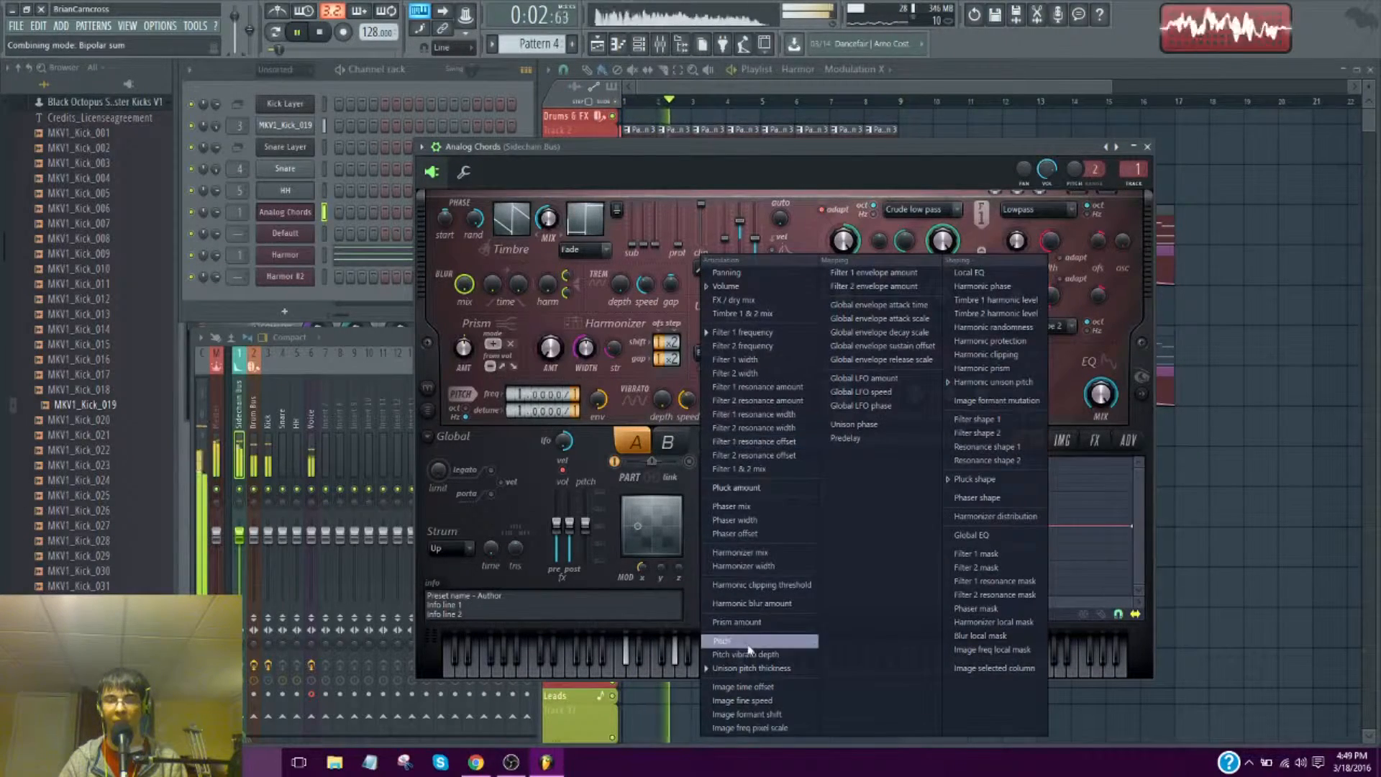
{"action": "left_click", "coordinate": [784, 333]}
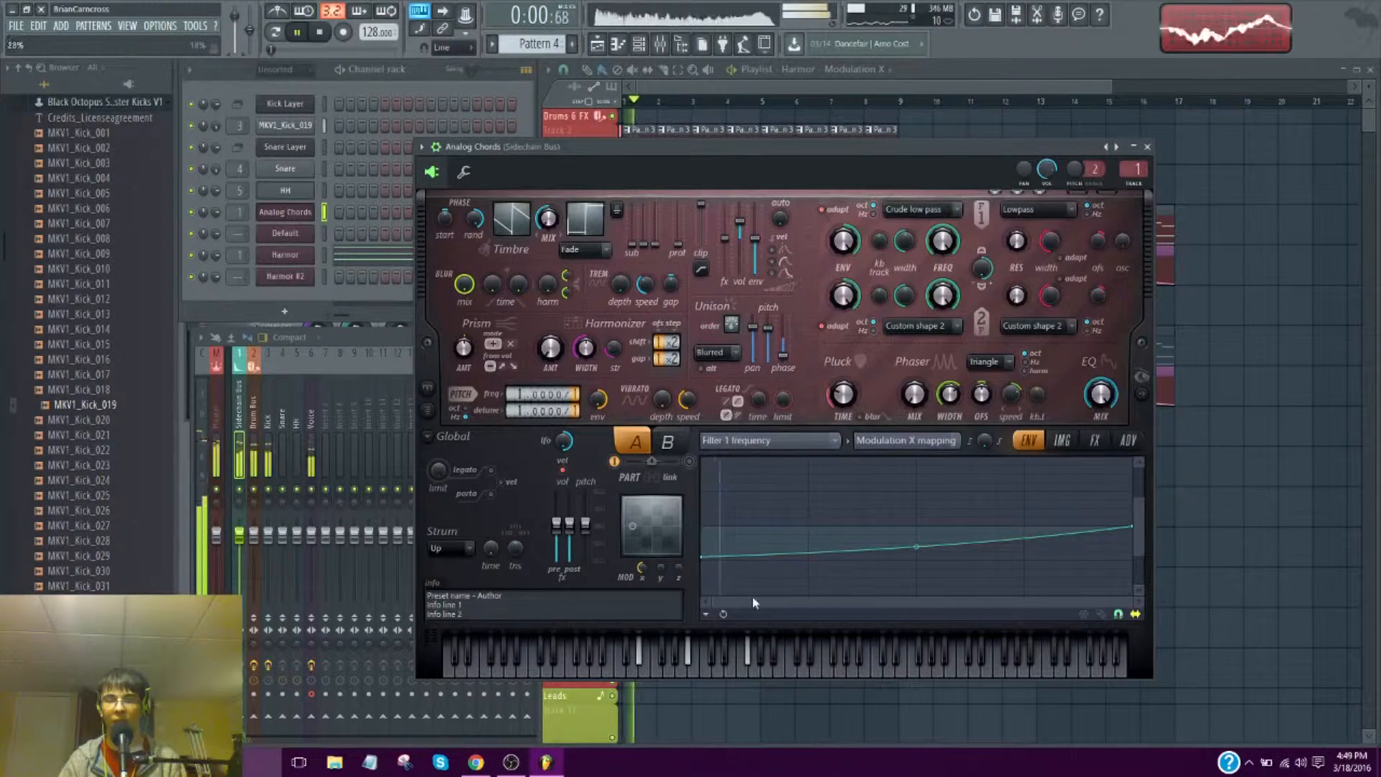
{"action": "left_click_drag", "start_coordinate": [703, 556], "coordinate": [703, 526]}
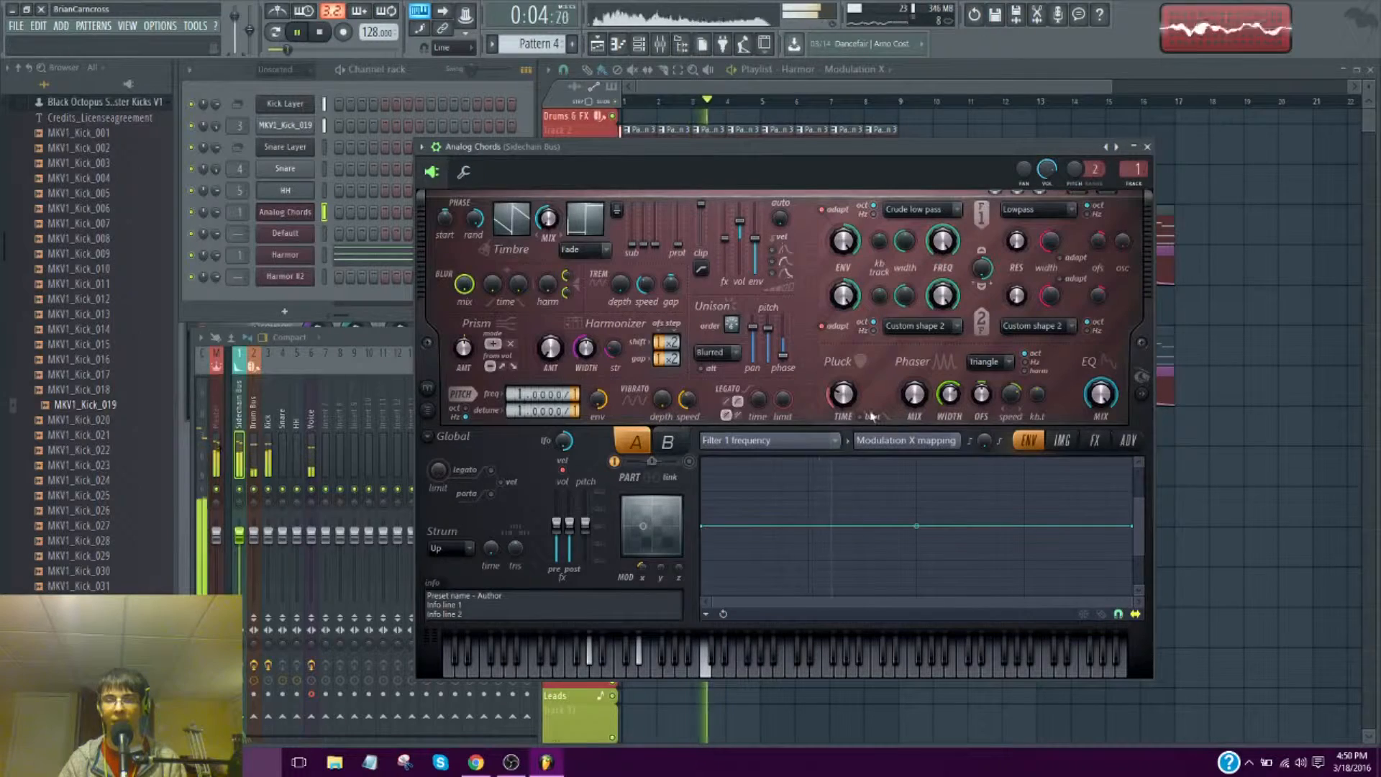
{"action": "right_click", "coordinate": [846, 404]}
{"action": "left_click", "coordinate": [871, 448]}
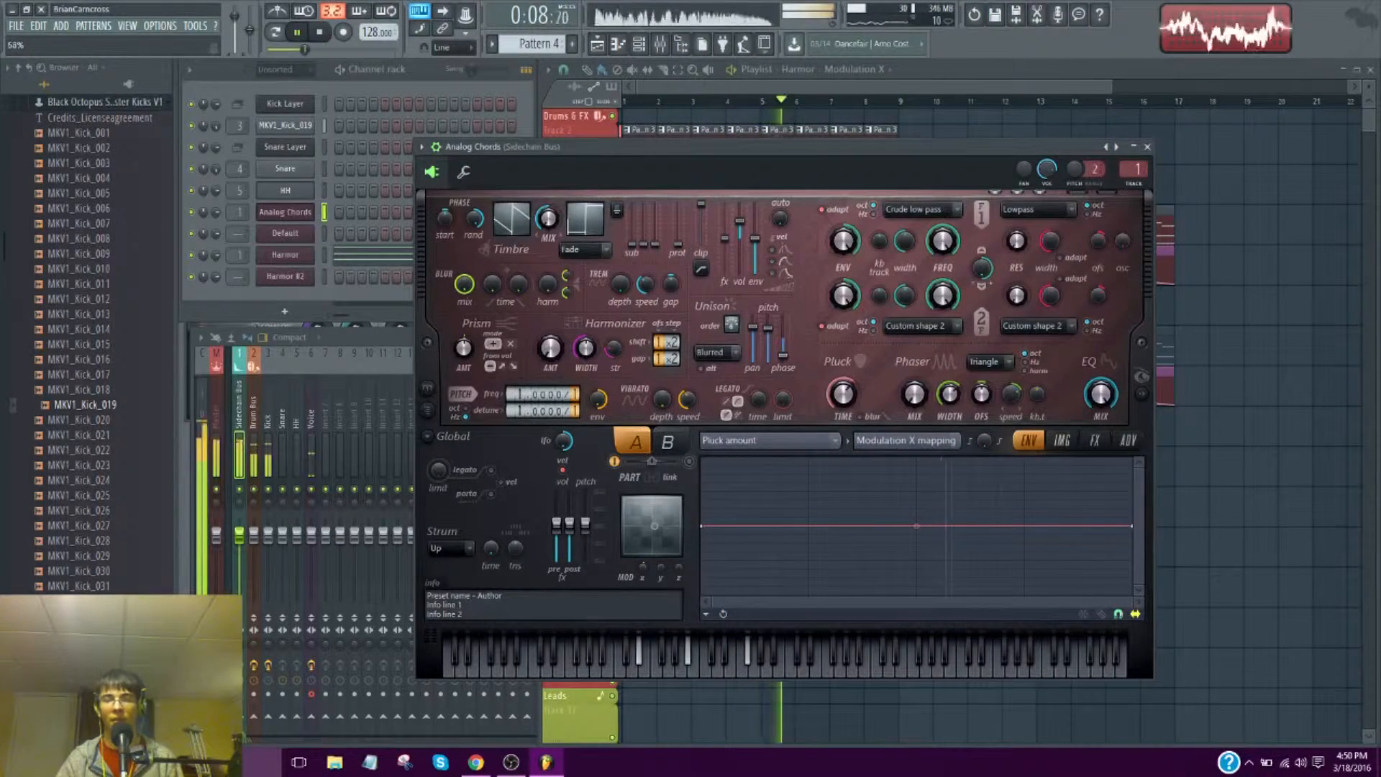
{"action": "key", "text": "space"}
Lower the start point of the Filter 1 frequency's Modulation X mapping below centre, comparing it by ear with the flat mapping
{"action": "right_click", "coordinate": [947, 245]}
{"action": "mouse_move", "coordinate": [1013, 293]}
{"action": "left_click", "coordinate": [1105, 308]}
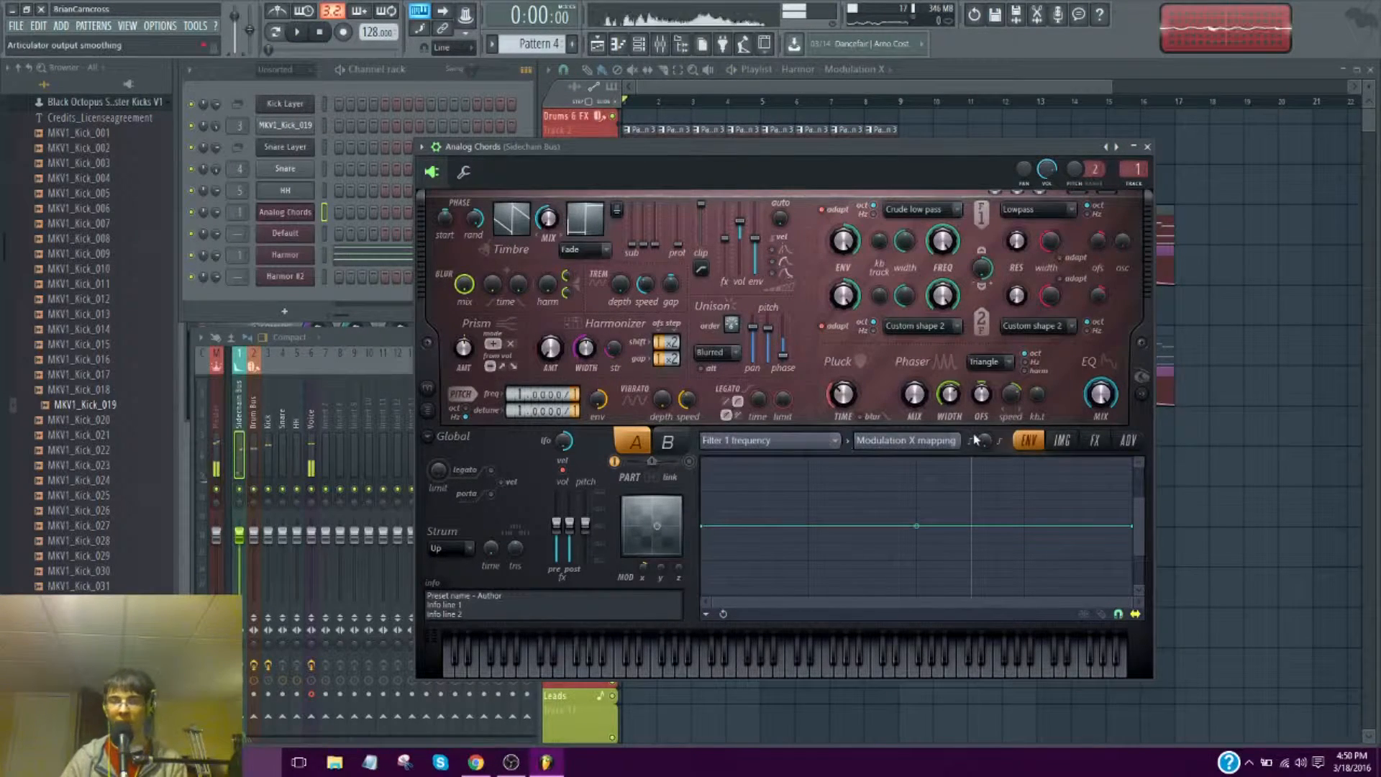
{"action": "left_click_drag", "start_coordinate": [707, 528], "coordinate": [703, 552]}
{"action": "key", "text": "space"}
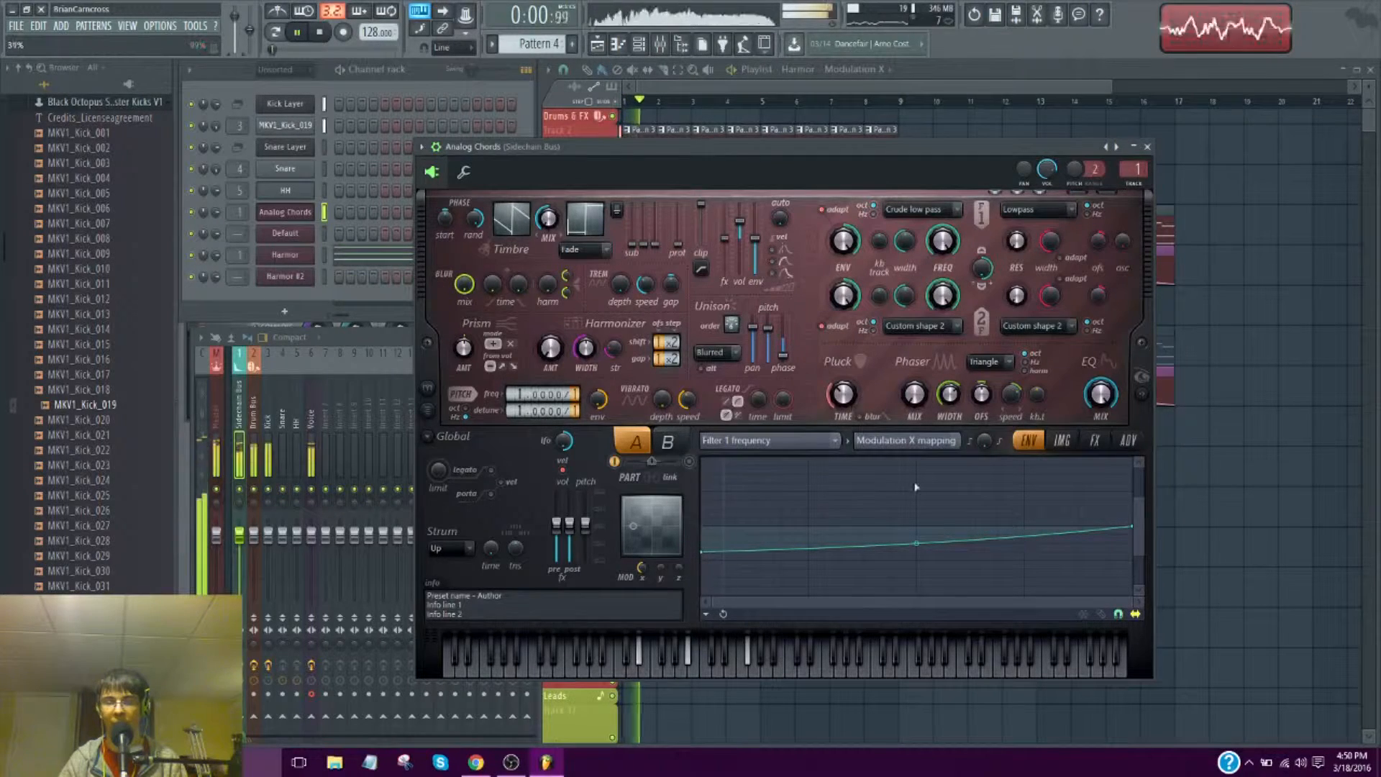
{"action": "left_click_drag", "start_coordinate": [703, 550], "coordinate": [703, 525]}
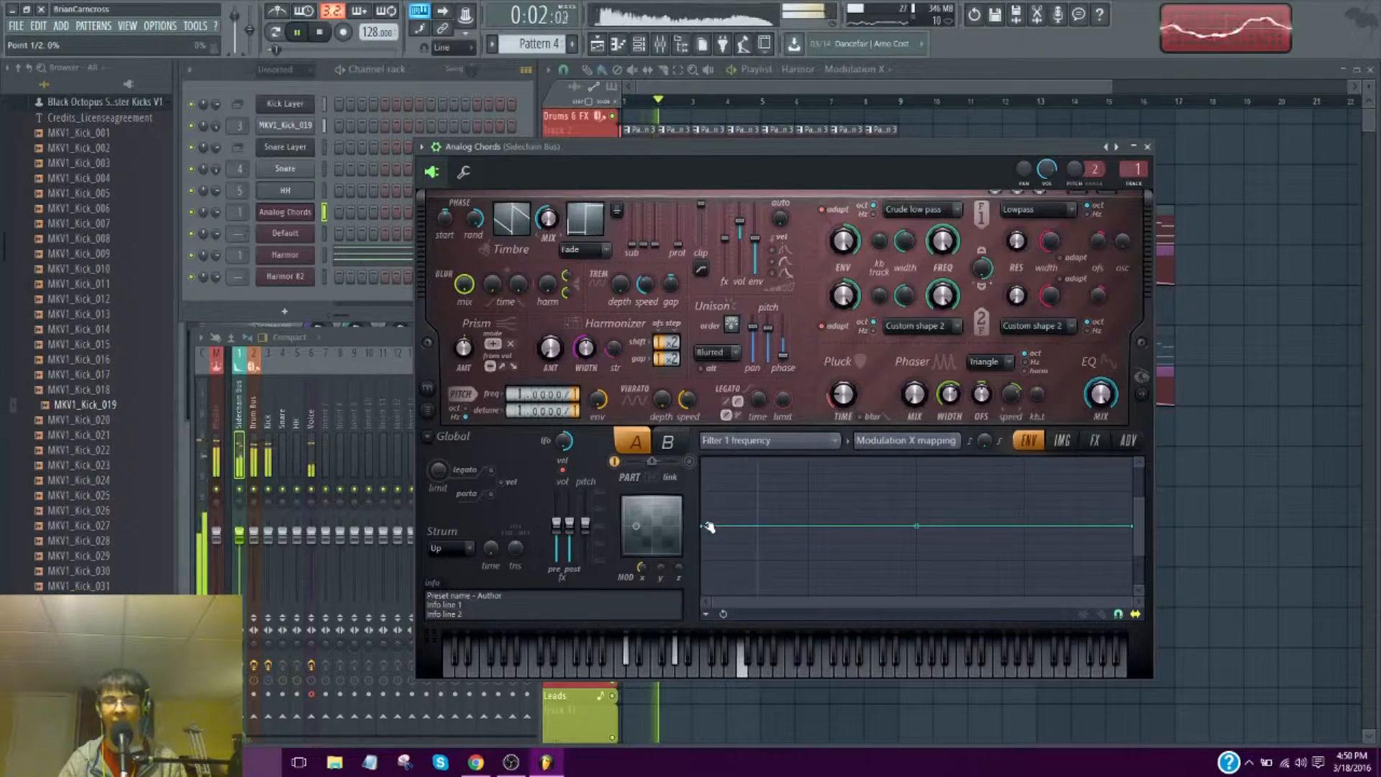
{"action": "left_click_drag", "start_coordinate": [709, 527], "coordinate": [706, 551]}
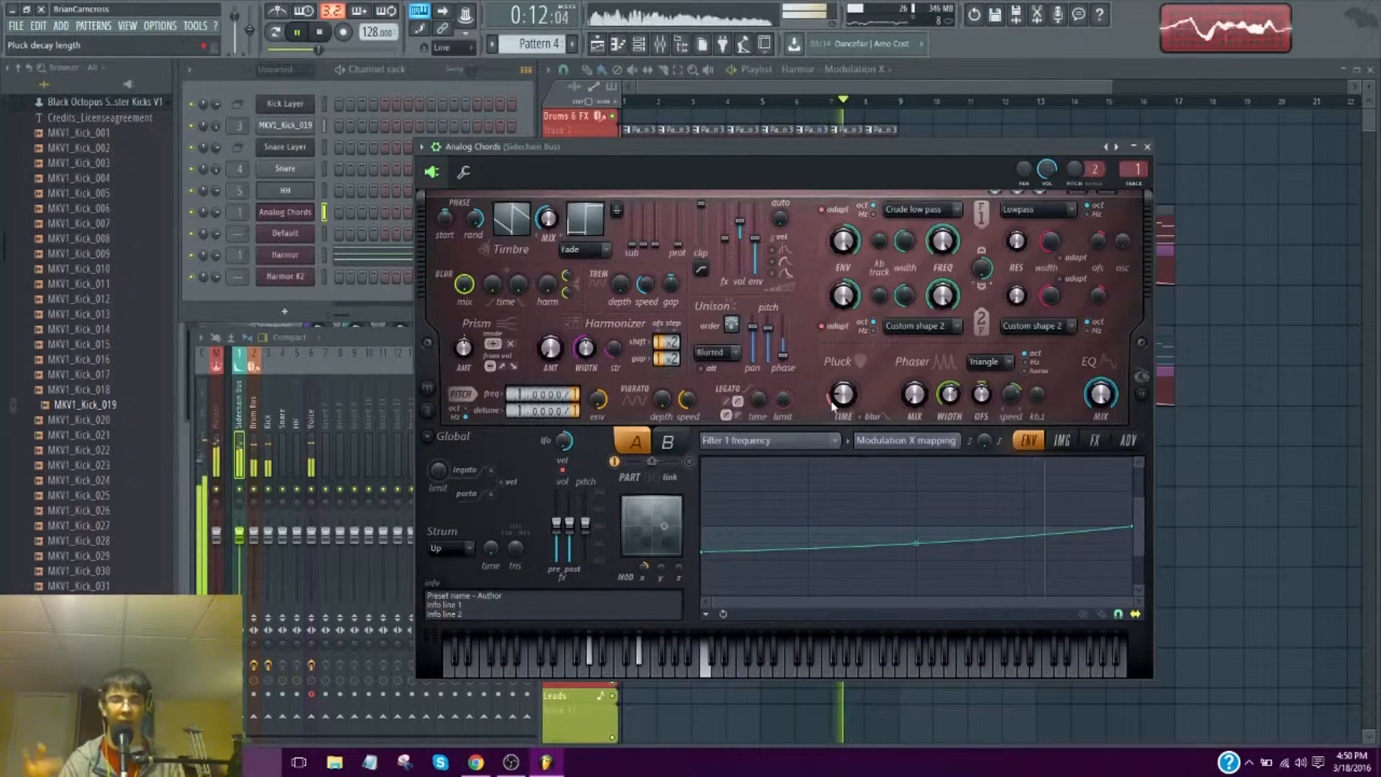
{"action": "key", "text": "space"}
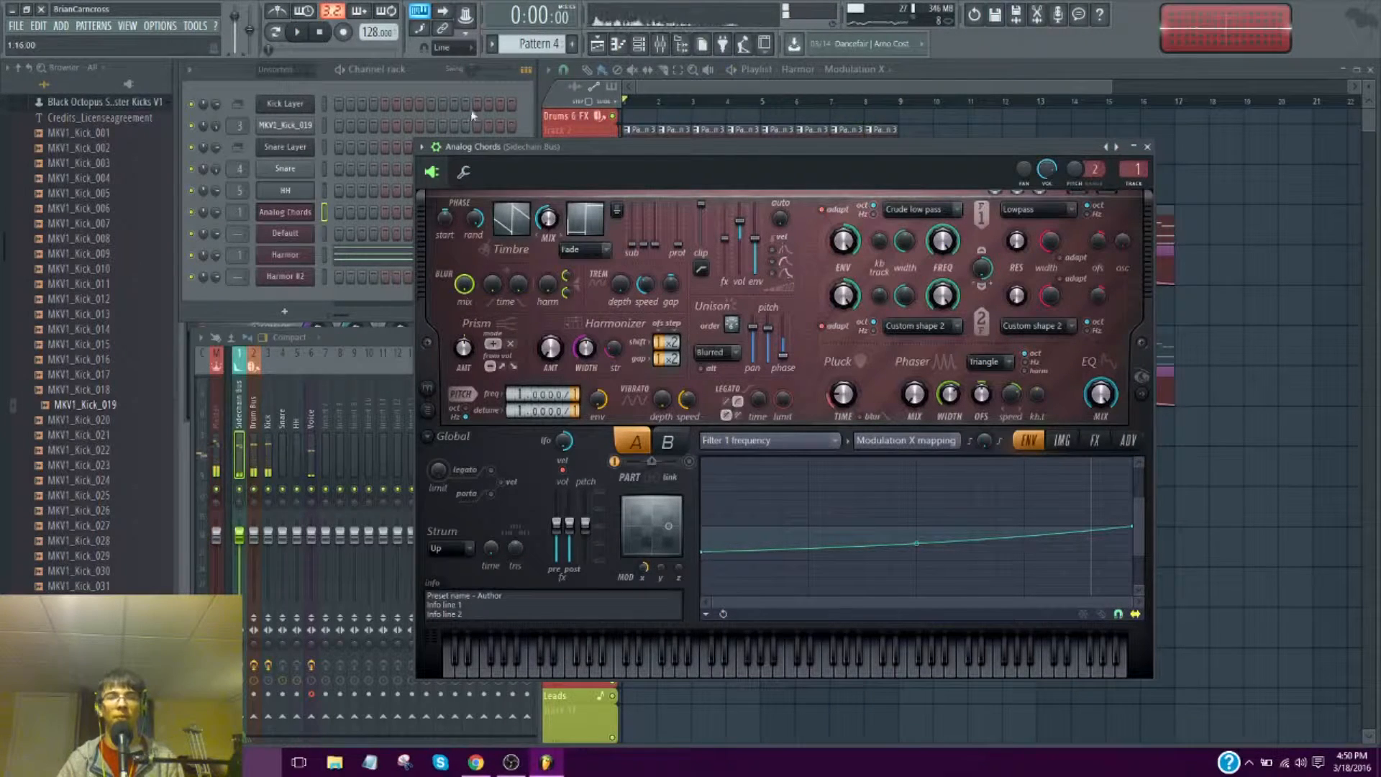
Add a new Harmor channel and load its Default preset
{"action": "left_click", "coordinate": [516, 93]}
{"action": "left_click", "coordinate": [740, 84]}
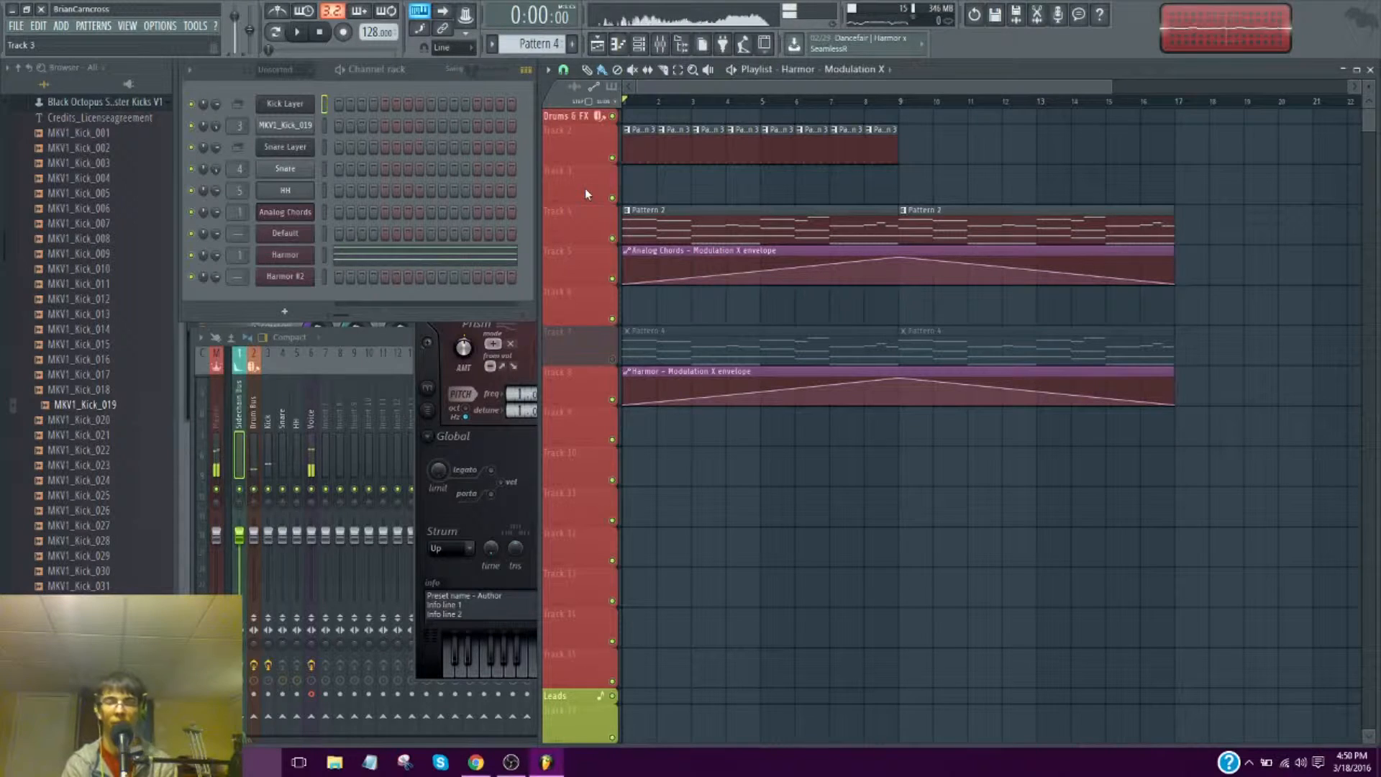
{"action": "left_click", "coordinate": [296, 310]}
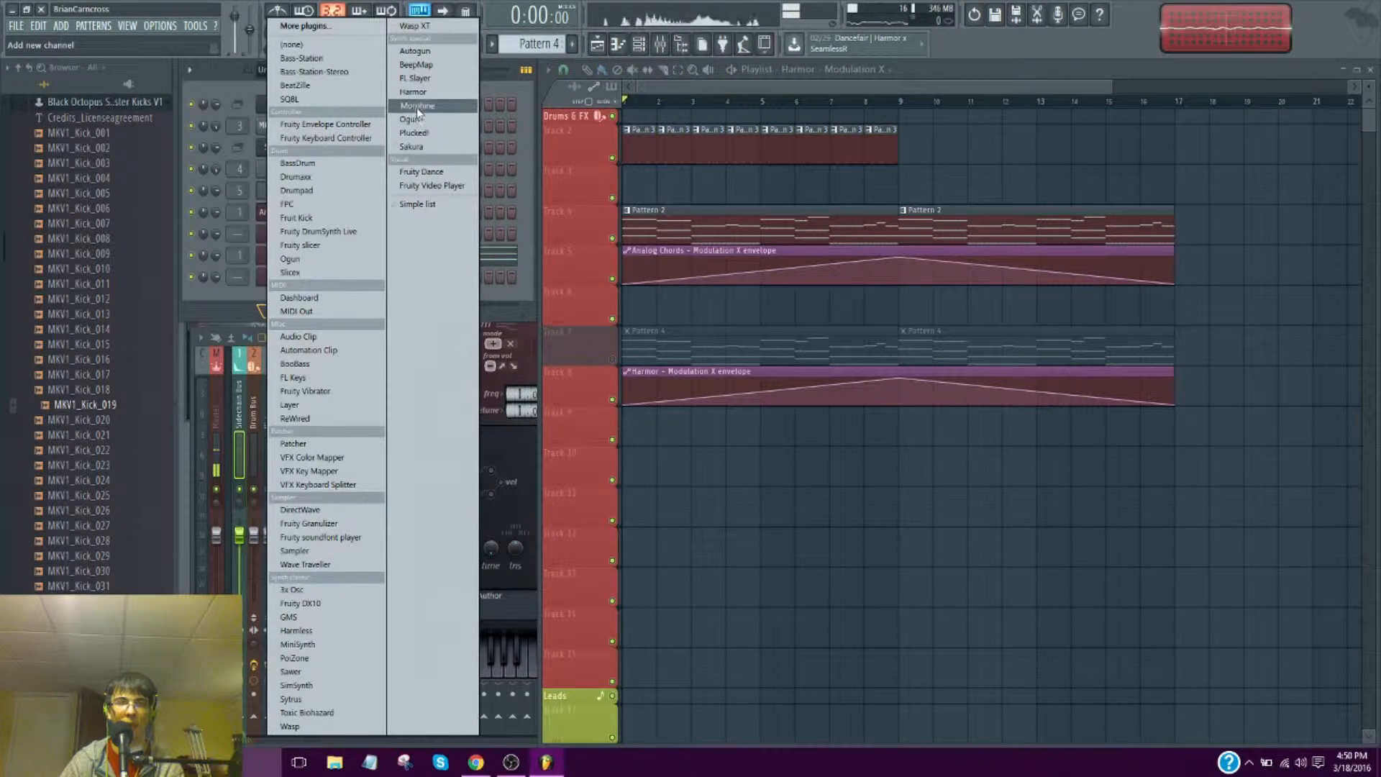
{"action": "left_click", "coordinate": [413, 92]}
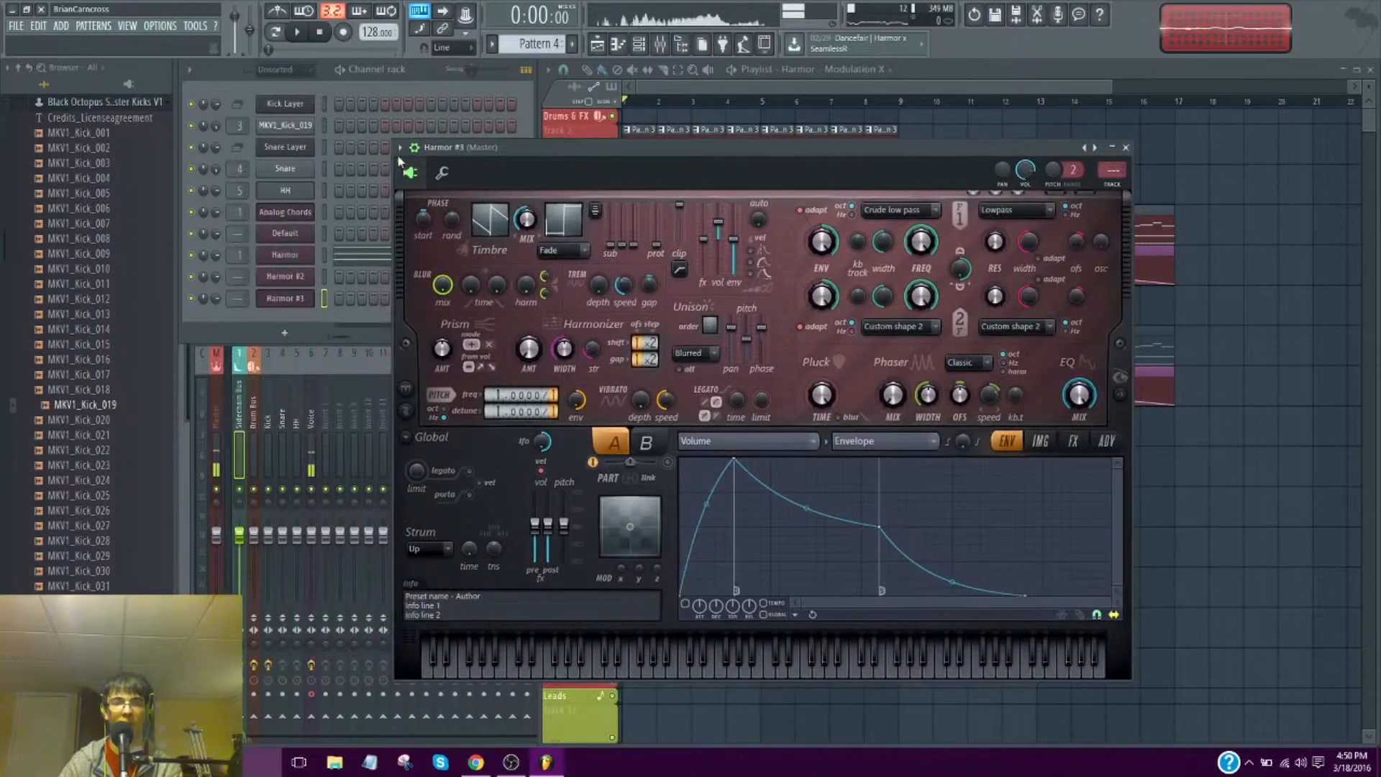
{"action": "left_click", "coordinate": [401, 147]}
{"action": "mouse_move", "coordinate": [475, 188]}
{"action": "left_click", "coordinate": [592, 23]}
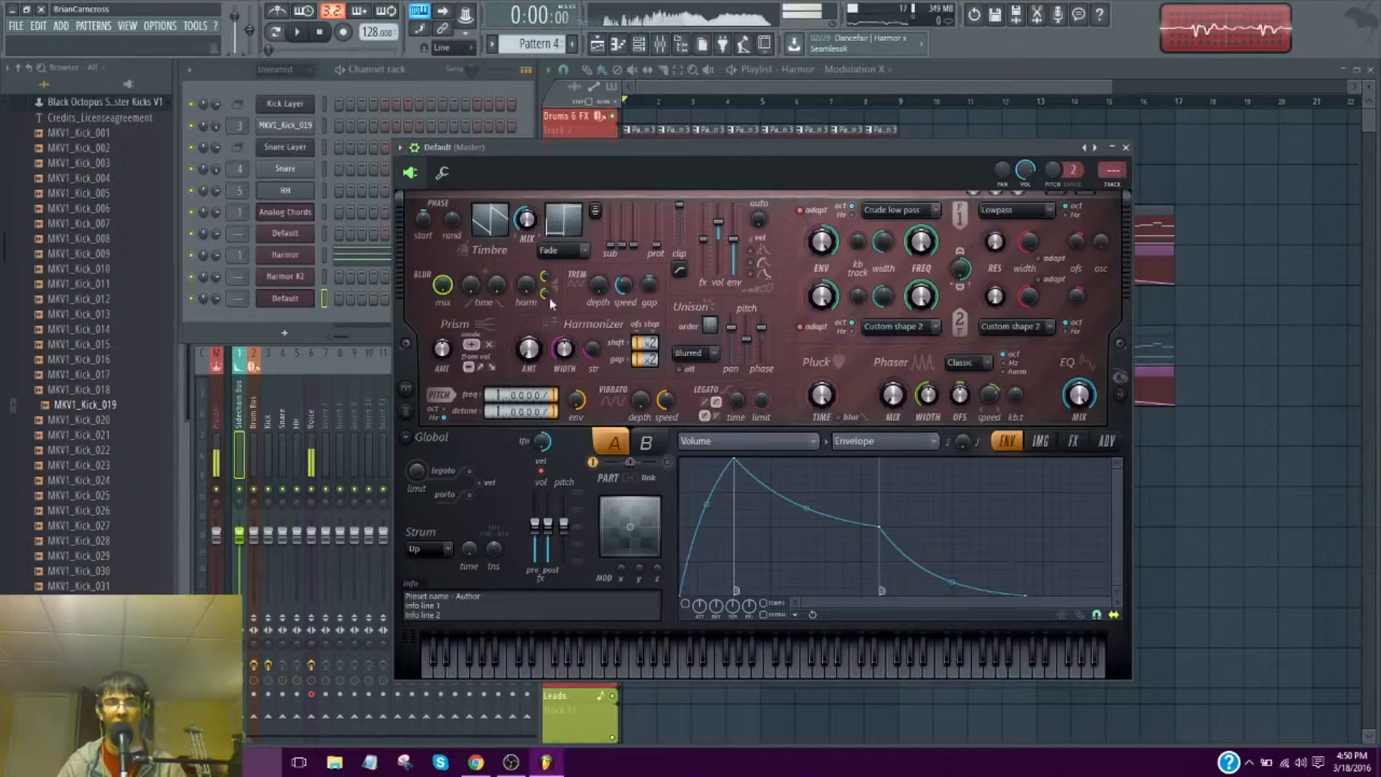
Raise the new Harmor's Pluck time, audition a few notes and increase the unison order
{"action": "left_click_drag", "start_coordinate": [816, 394], "coordinate": [816, 374]}
{"action": "key", "text": "v"}
{"action": "key", "text": "c"}
{"action": "key", "text": "n"}
{"action": "key", "text": "v"}
{"action": "key", "text": "c"}
{"action": "left_click_drag", "start_coordinate": [711, 326], "coordinate": [710, 313]}
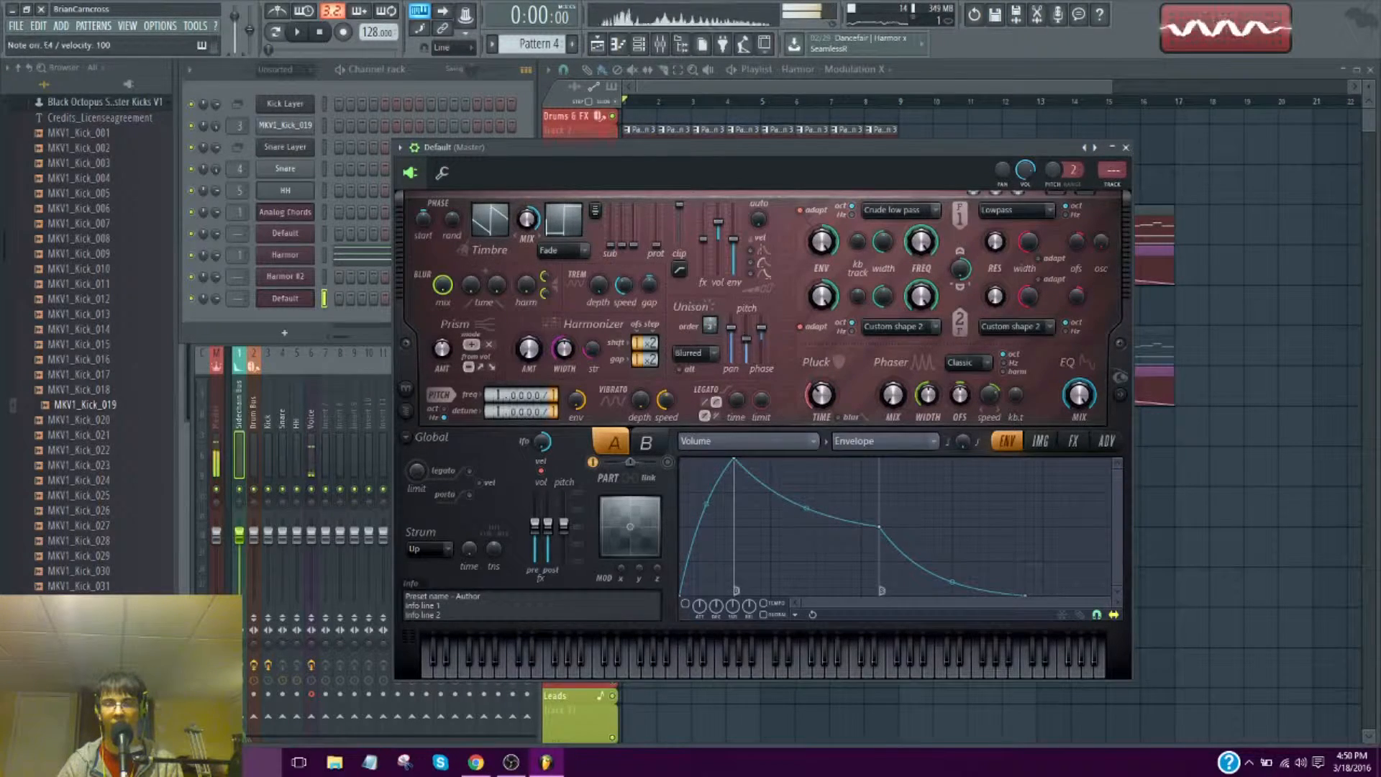
Build a Pitch envelope that starts high and drops quickly along an inward-bowed curve to a second point
{"action": "left_click", "coordinate": [762, 441]}
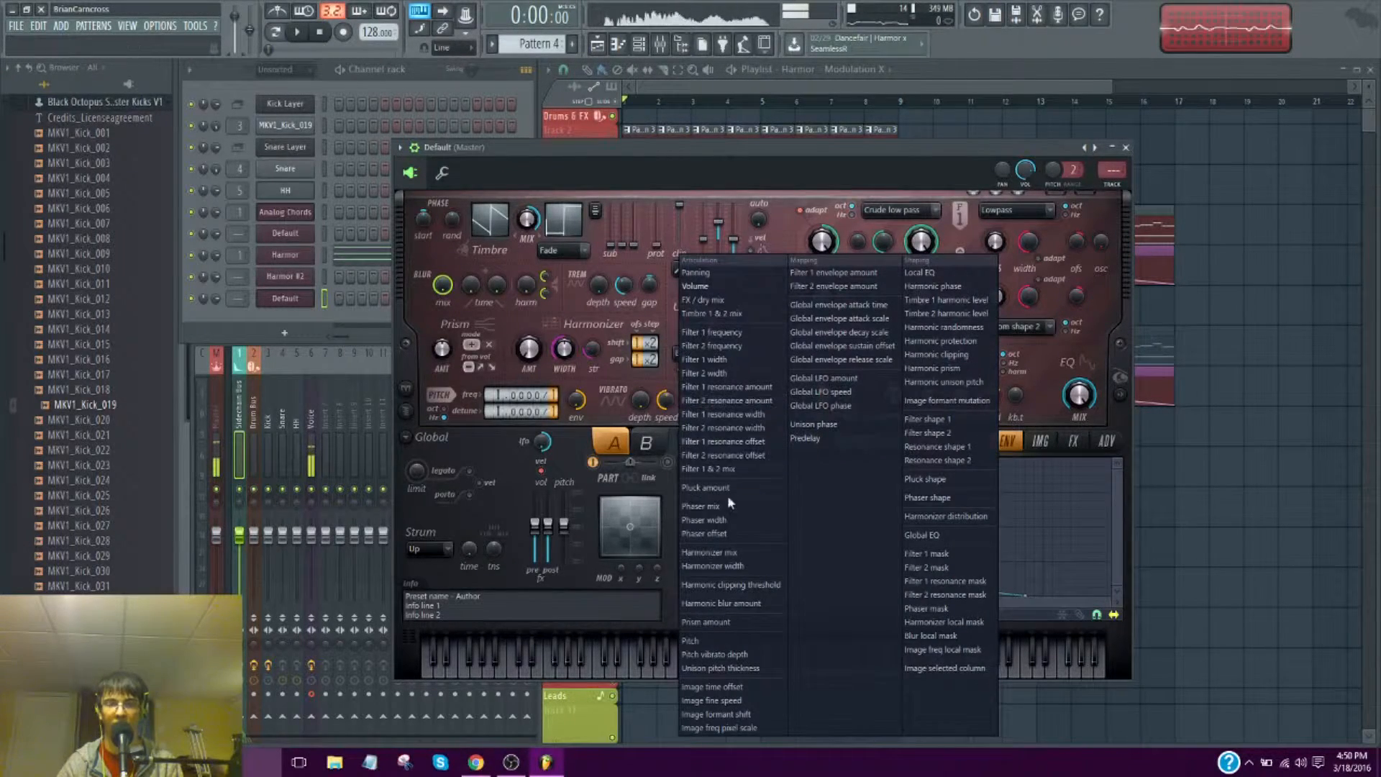
{"action": "left_click", "coordinate": [692, 640]}
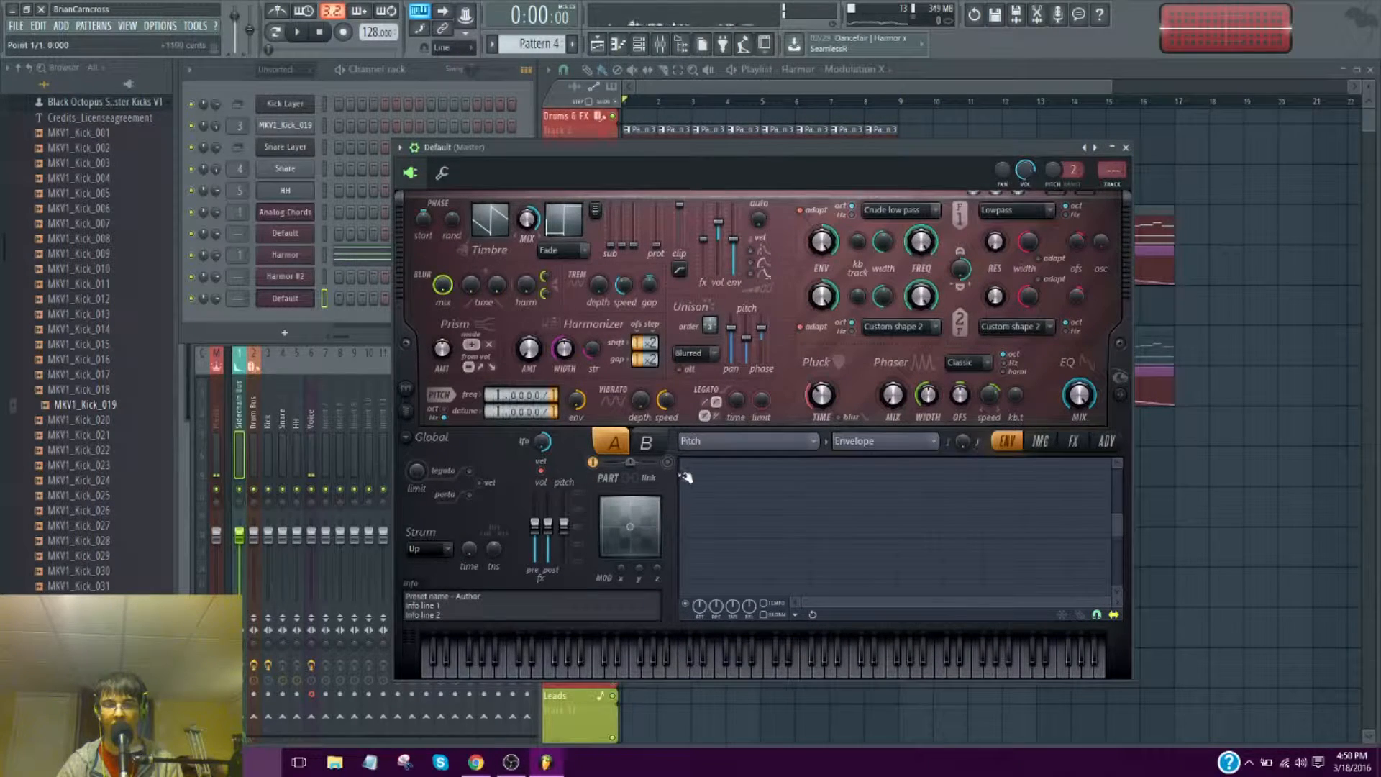
{"action": "right_click", "coordinate": [722, 544]}
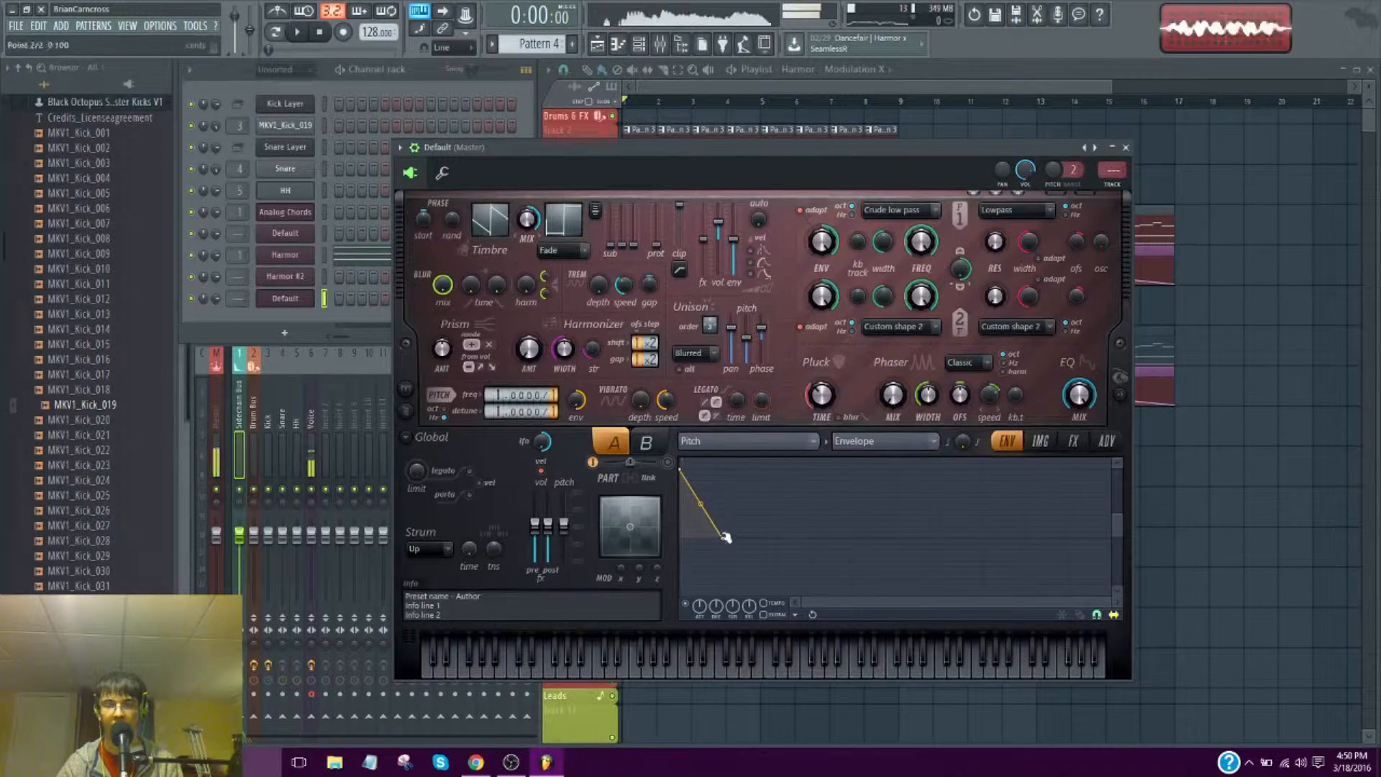
{"action": "left_click_drag", "start_coordinate": [701, 507], "coordinate": [701, 533]}
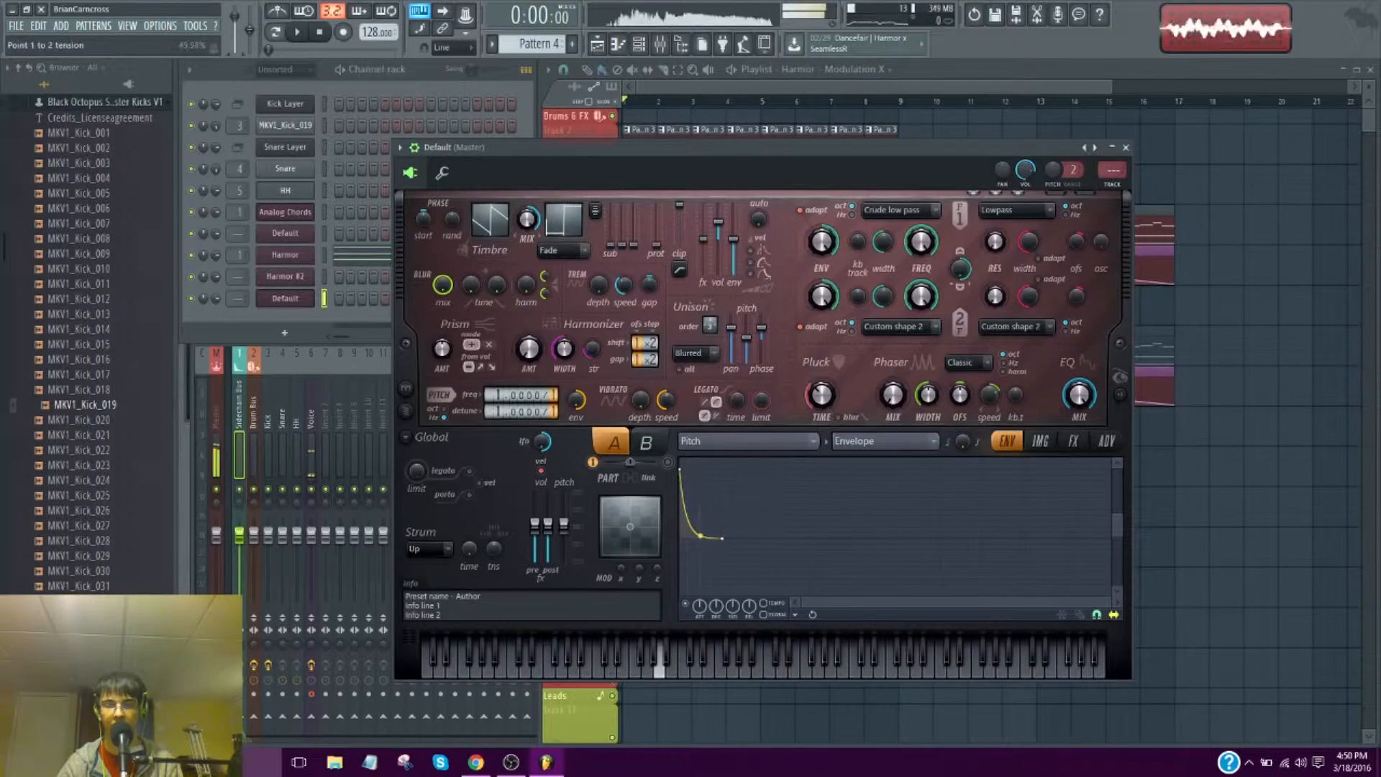
Enable Harmor's delay and reverb, audition the sound and return to the Pitch envelope
{"action": "left_click", "coordinate": [1074, 442]}
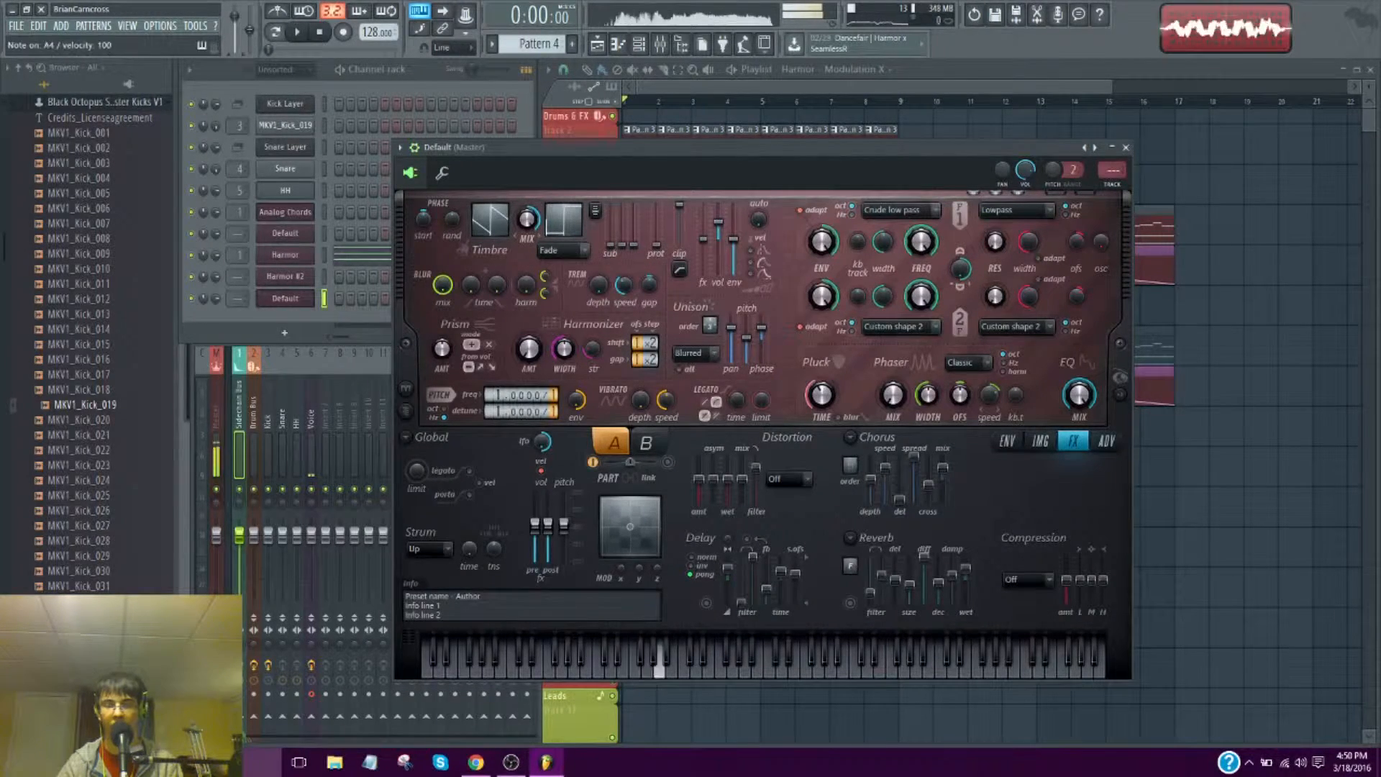
{"action": "left_click", "coordinate": [852, 604]}
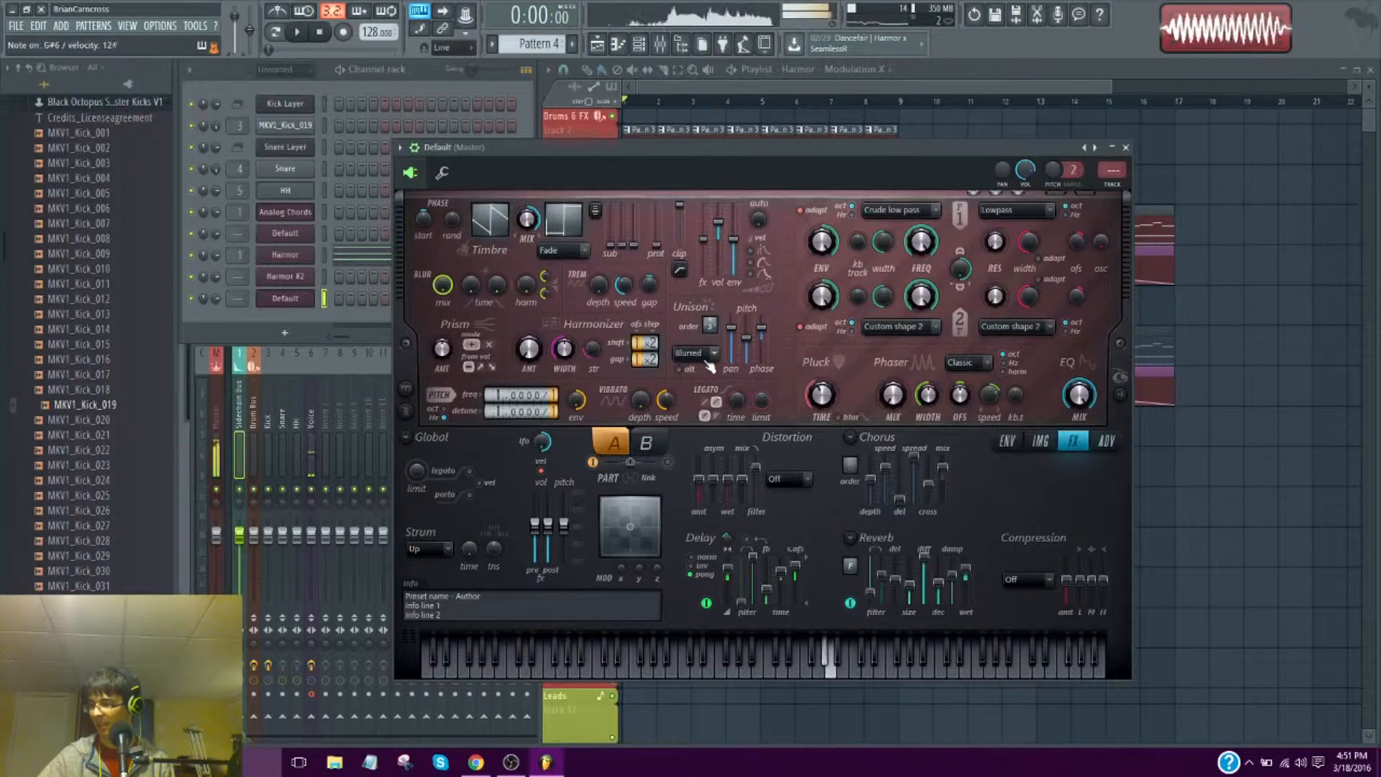
{"action": "key", "text": "5"}
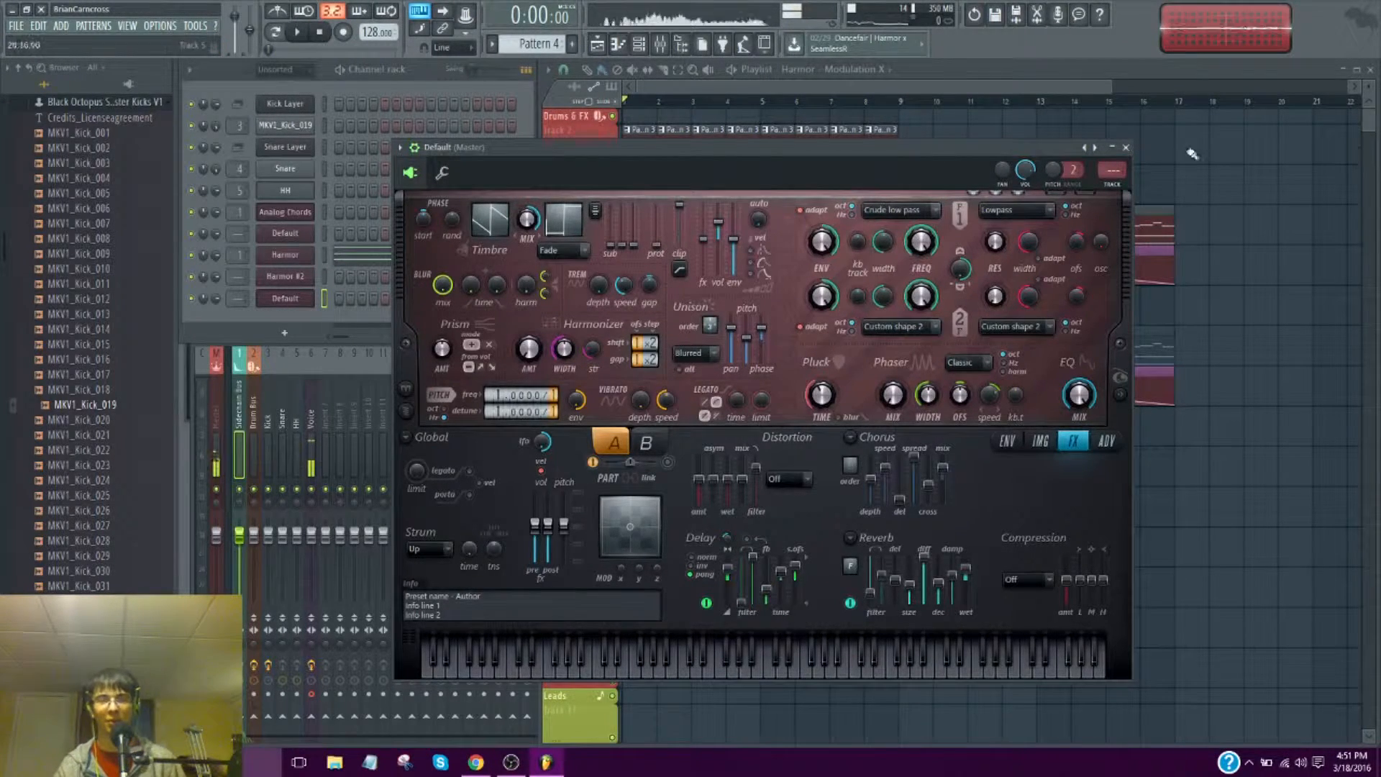
{"action": "left_click", "coordinate": [1007, 442]}
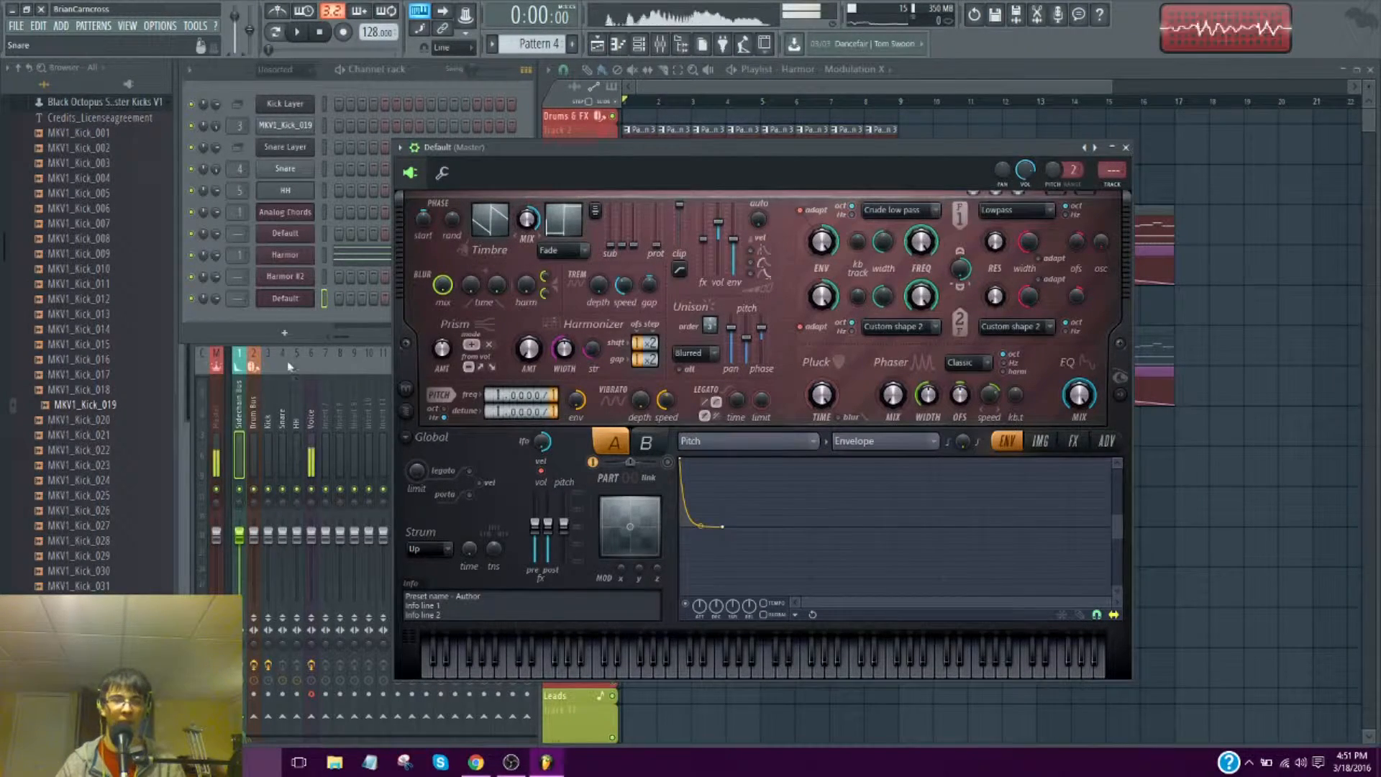
Add a 3x Osc channel and set oscillator 1 to a square wave
{"action": "left_click", "coordinate": [285, 334]}
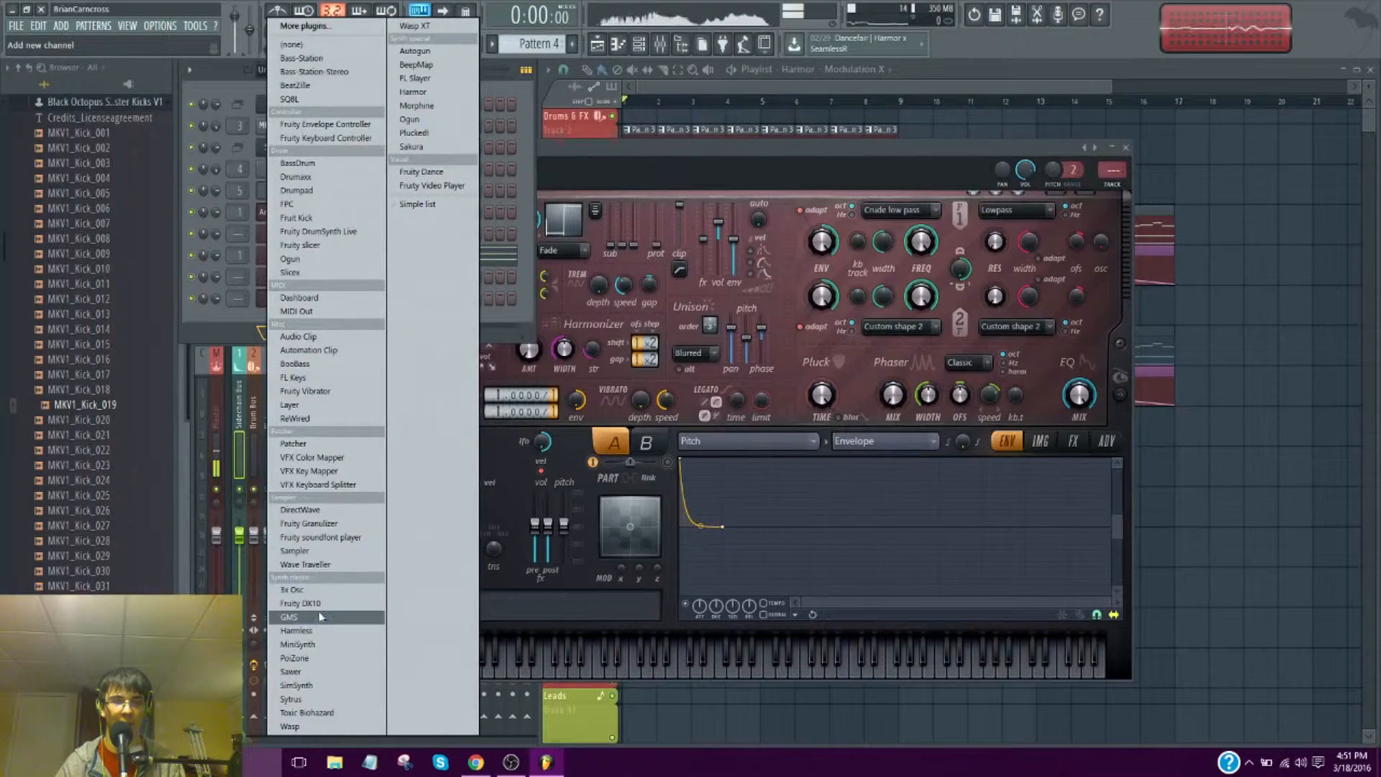
{"action": "left_click", "coordinate": [323, 590]}
{"action": "left_click", "coordinate": [311, 255]}
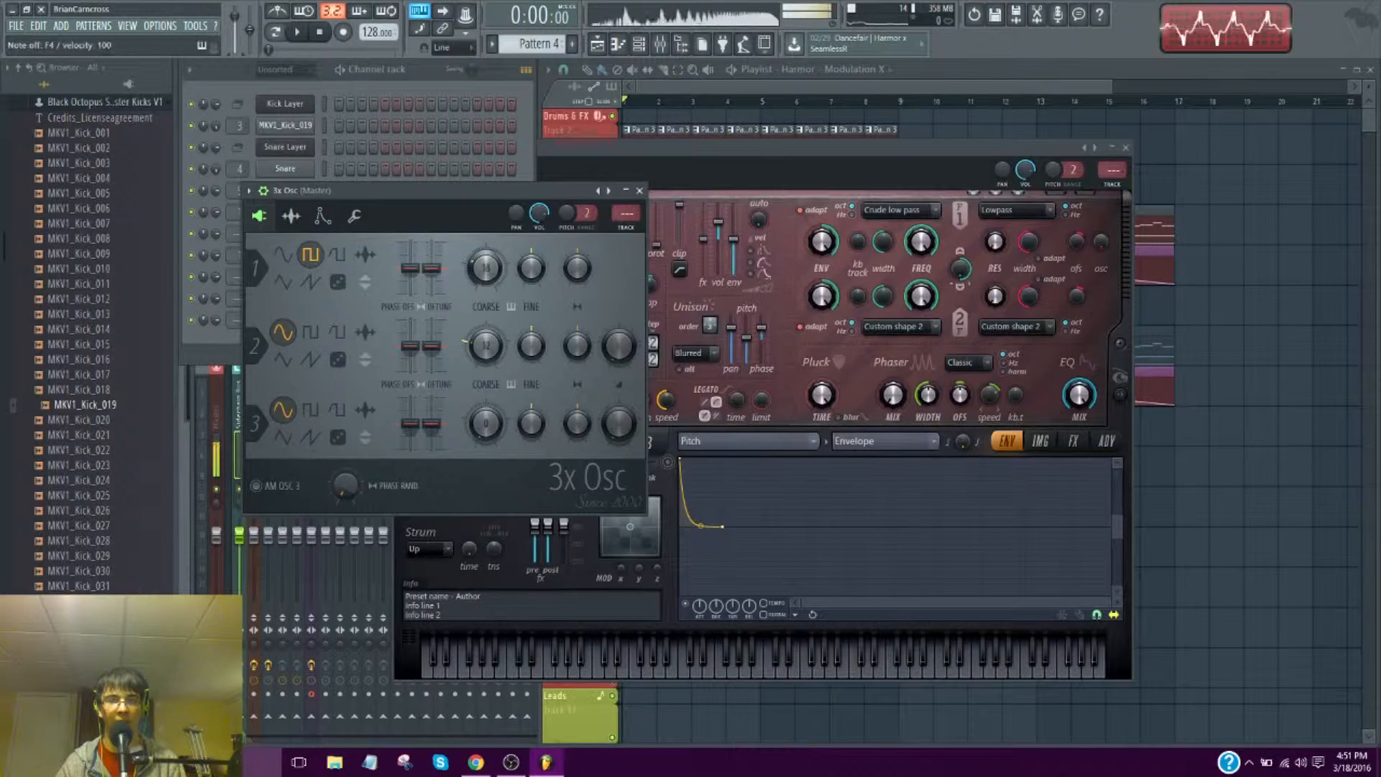
Raise the 3x Osc pitch envelope's amount and shorten its stages for a quick pitch fall
{"action": "left_click", "coordinate": [322, 216]}
{"action": "left_click", "coordinate": [390, 247]}
{"action": "left_click_drag", "start_coordinate": [436, 360], "coordinate": [437, 346]}
{"action": "left_click_drag", "start_coordinate": [289, 359], "coordinate": [311, 388]}
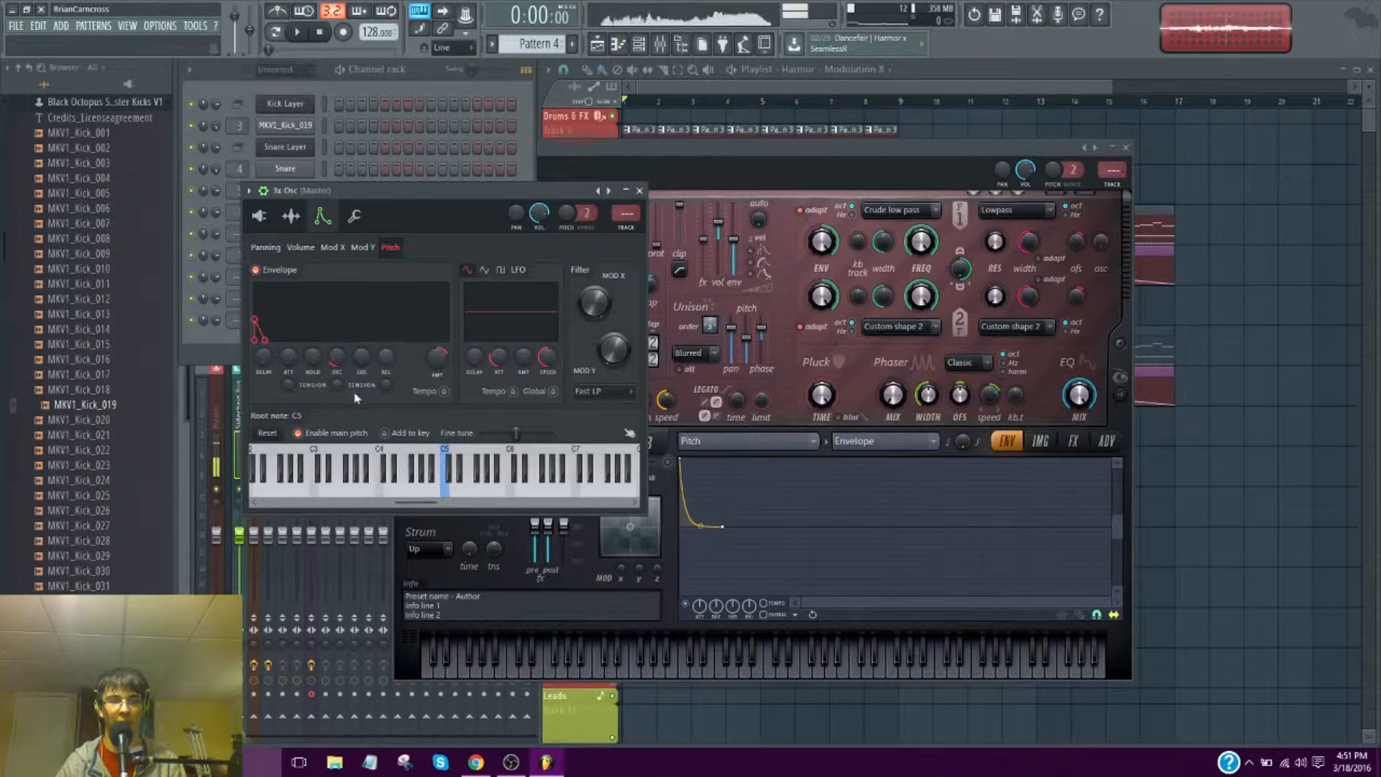
Adjust the decay tension of the 3x Osc pitch envelope, raise the envelope amount further and audition notes
{"action": "left_click_drag", "start_coordinate": [338, 387], "coordinate": [339, 371]}
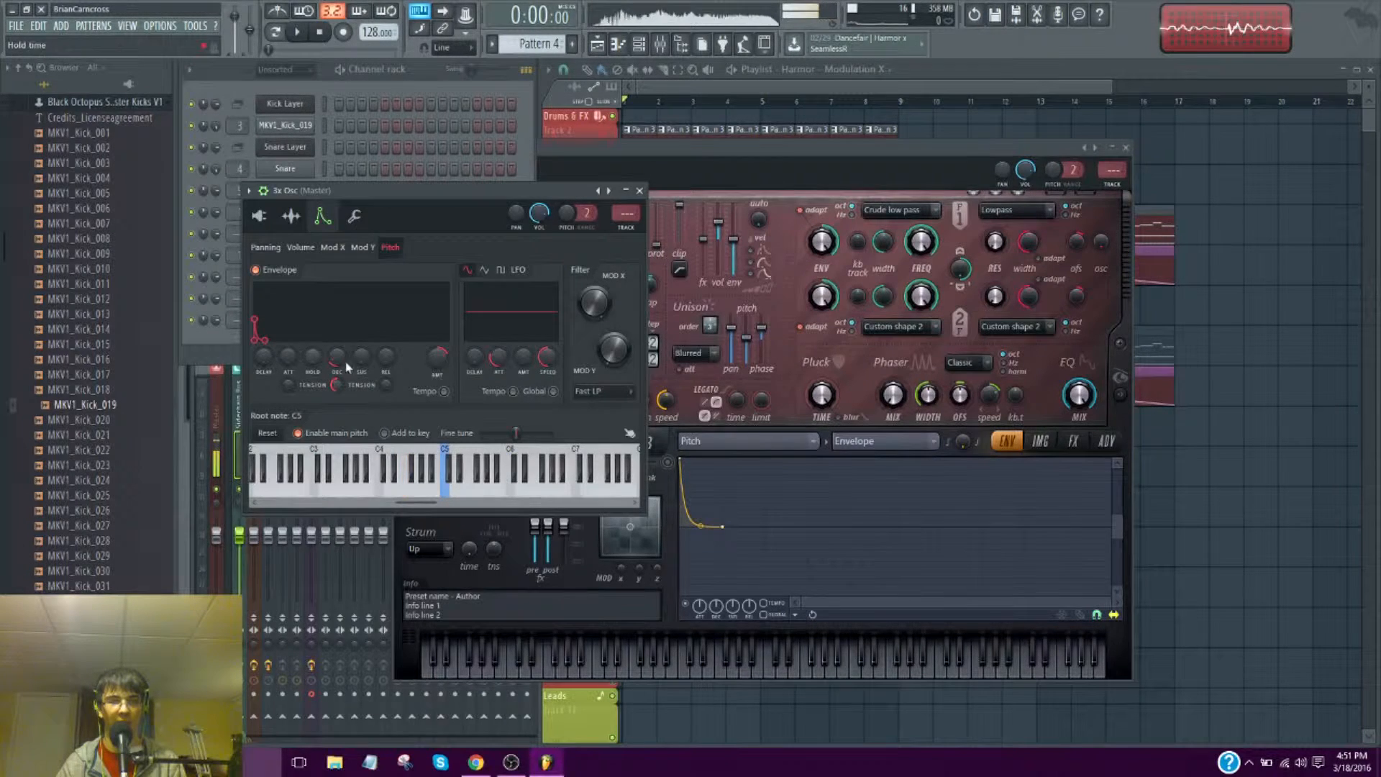
{"action": "key", "text": "v"}
{"action": "left_click_drag", "start_coordinate": [436, 357], "coordinate": [437, 354]}
{"action": "key", "text": "v"}
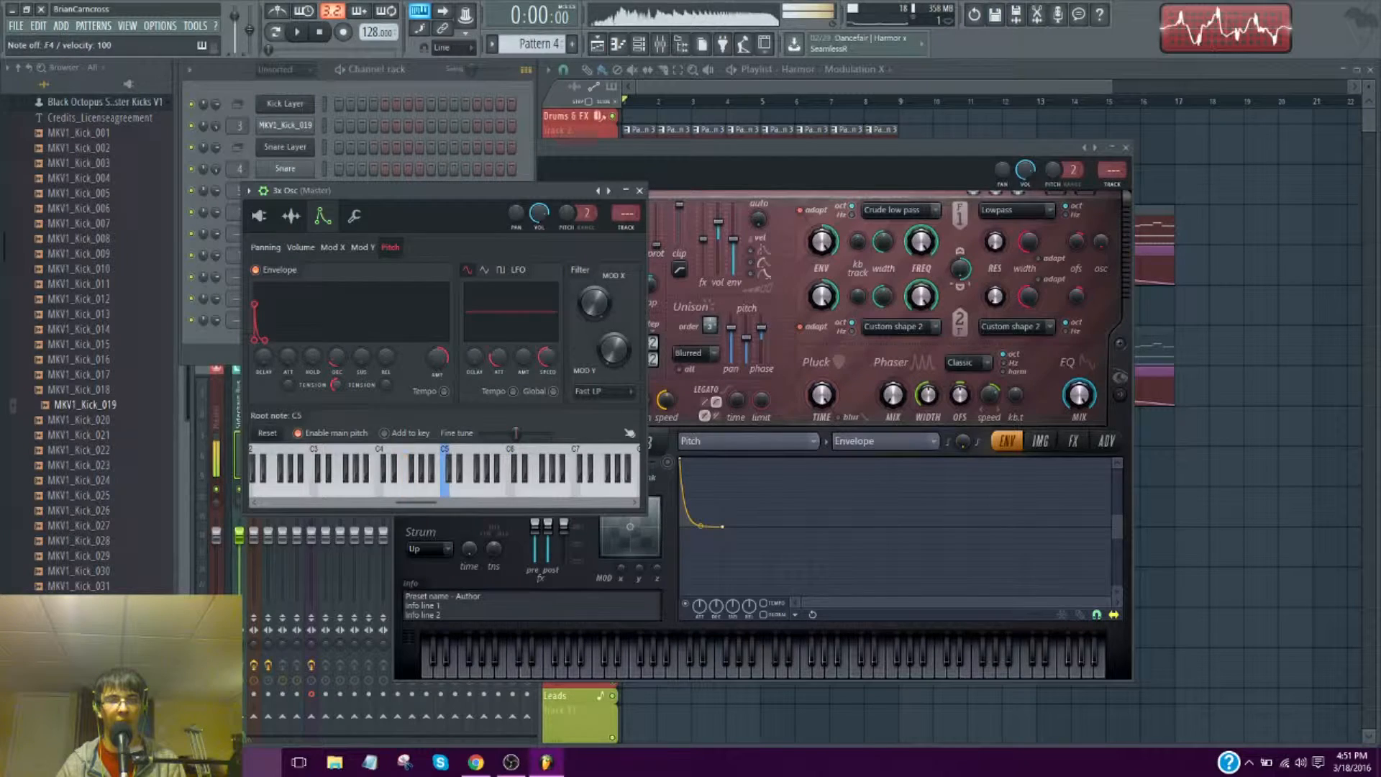
Audition the 3x Osc pitch pluck, switch to the Mod X envelope, raise its amount and audition more notes
{"action": "key", "text": "v"}
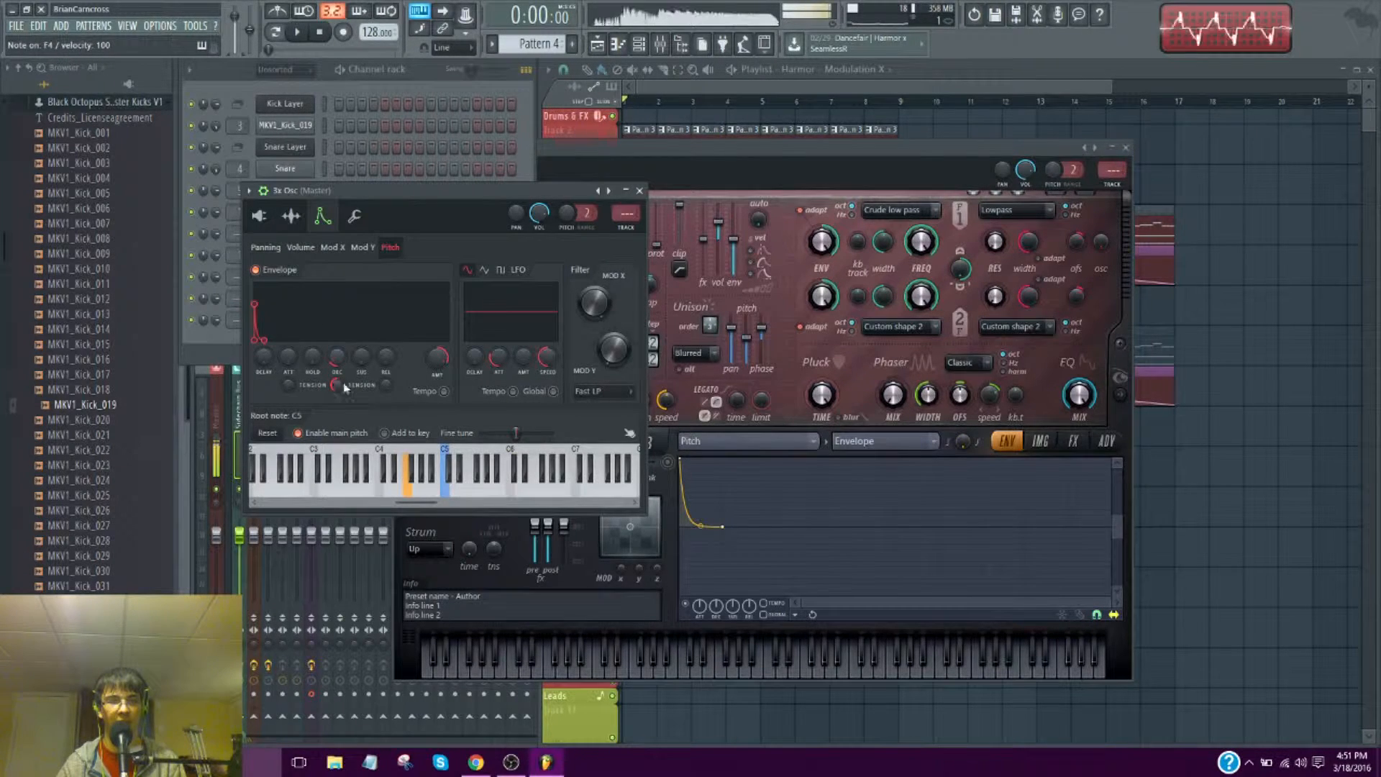
{"action": "key", "text": "v"}
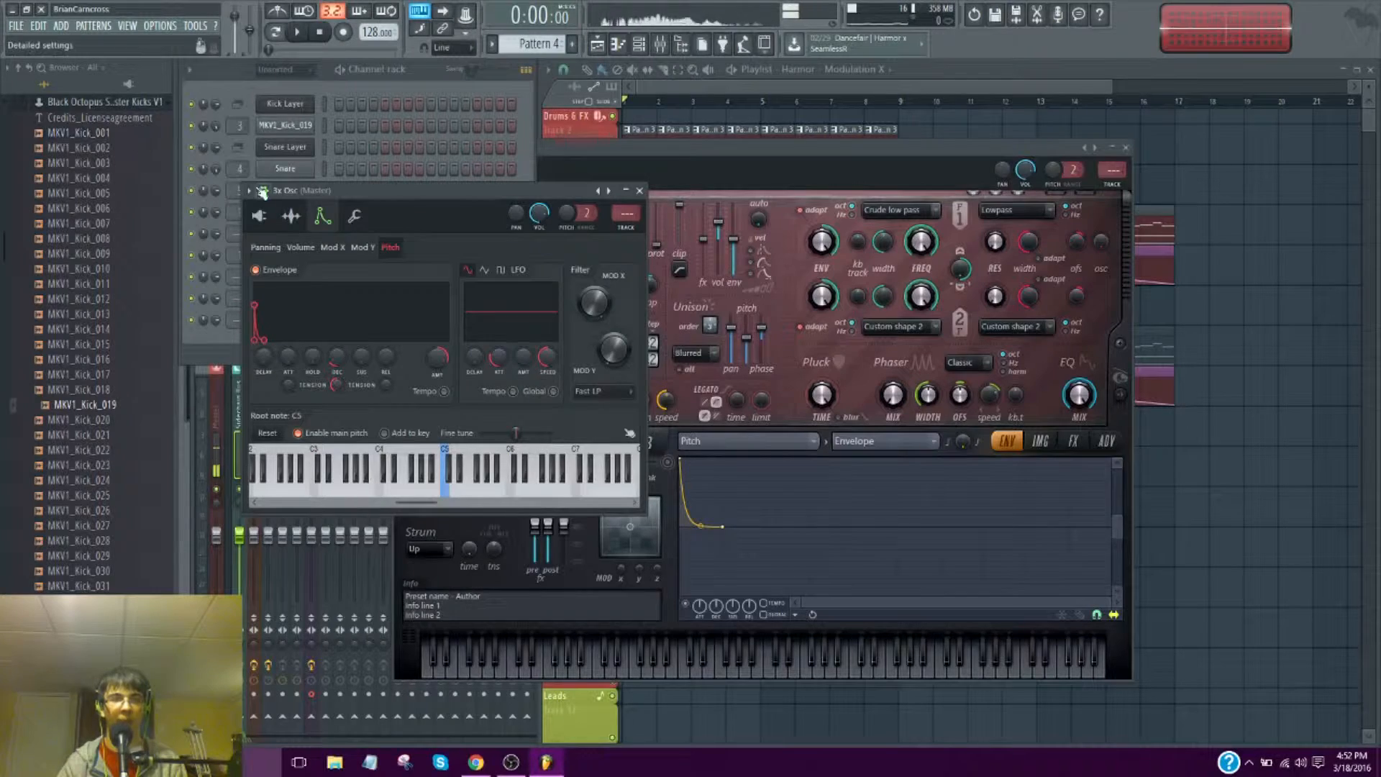
{"action": "left_click", "coordinate": [291, 216]}
{"action": "left_click", "coordinate": [323, 217]}
{"action": "key", "text": "v"}
{"action": "left_click", "coordinate": [332, 247]}
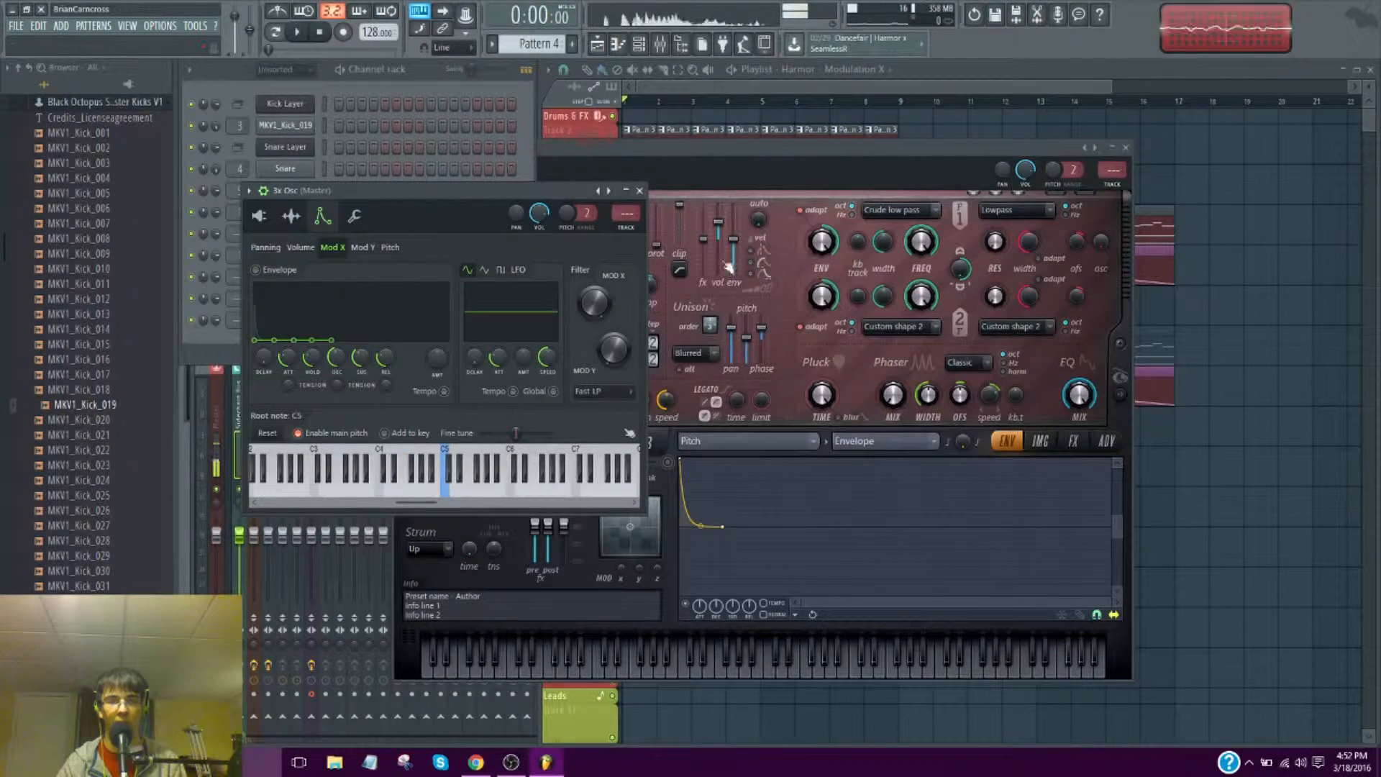
{"action": "left_click_drag", "start_coordinate": [437, 358], "coordinate": [437, 331]}
{"action": "key", "text": "v"}
{"action": "key", "text": "v"}
{"action": "key", "text": "v"}
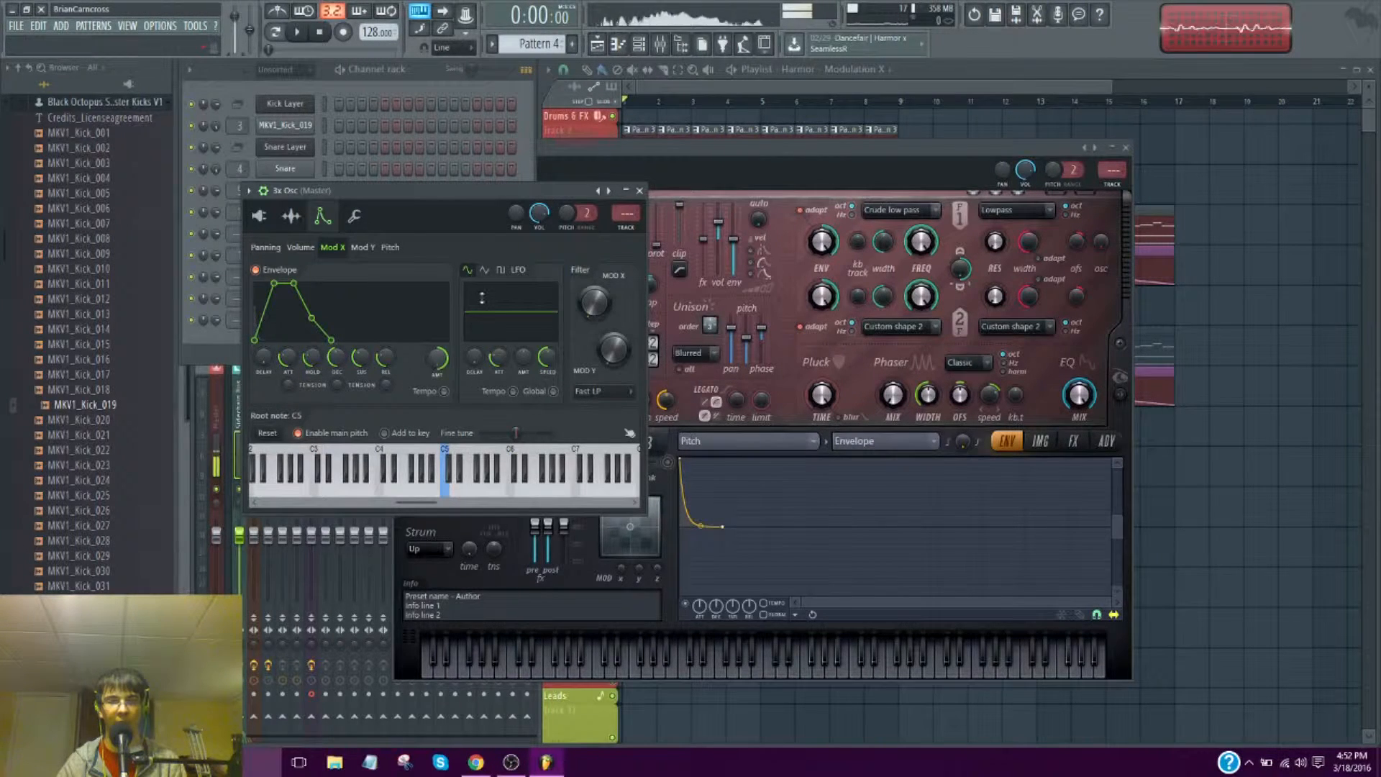
Shape the Mod X envelope into a short pluck with no attack, hold, sustain or release, adjust its decay and audition it
{"action": "left_click_drag", "start_coordinate": [283, 364], "coordinate": [313, 403]}
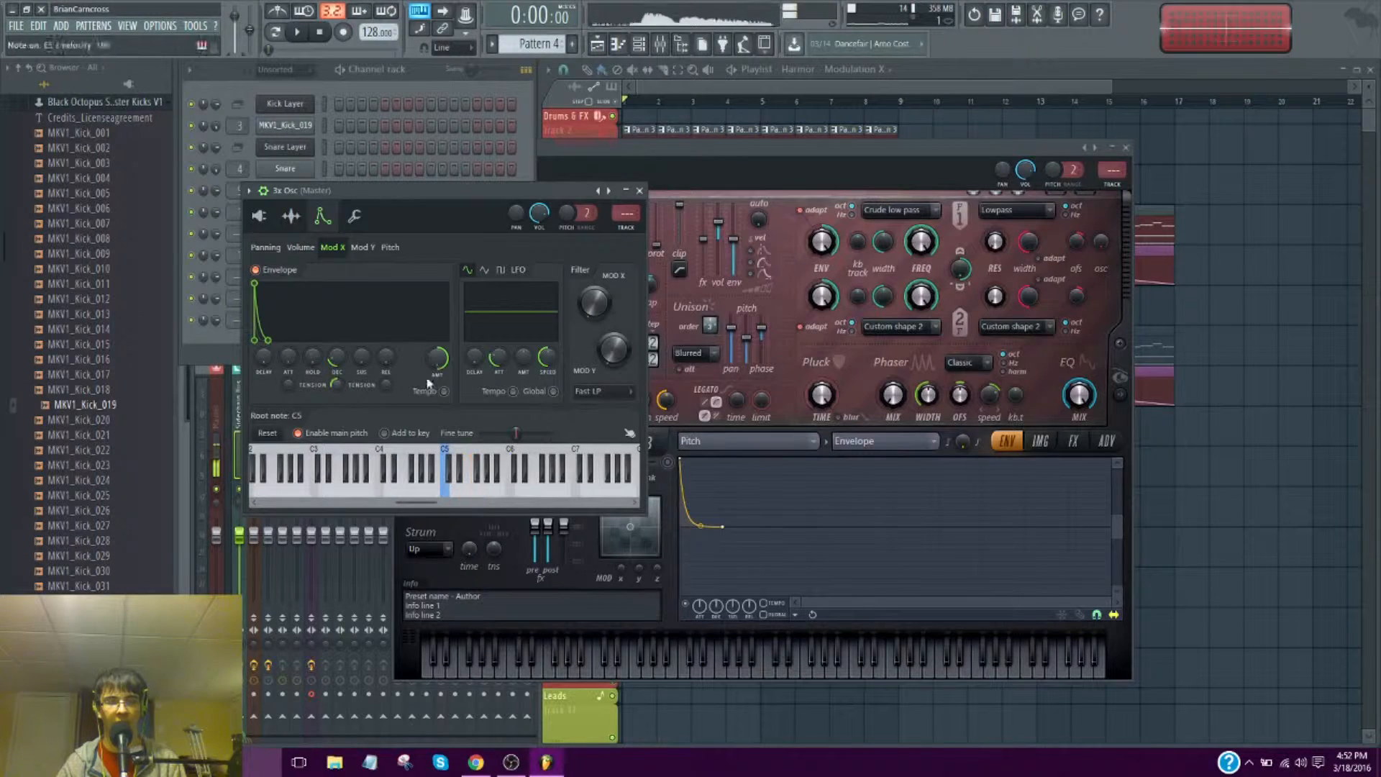
{"action": "left_click_drag", "start_coordinate": [336, 358], "coordinate": [336, 324]}
{"action": "key", "text": "r"}
{"action": "key", "text": "r"}
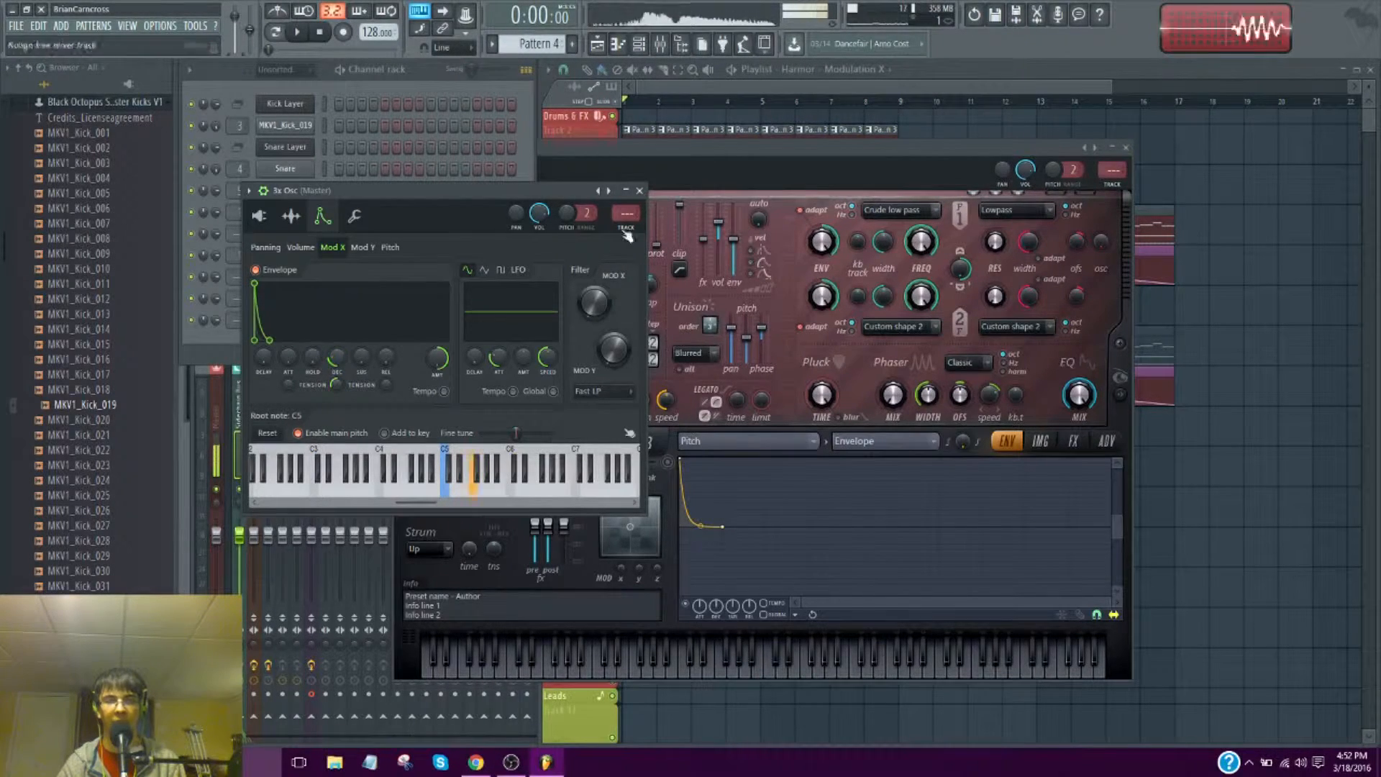
Route the 3x Osc channel to free mixer track 7 and load Fruity Delay 2 in effect slot 4
{"action": "key", "text": "ctrl+l"}
{"action": "left_click", "coordinate": [1260, 460]}
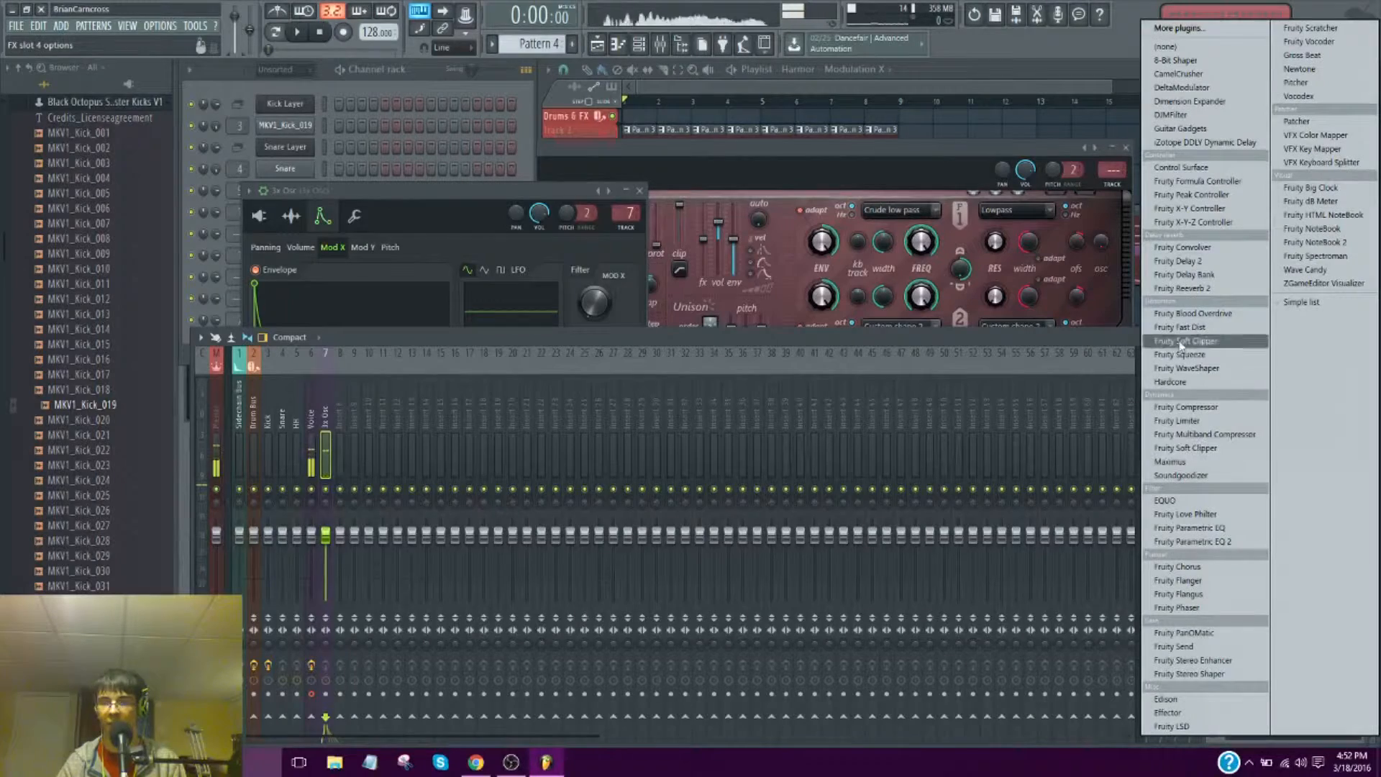
{"action": "left_click", "coordinate": [1180, 260]}
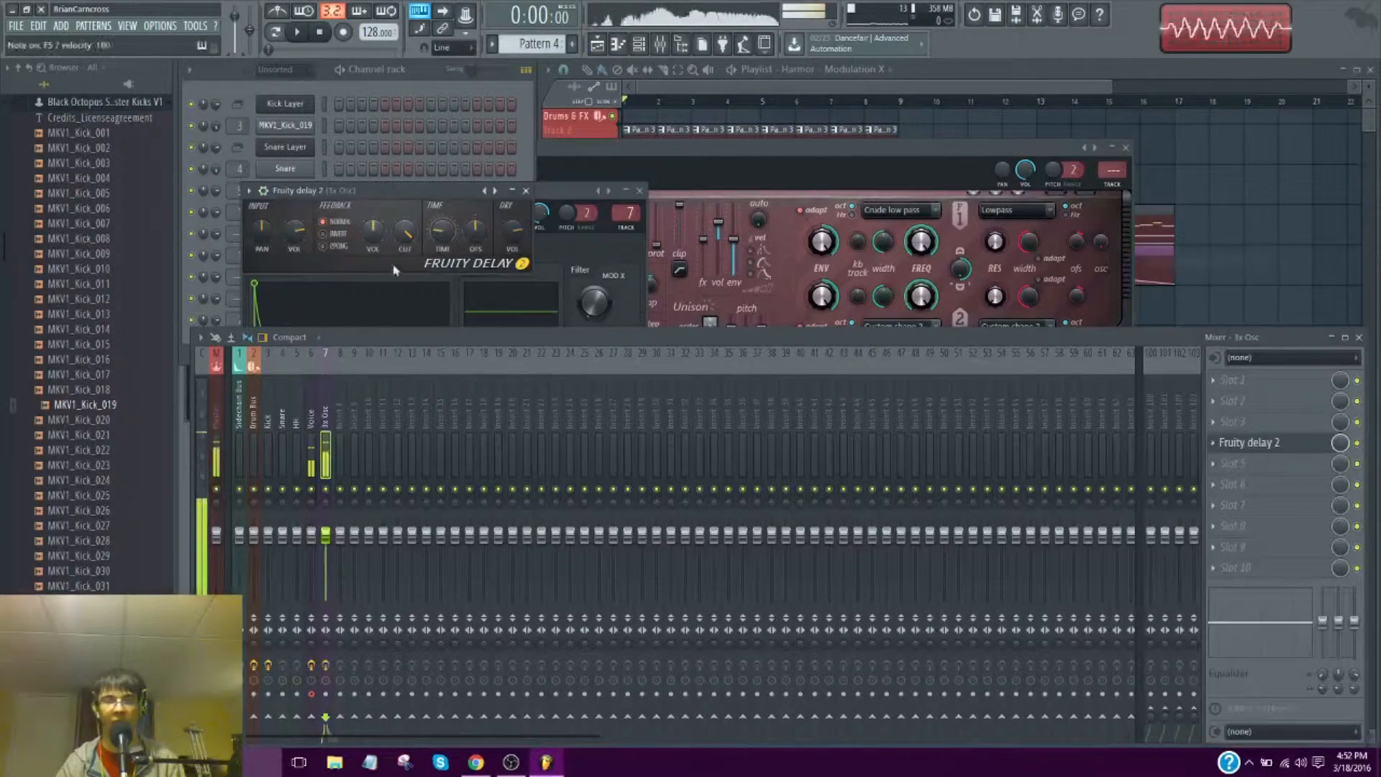
Load a ping-pong preset in Fruity Delay 2
{"action": "left_click", "coordinate": [249, 191]}
{"action": "mouse_move", "coordinate": [270, 234]}
{"action": "left_click", "coordinate": [453, 260]}
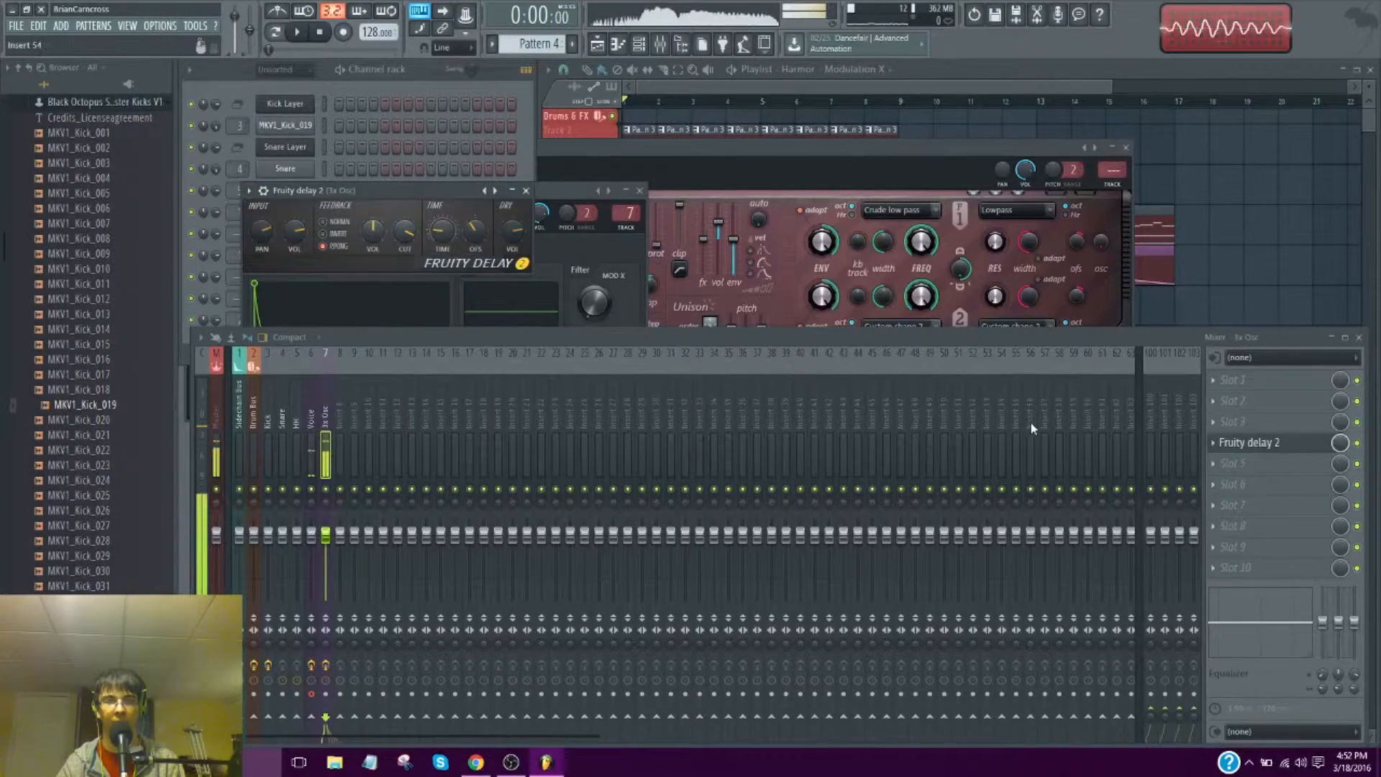
Load Fruity Reeverb 2 in effect slot 5 and lower the mix levels of the delay and reverb
{"action": "left_click", "coordinate": [1238, 463]}
{"action": "left_click", "coordinate": [1209, 289]}
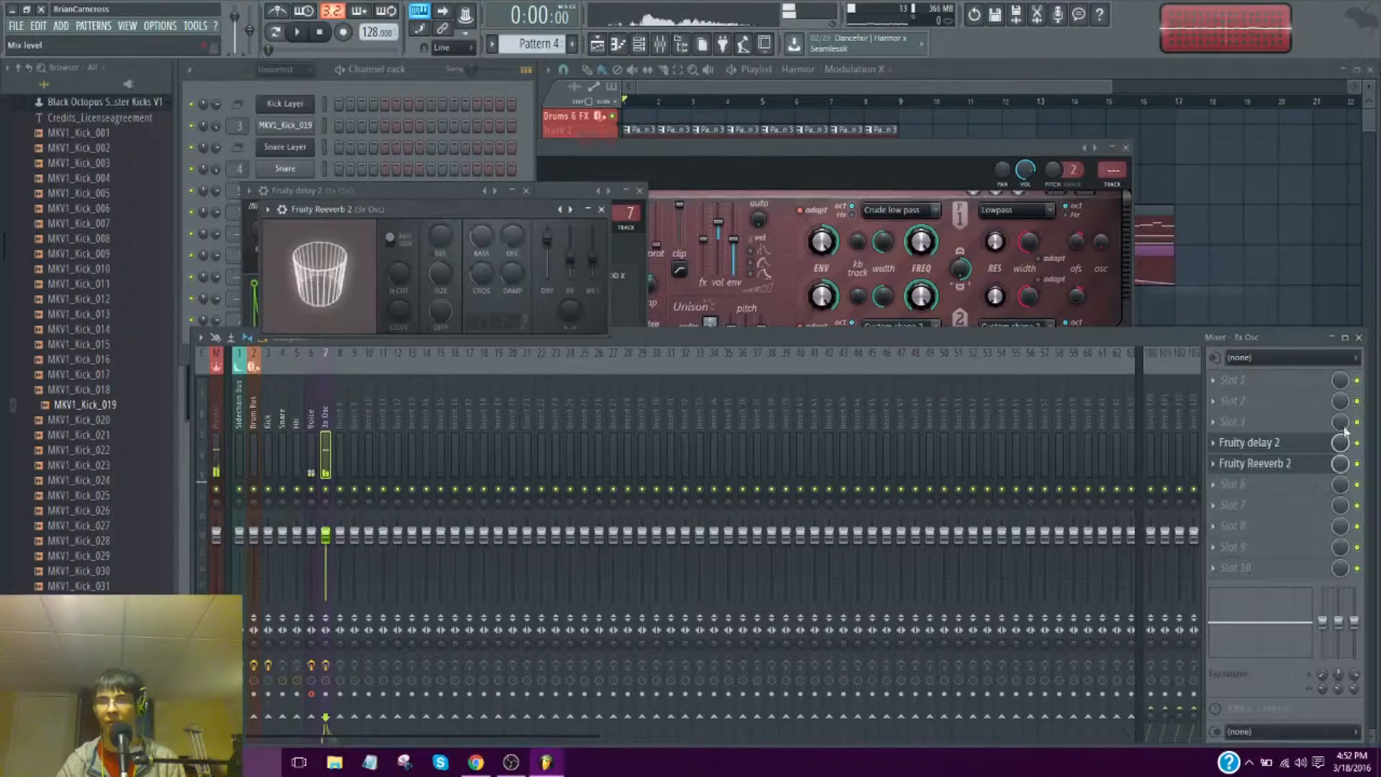
{"action": "left_click", "coordinate": [1302, 466]}
{"action": "left_click", "coordinate": [1302, 467]}
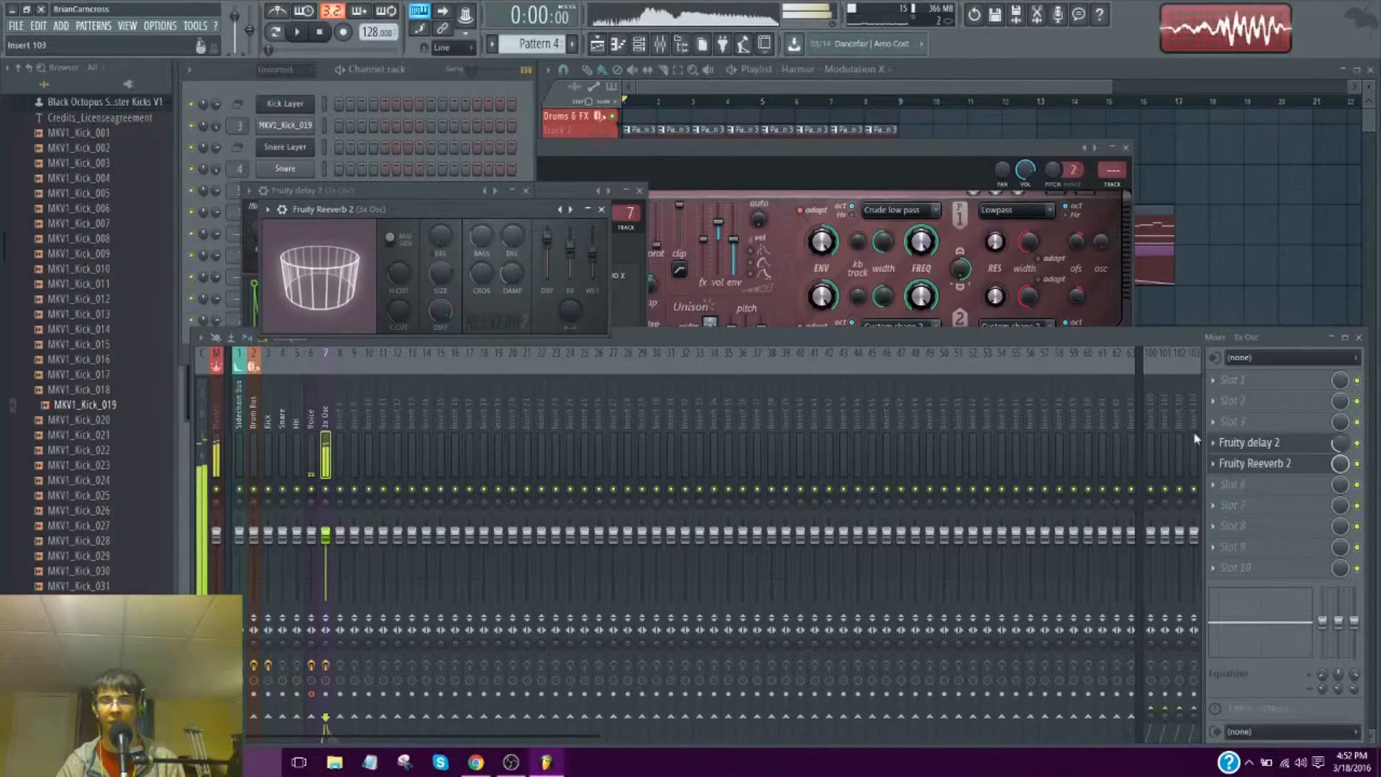
{"action": "left_click_drag", "start_coordinate": [1337, 461], "coordinate": [1337, 496]}
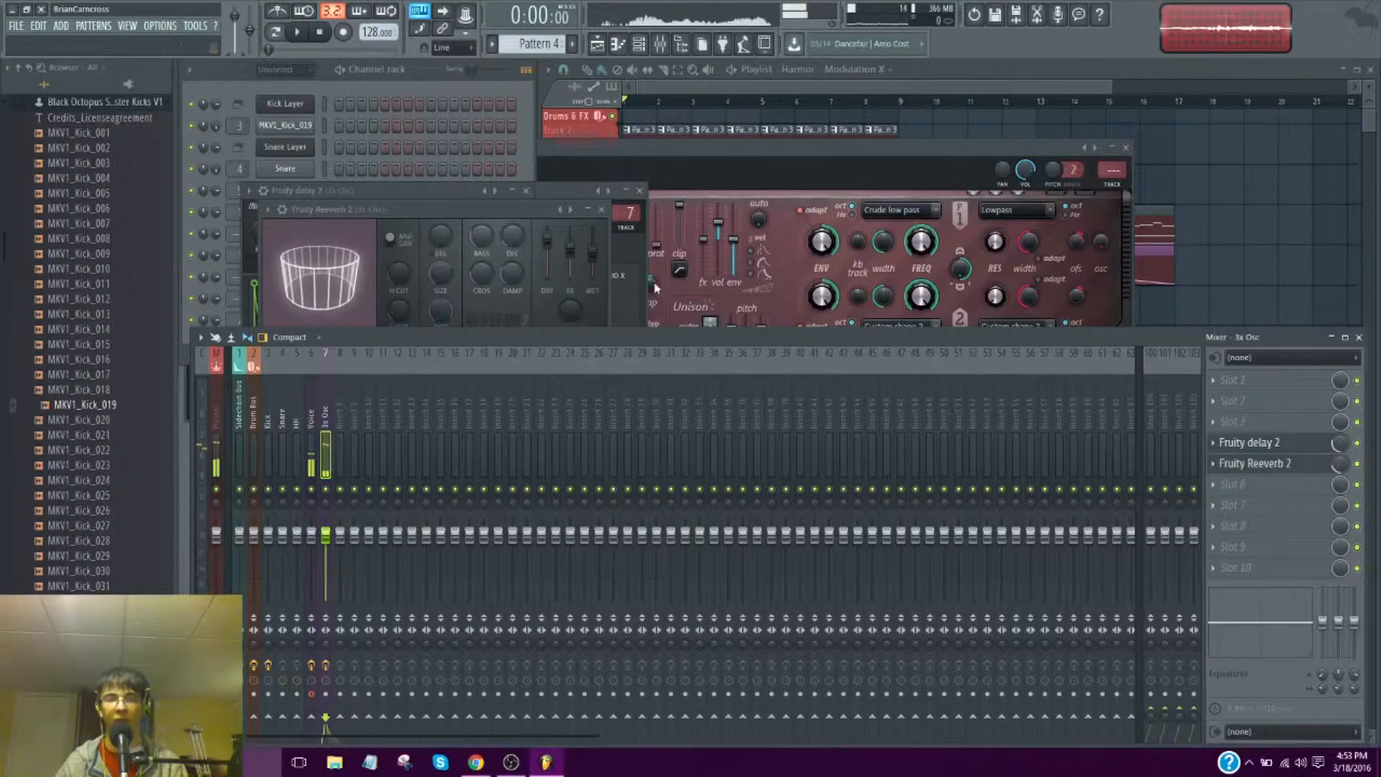
Review the 3x Osc Pitch envelope, return to the Mod X envelope and lengthen its decay
{"action": "left_click", "coordinate": [619, 272]}
{"action": "left_click", "coordinate": [390, 246]}
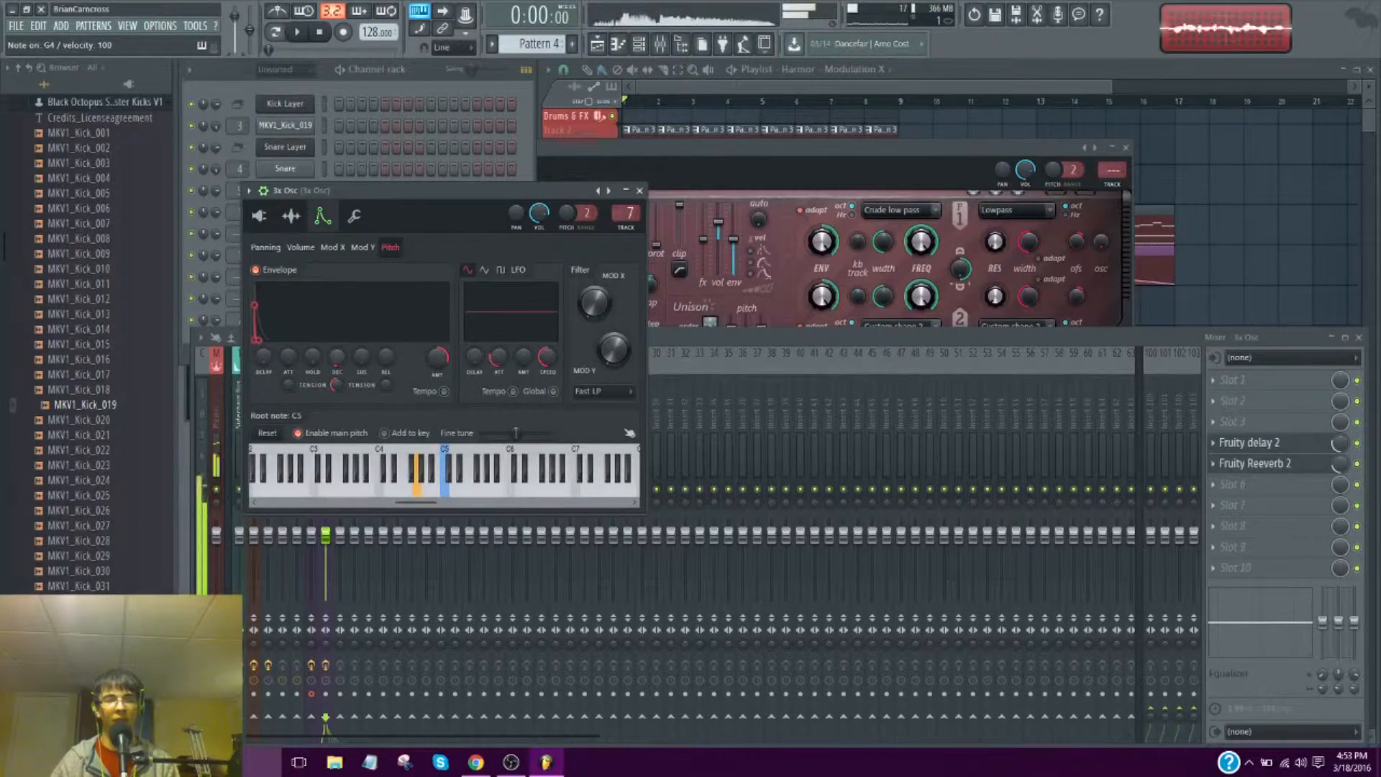
{"action": "left_click", "coordinate": [332, 247]}
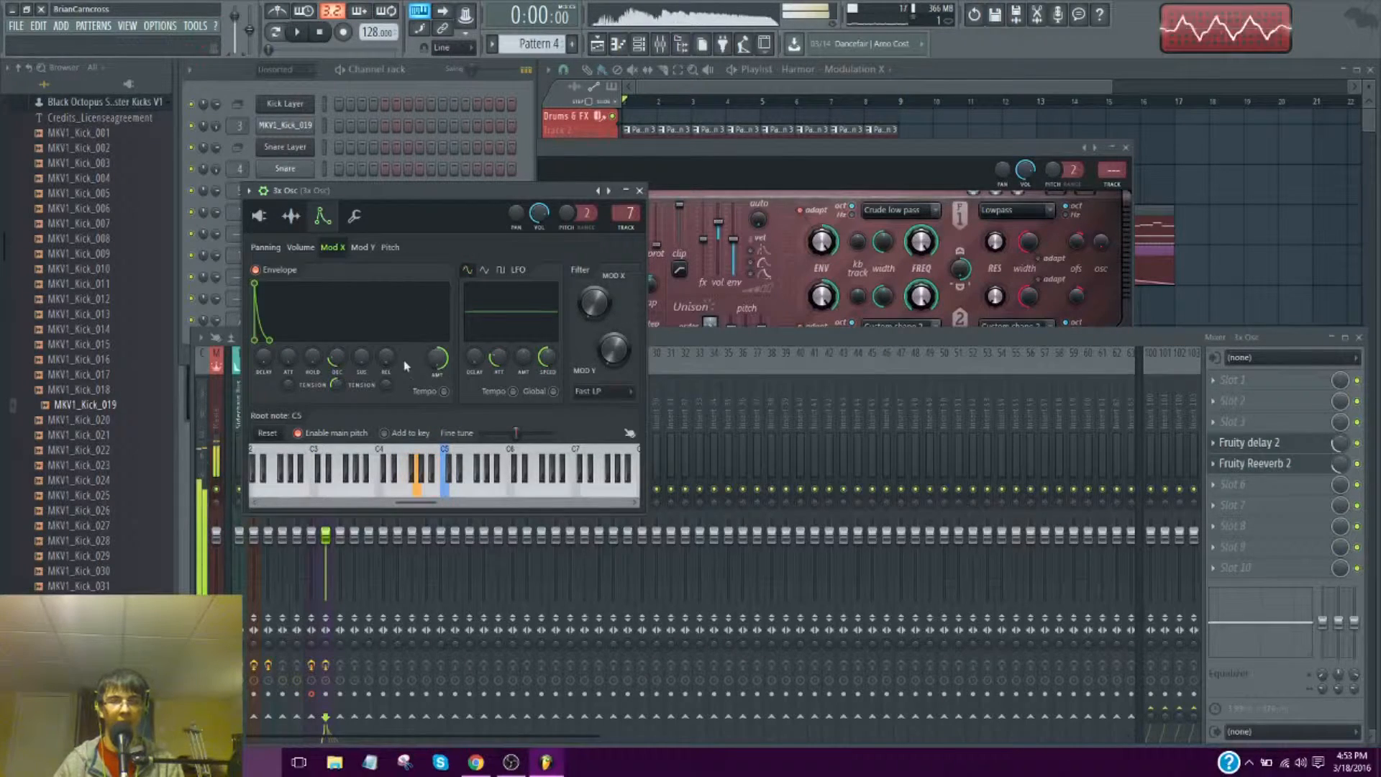
{"action": "left_click_drag", "start_coordinate": [336, 363], "coordinate": [336, 357]}
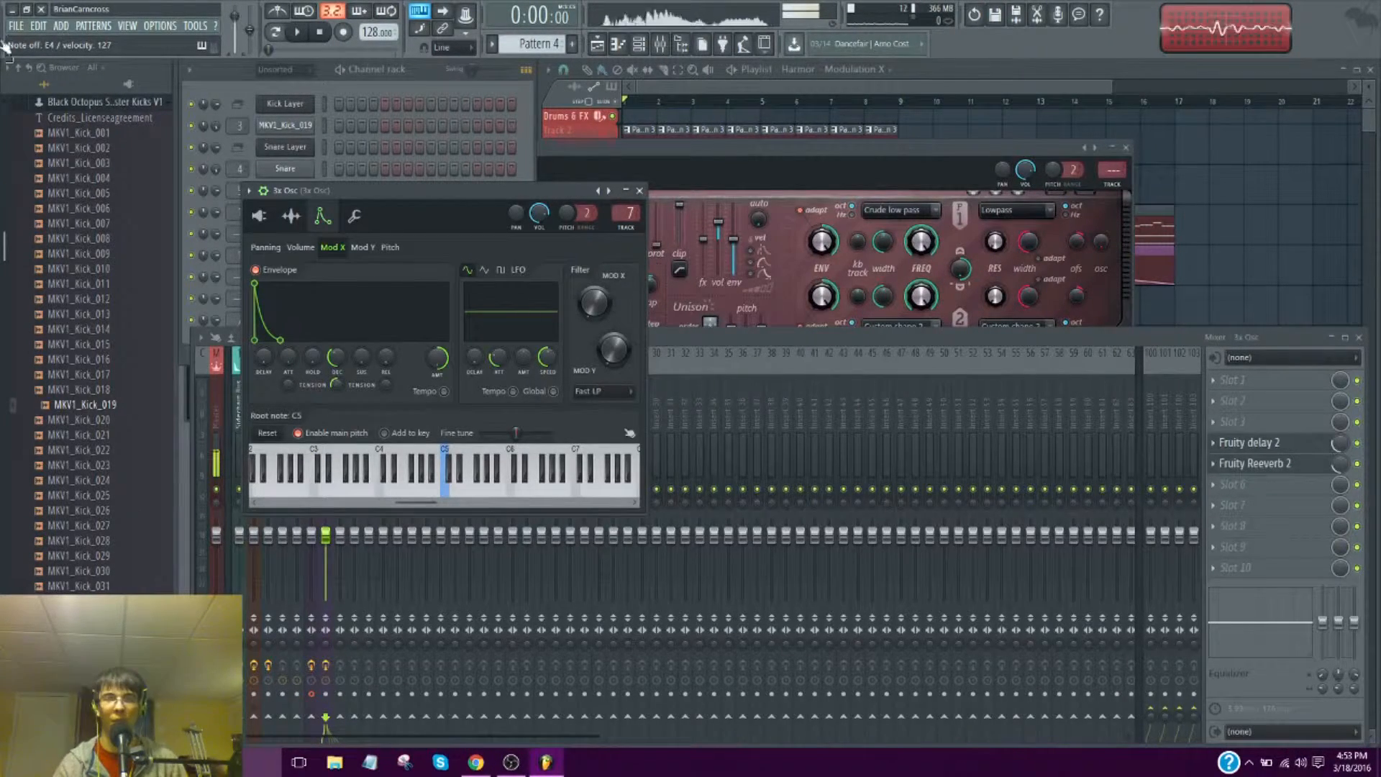
Bring the channel rack and the playlist to the front and switch to OBS
{"action": "left_click", "coordinate": [527, 122]}
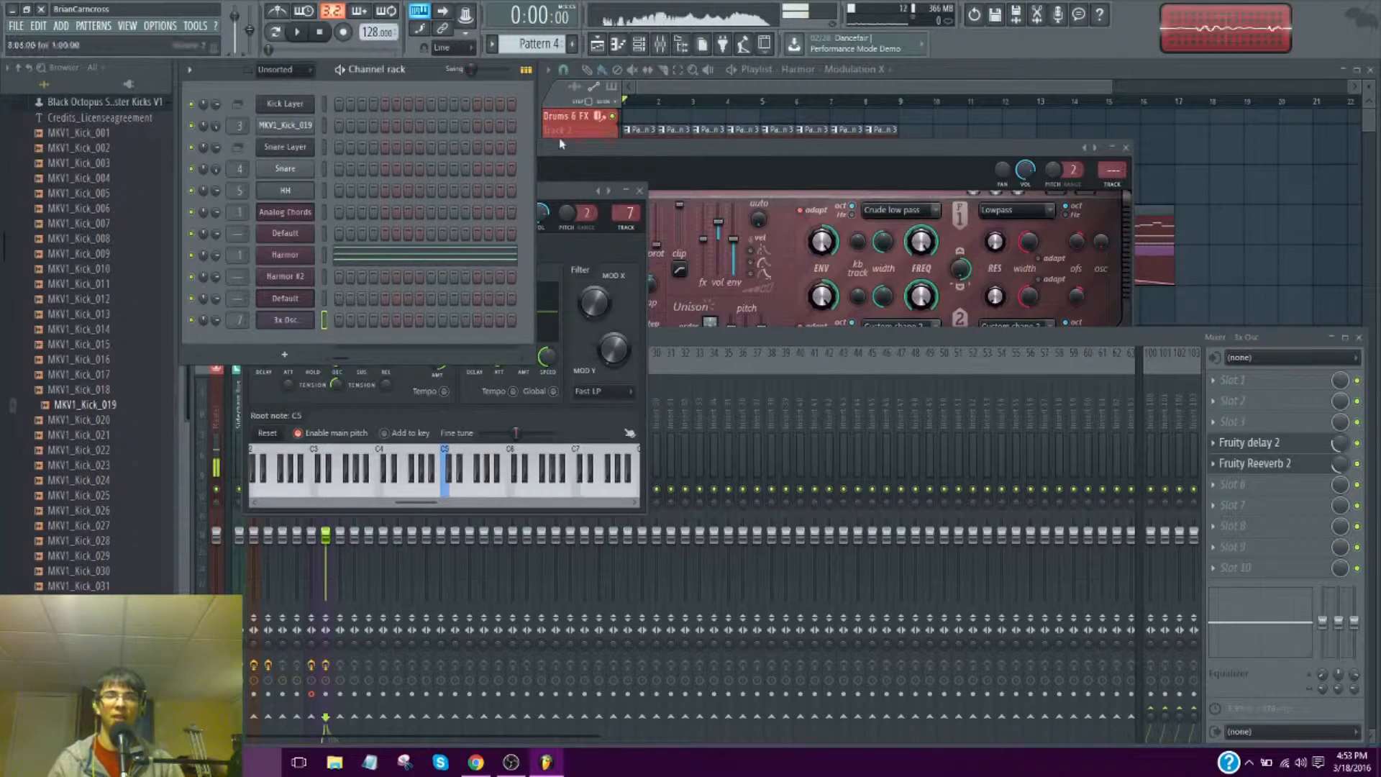
{"action": "left_click", "coordinate": [656, 90]}
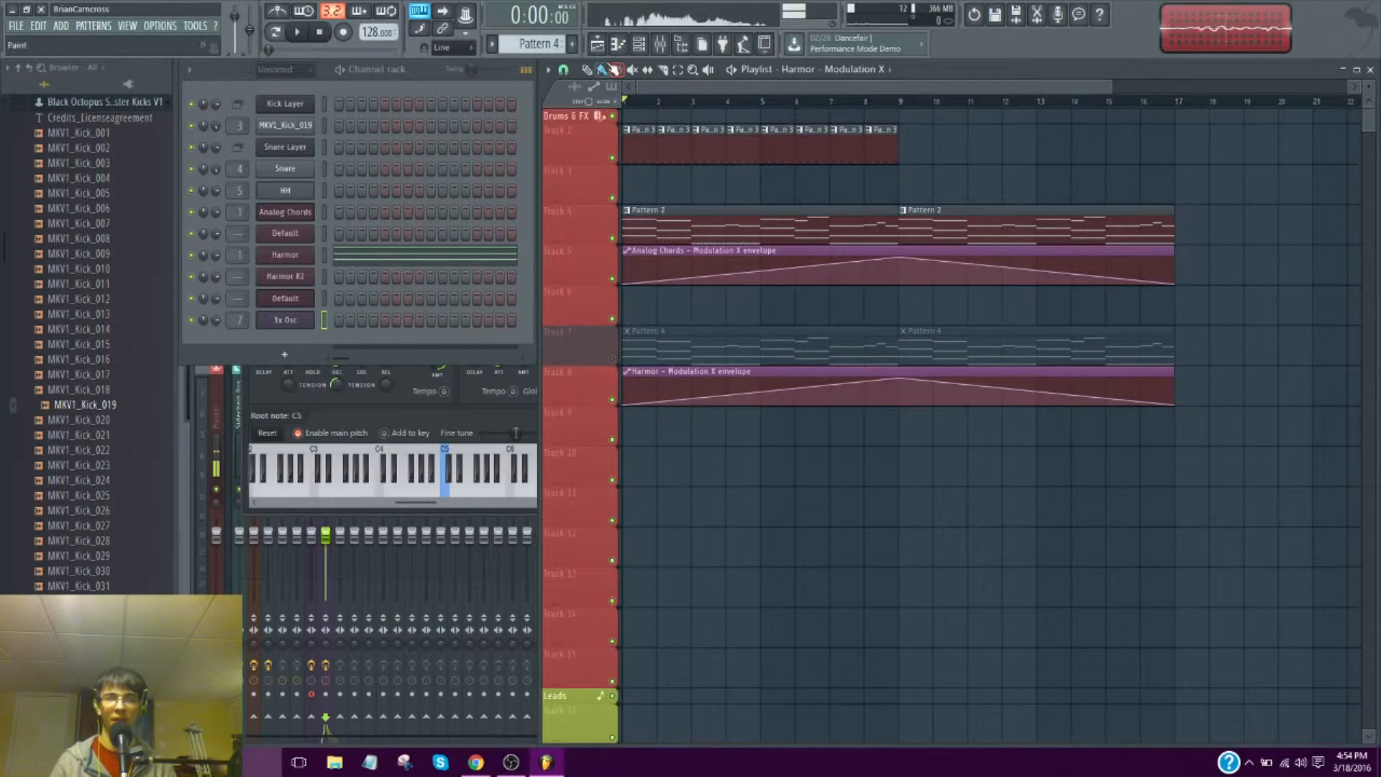
{"action": "left_click", "coordinate": [511, 762]}
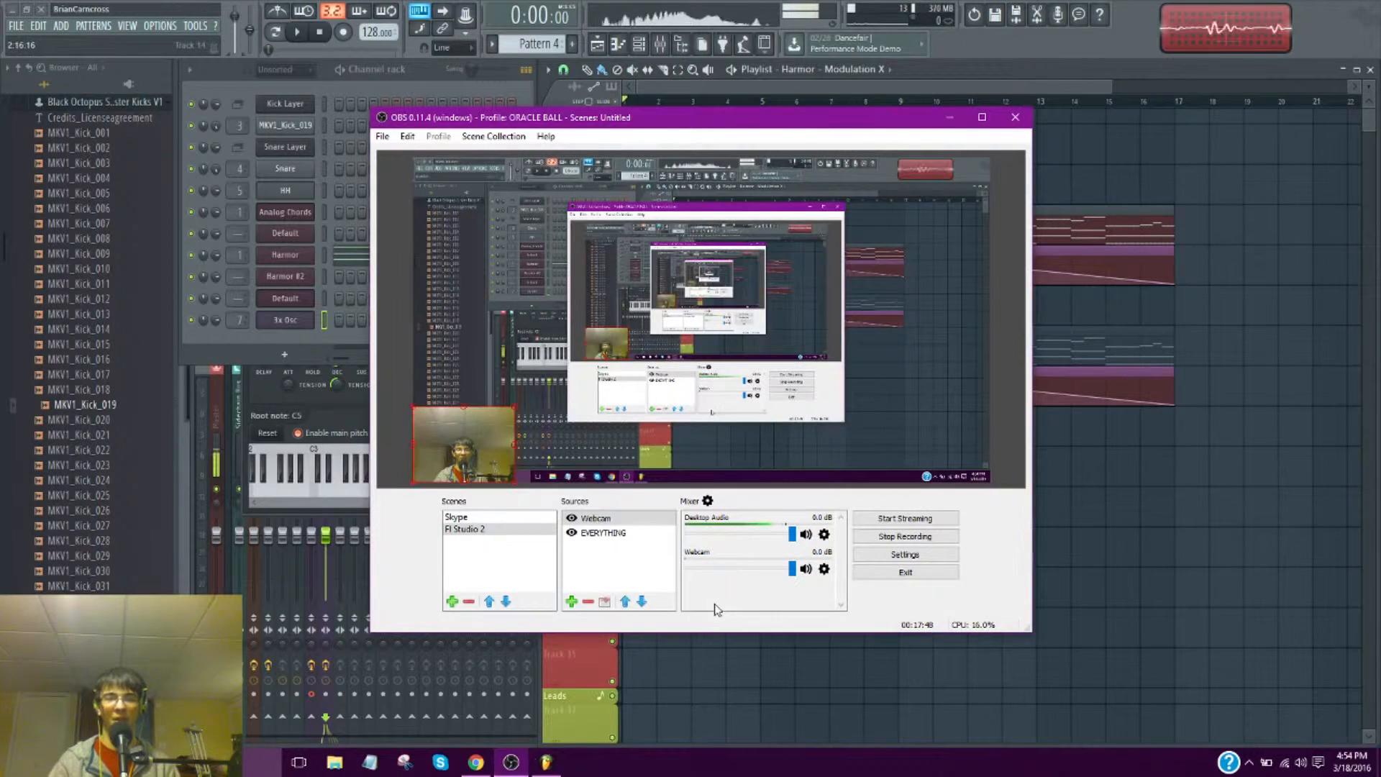